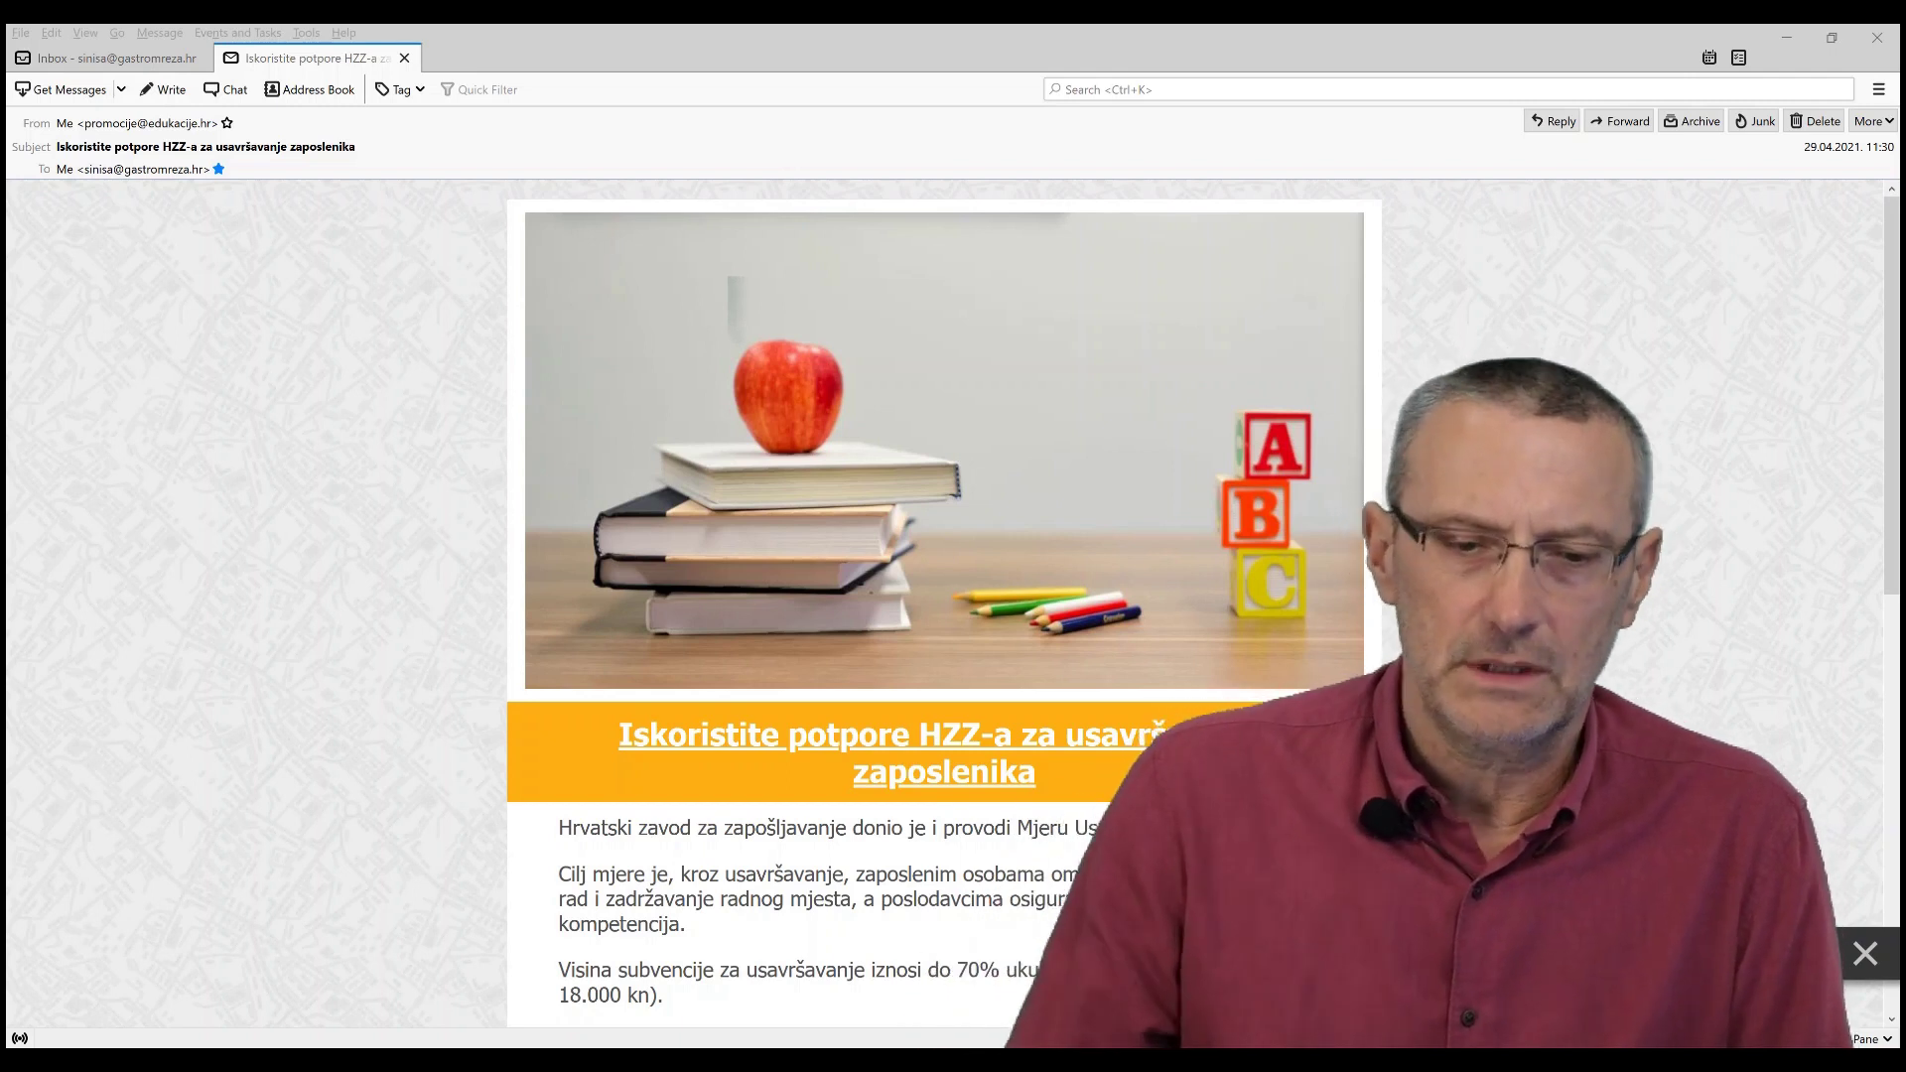
- Open the Potpore za usavršavanje page from the email's link and scroll to 'Predajte zahtjev'
scroll(943, 596, "down", 2)
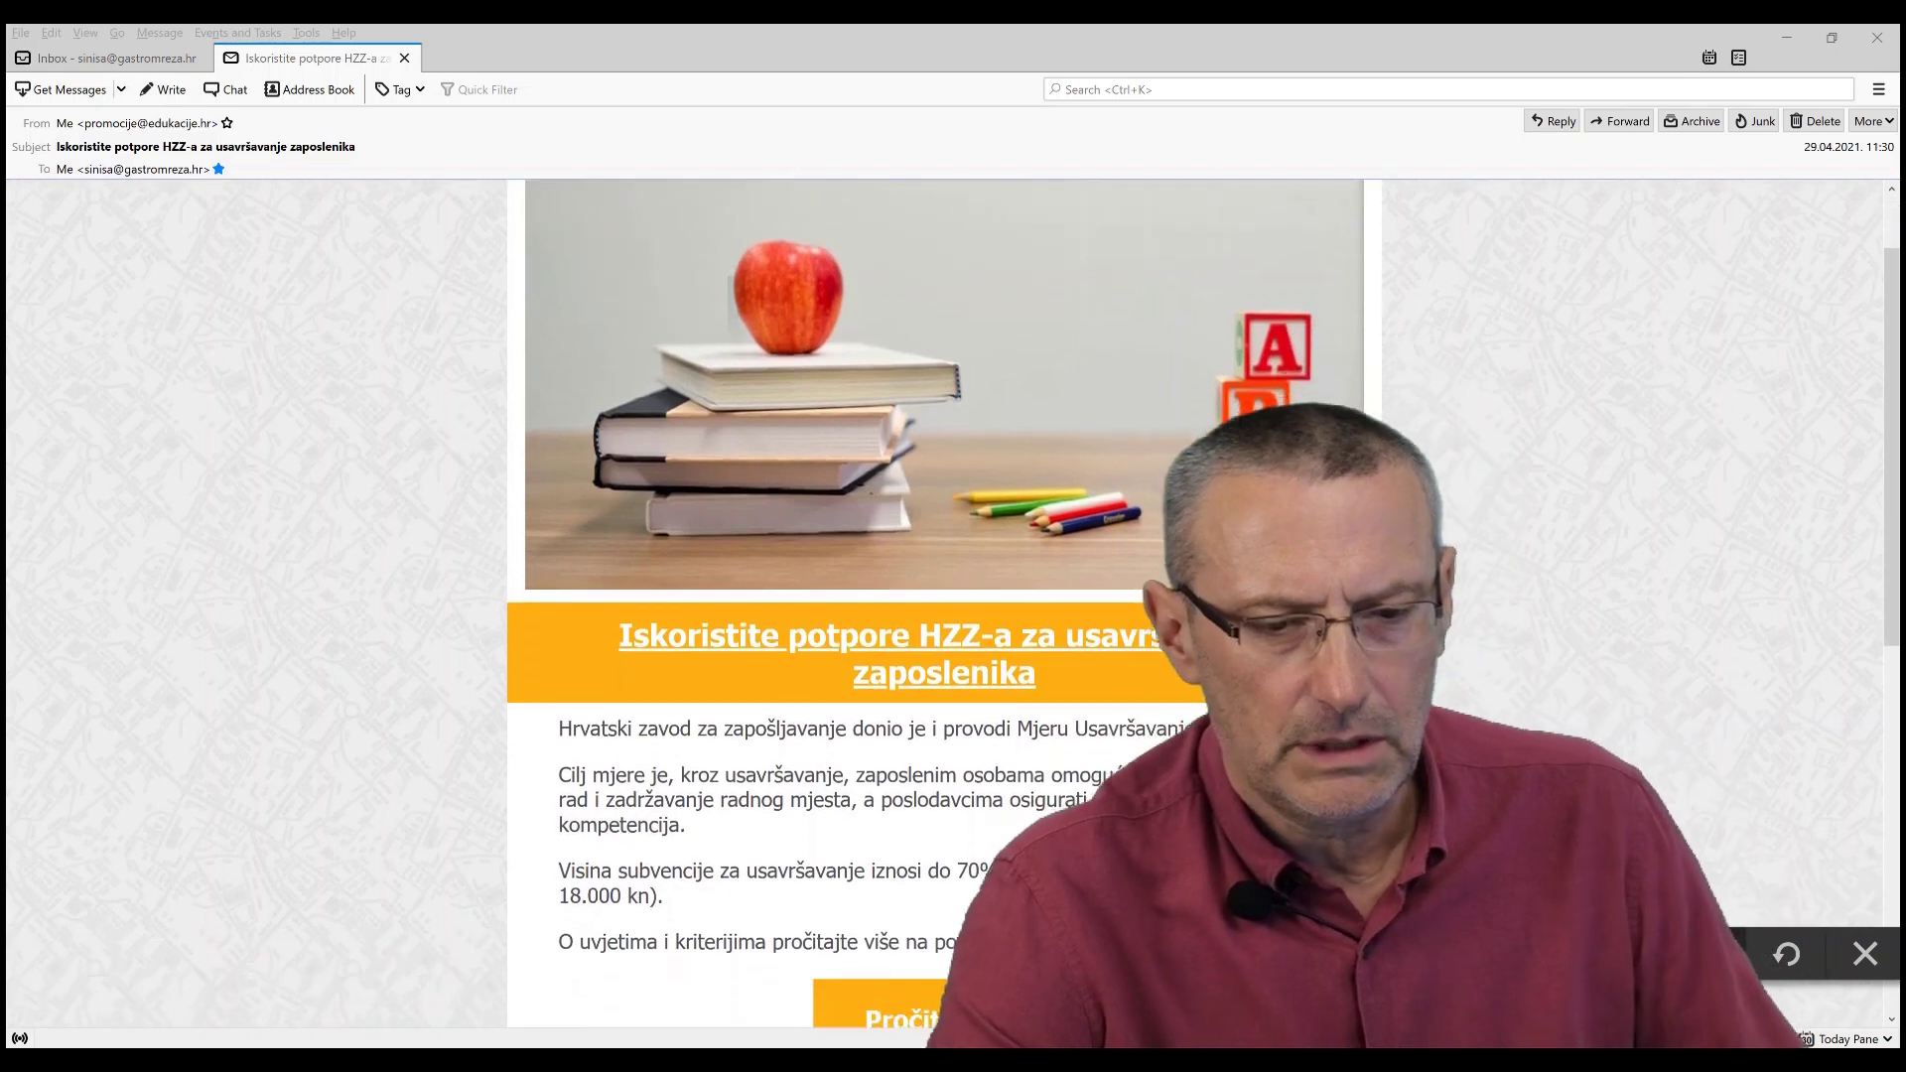
scroll(1010, 818, "down", 2)
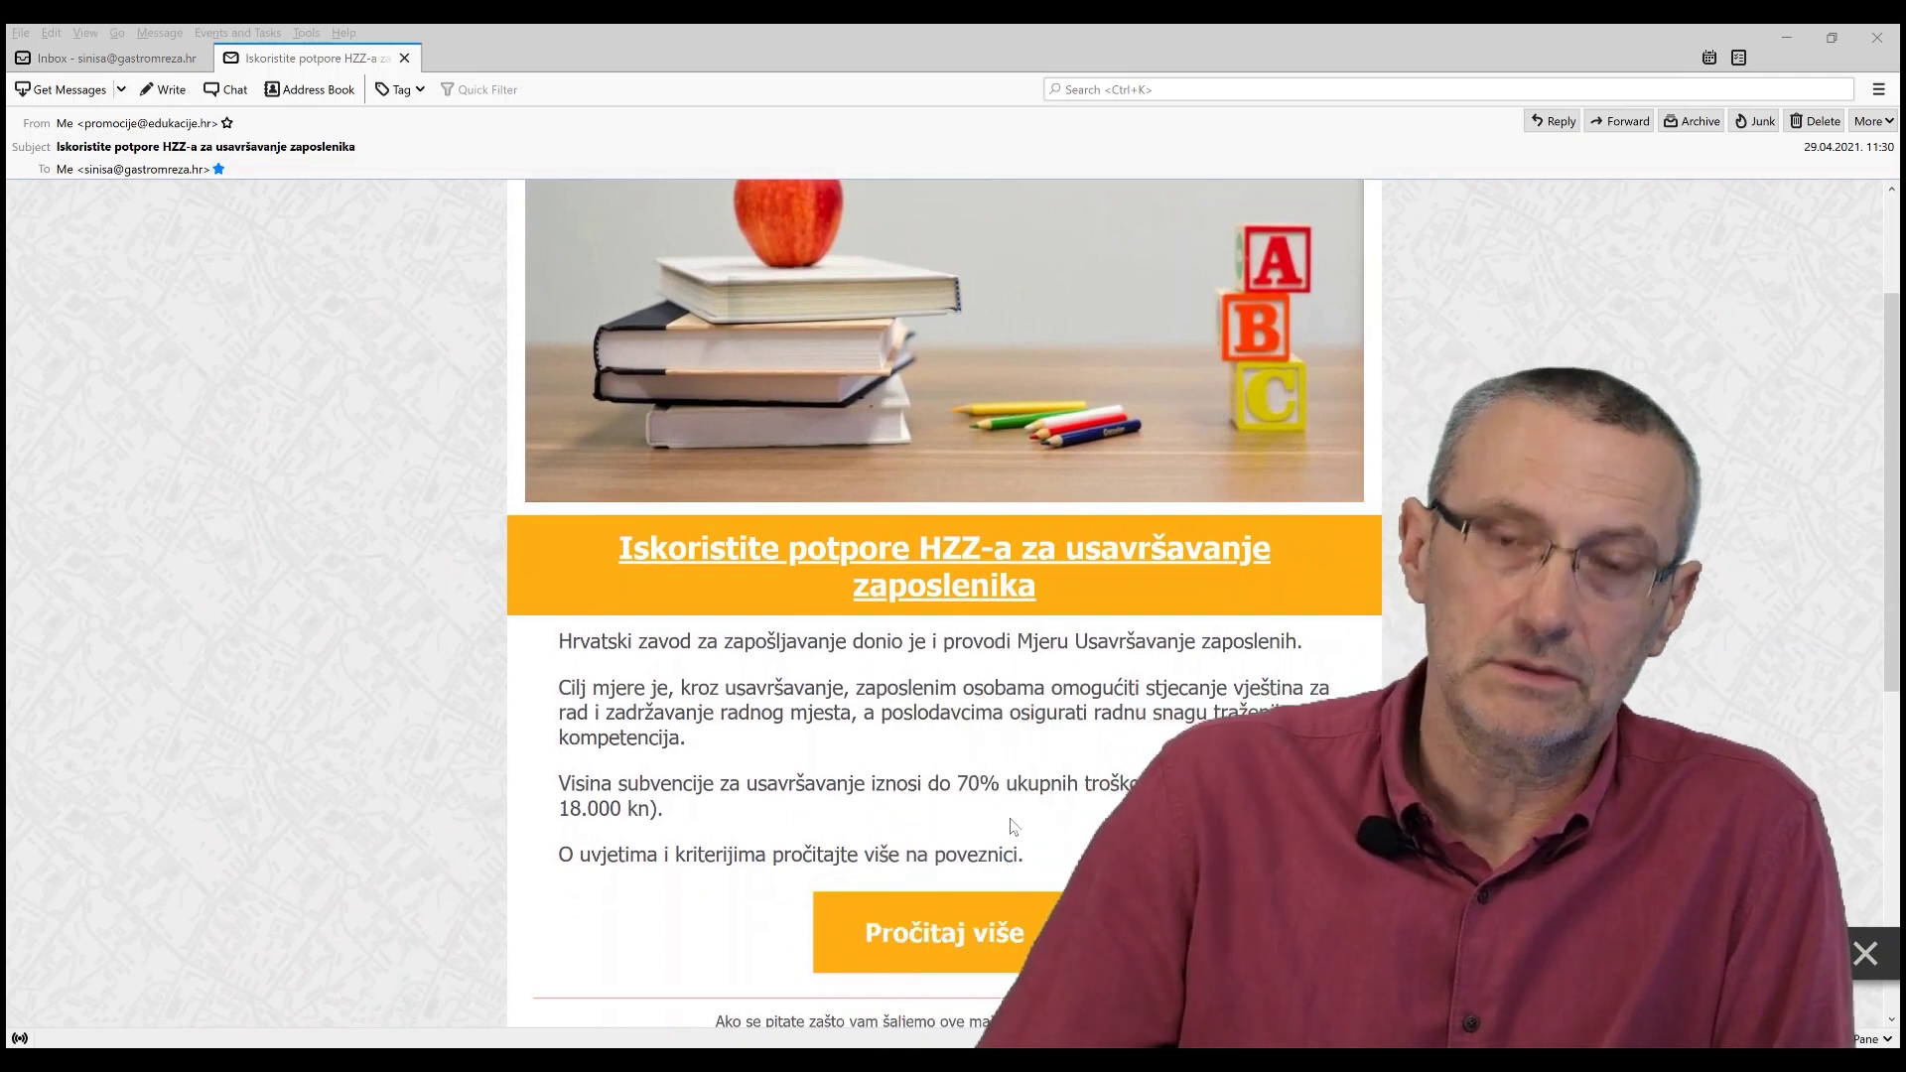
left_click(983, 933)
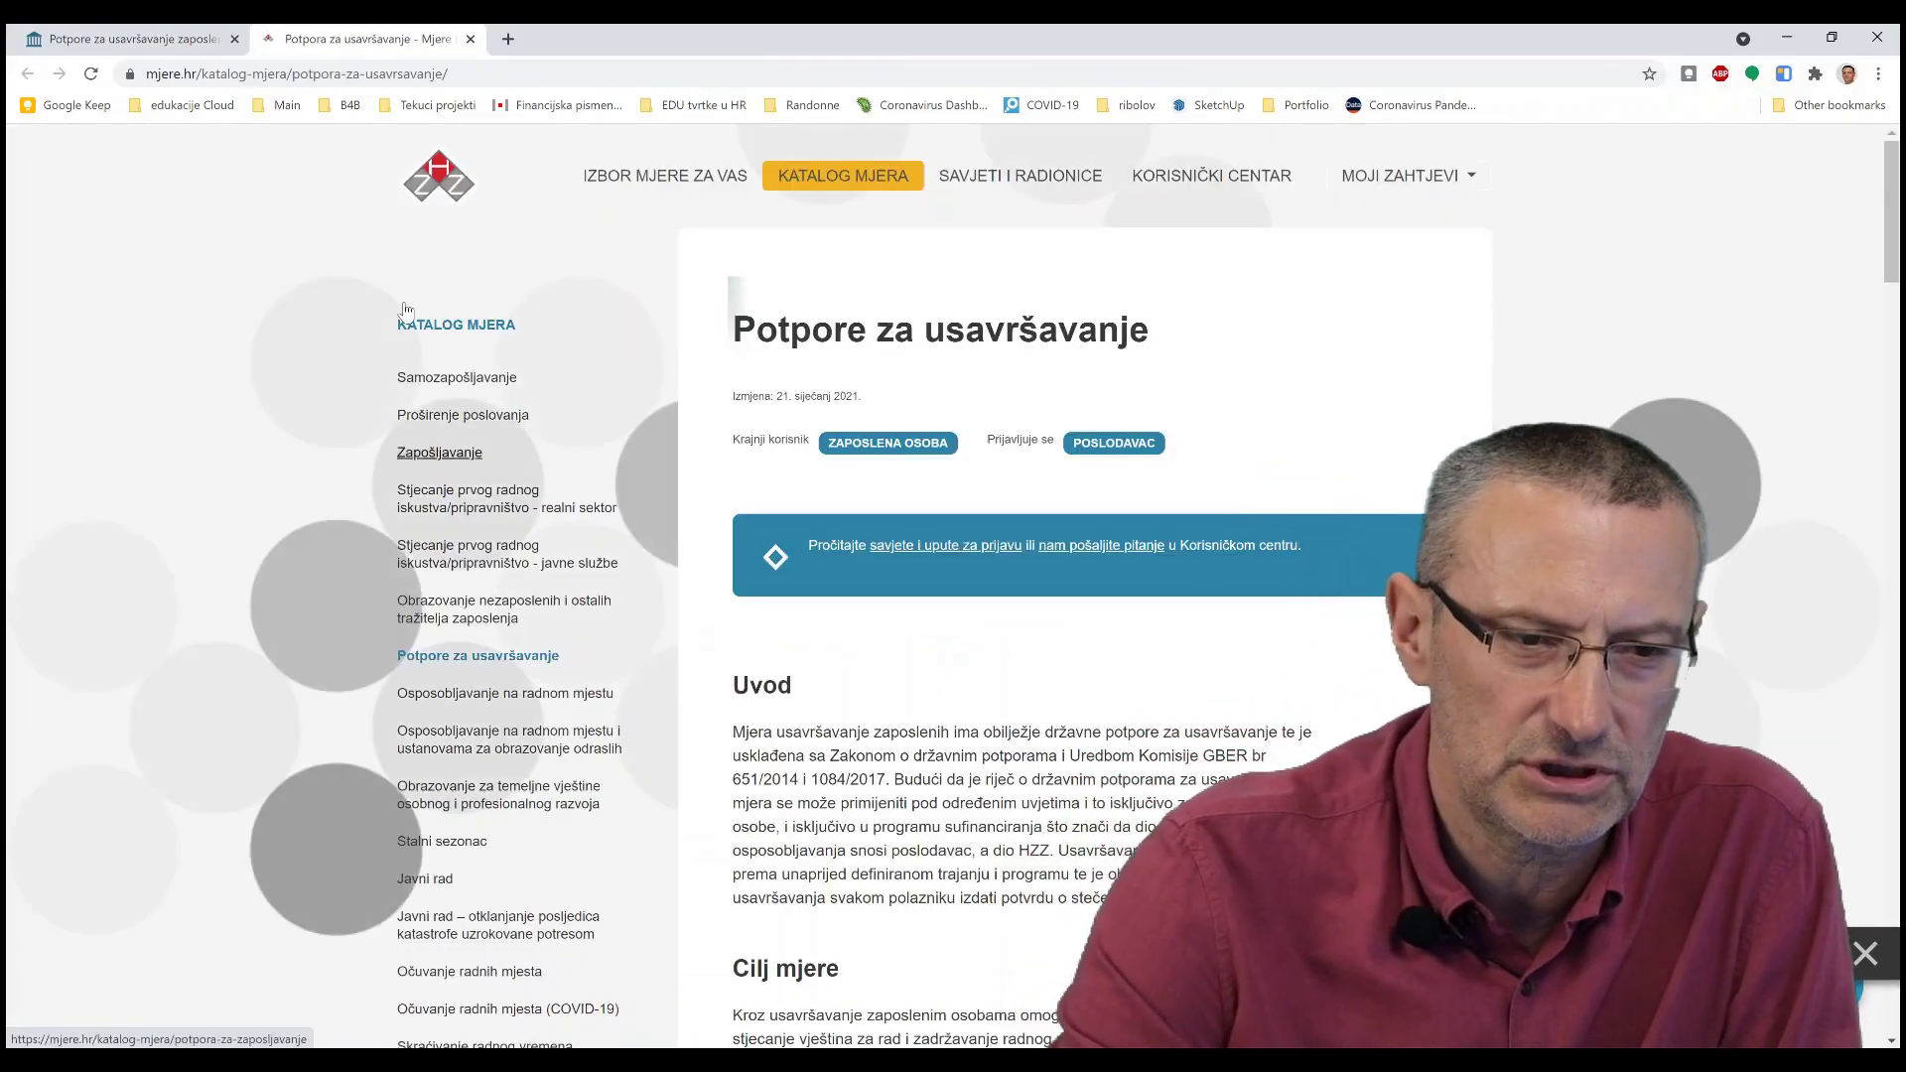
left_click_drag(451, 73, 133, 70)
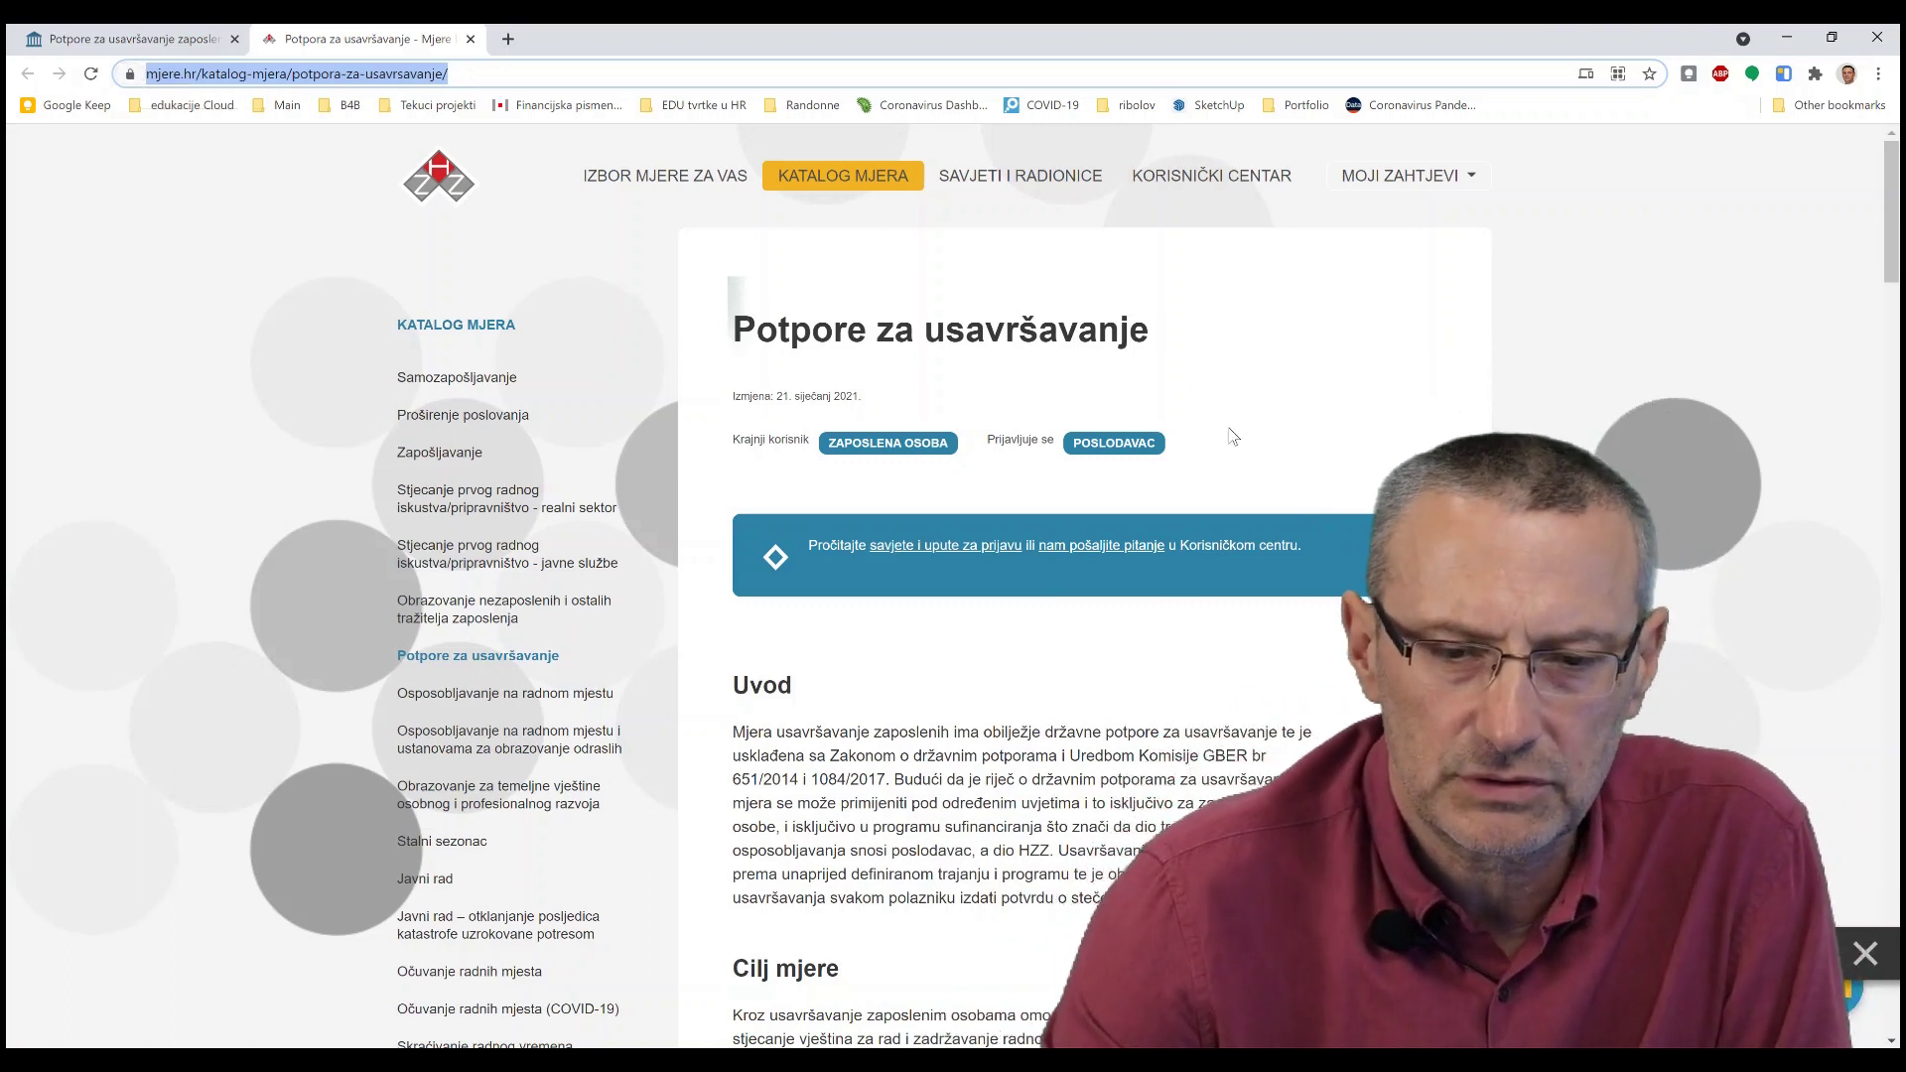
left_click(1290, 351)
scroll(1290, 357, "down", 3)
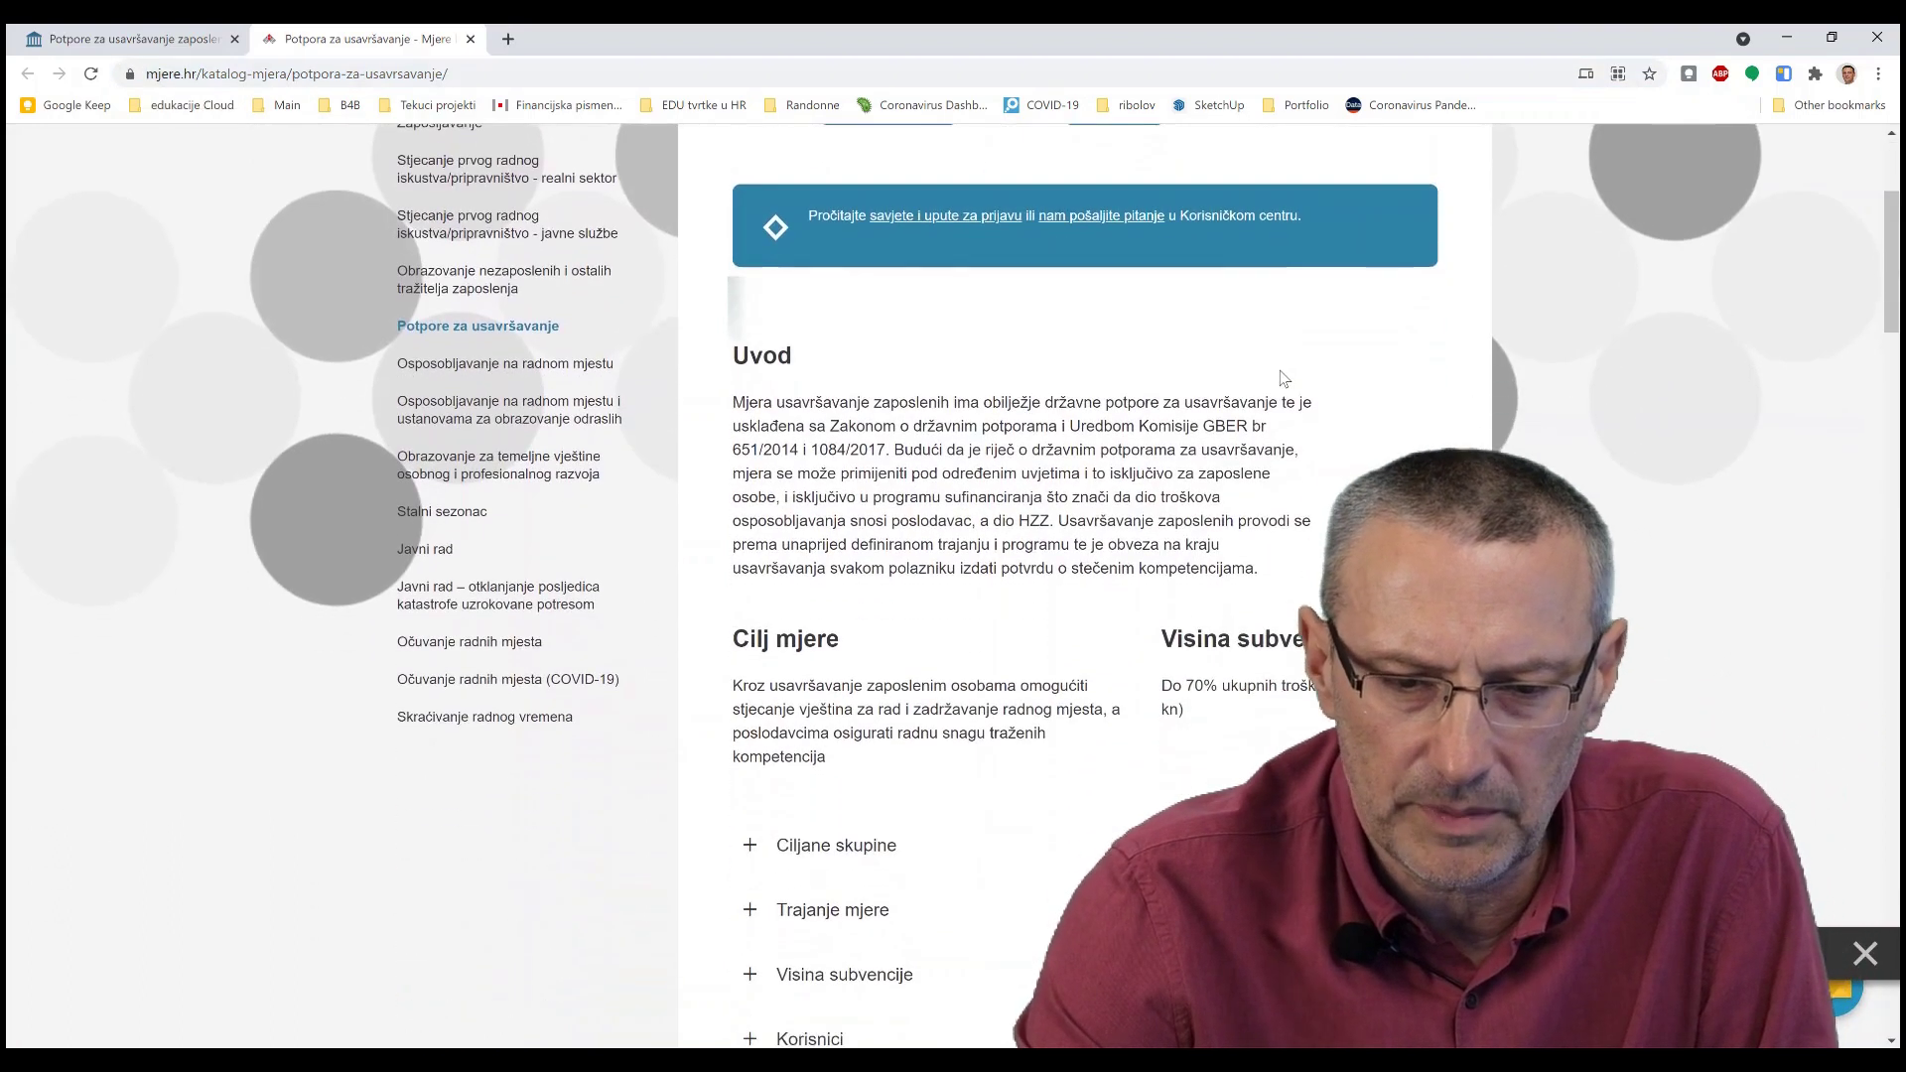
scroll(1283, 379, "down", 8)
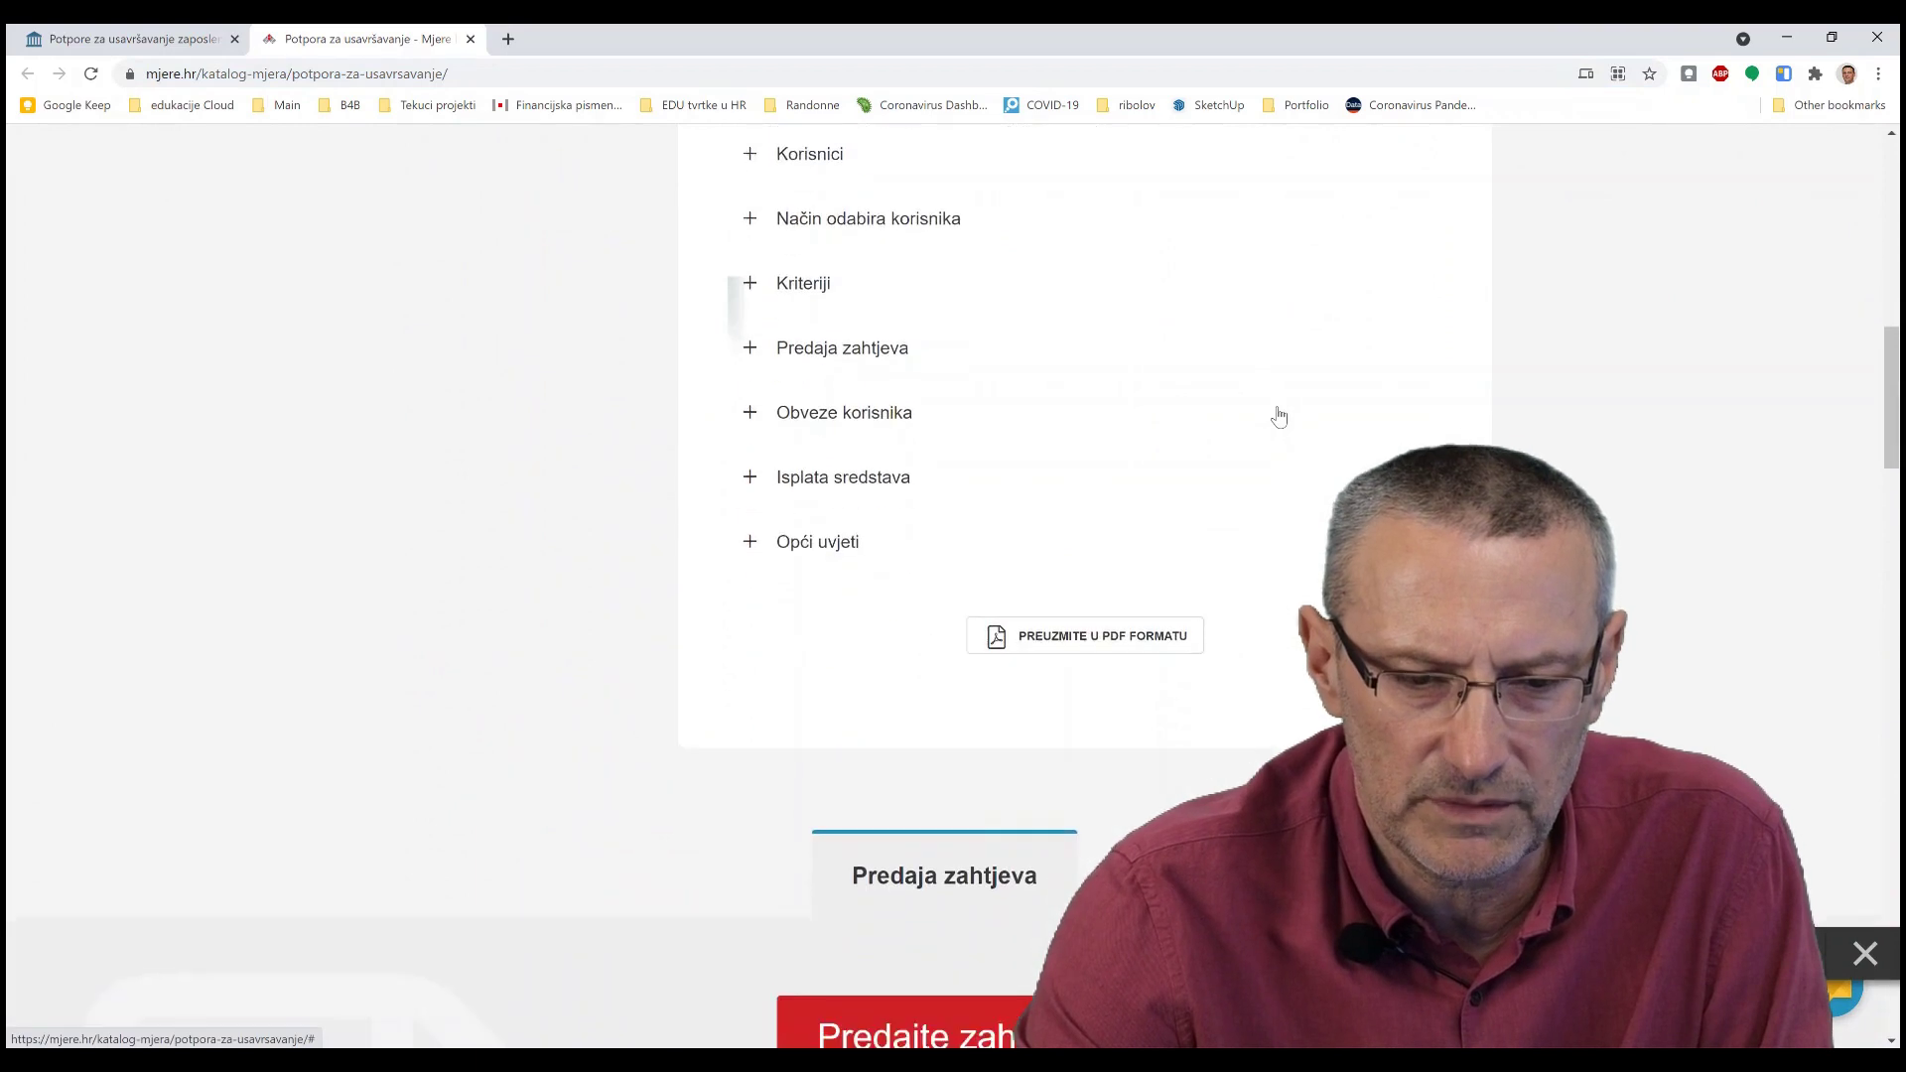
scroll(1278, 417, "down", 4)
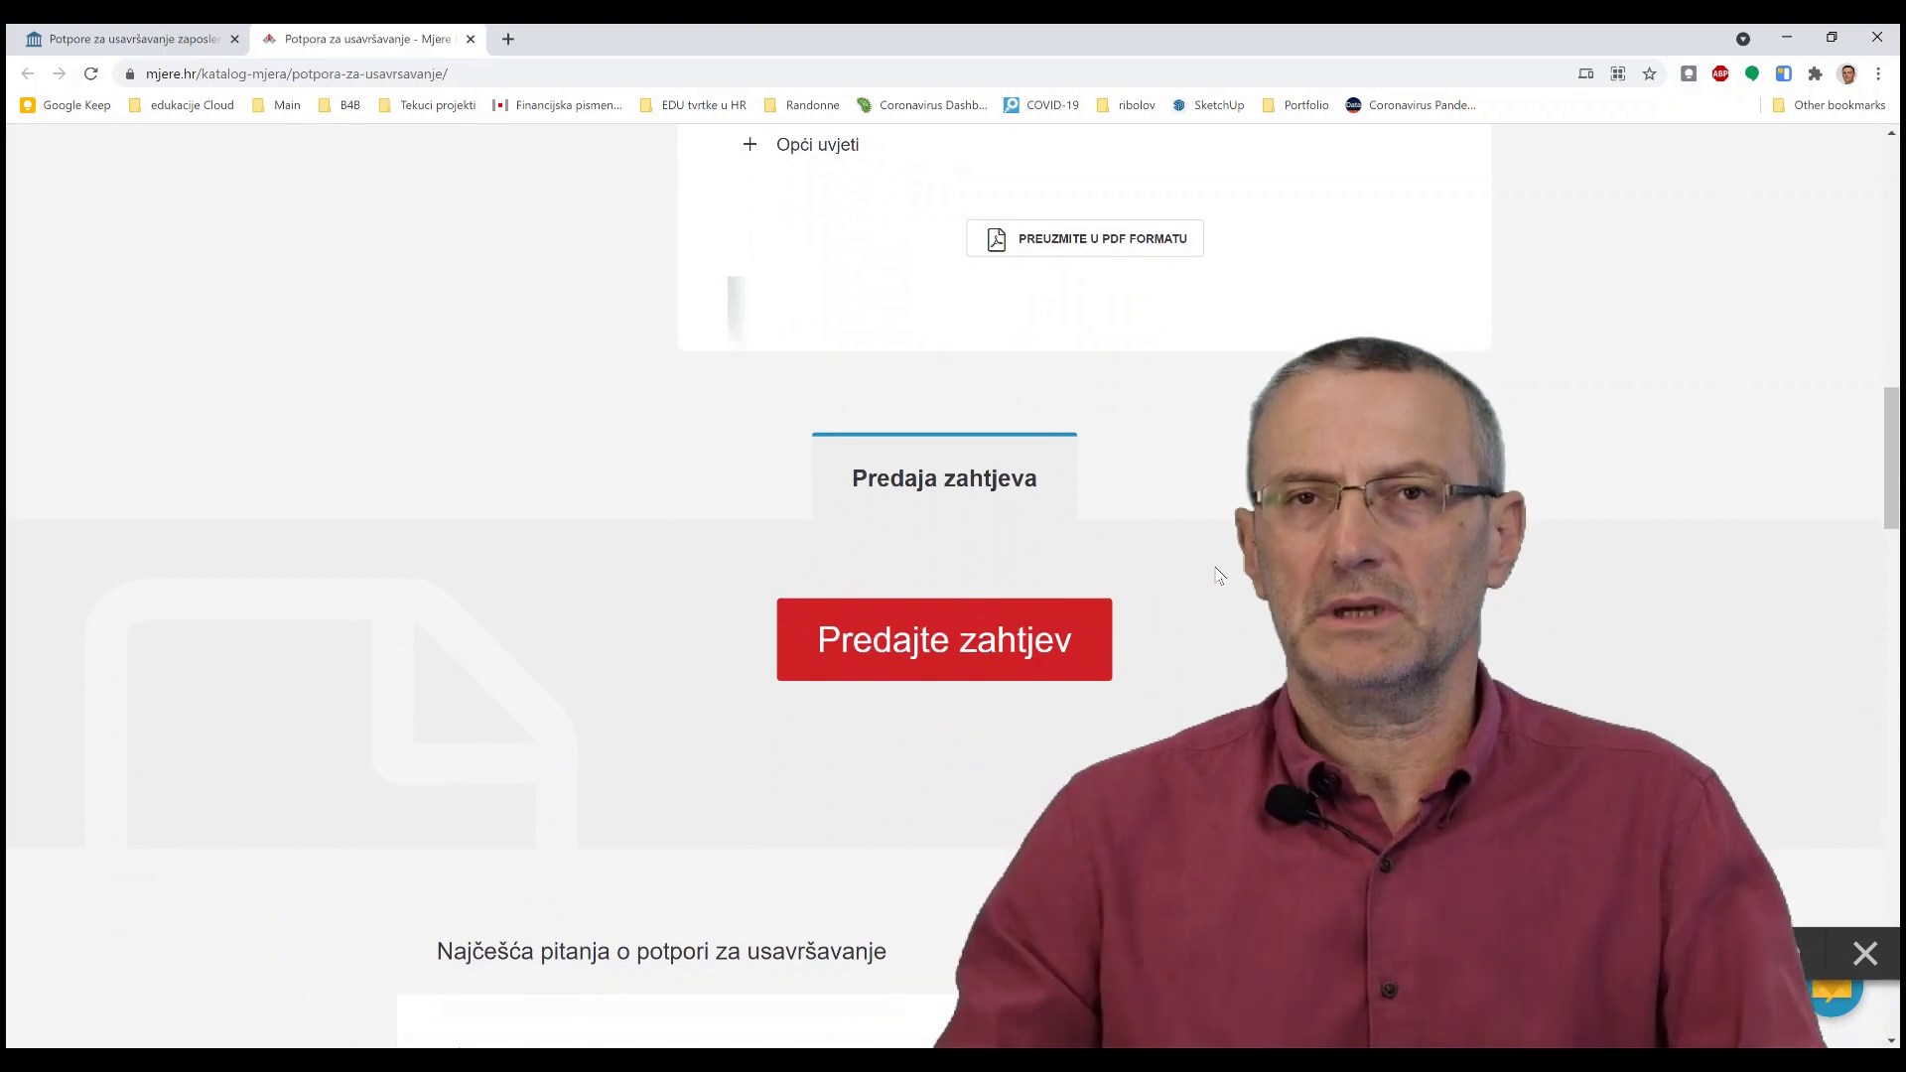
- Start a request via 'Predajte zahtjev' and sign in to burzarada as the employer
left_click(870, 663)
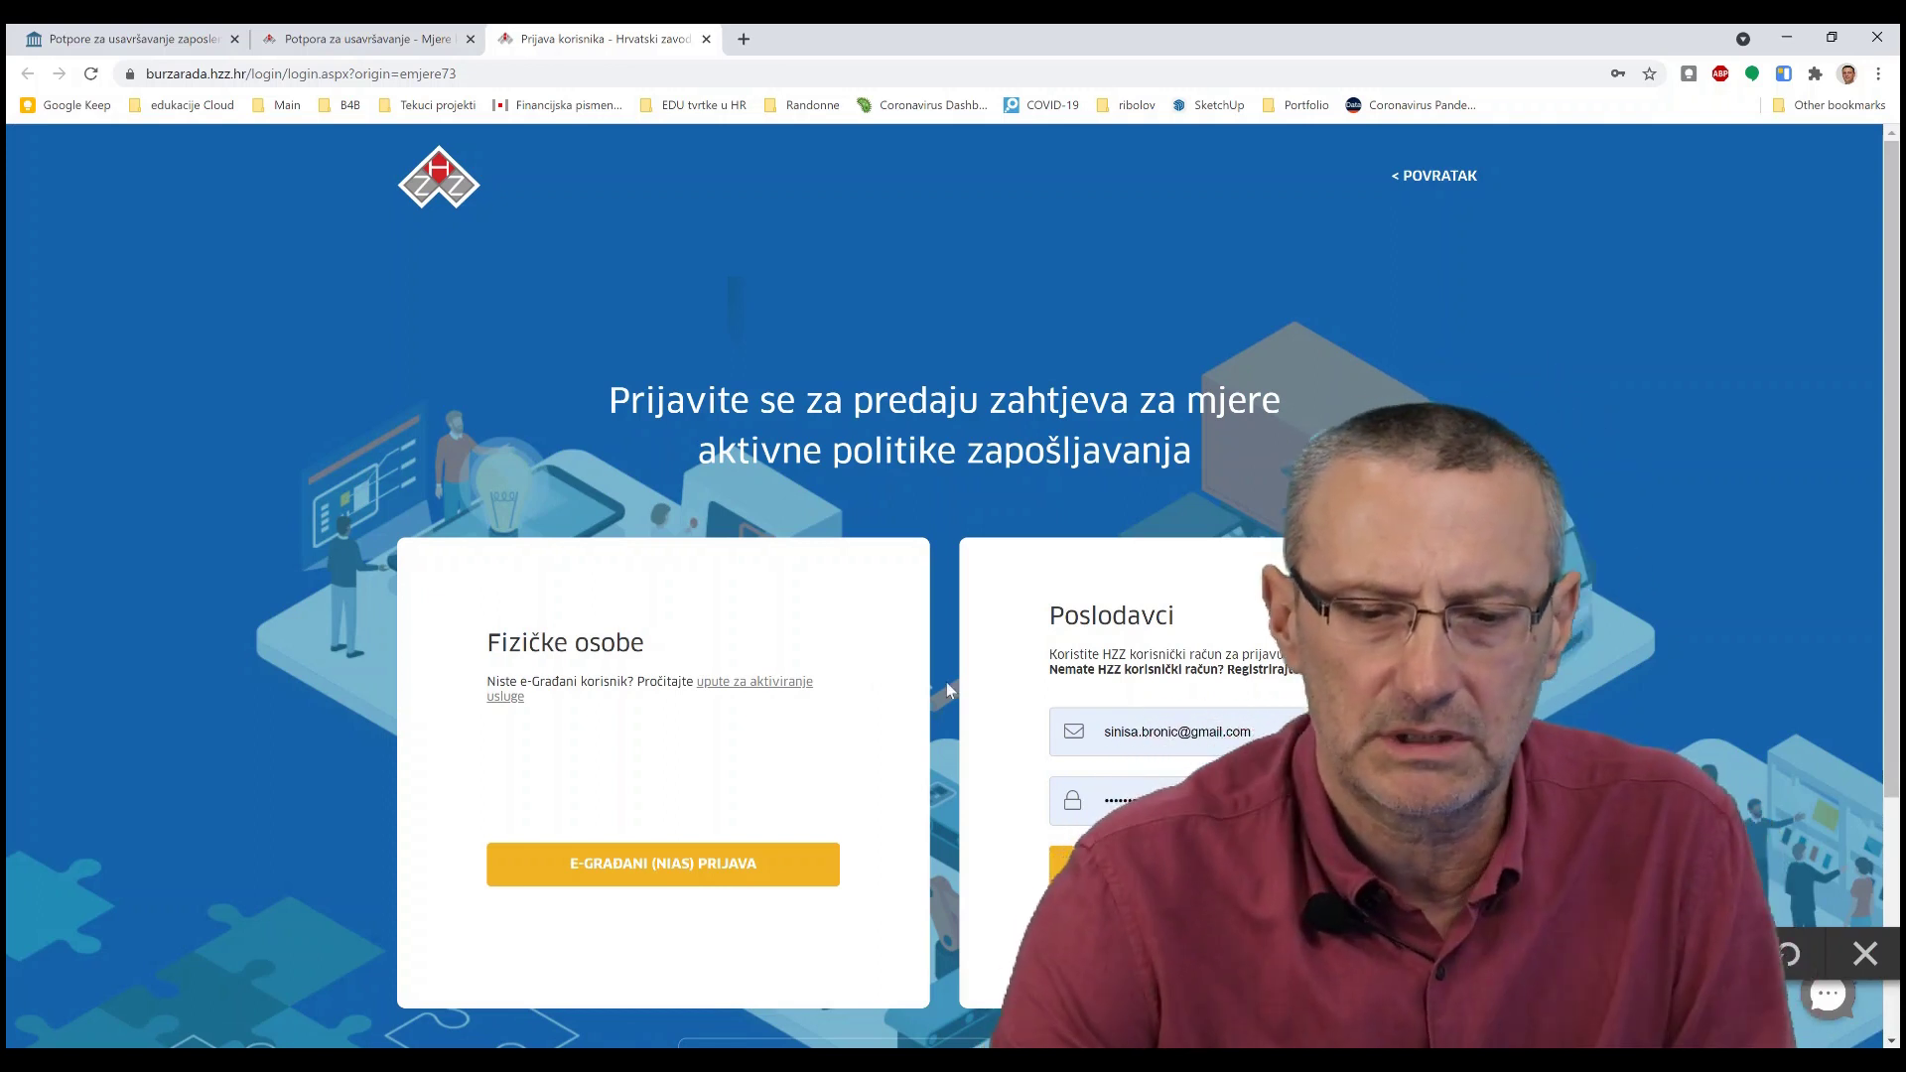
scroll(945, 682, "down", 1)
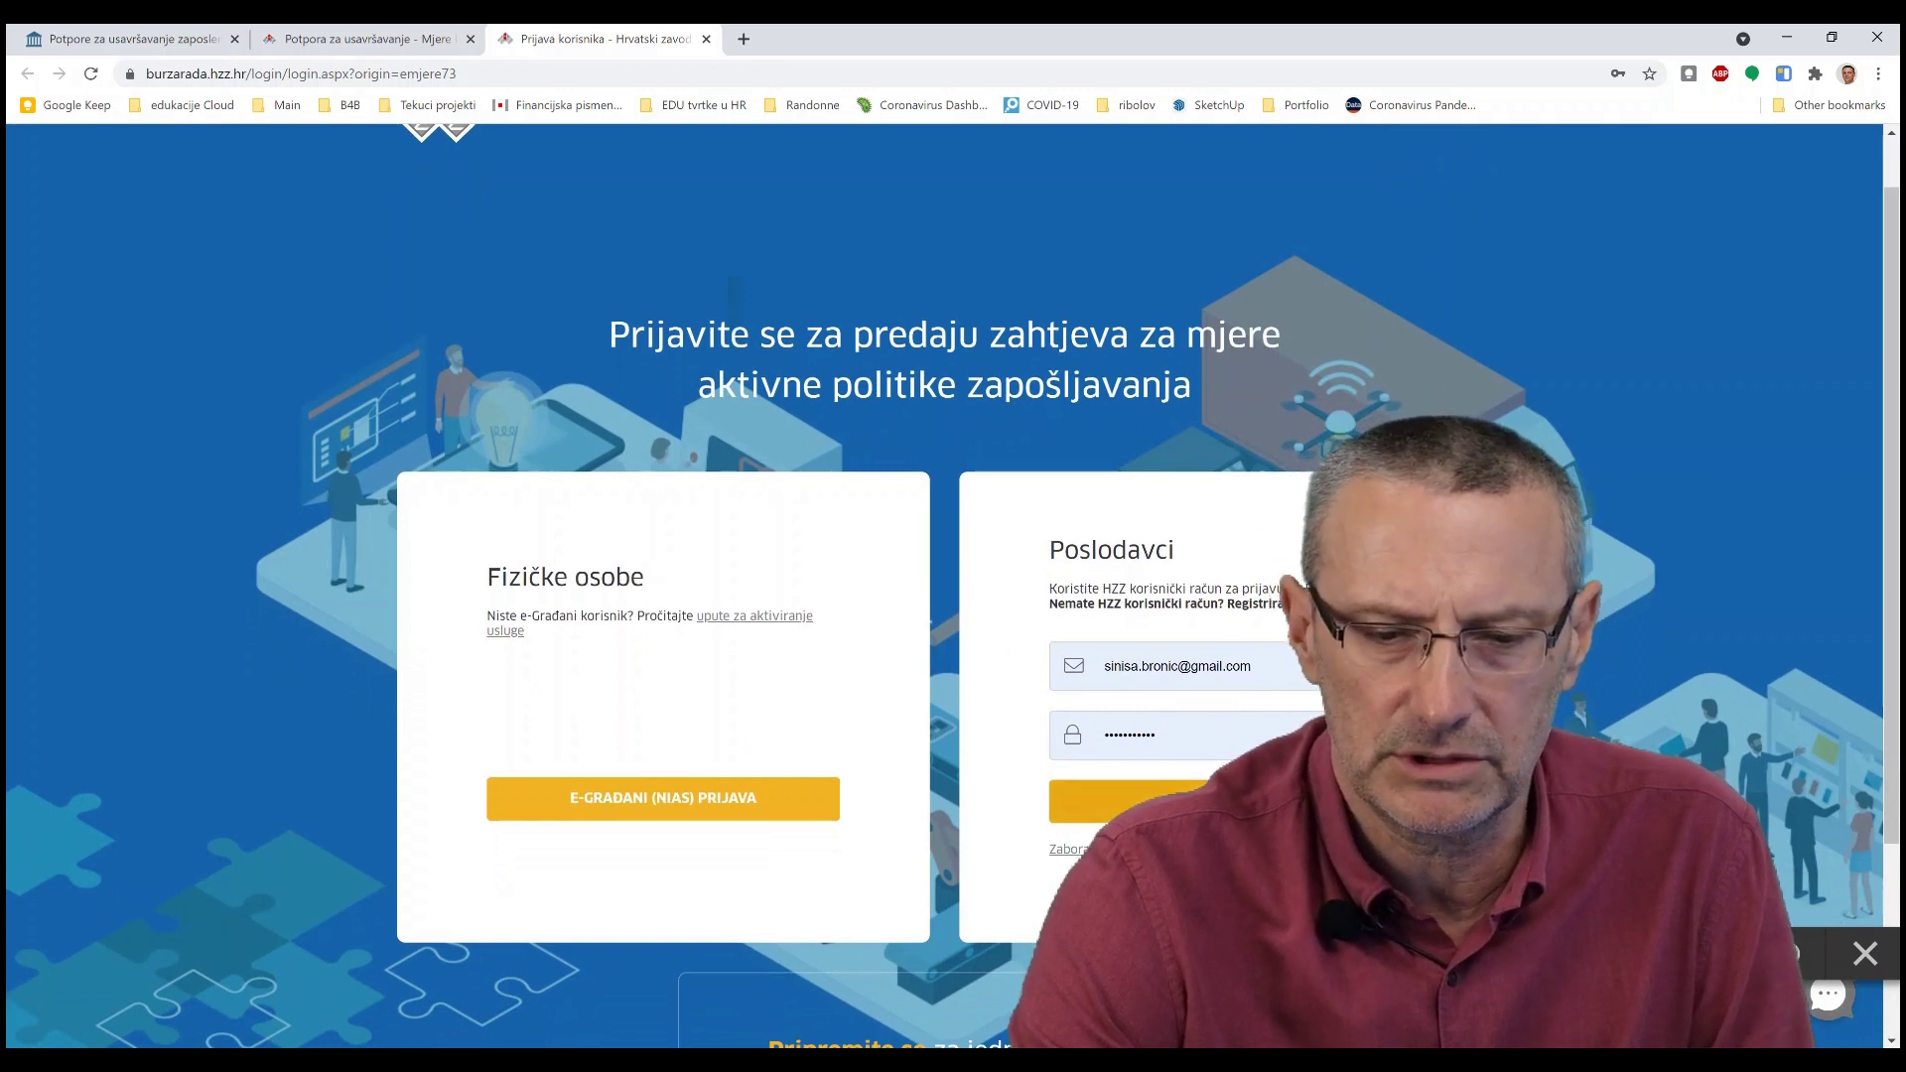
left_click(1225, 801)
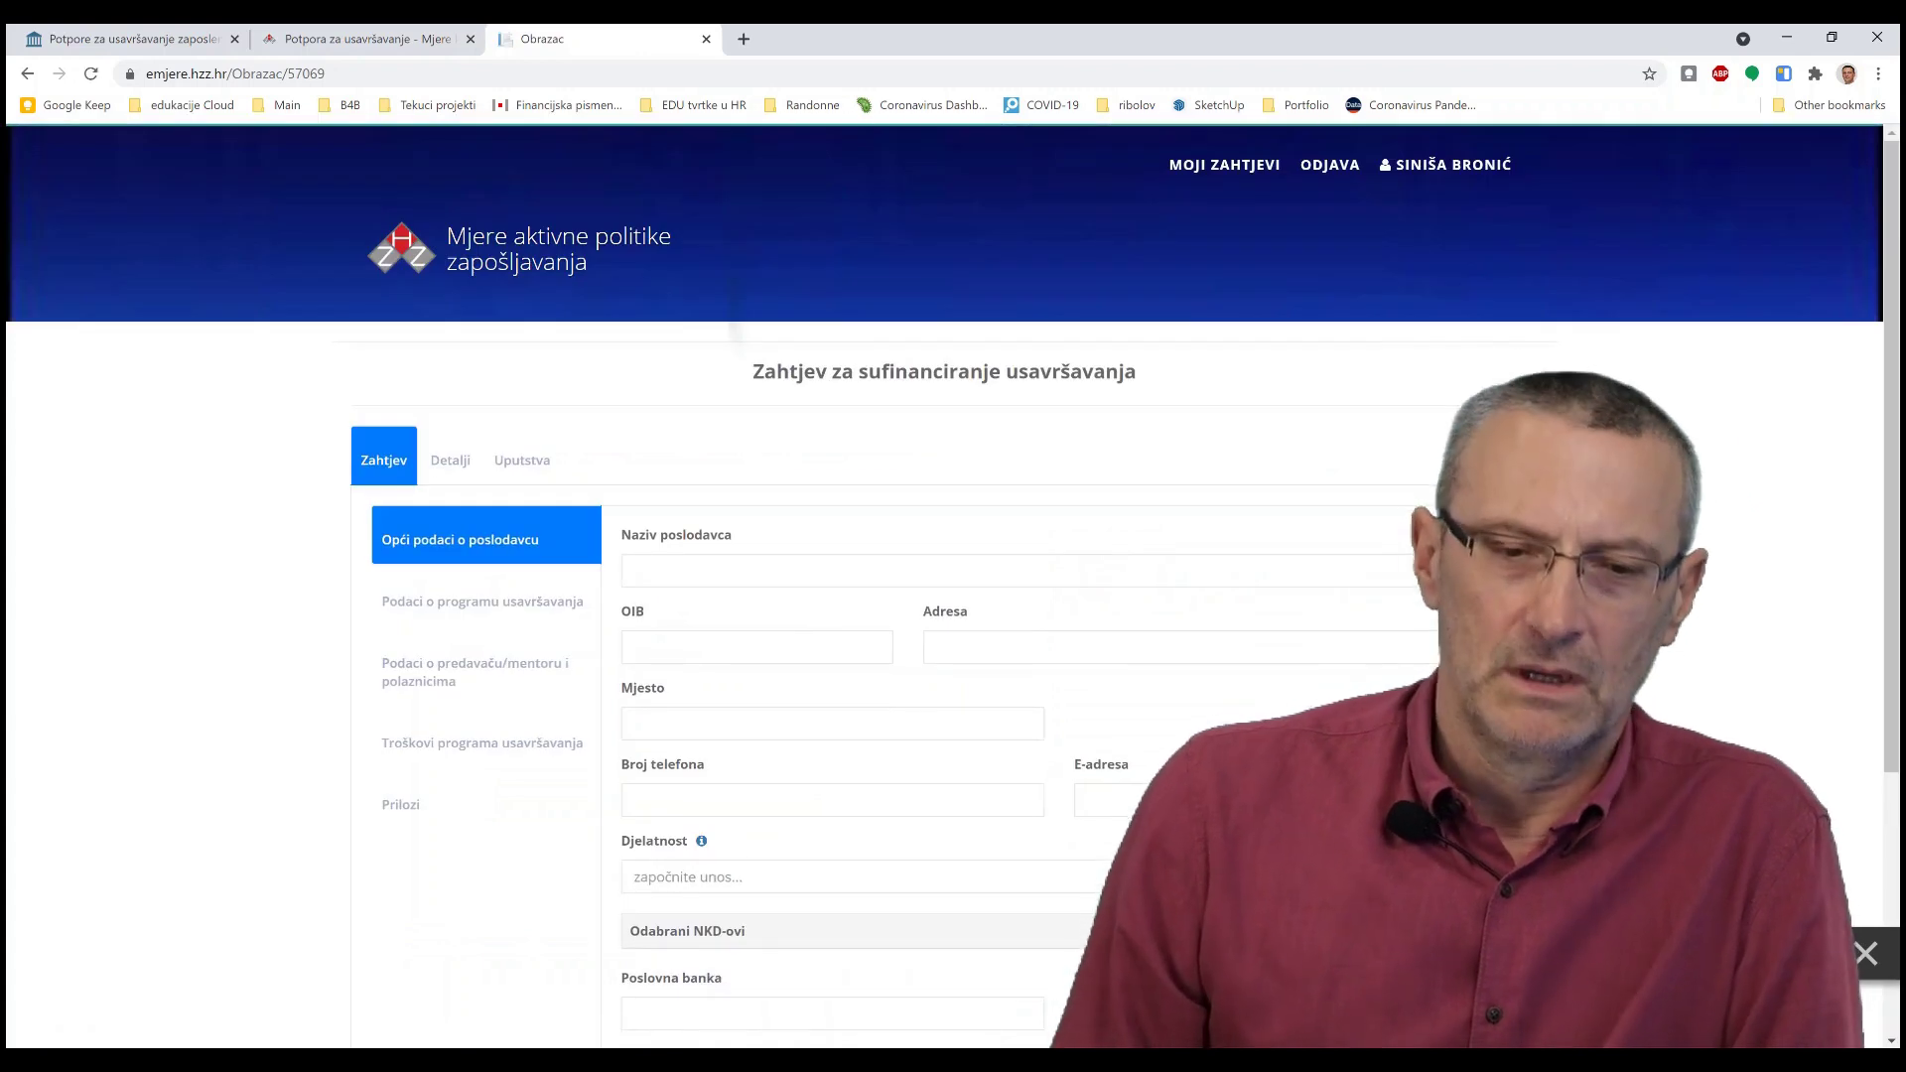
scroll(1161, 437, "down", 1)
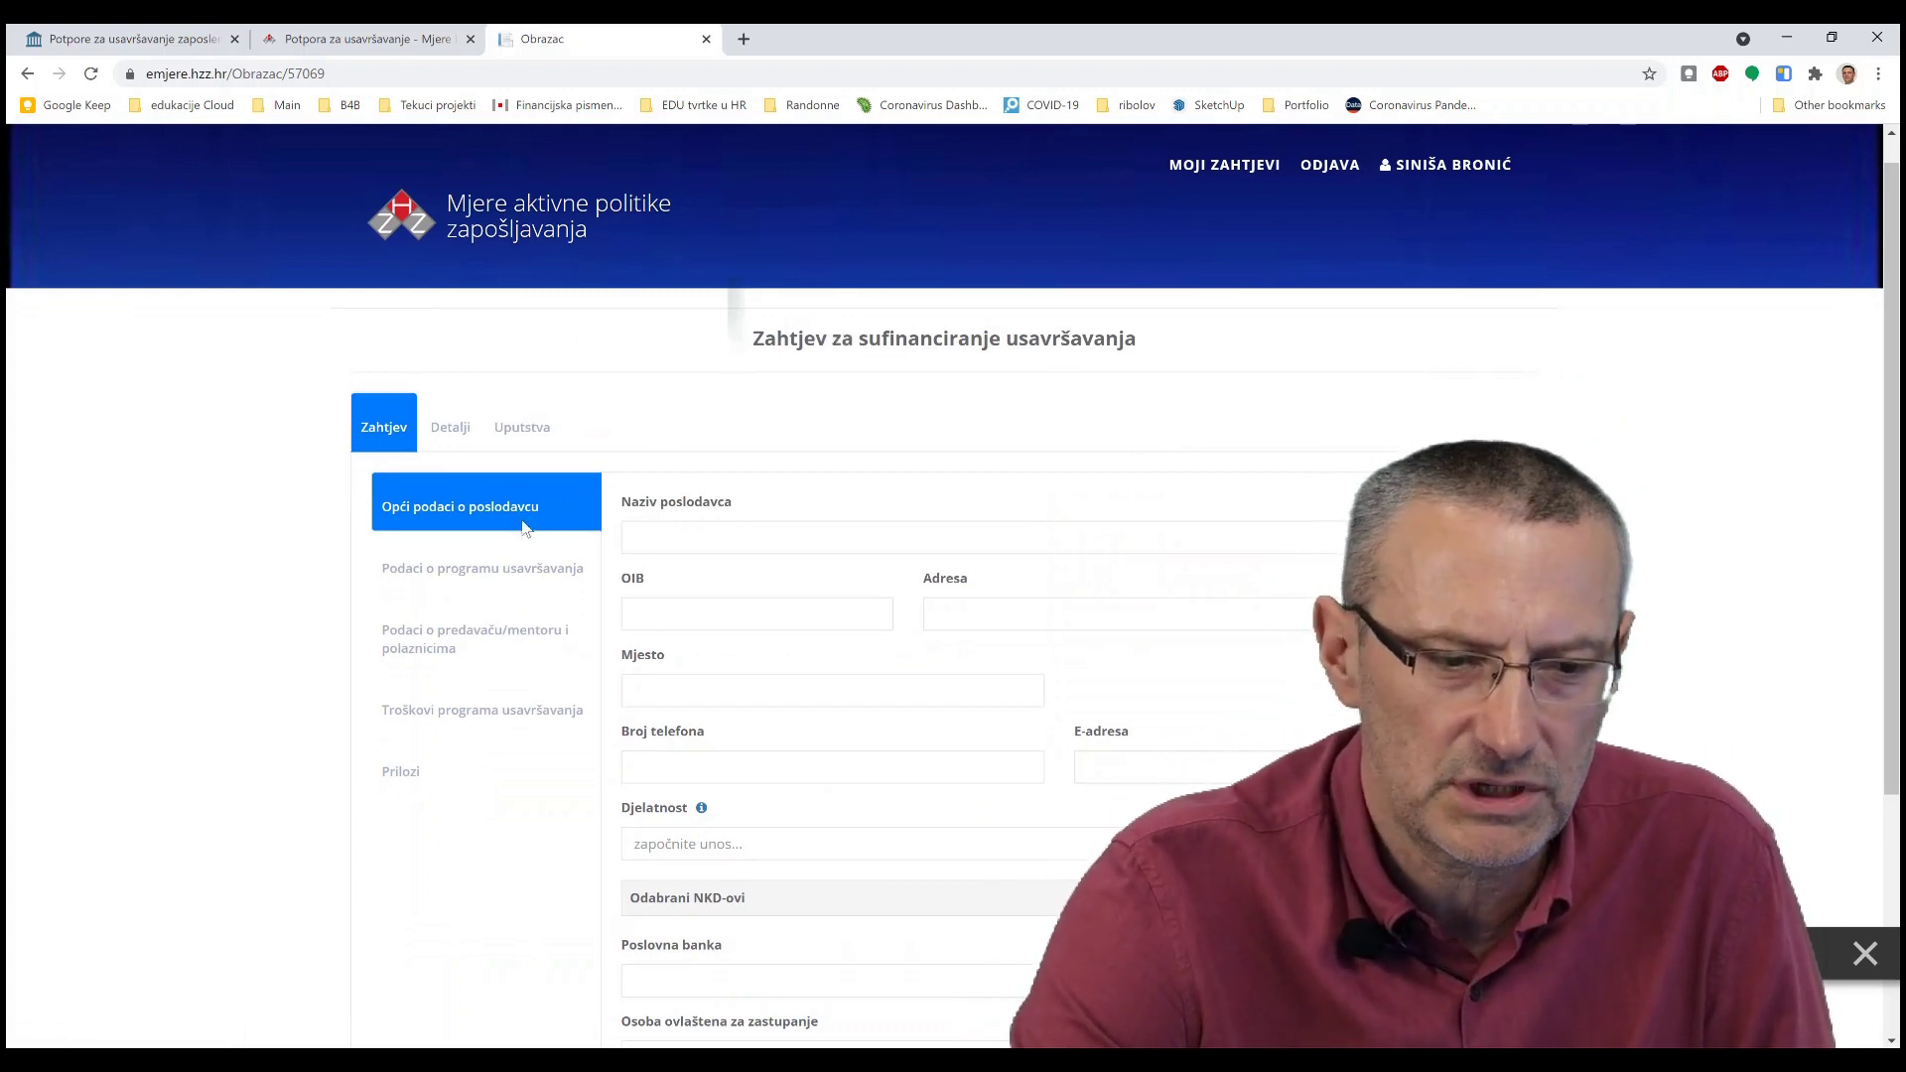
left_click(421, 576)
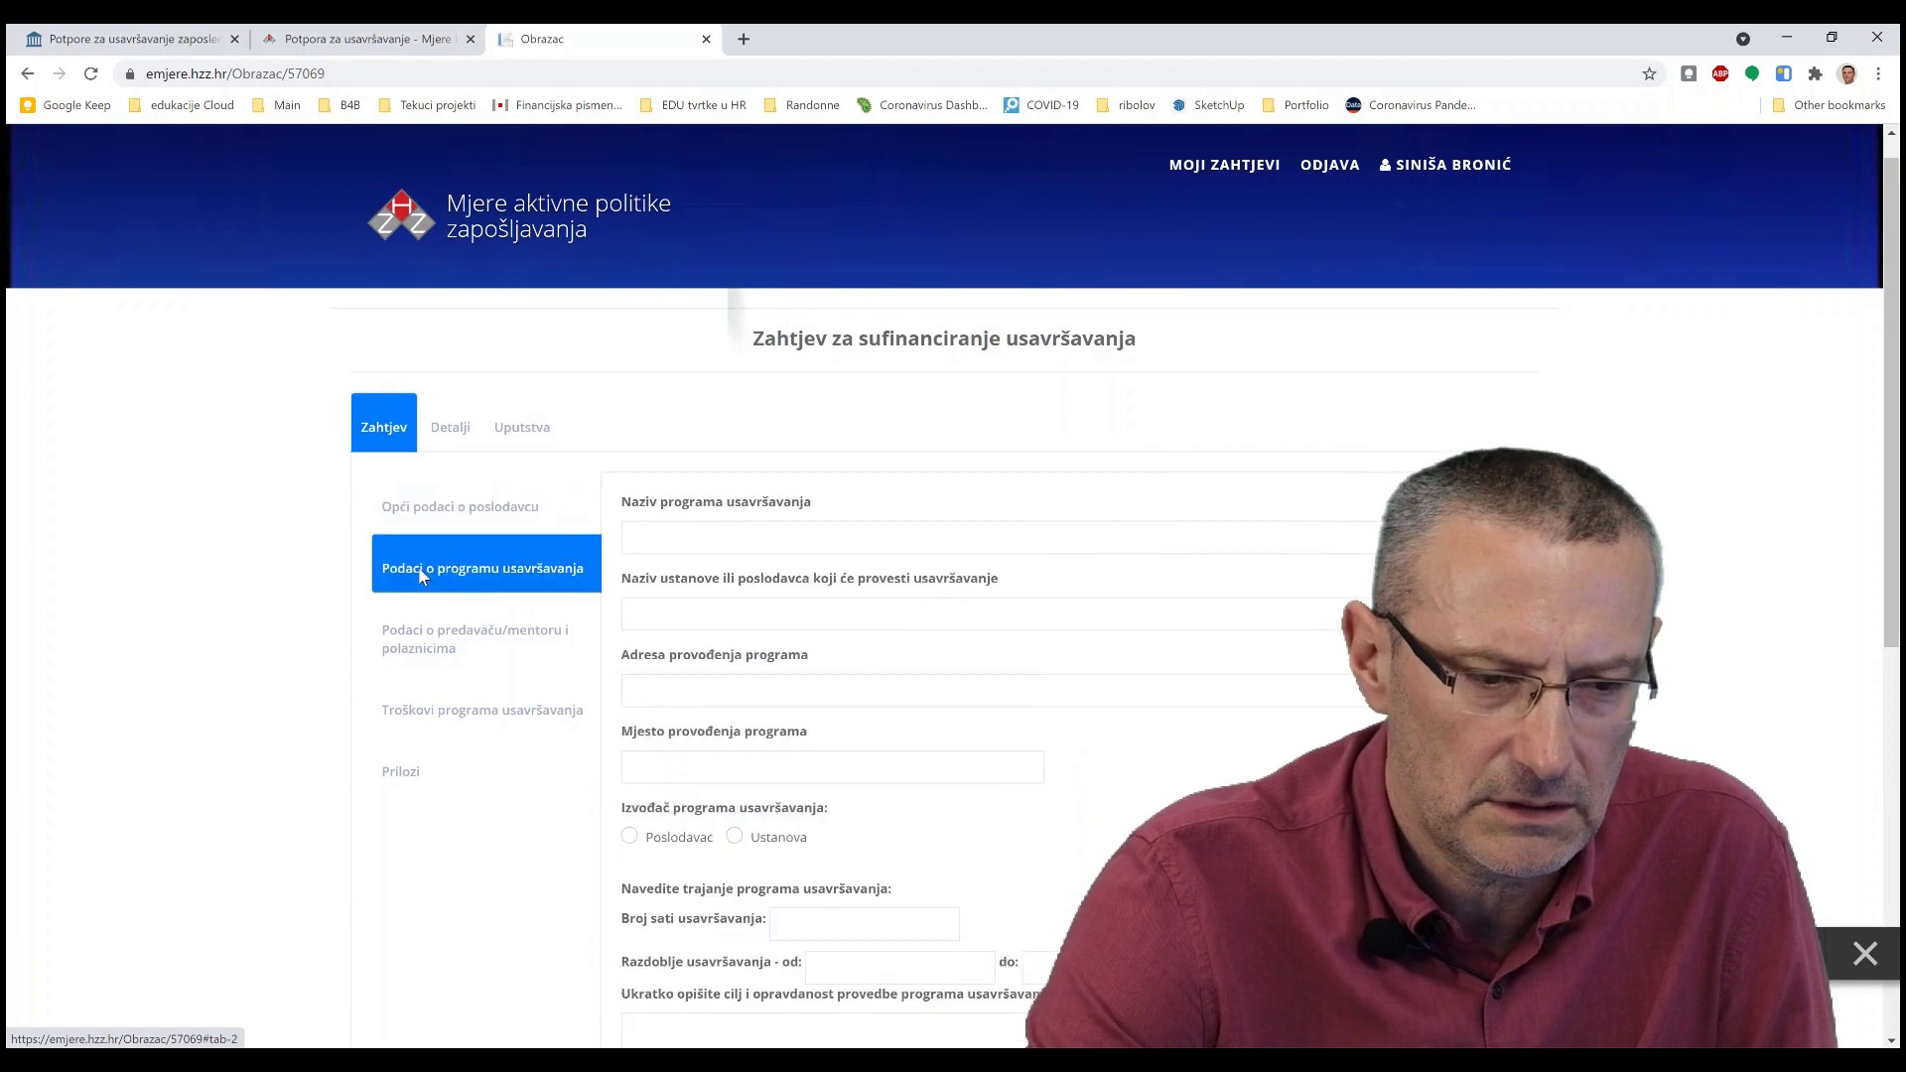
left_click(405, 640)
left_click(411, 710)
left_click(404, 775)
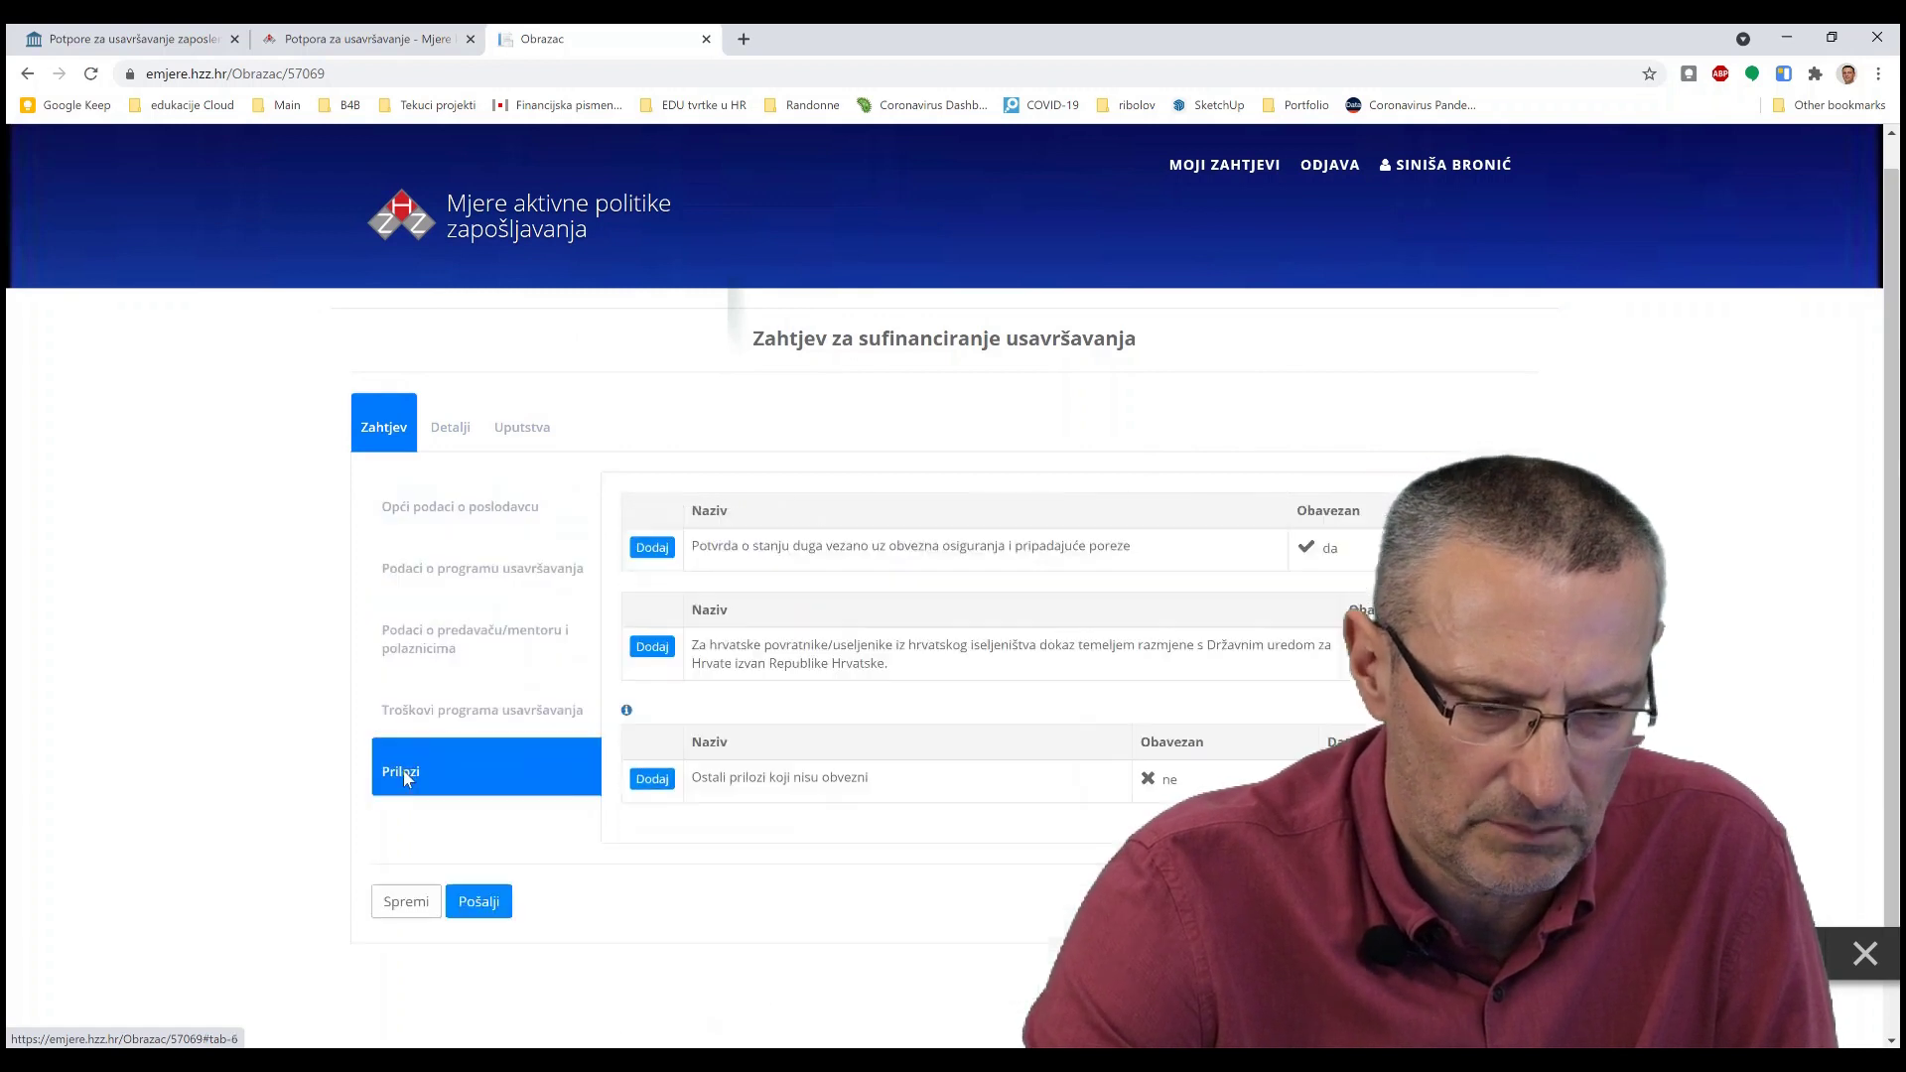
left_click(486, 508)
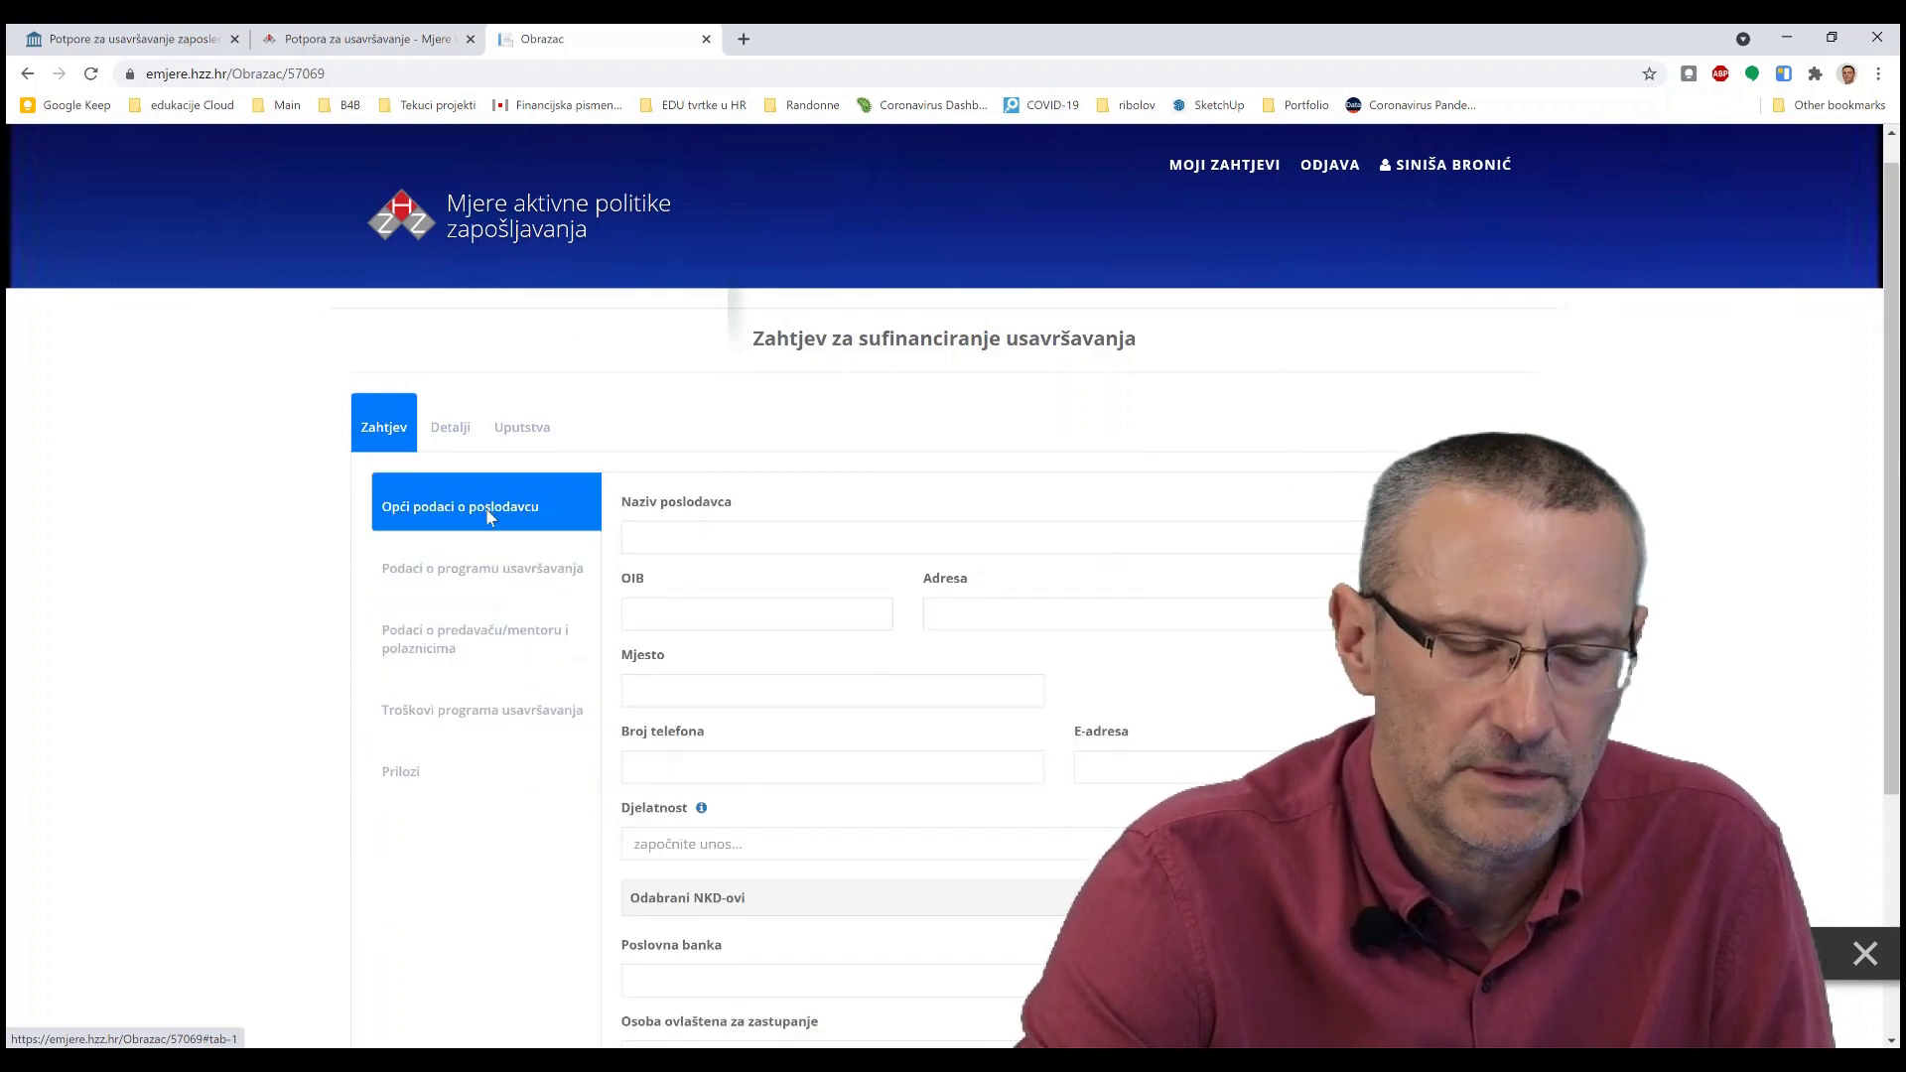
scroll(526, 521, "down", 1)
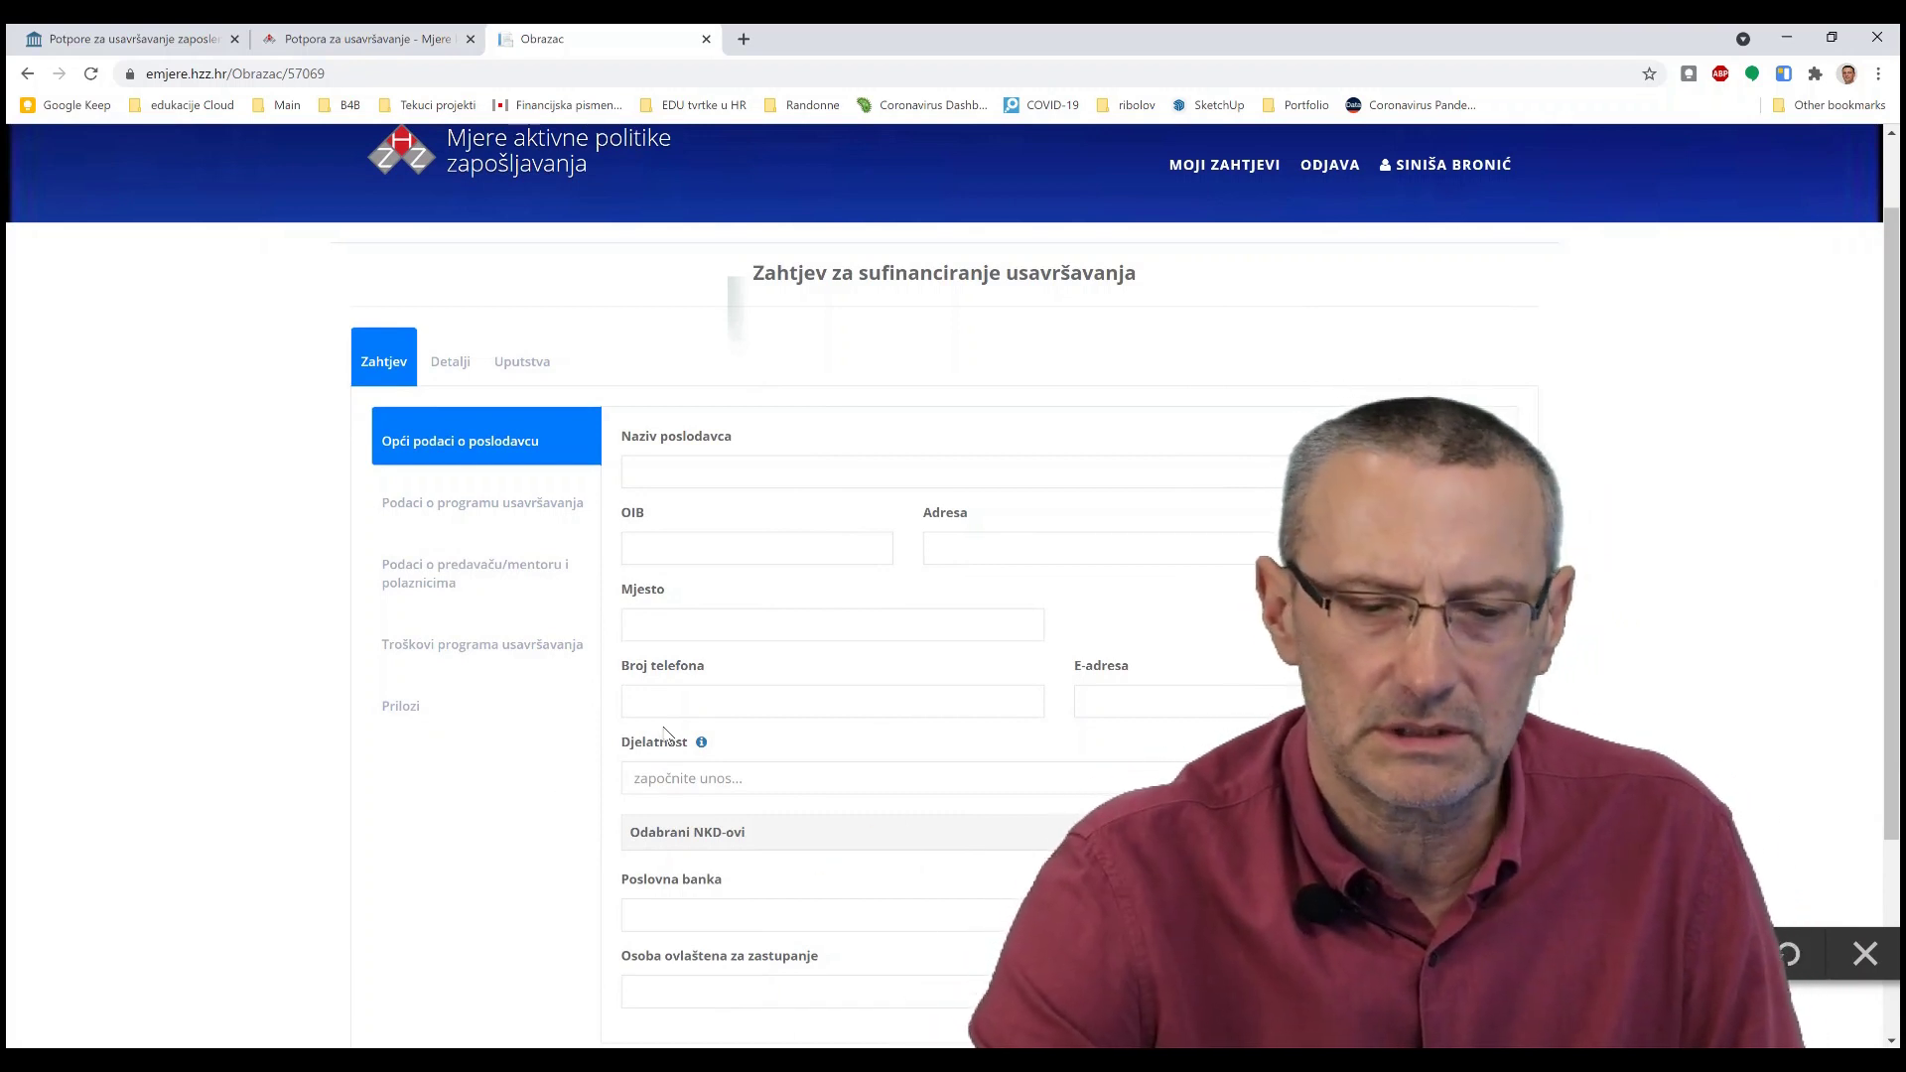
scroll(661, 765, "down", 1)
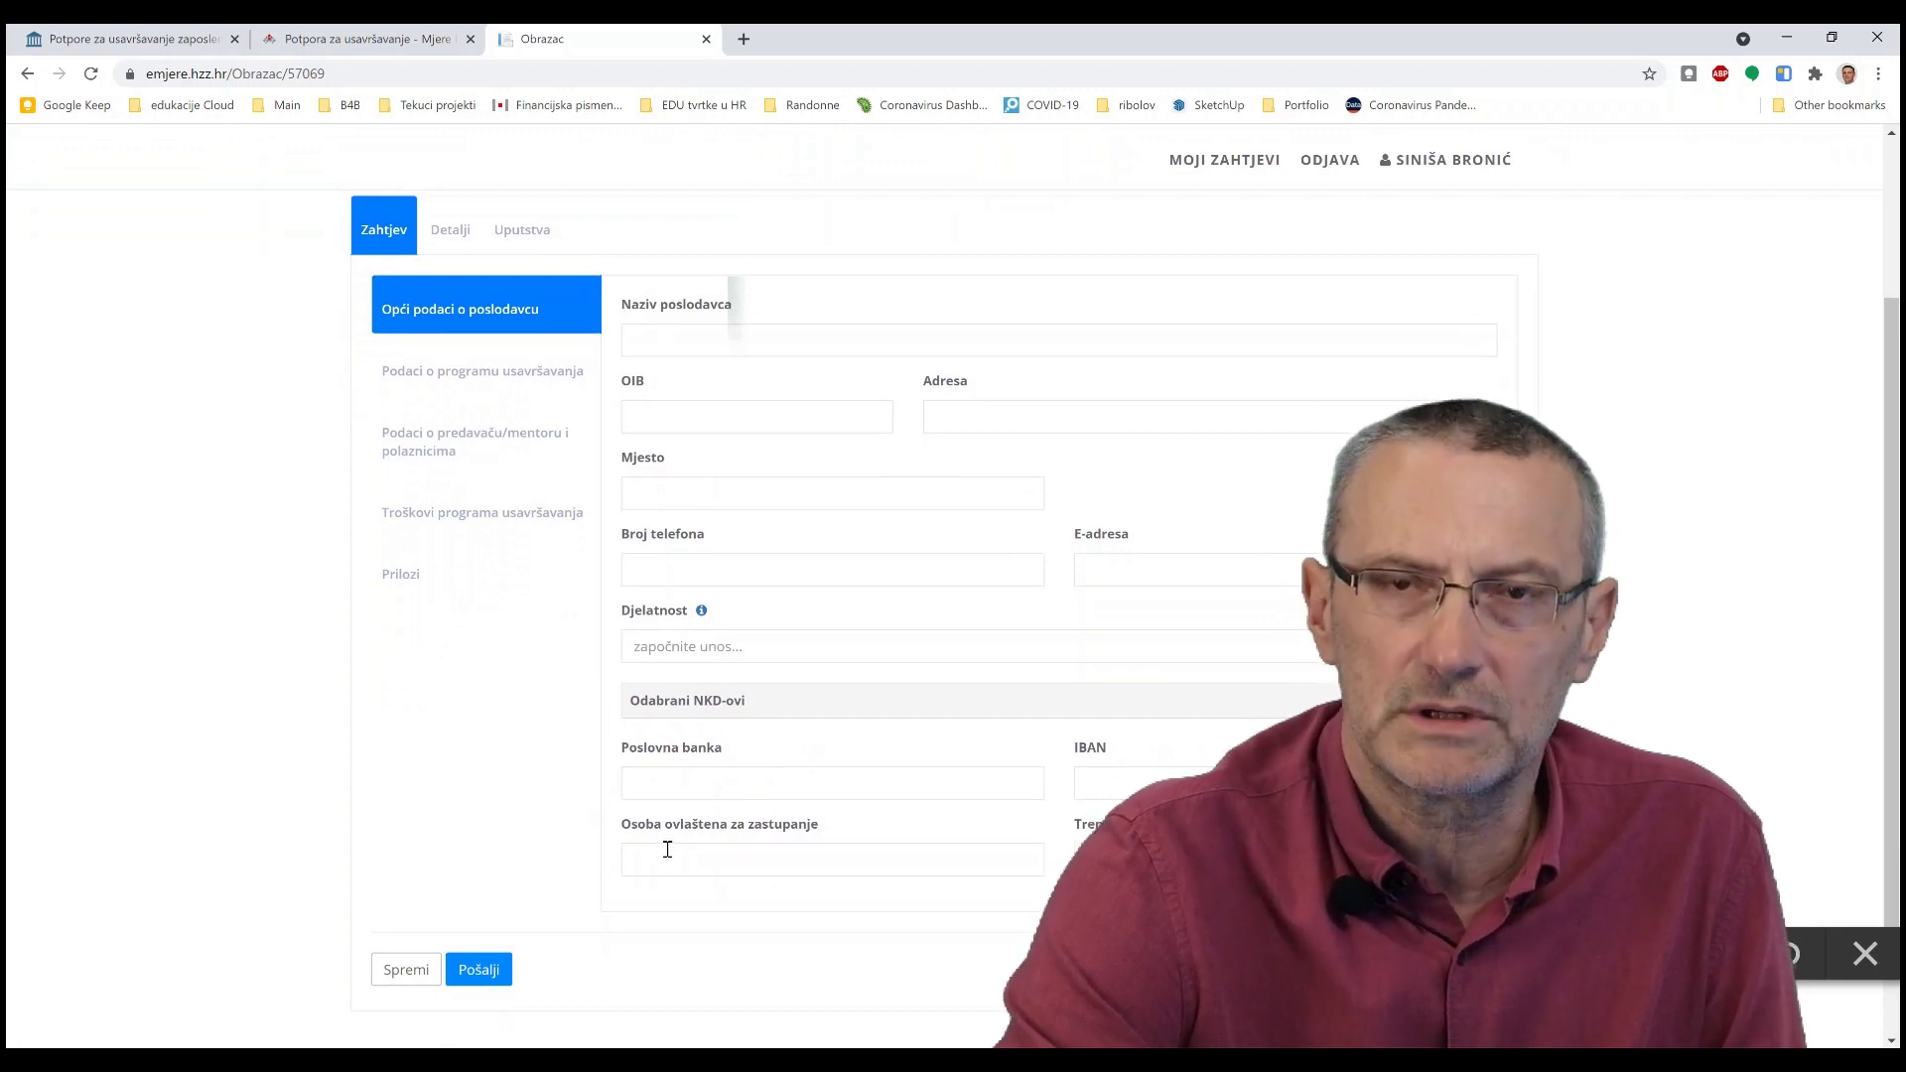
- Open the training program data section and set the program provider to Ustanova
left_click(549, 384)
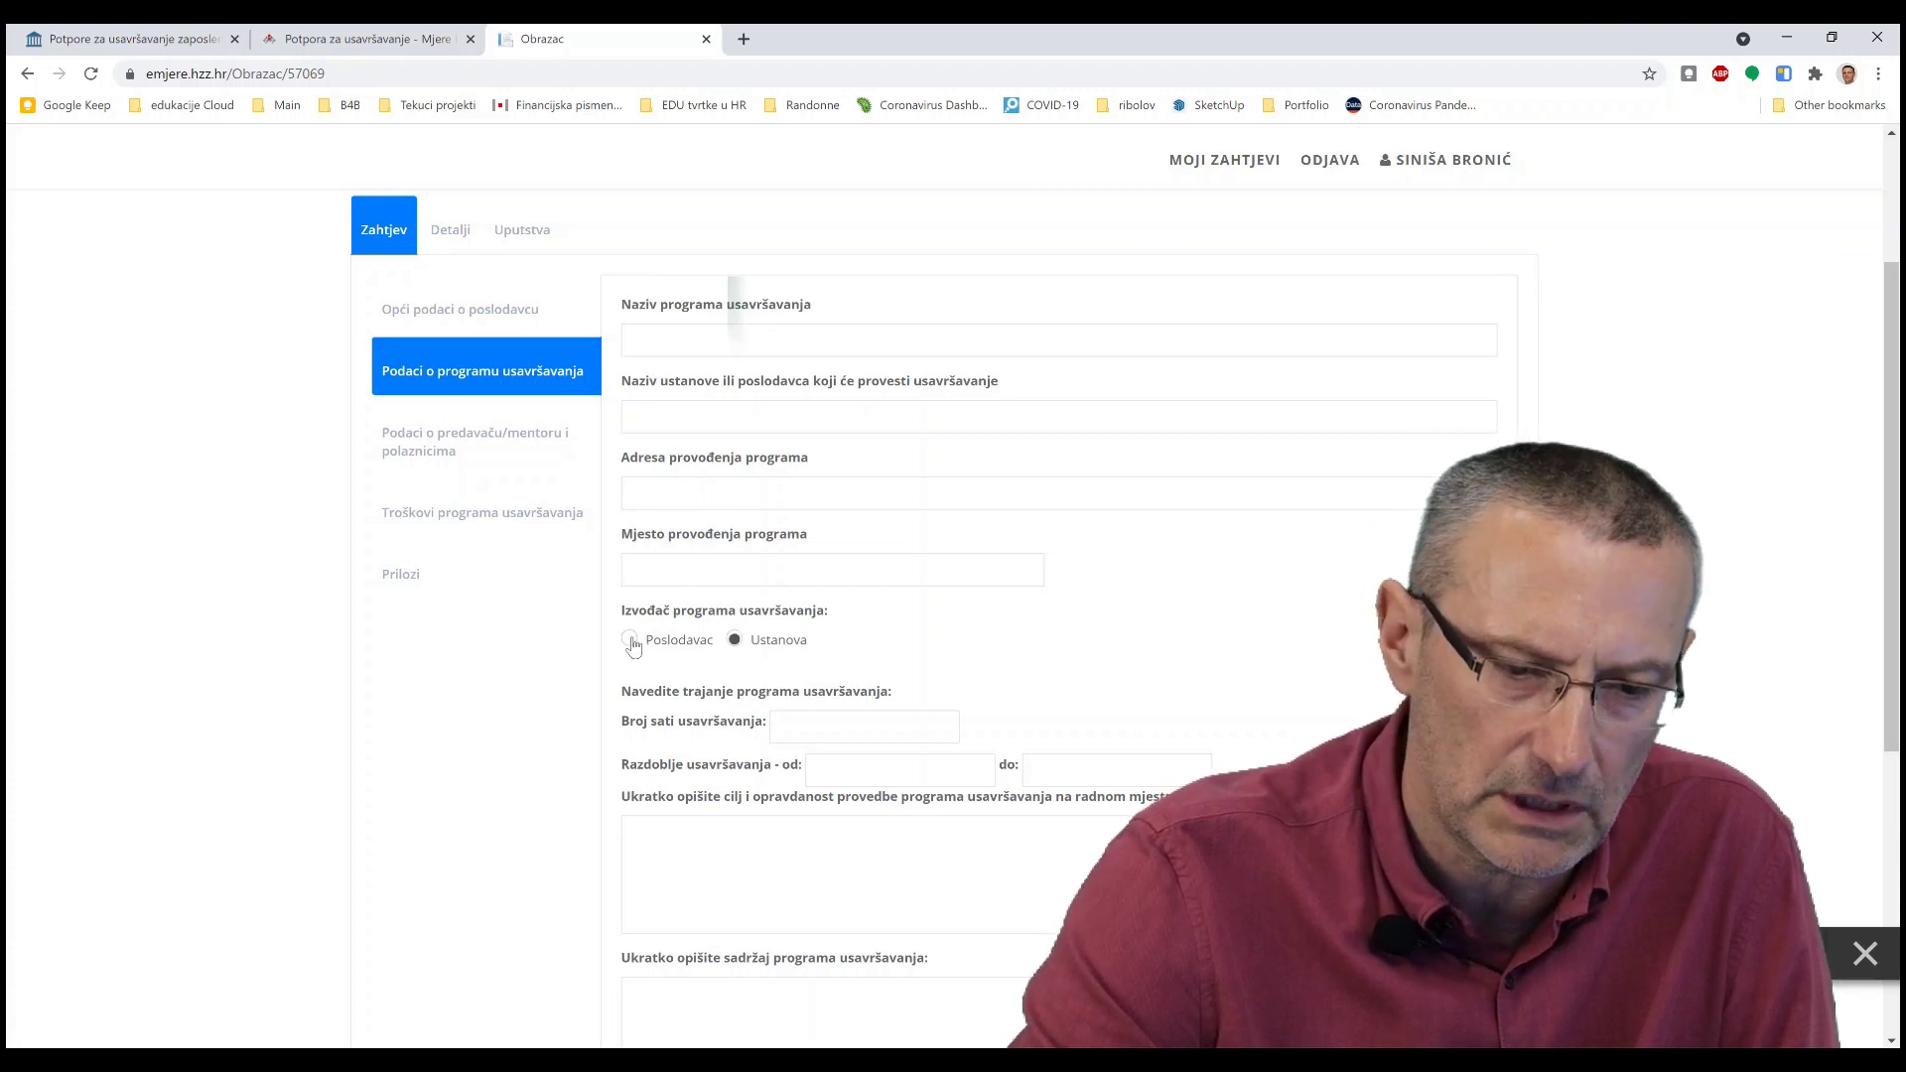
left_click(631, 641)
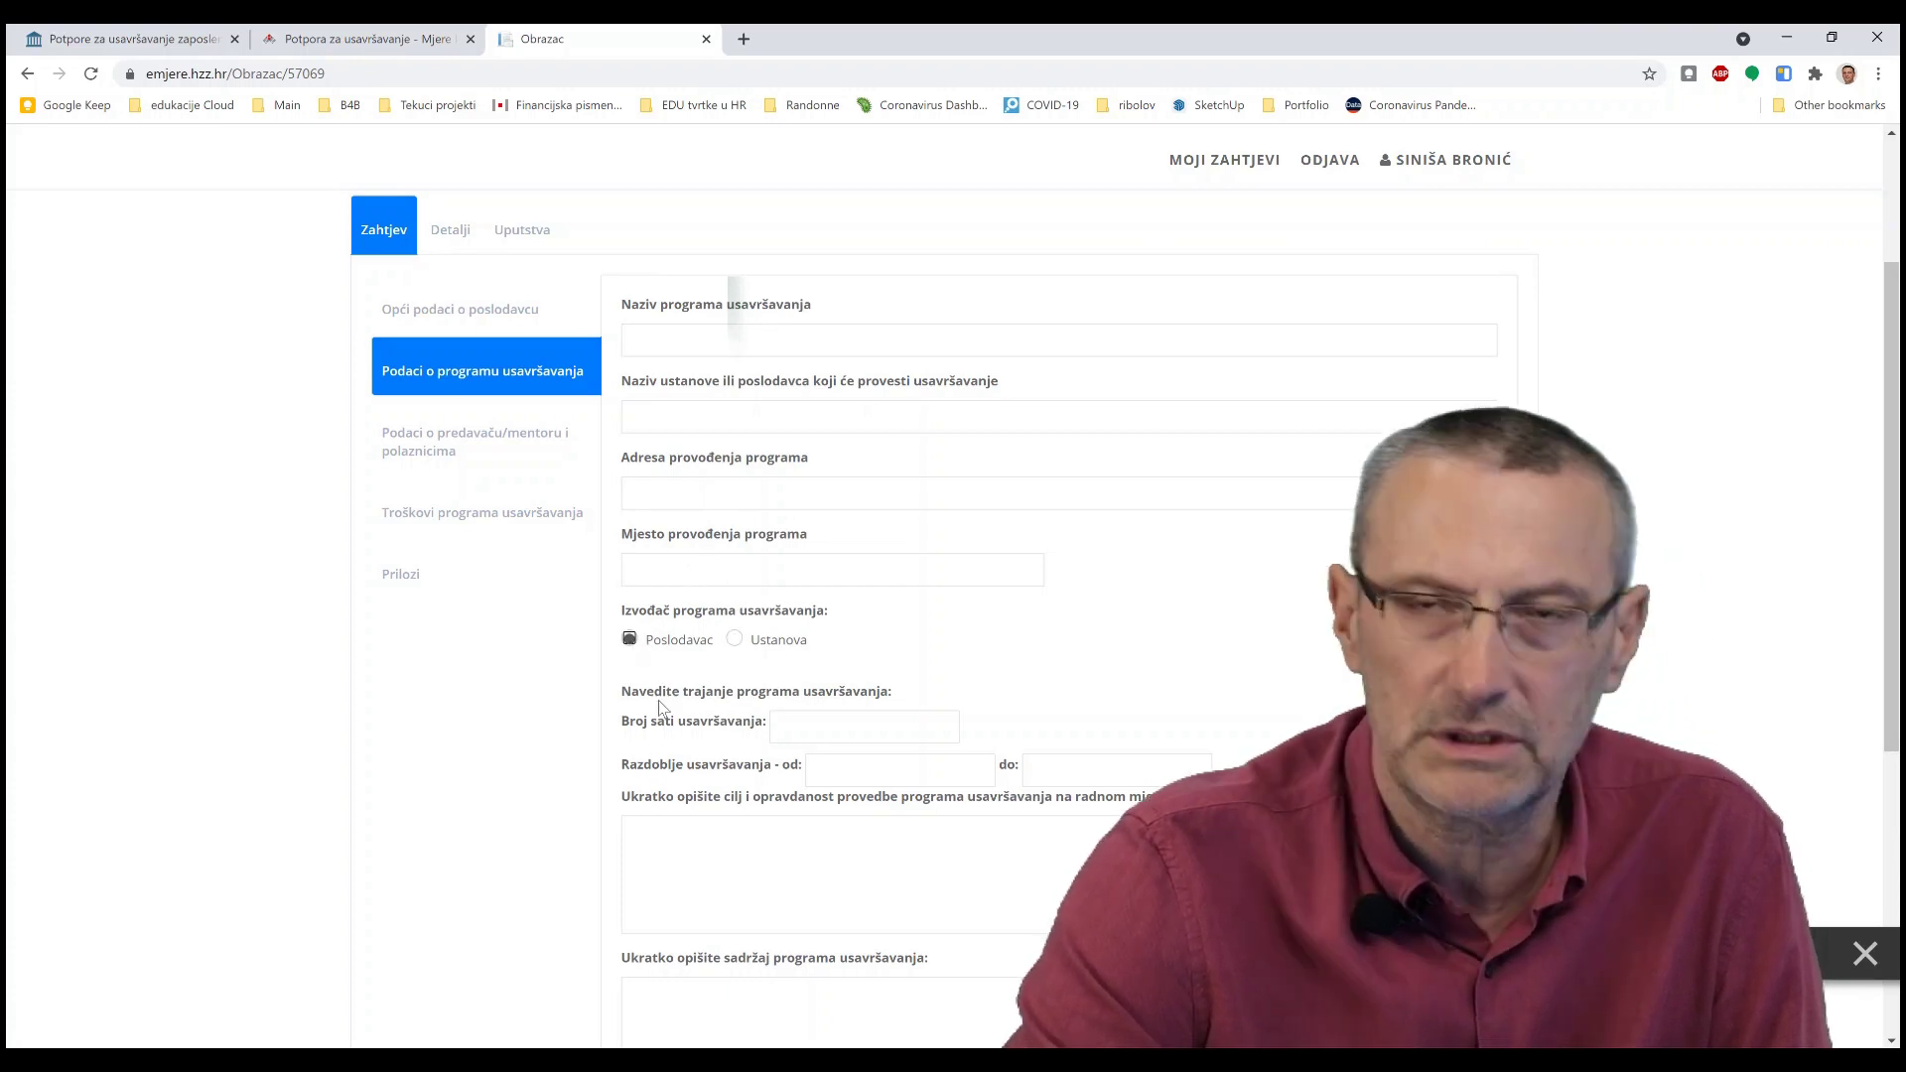
left_click(735, 640)
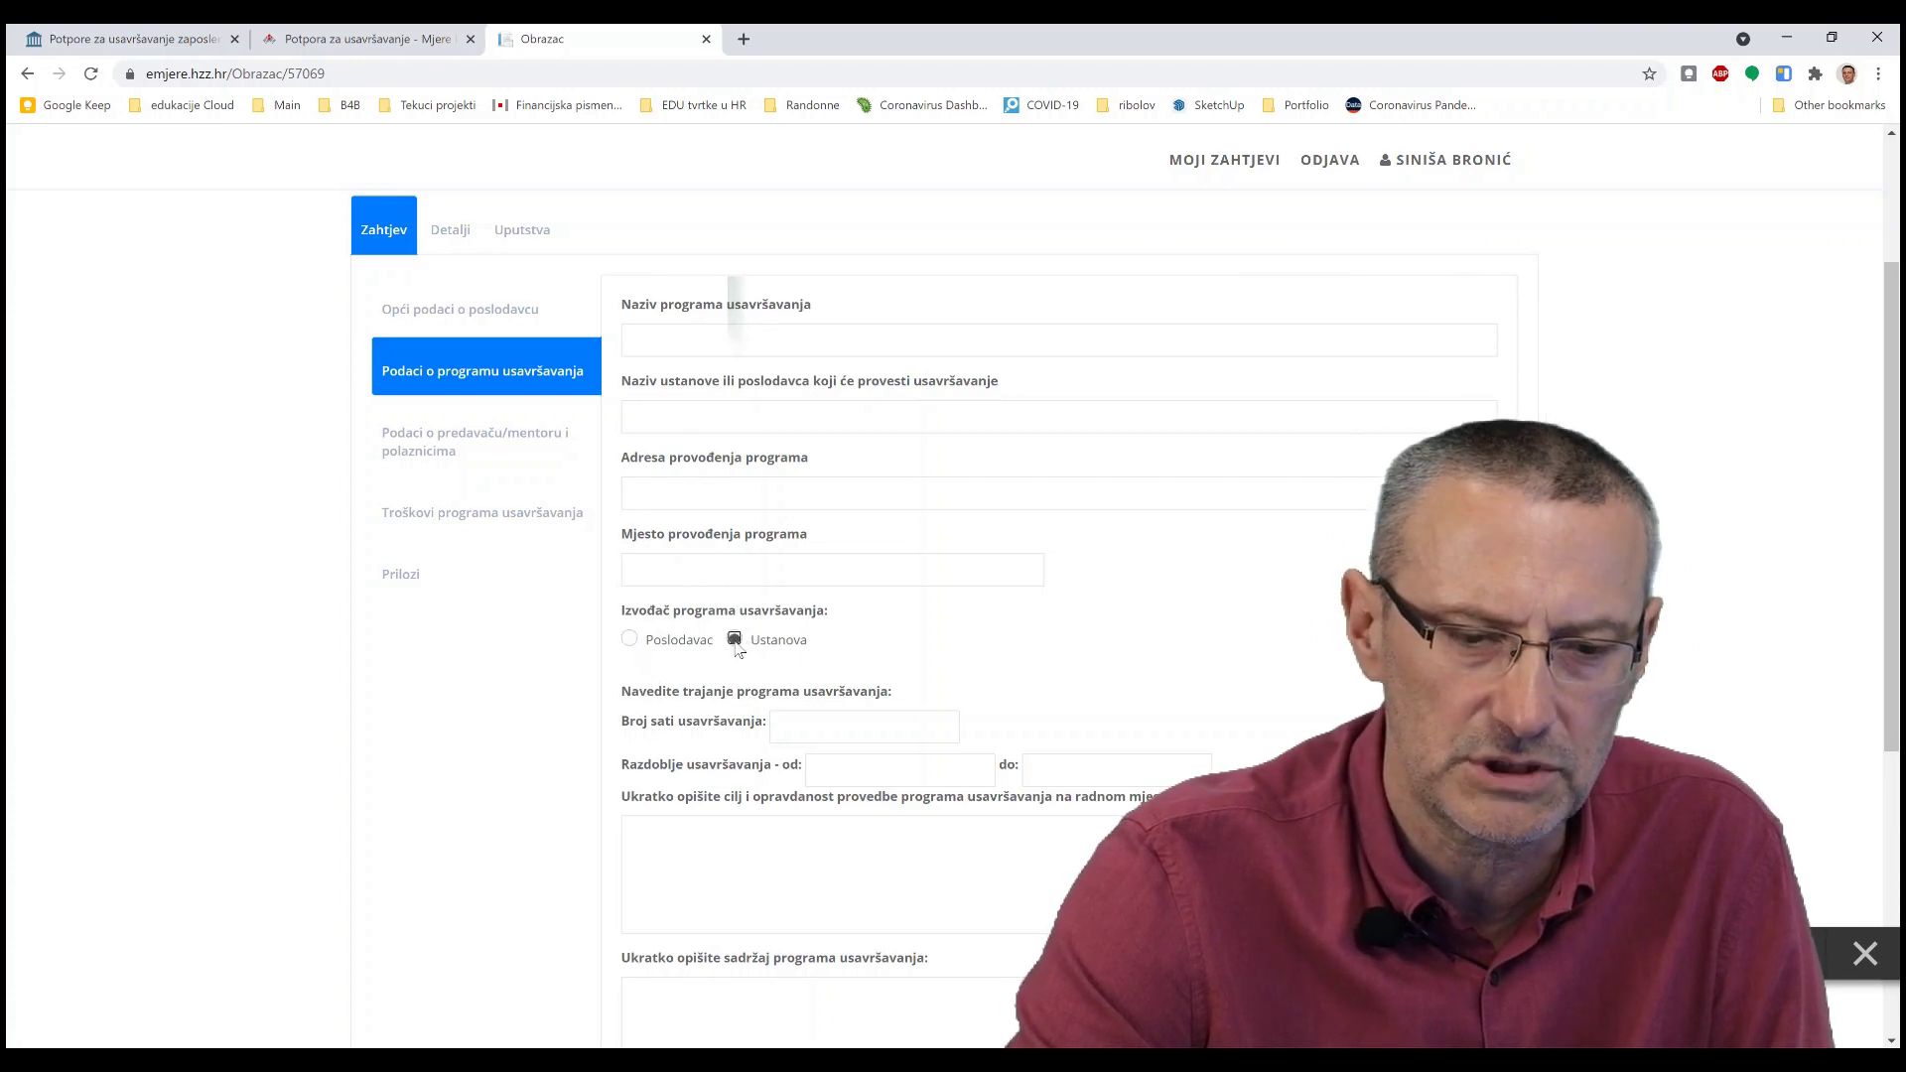
- Look over the program fields, then open the lecturer/mentor and participants section
scroll(780, 742, "down", 1)
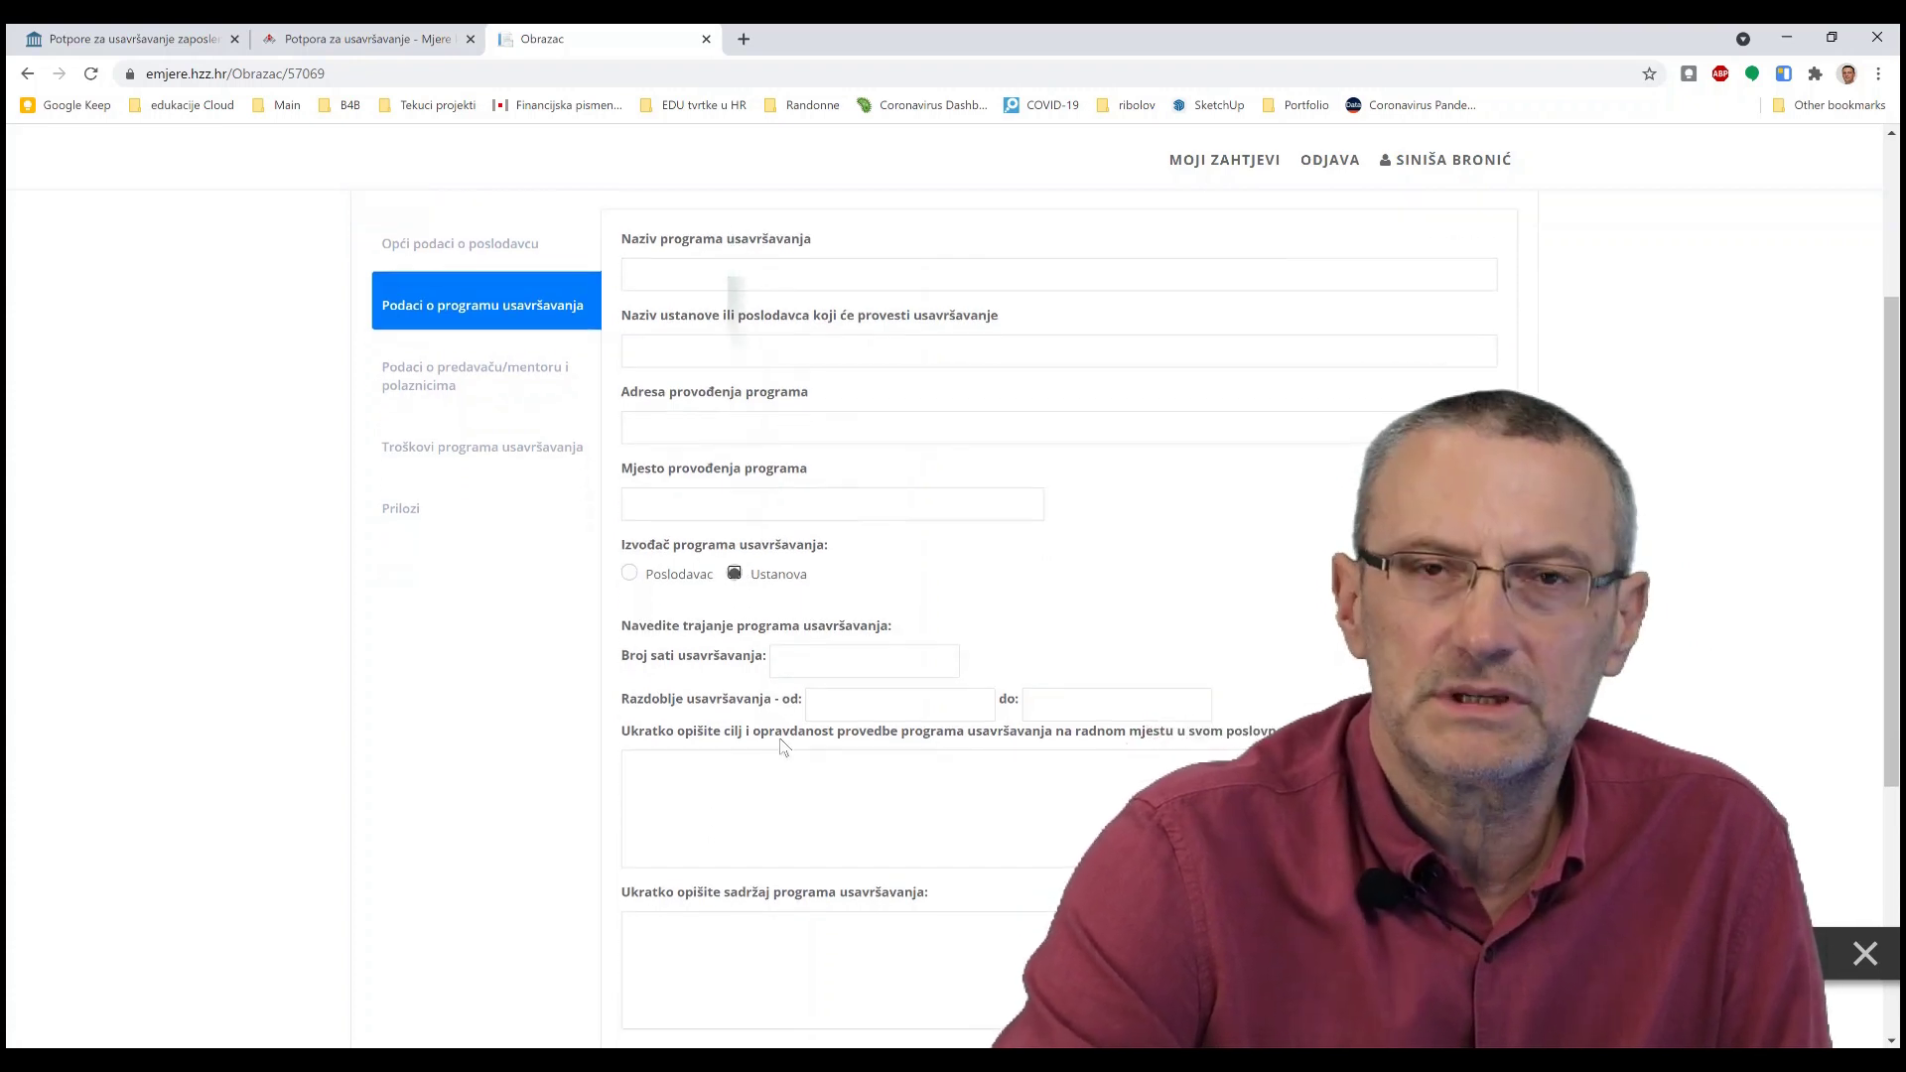
scroll(781, 747, "down", 1)
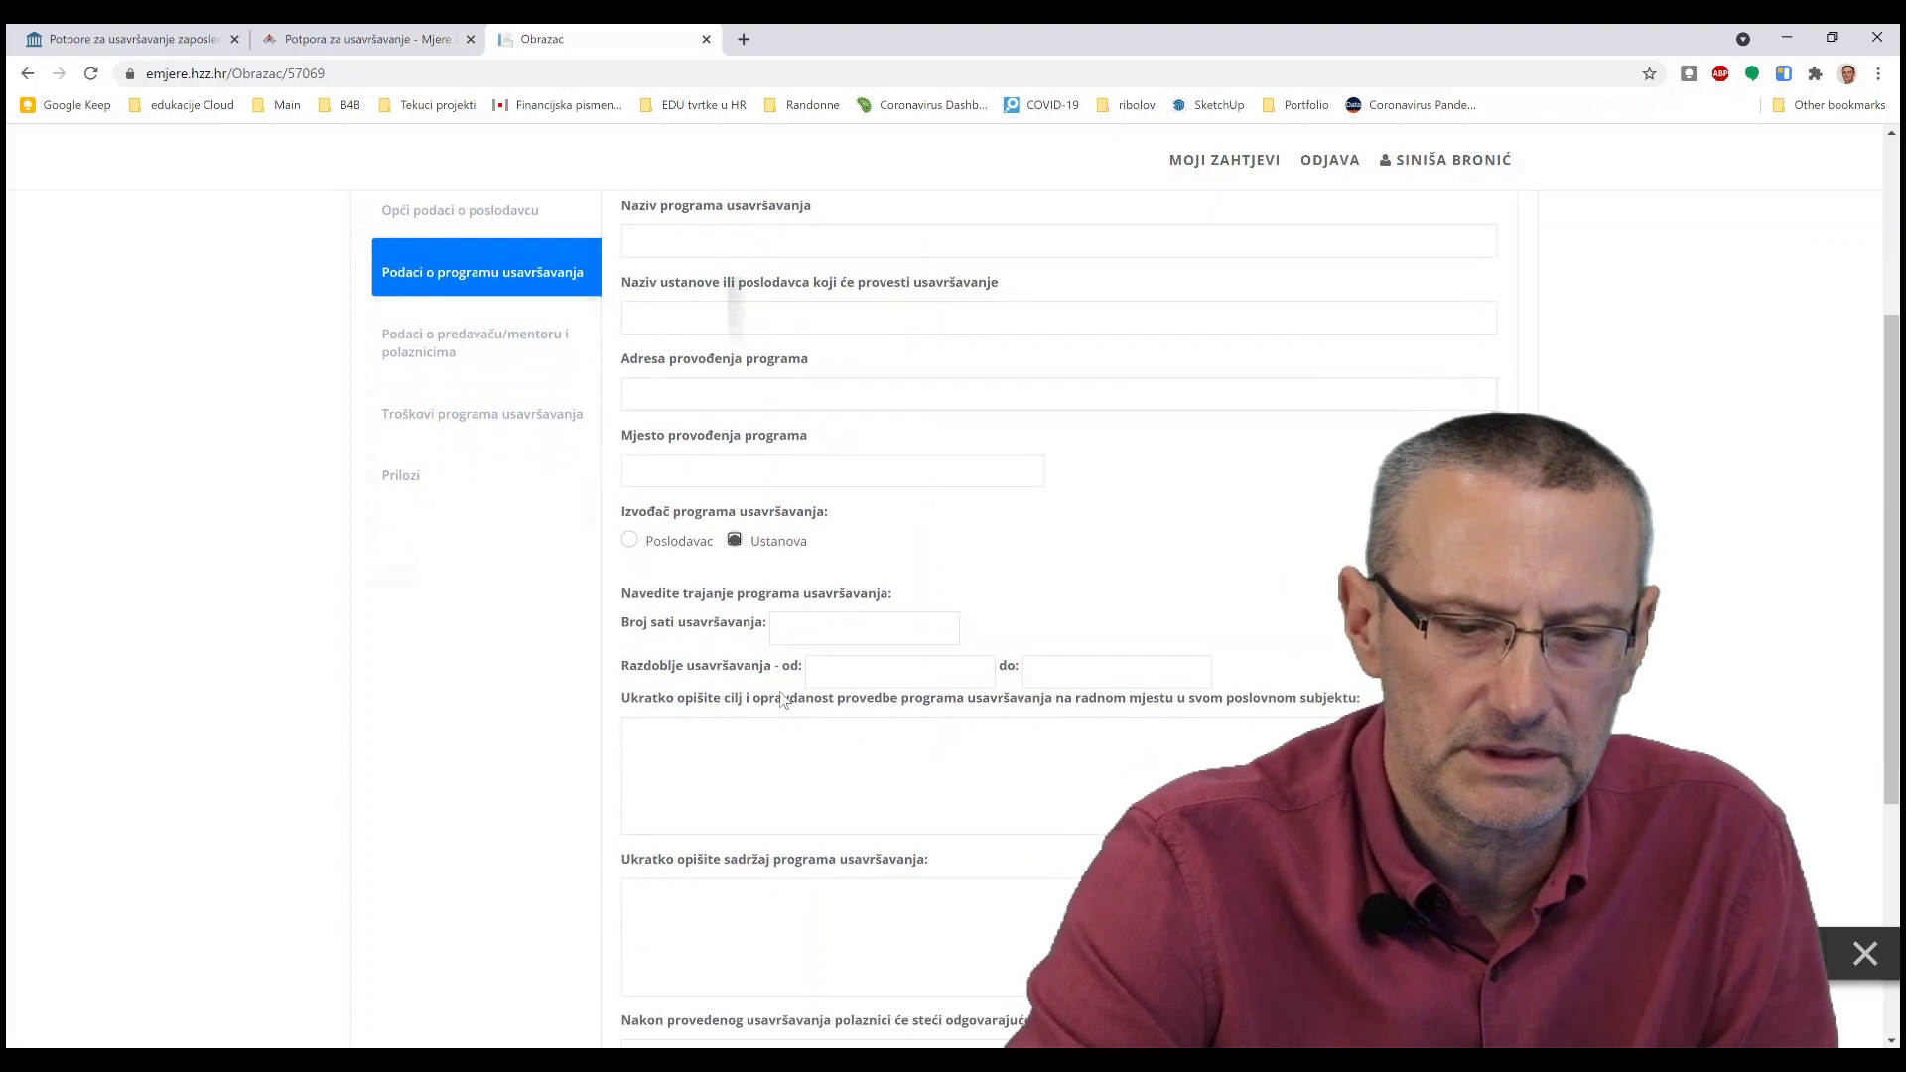
scroll(701, 680, "down", 1)
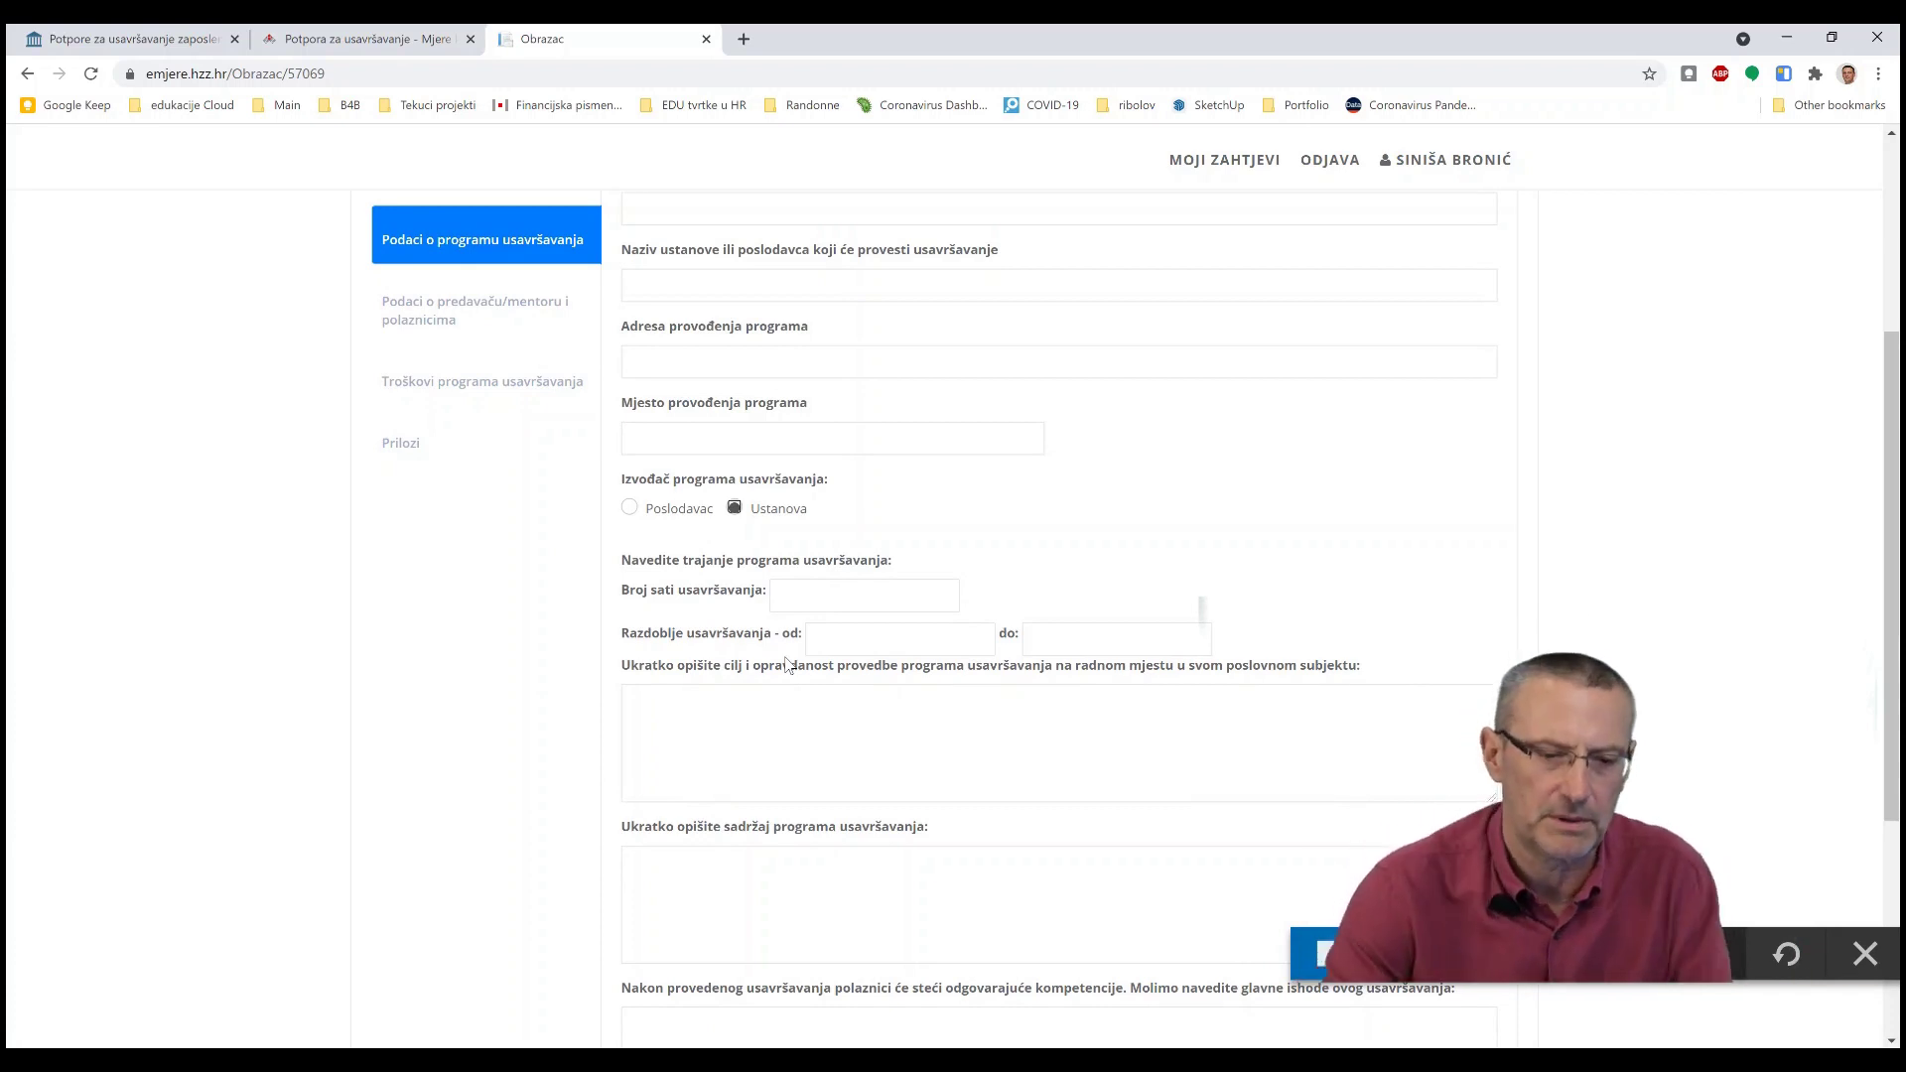
scroll(784, 660, "down", 2)
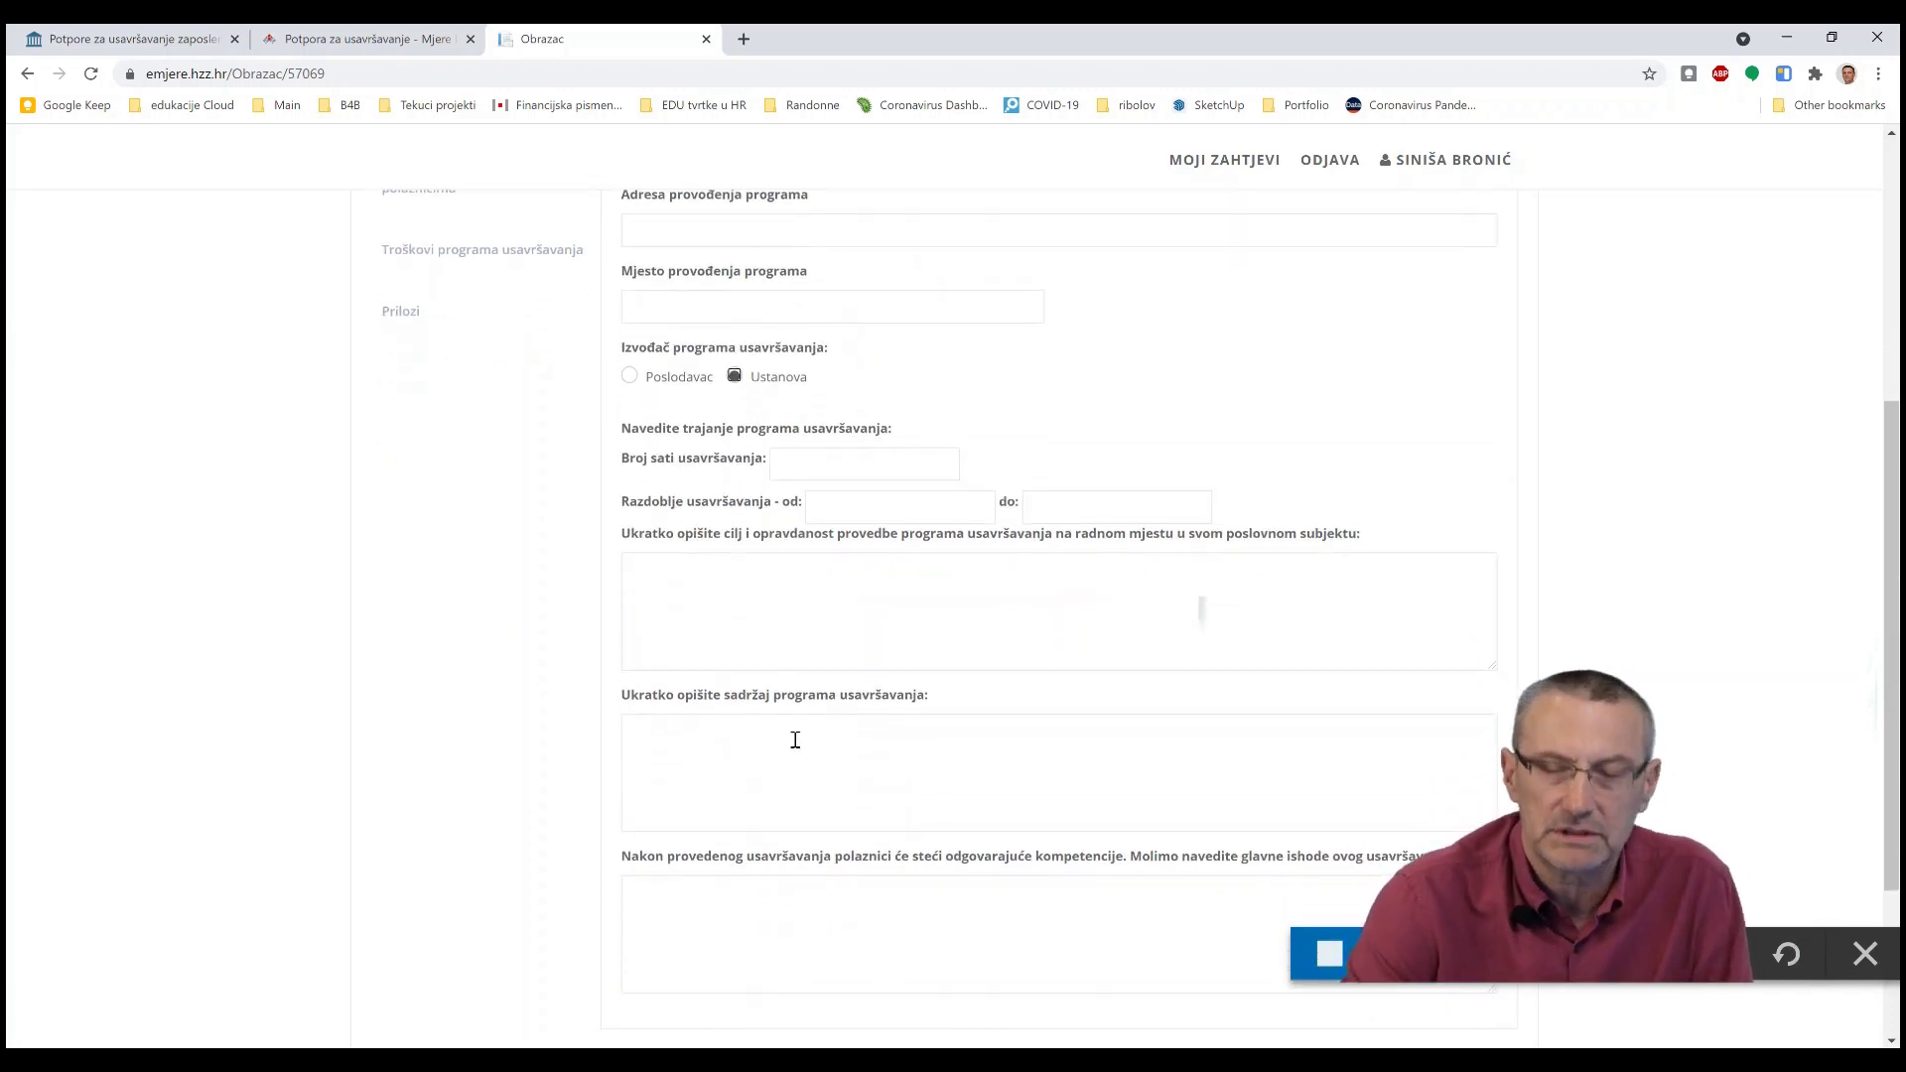
scroll(791, 747, "down", 2)
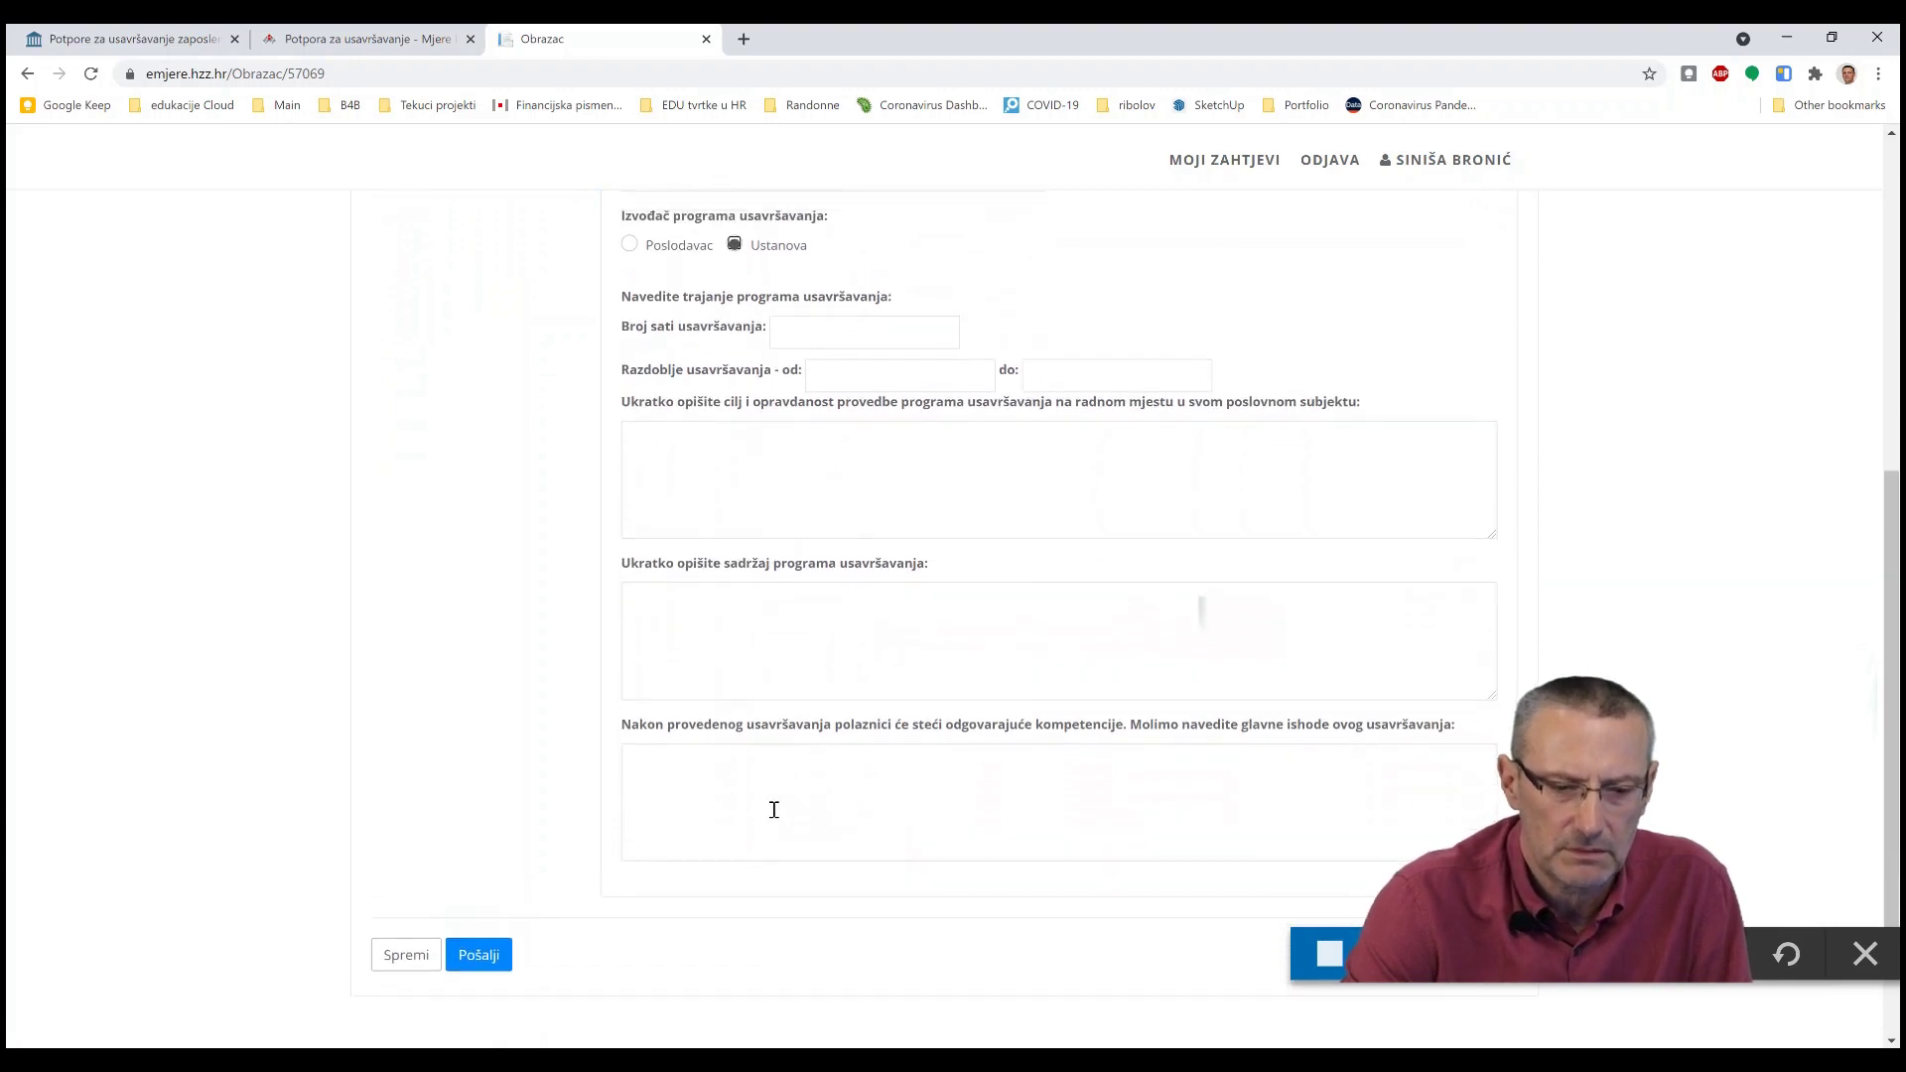
scroll(784, 809, "up", 1)
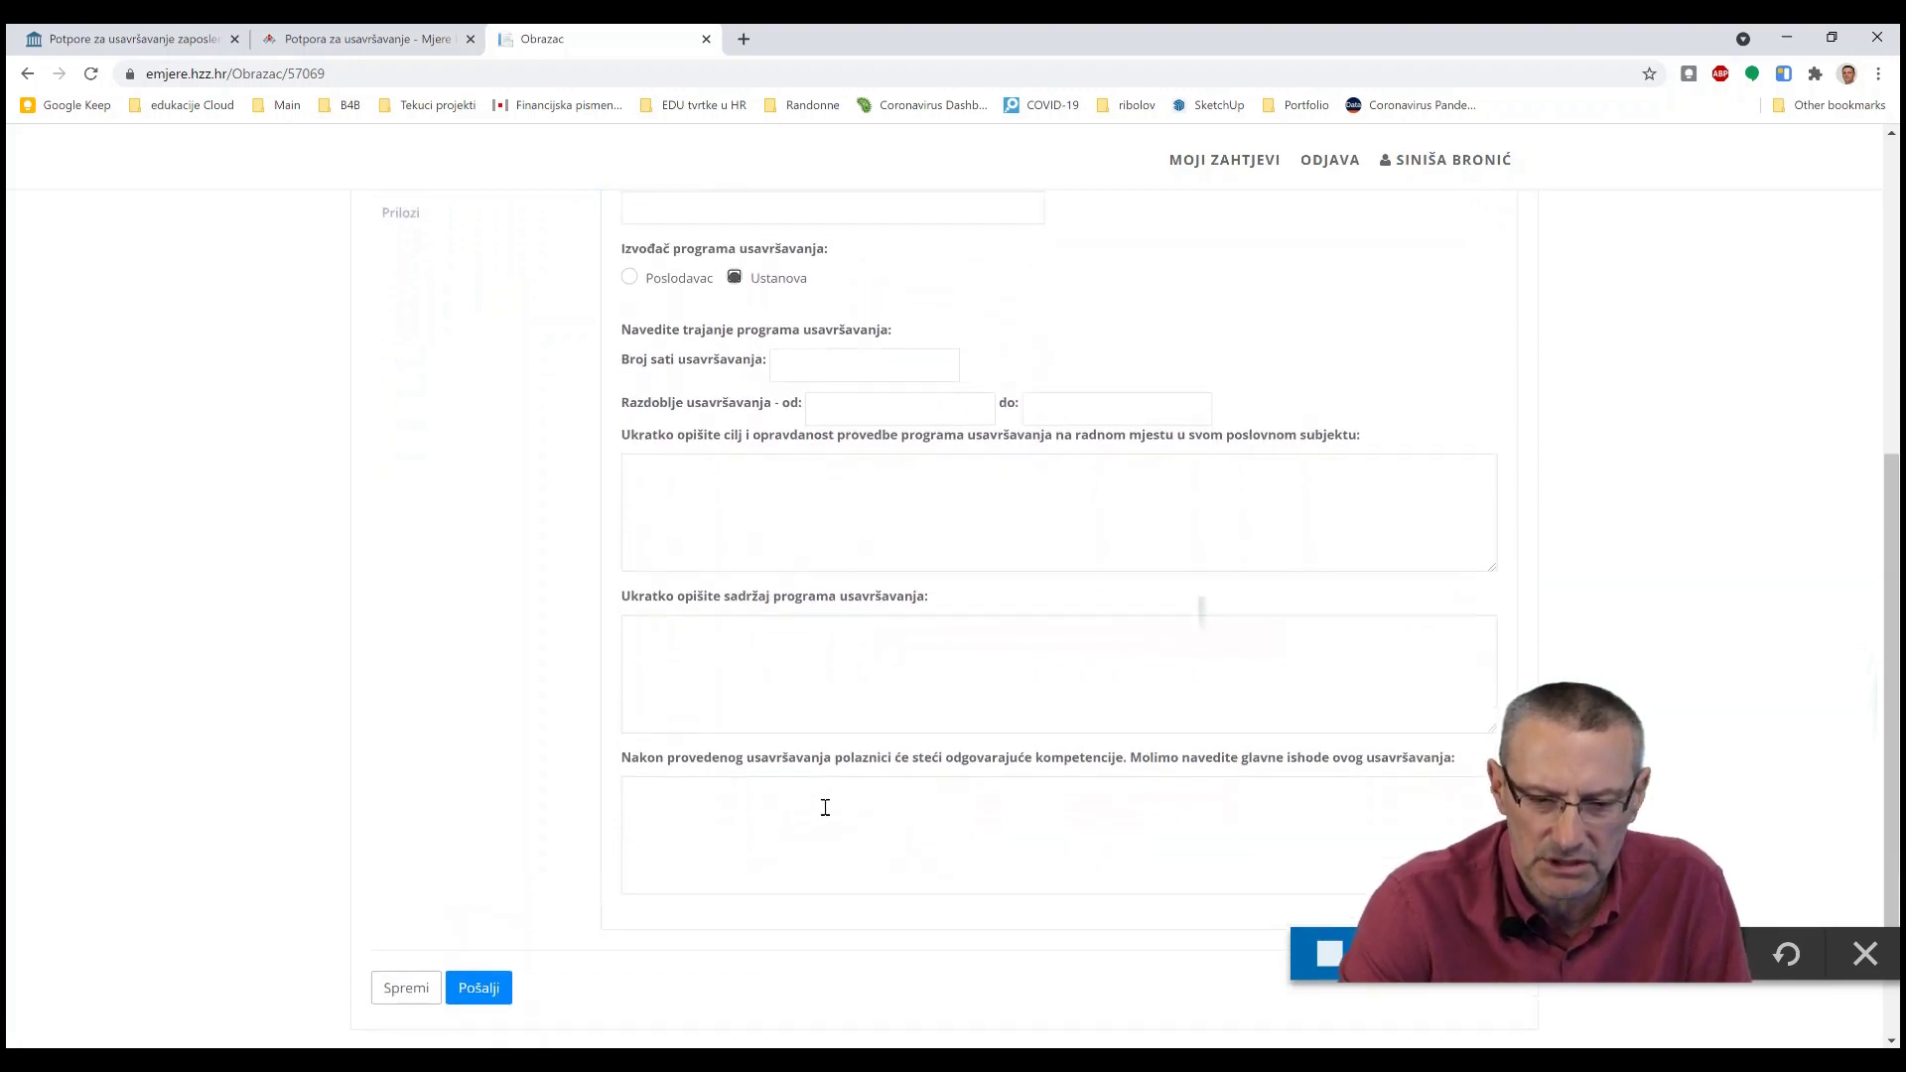
scroll(1002, 830, "up", 4)
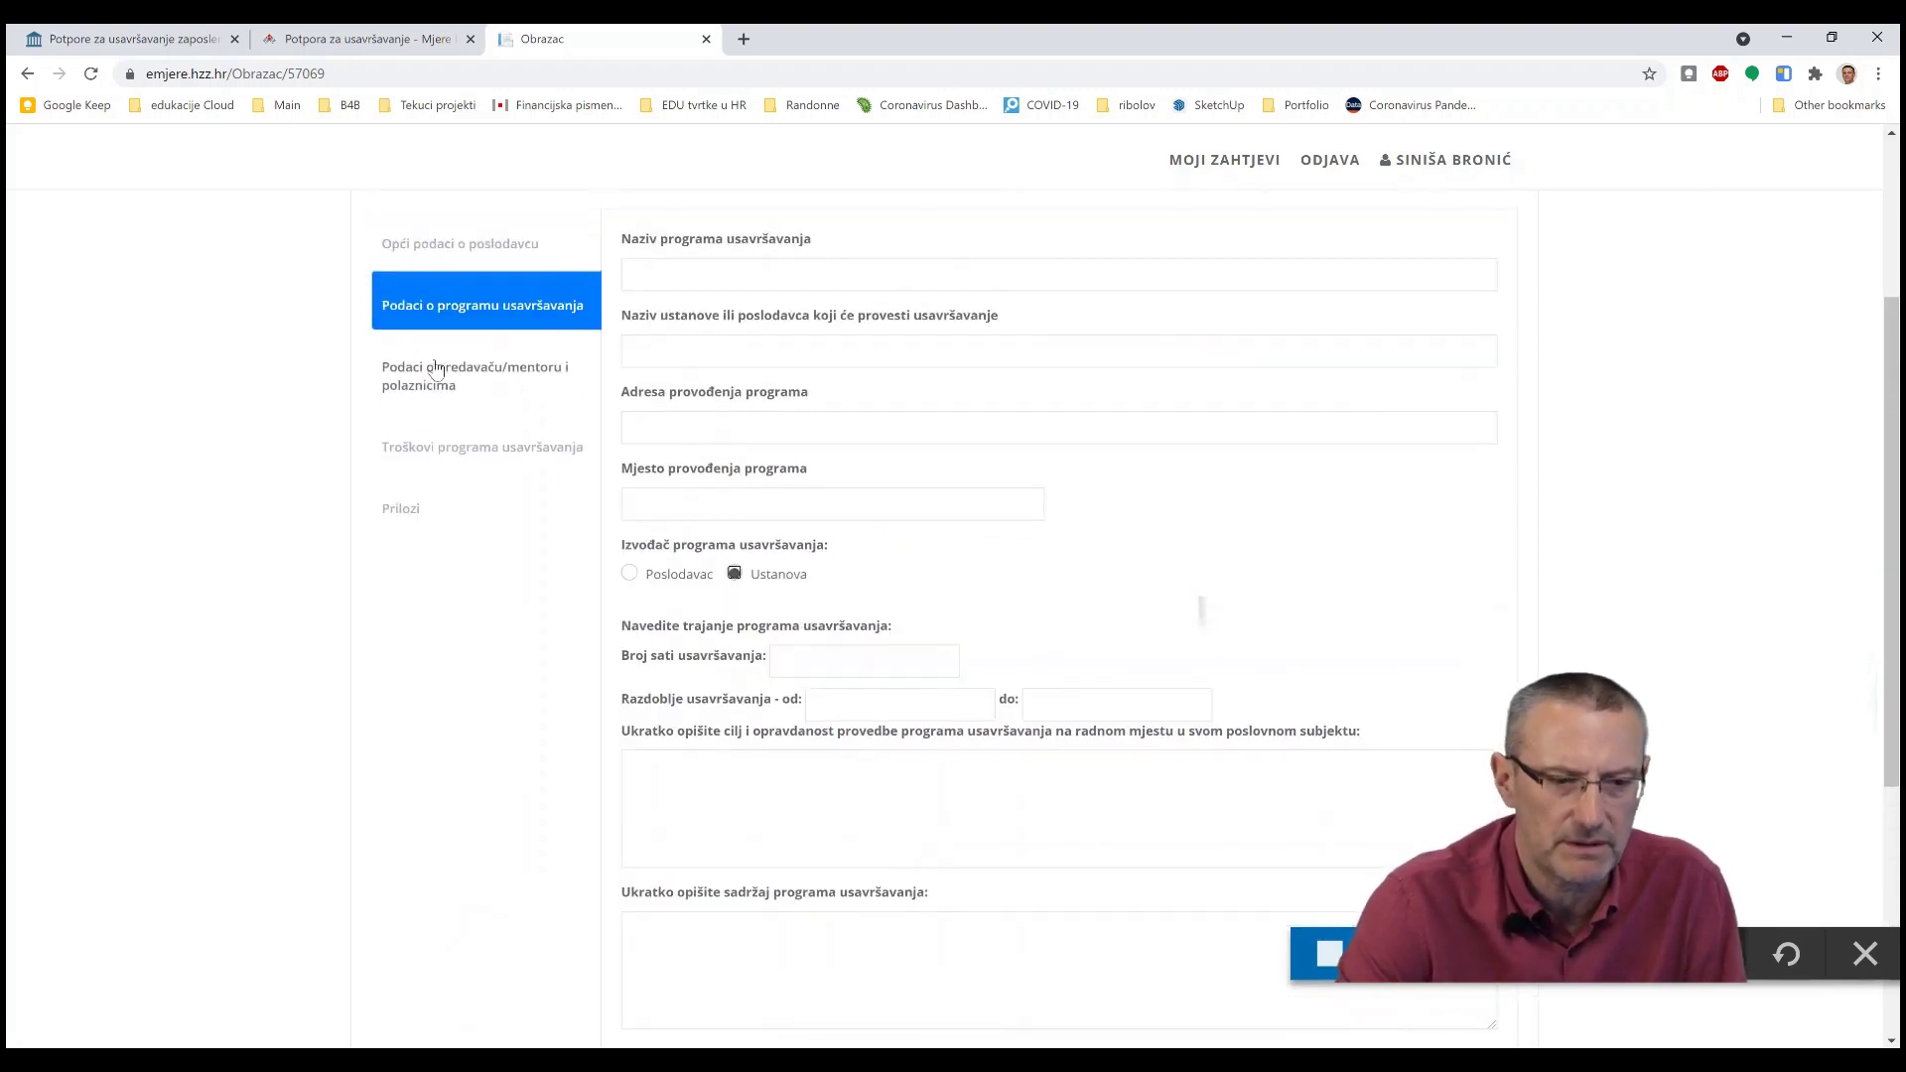
left_click(433, 372)
scroll(689, 437, "up", 1)
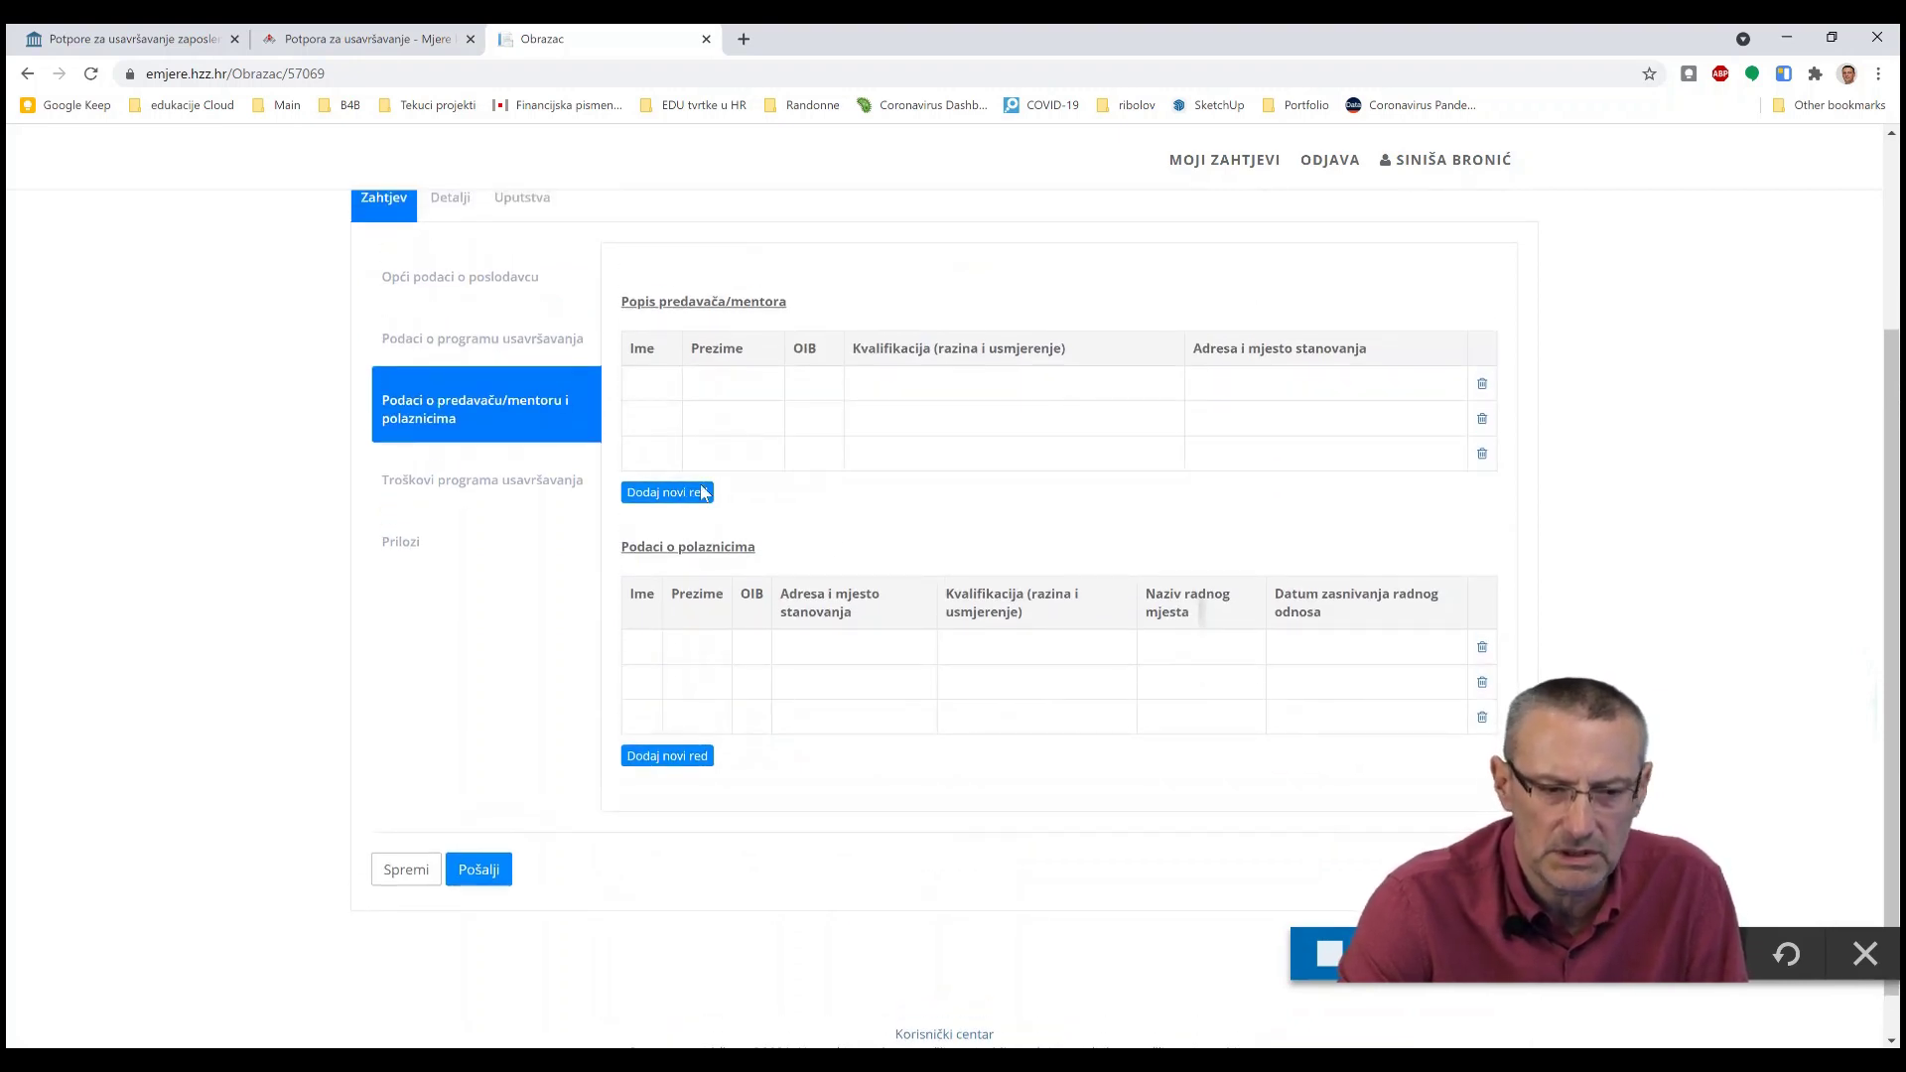
- Review Troškovi programa and Prilozi, then return through Opći podaci to Podaci o programu usavršavanja
left_click(446, 473)
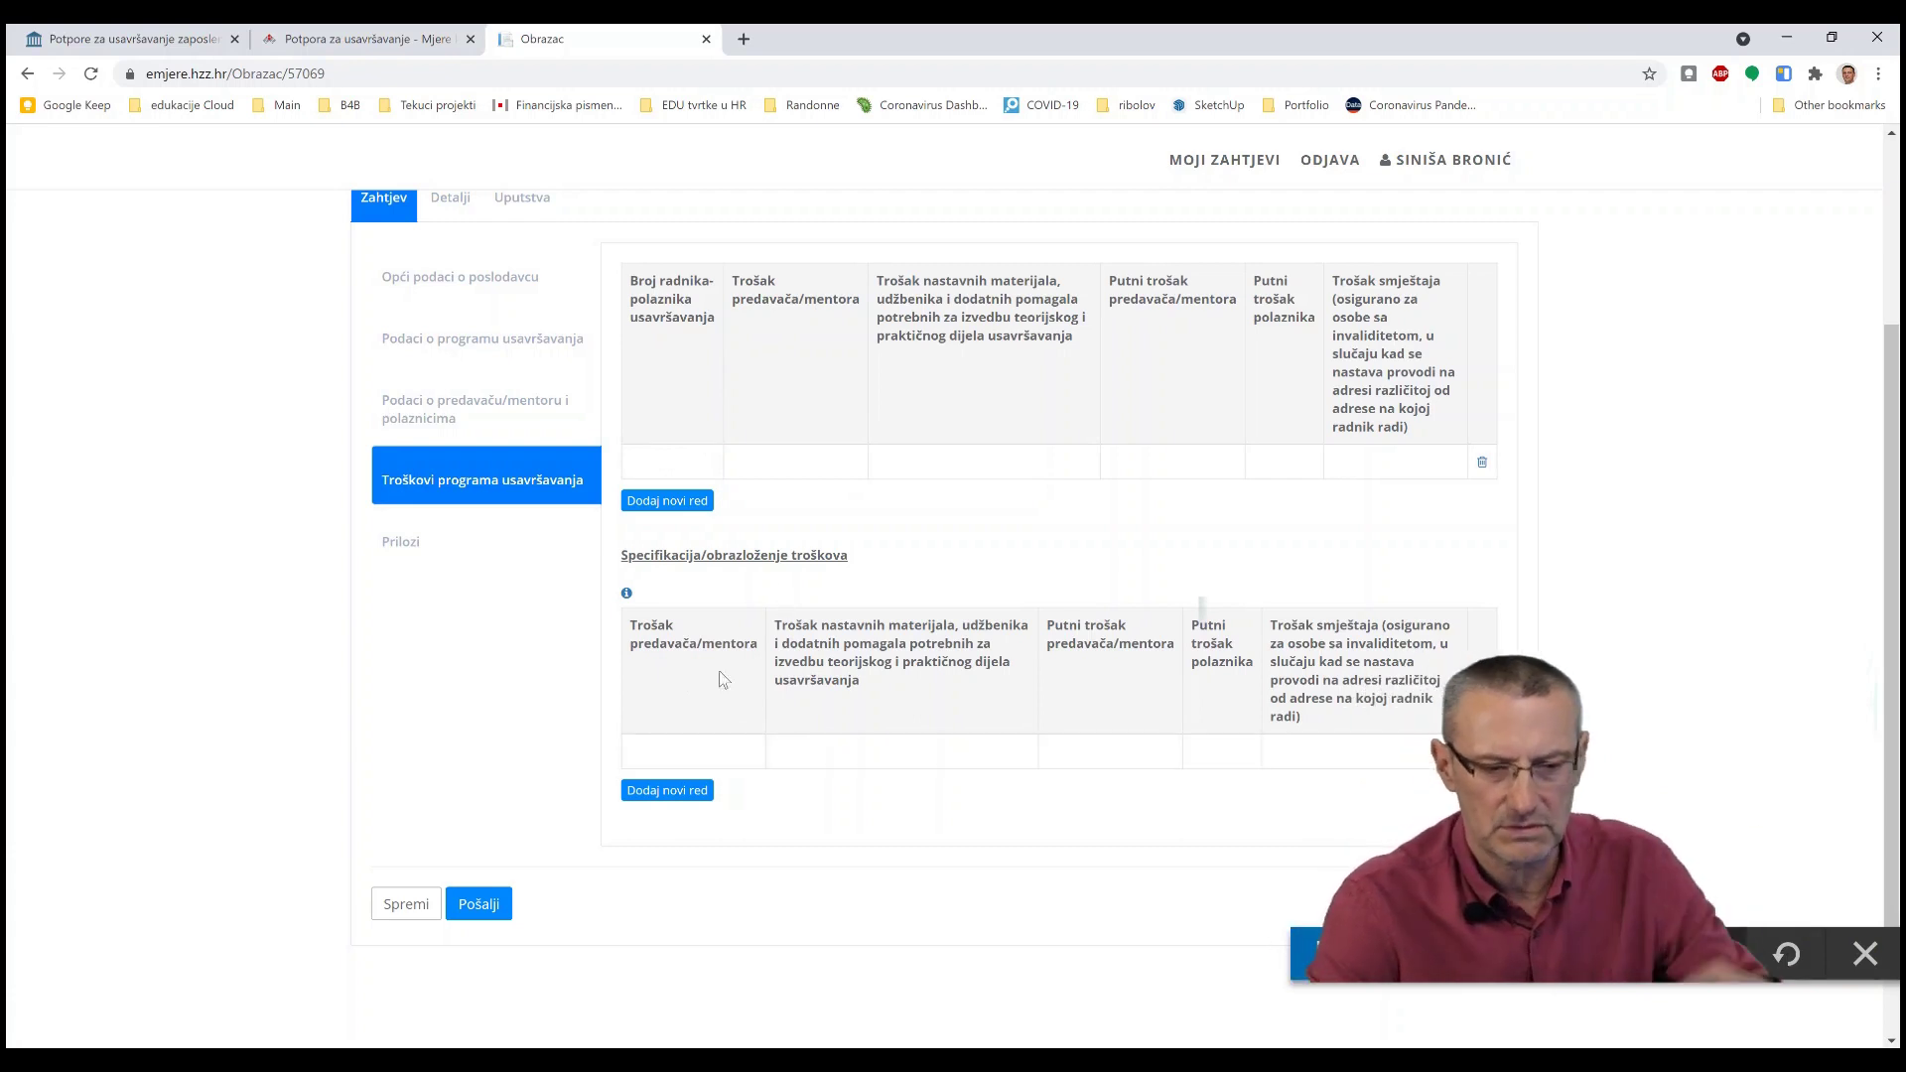
scroll(596, 616, "down", 1)
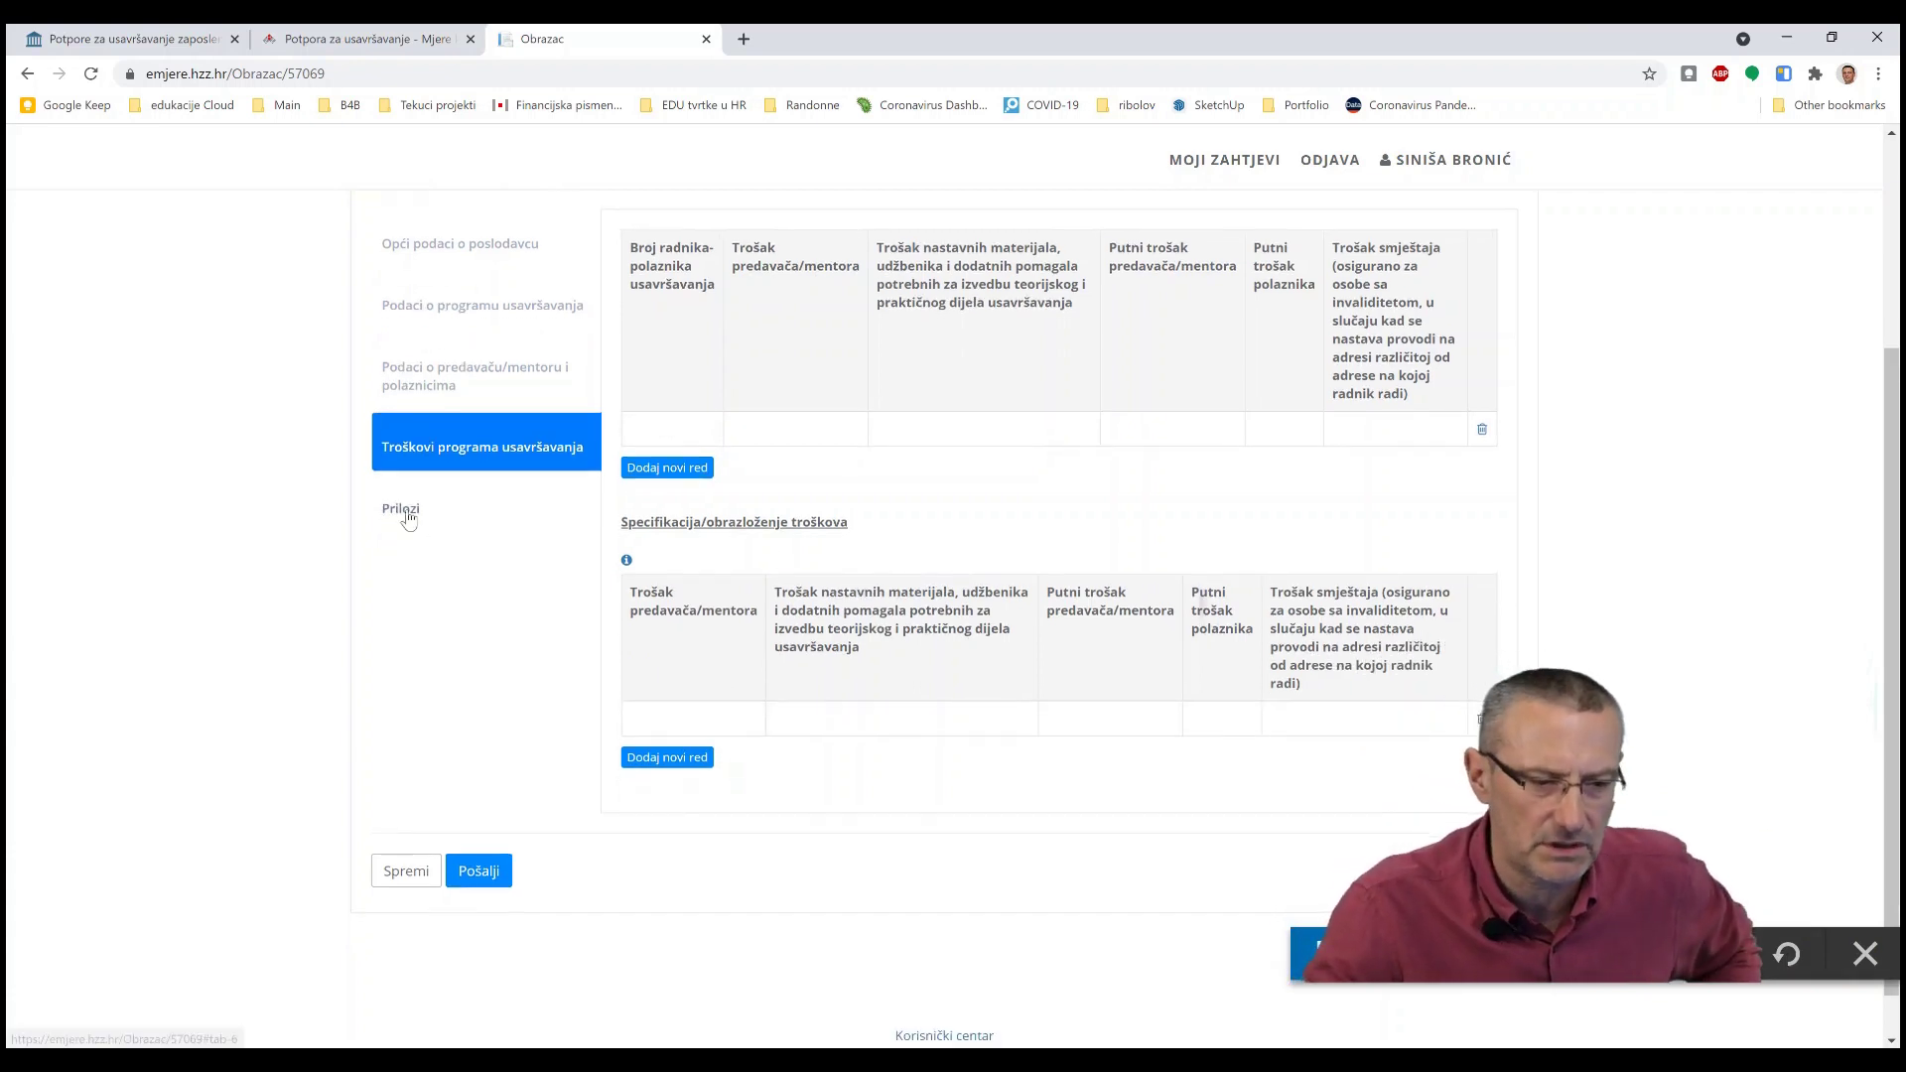
left_click(408, 511)
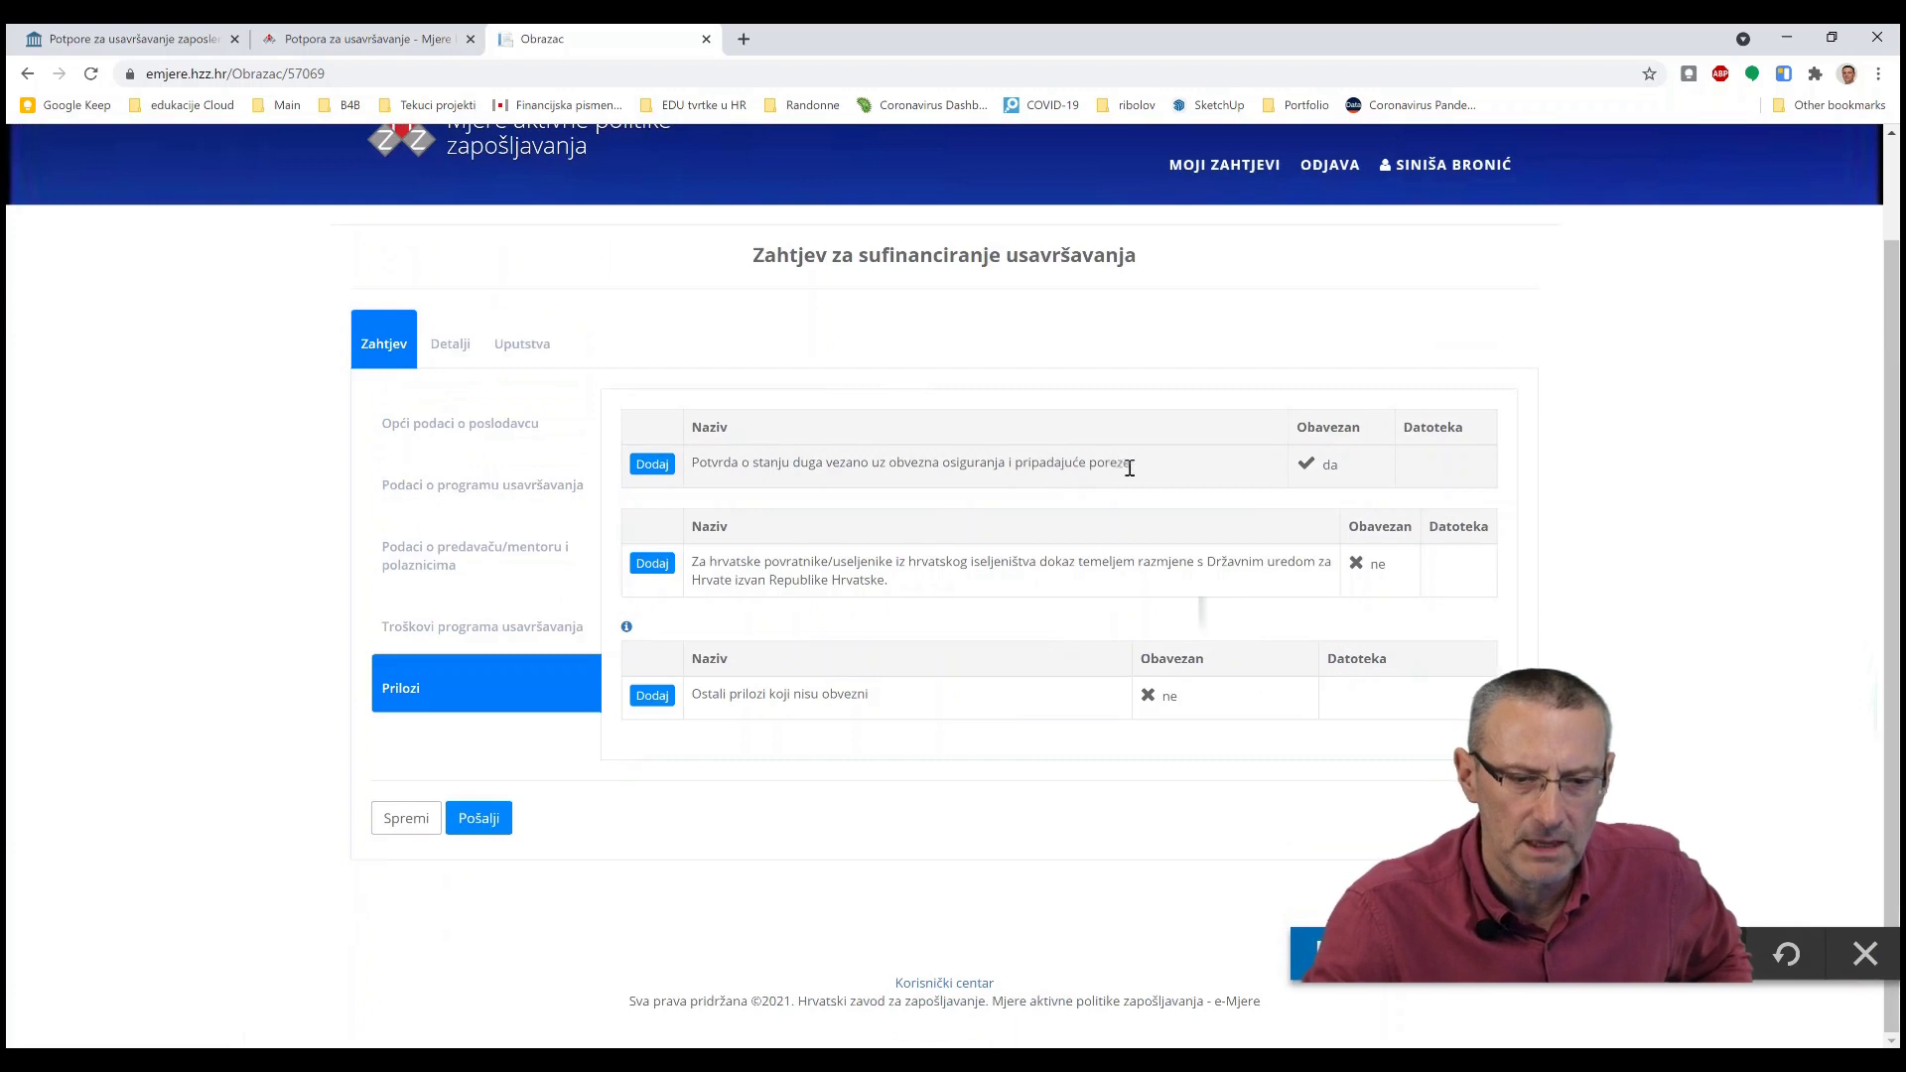
left_click_drag(1111, 460, 700, 460)
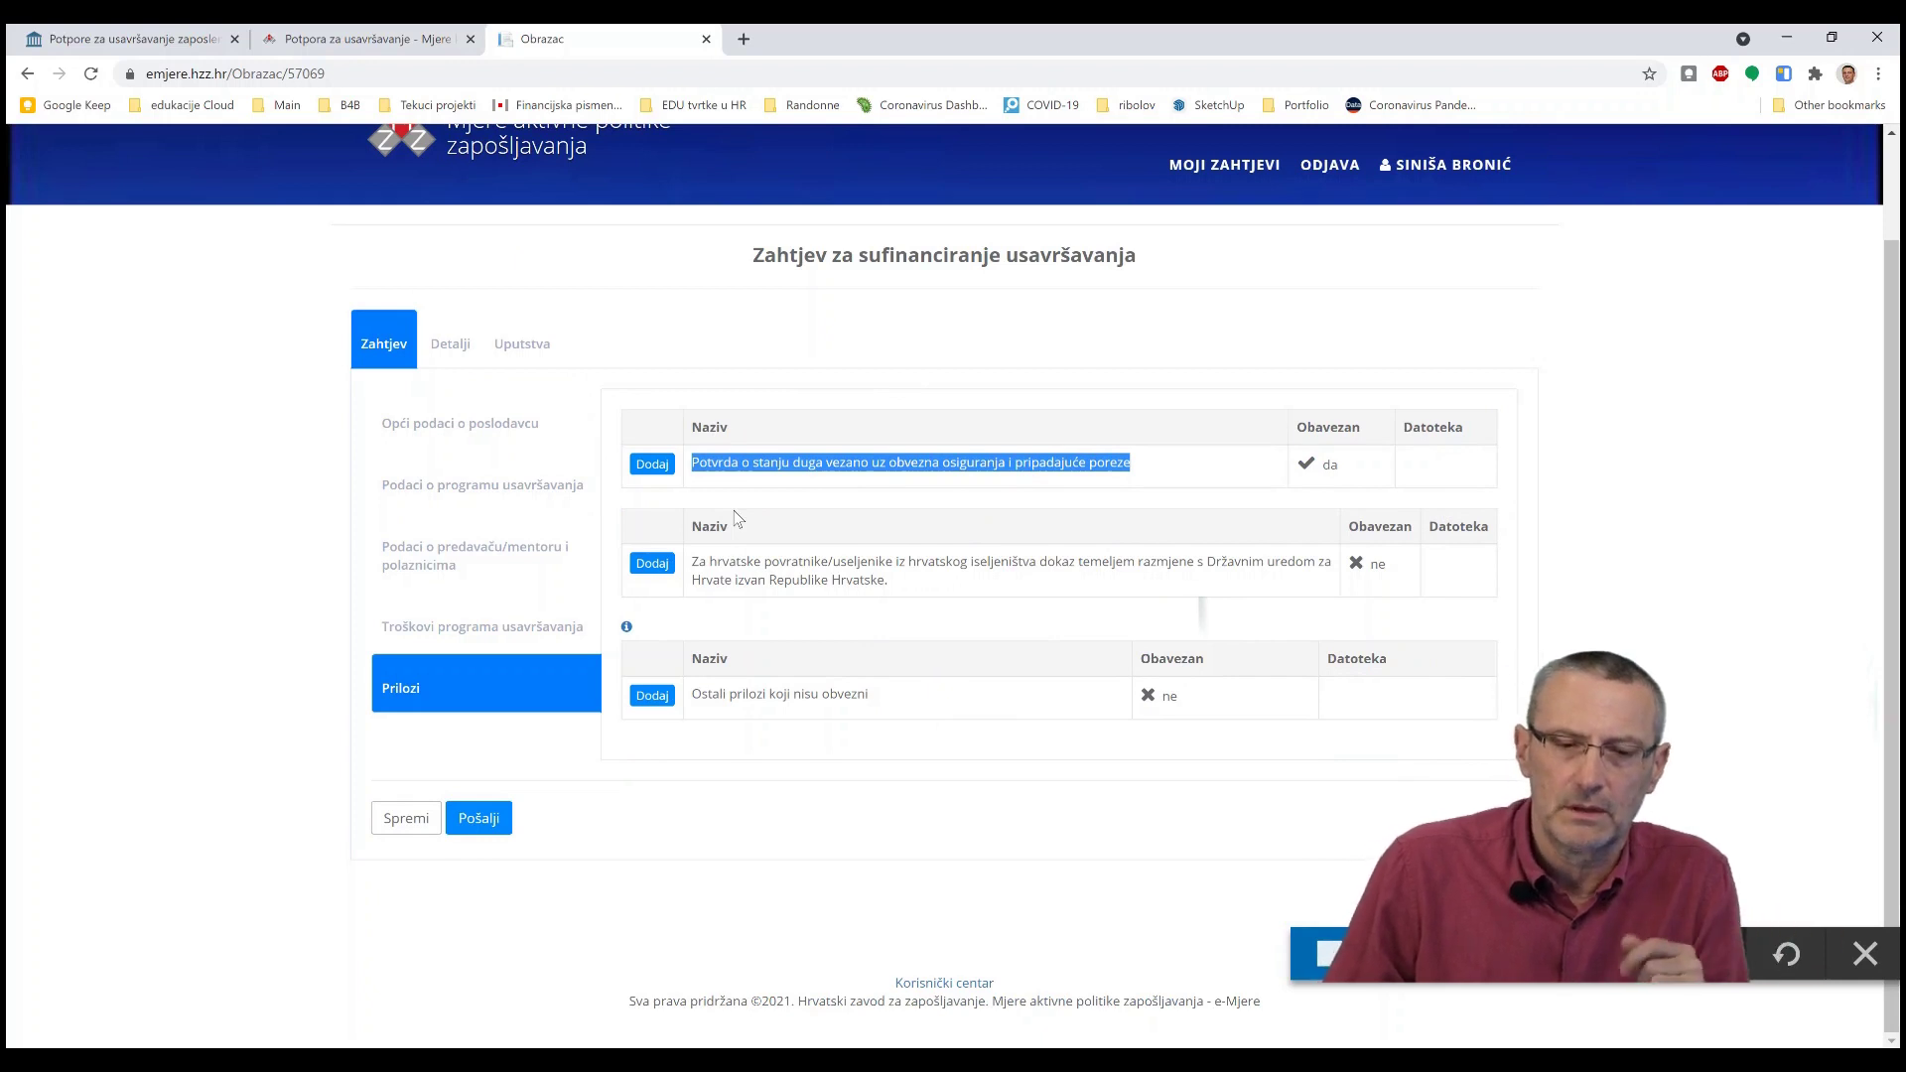
left_click(501, 440)
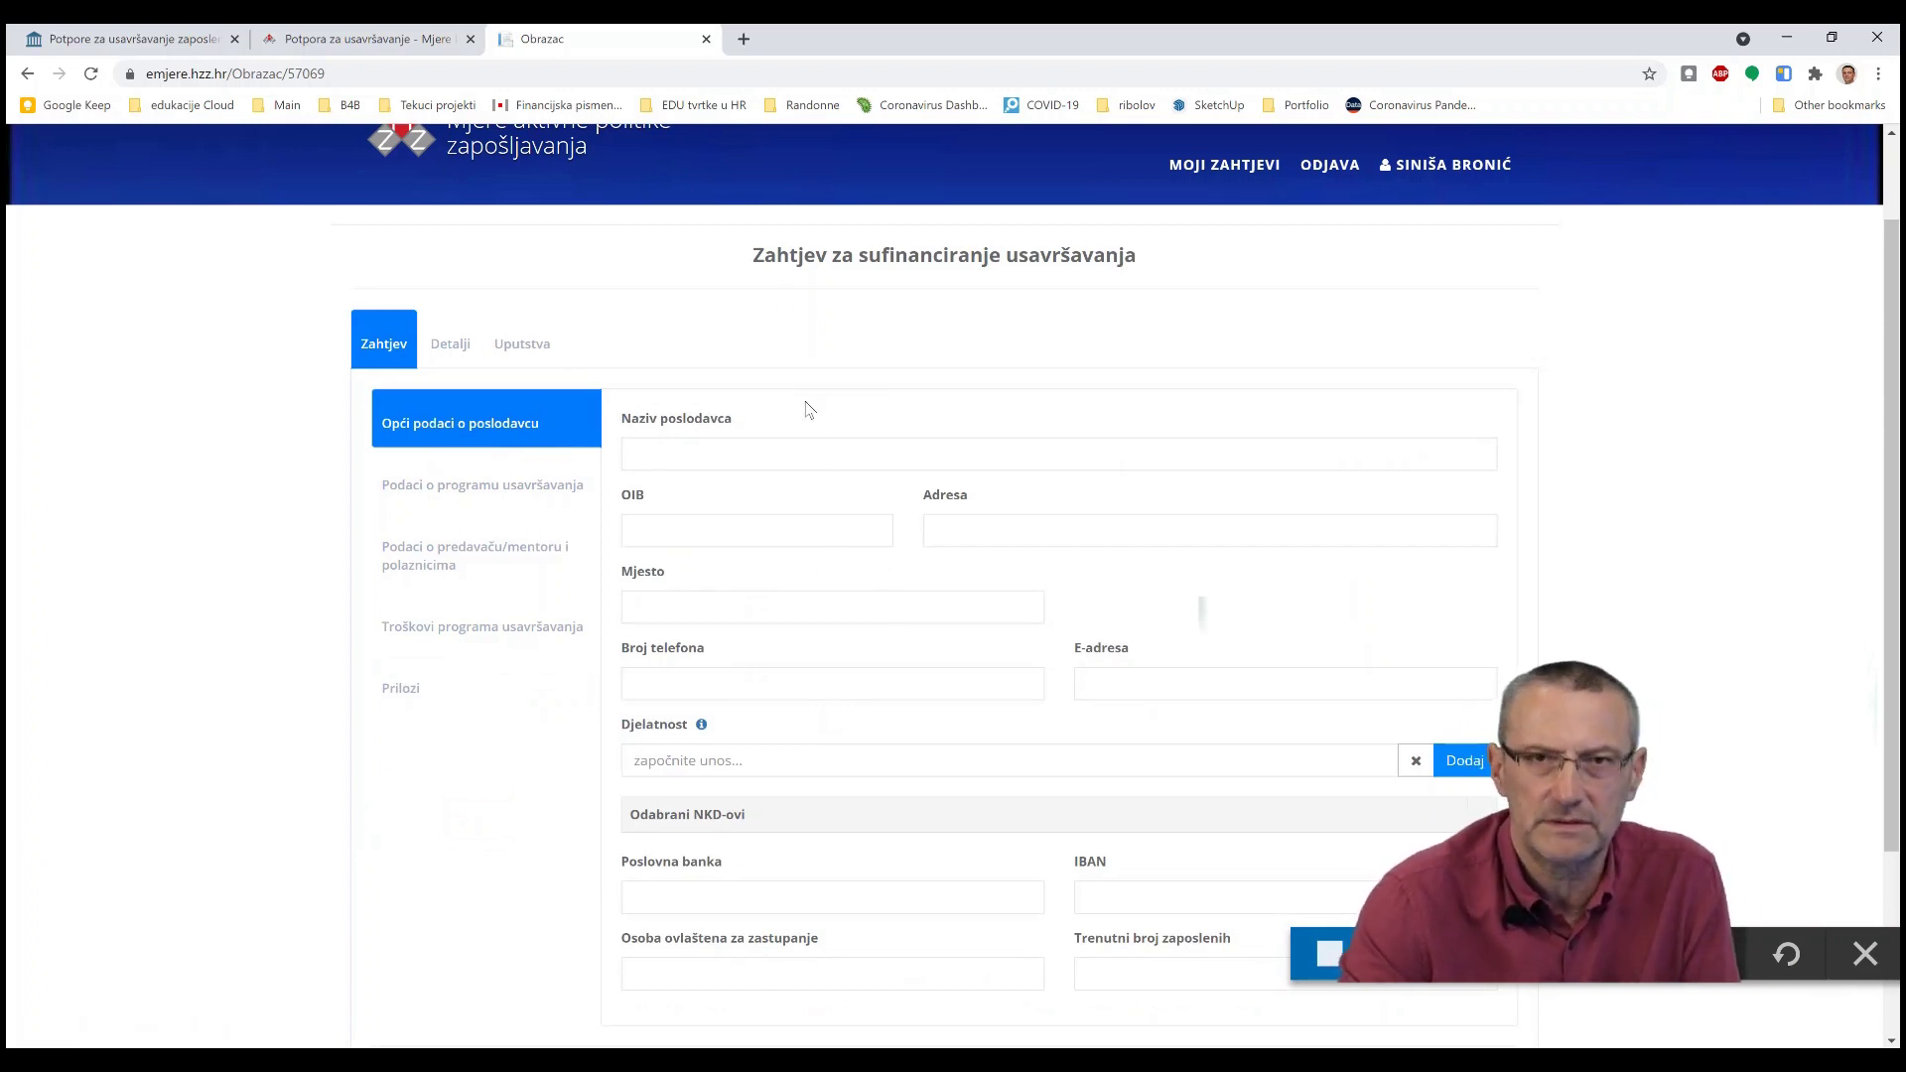
left_click(490, 487)
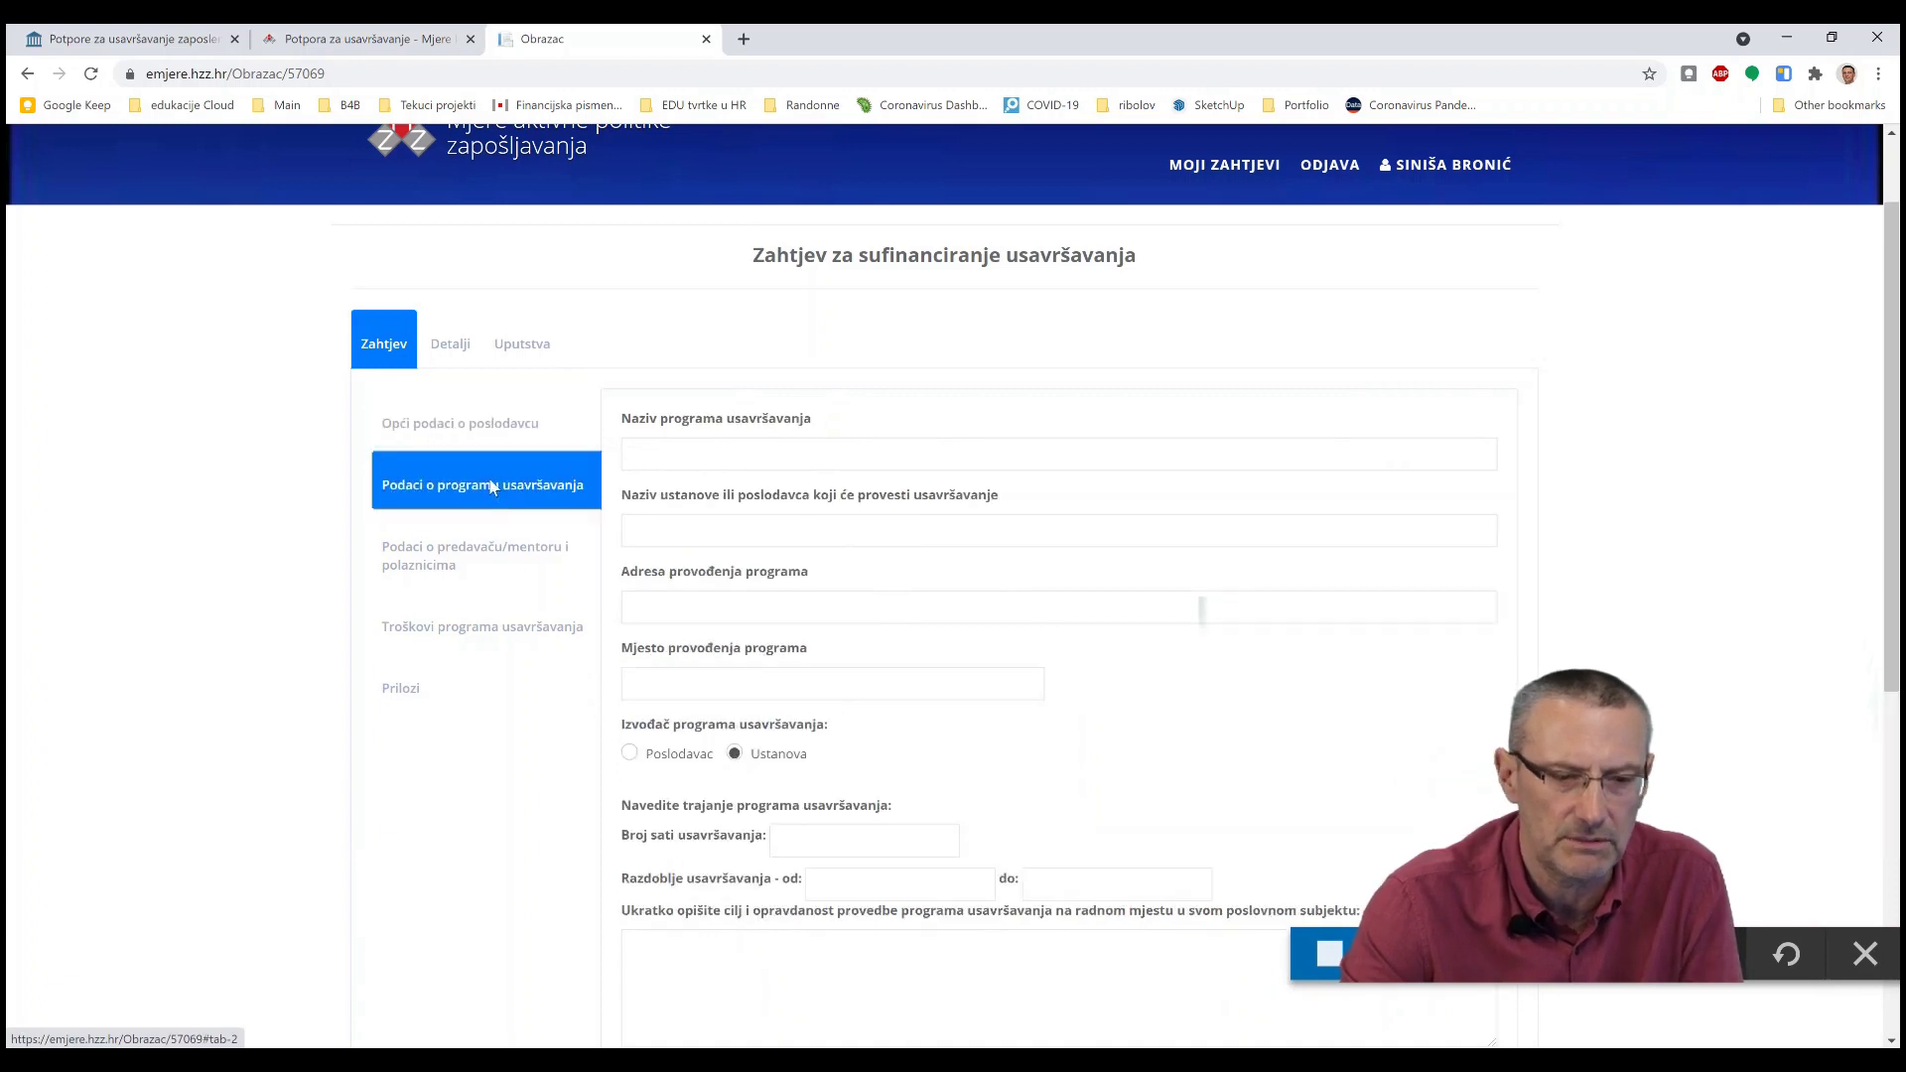
- Reach the Akademija Vođenje timova i upravljanje ljudima course from the edukacije.hr home page, then return to the form
left_click(96, 37)
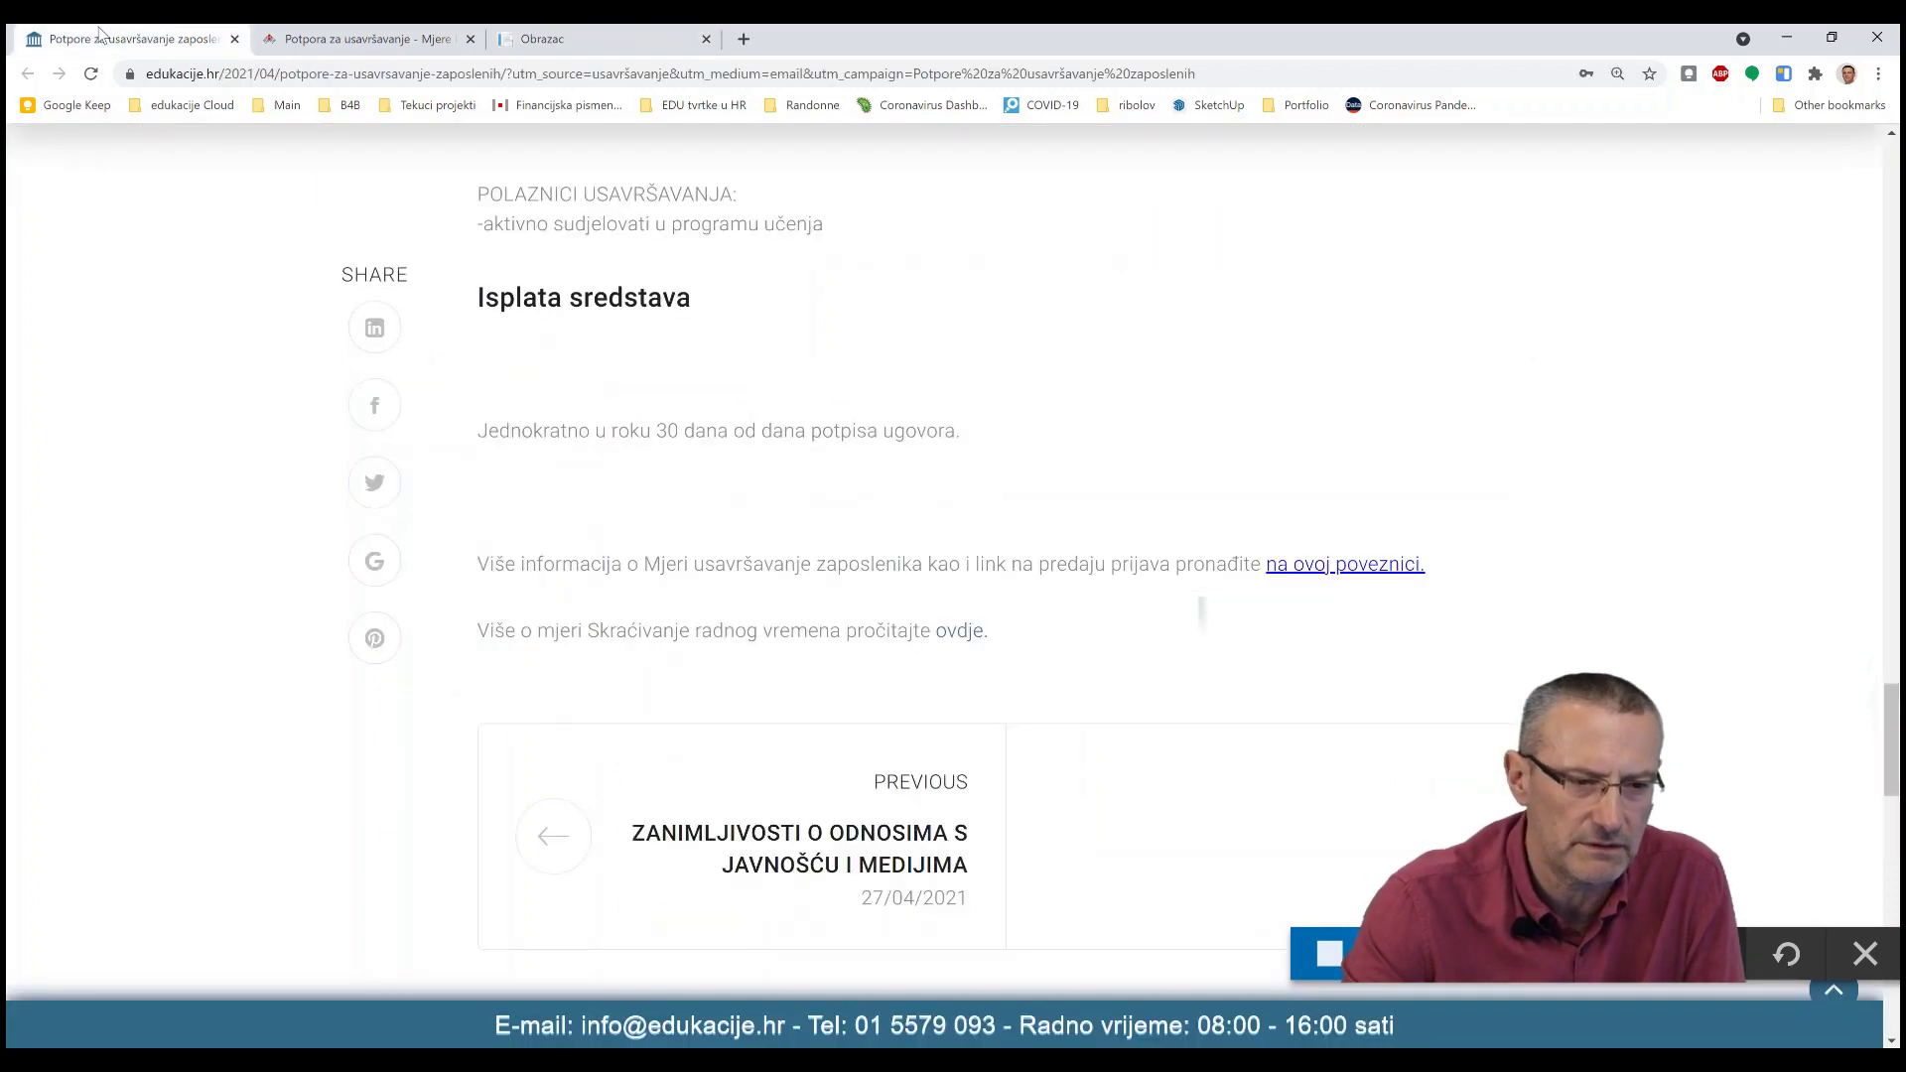
scroll(342, 238, "up", 10)
scroll(338, 228, "up", 2)
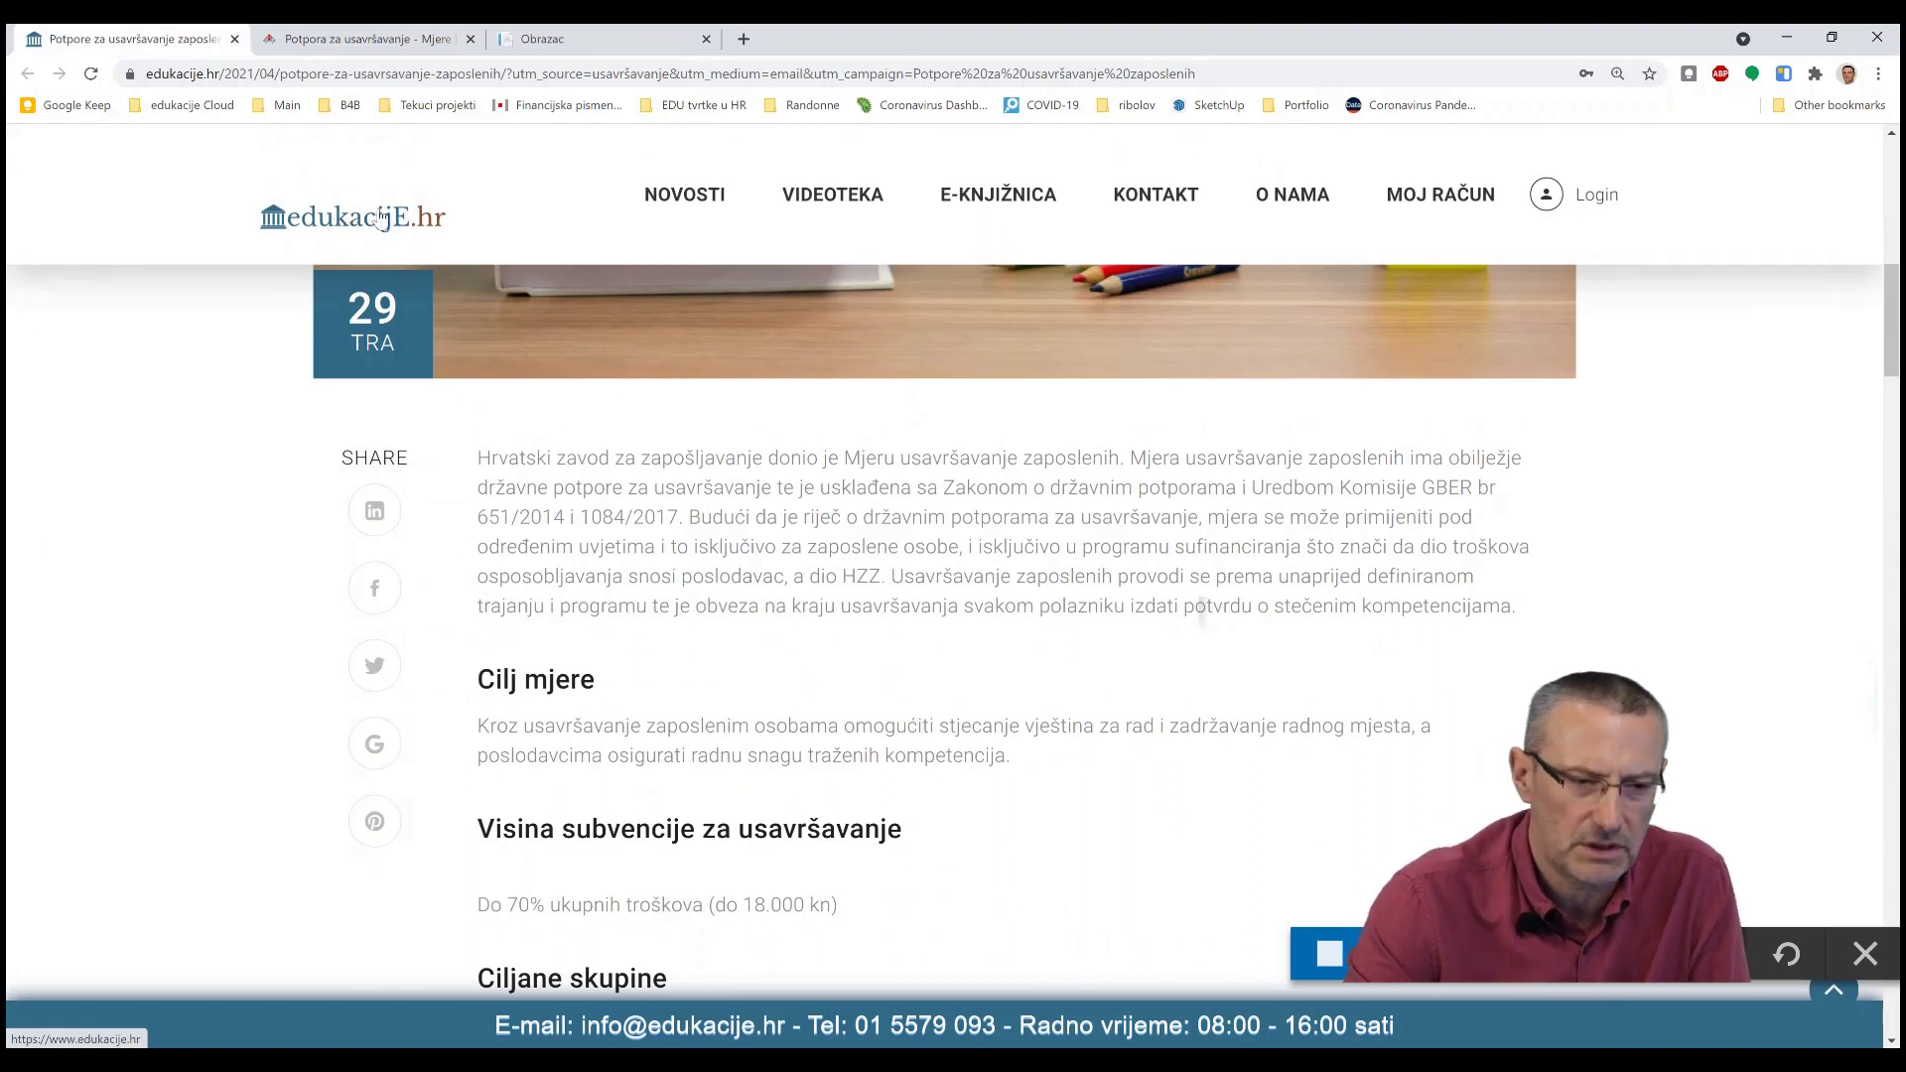
left_click(370, 229)
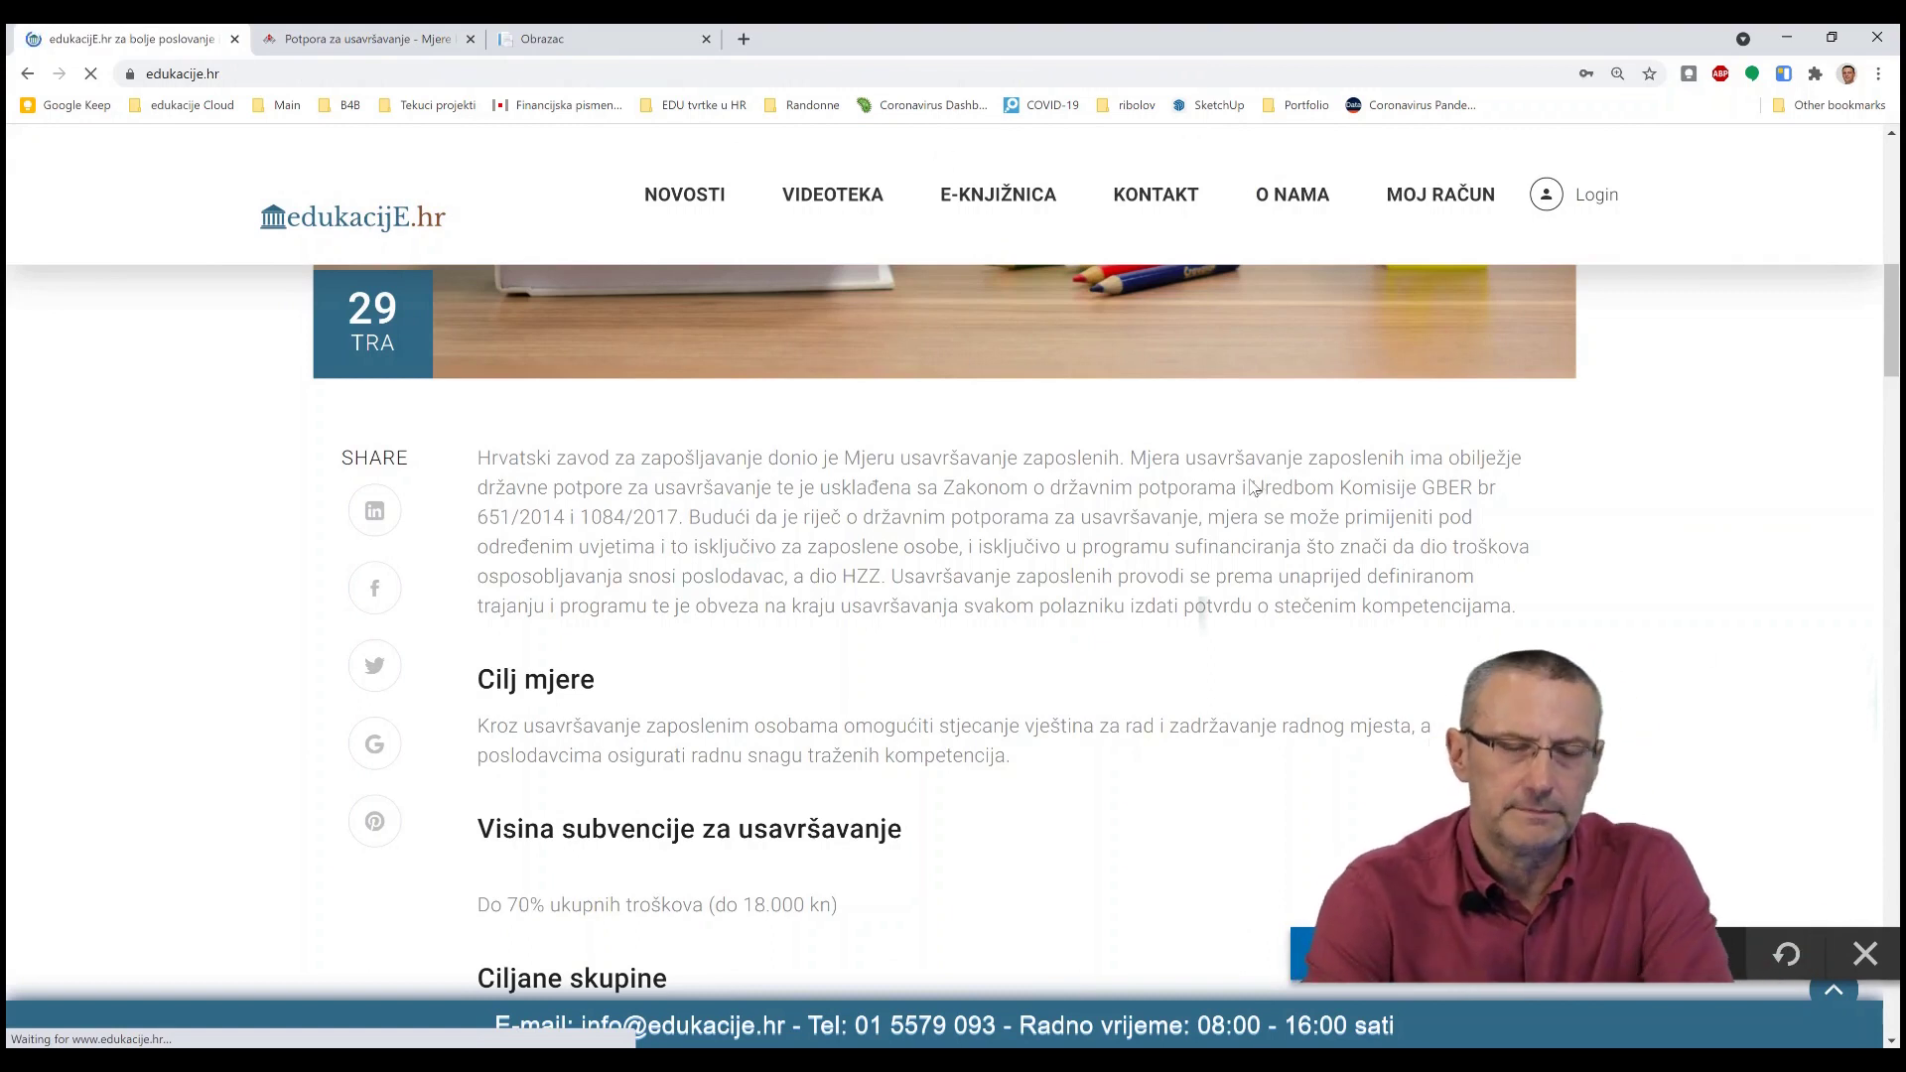
scroll(1252, 489, "down", 5)
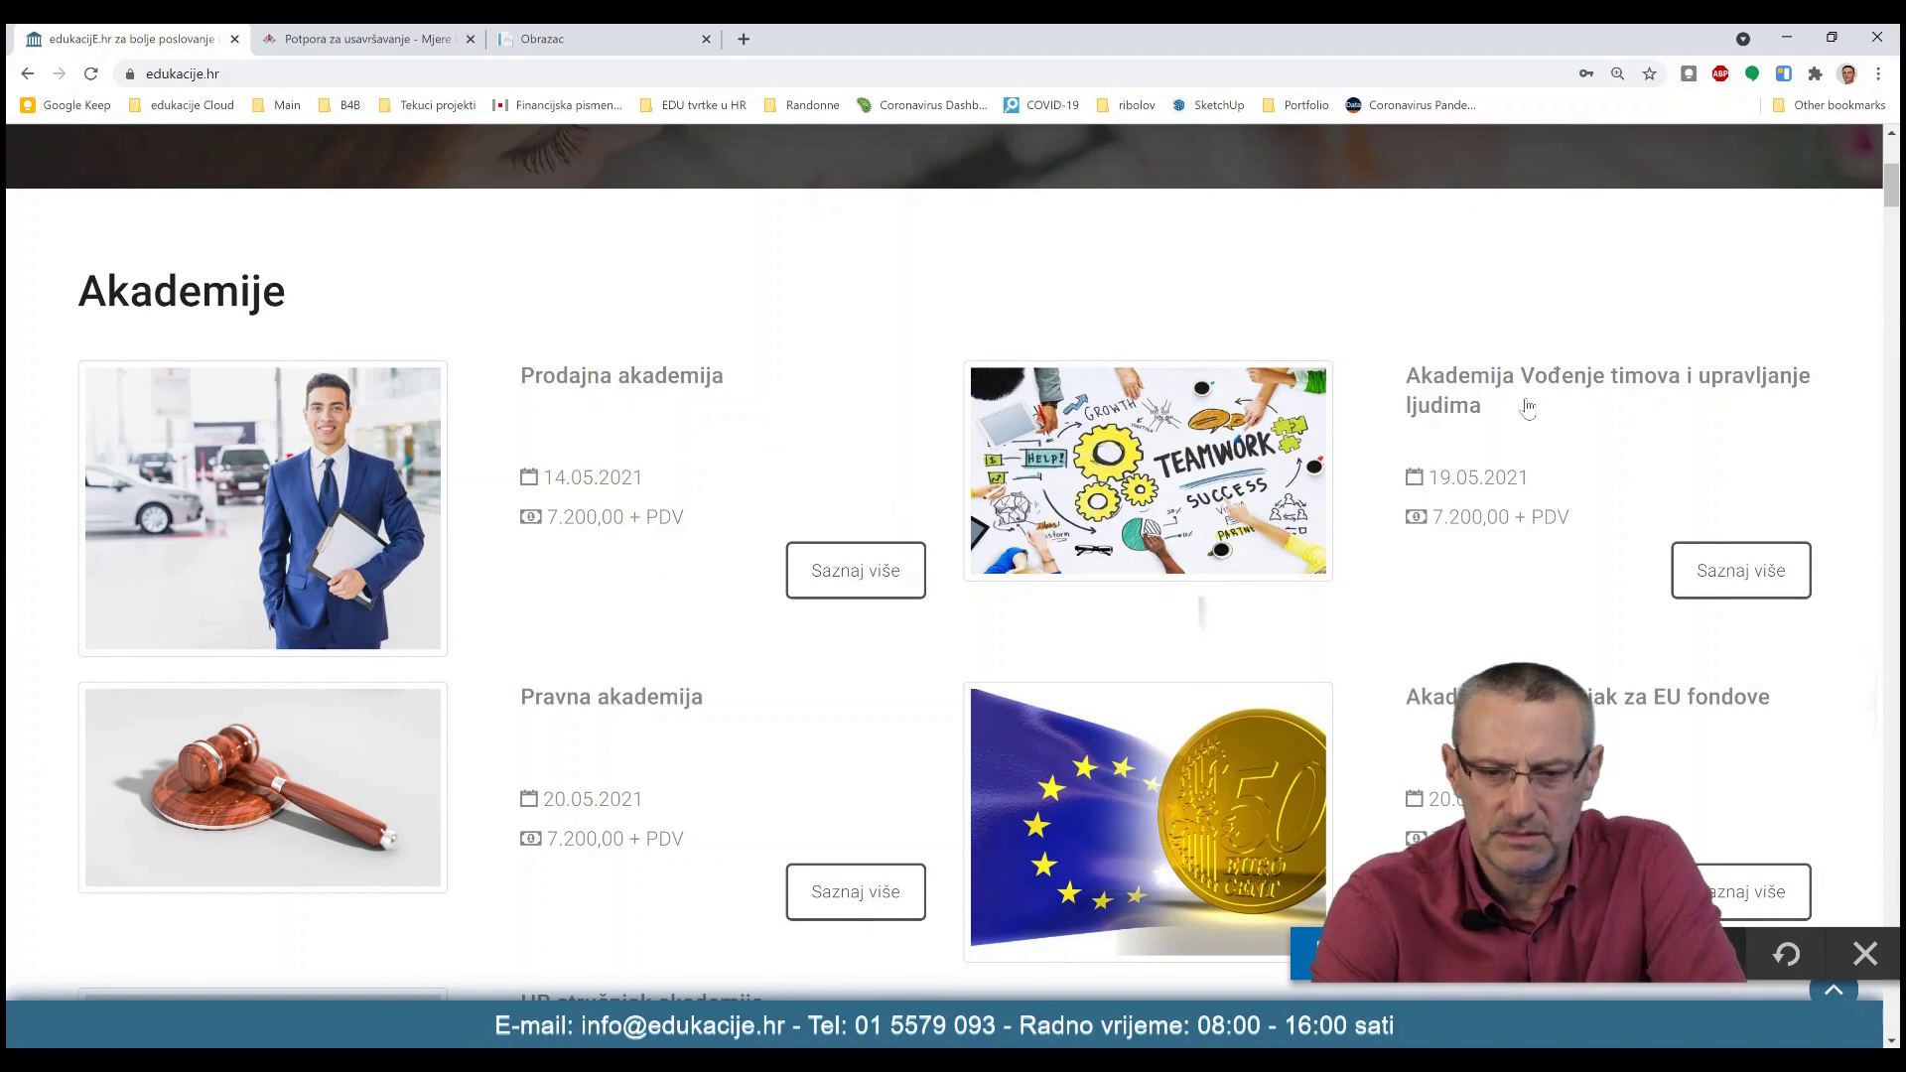
left_click(1489, 387)
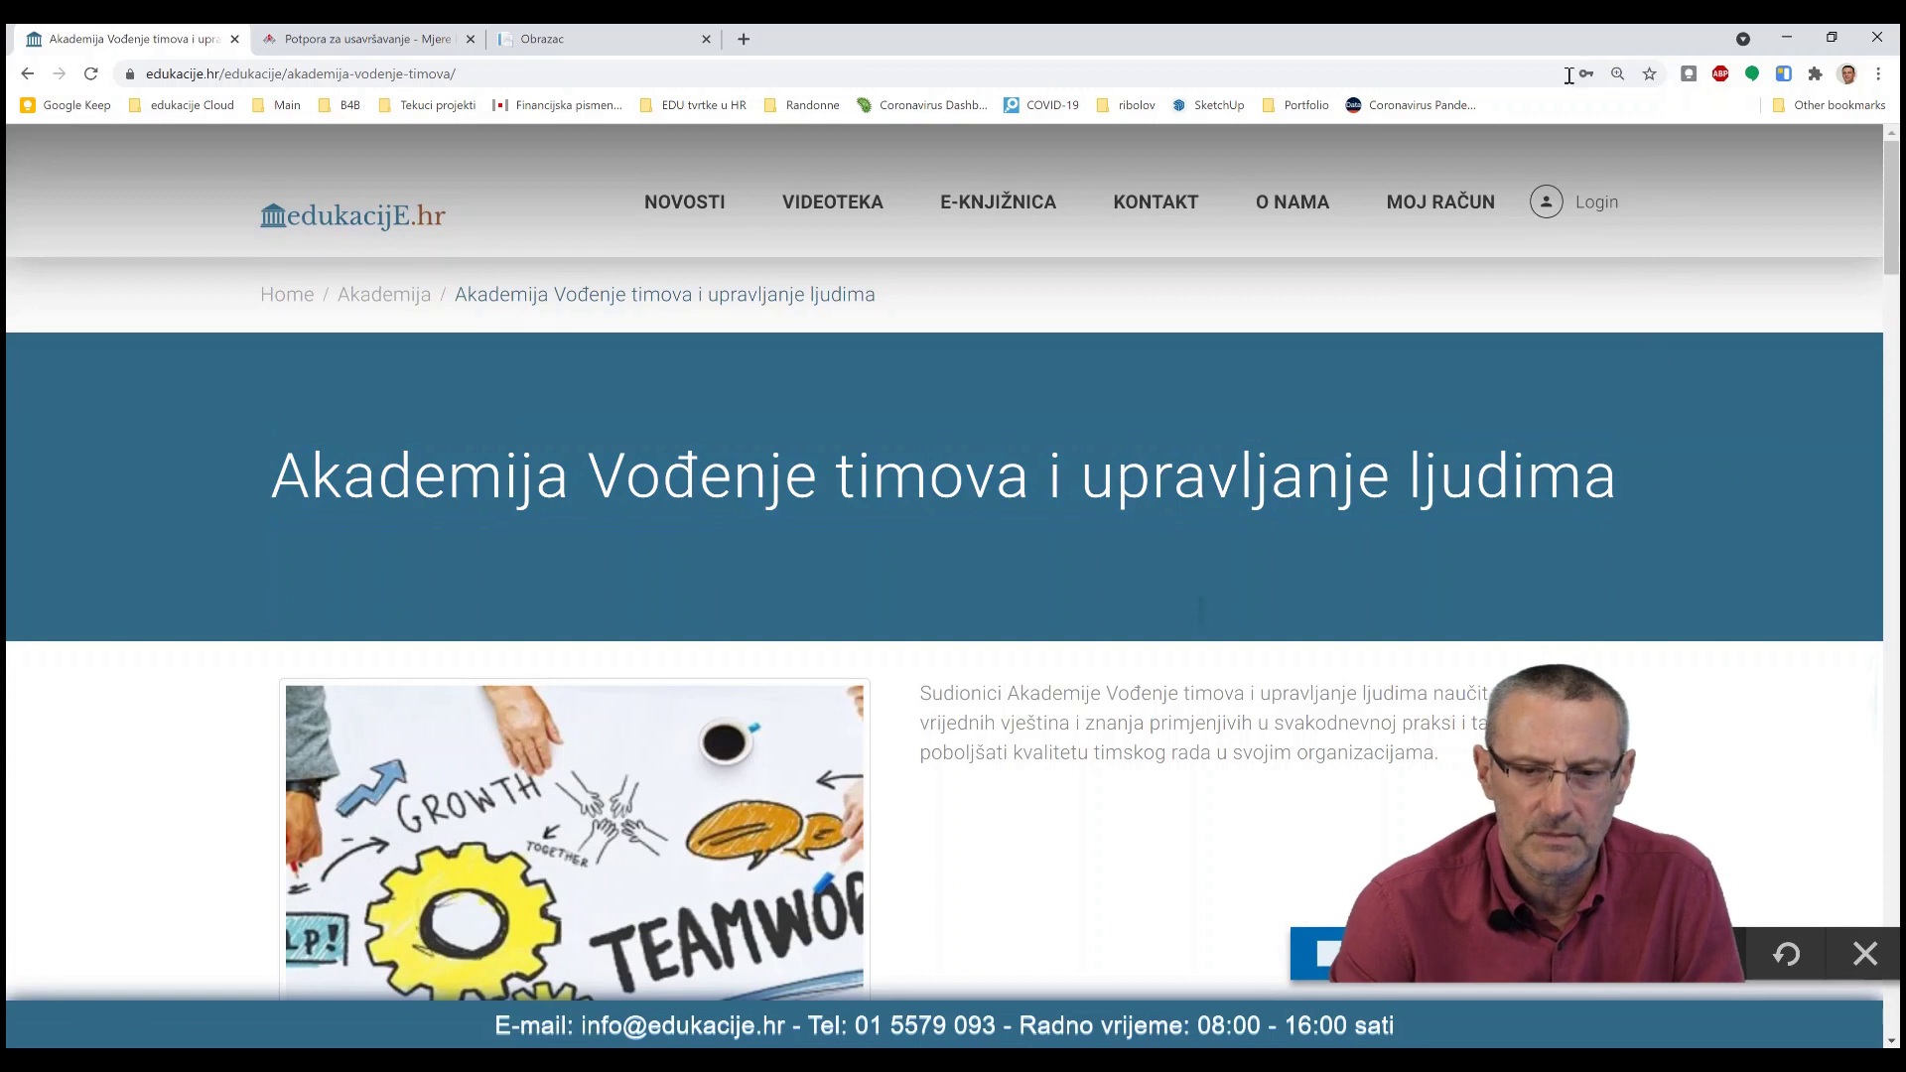
left_click(556, 44)
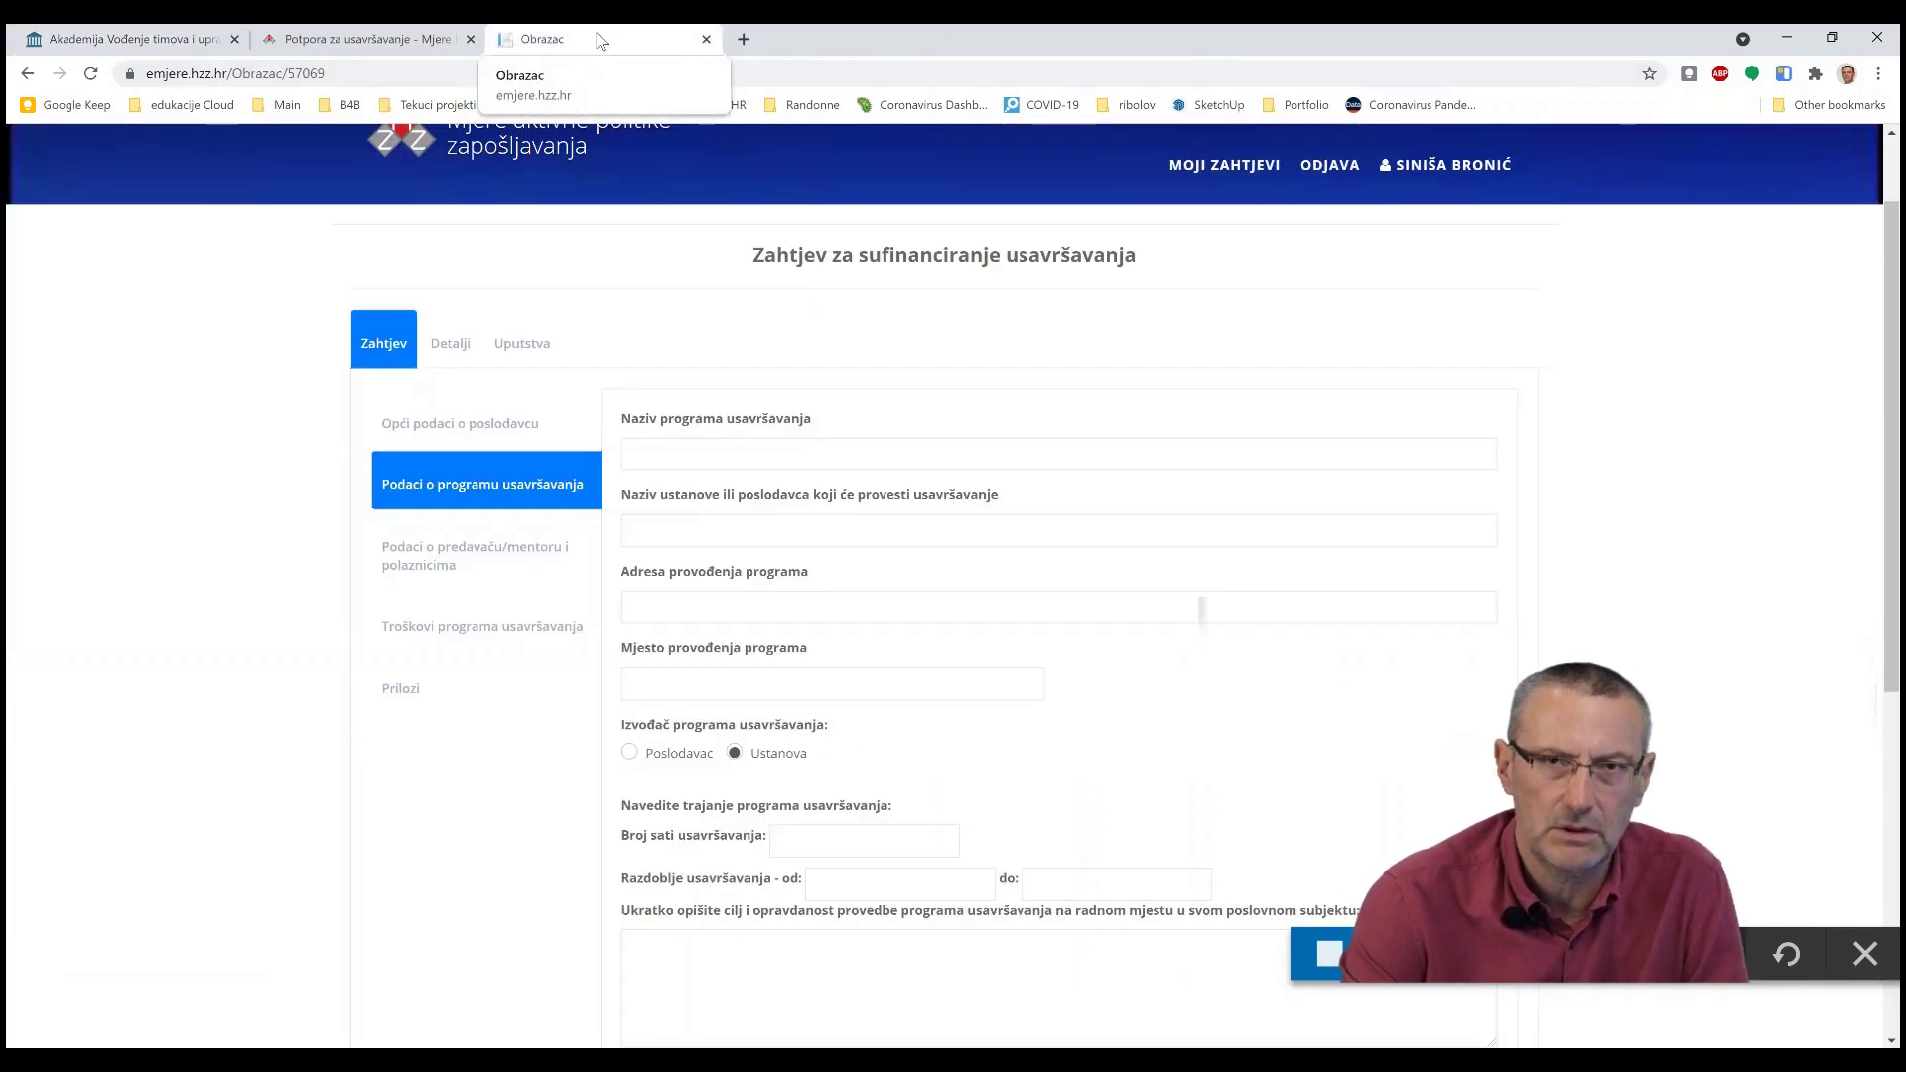
- Detach the request form into its own window, snapped to the right half of the screen
left_click_drag(599, 42, 639, 288)
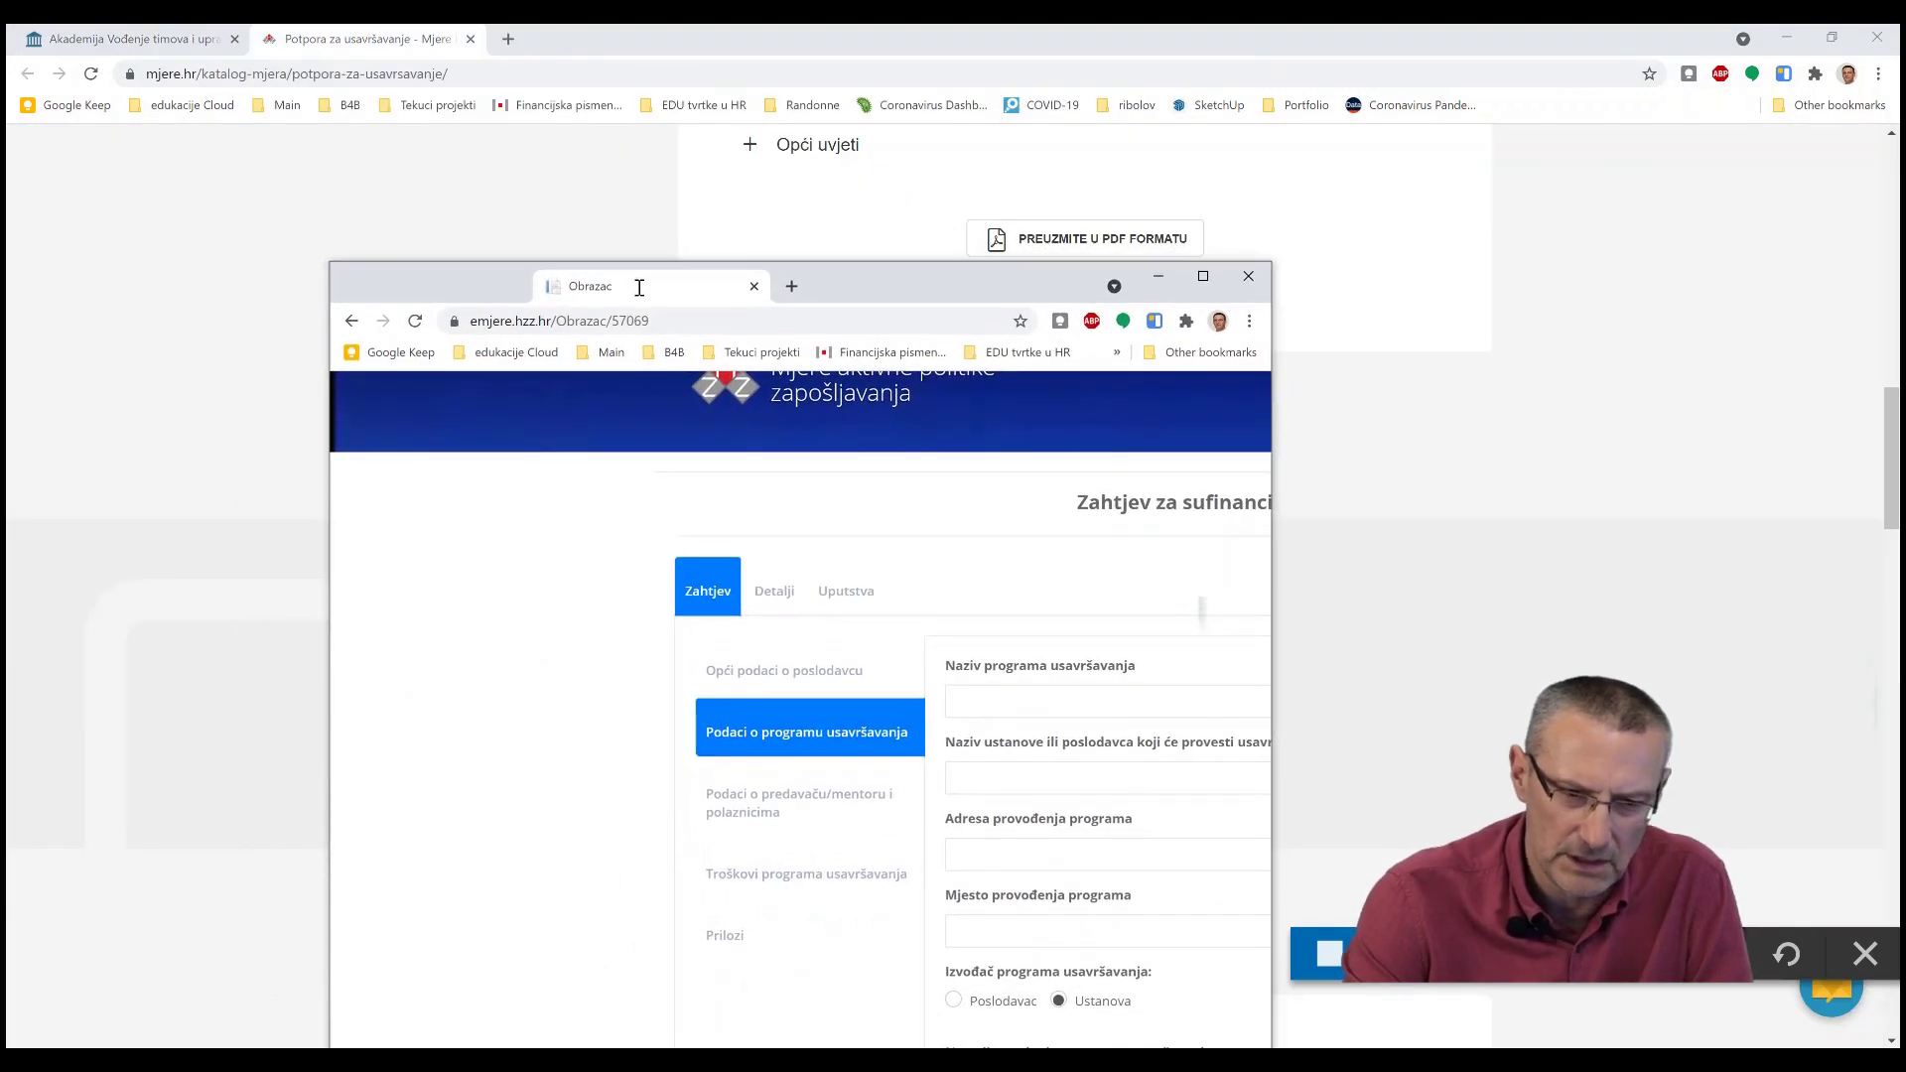
double_click(639, 288)
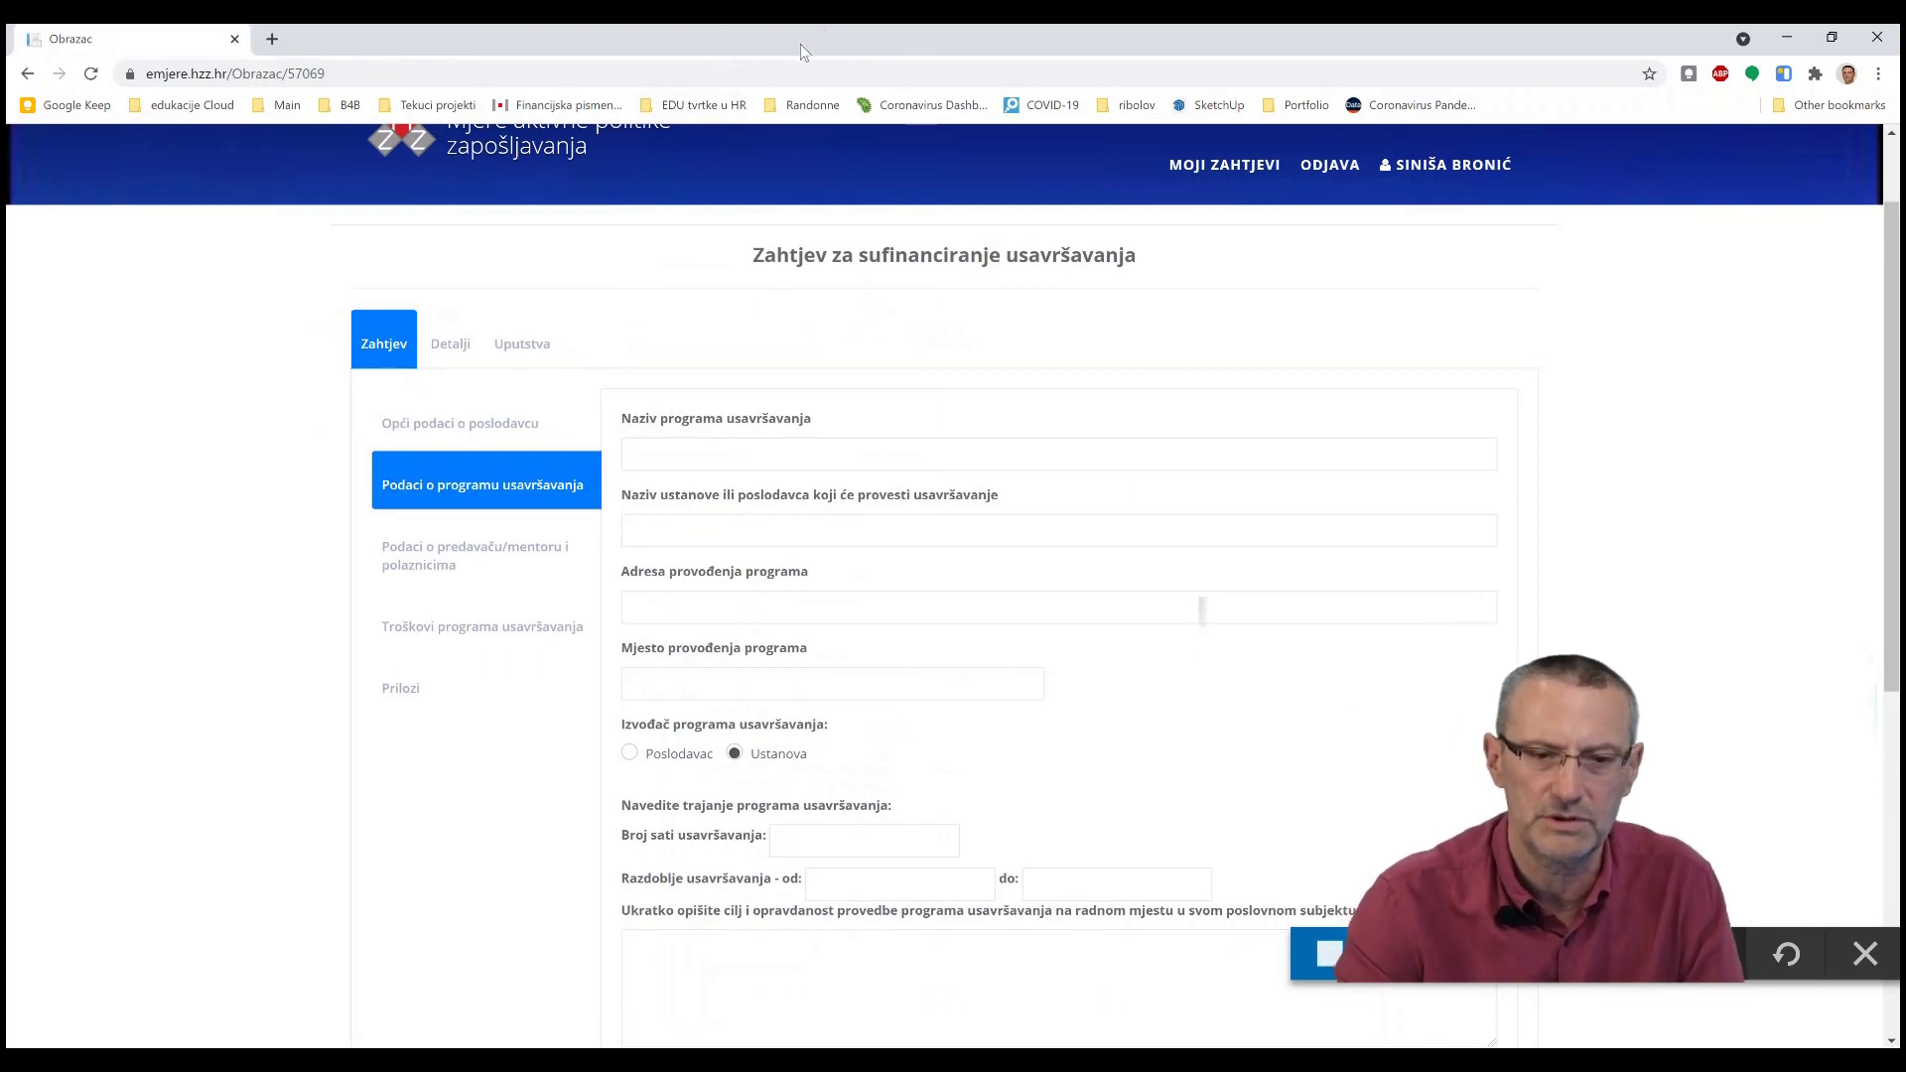
left_click_drag(804, 52, 1892, 376)
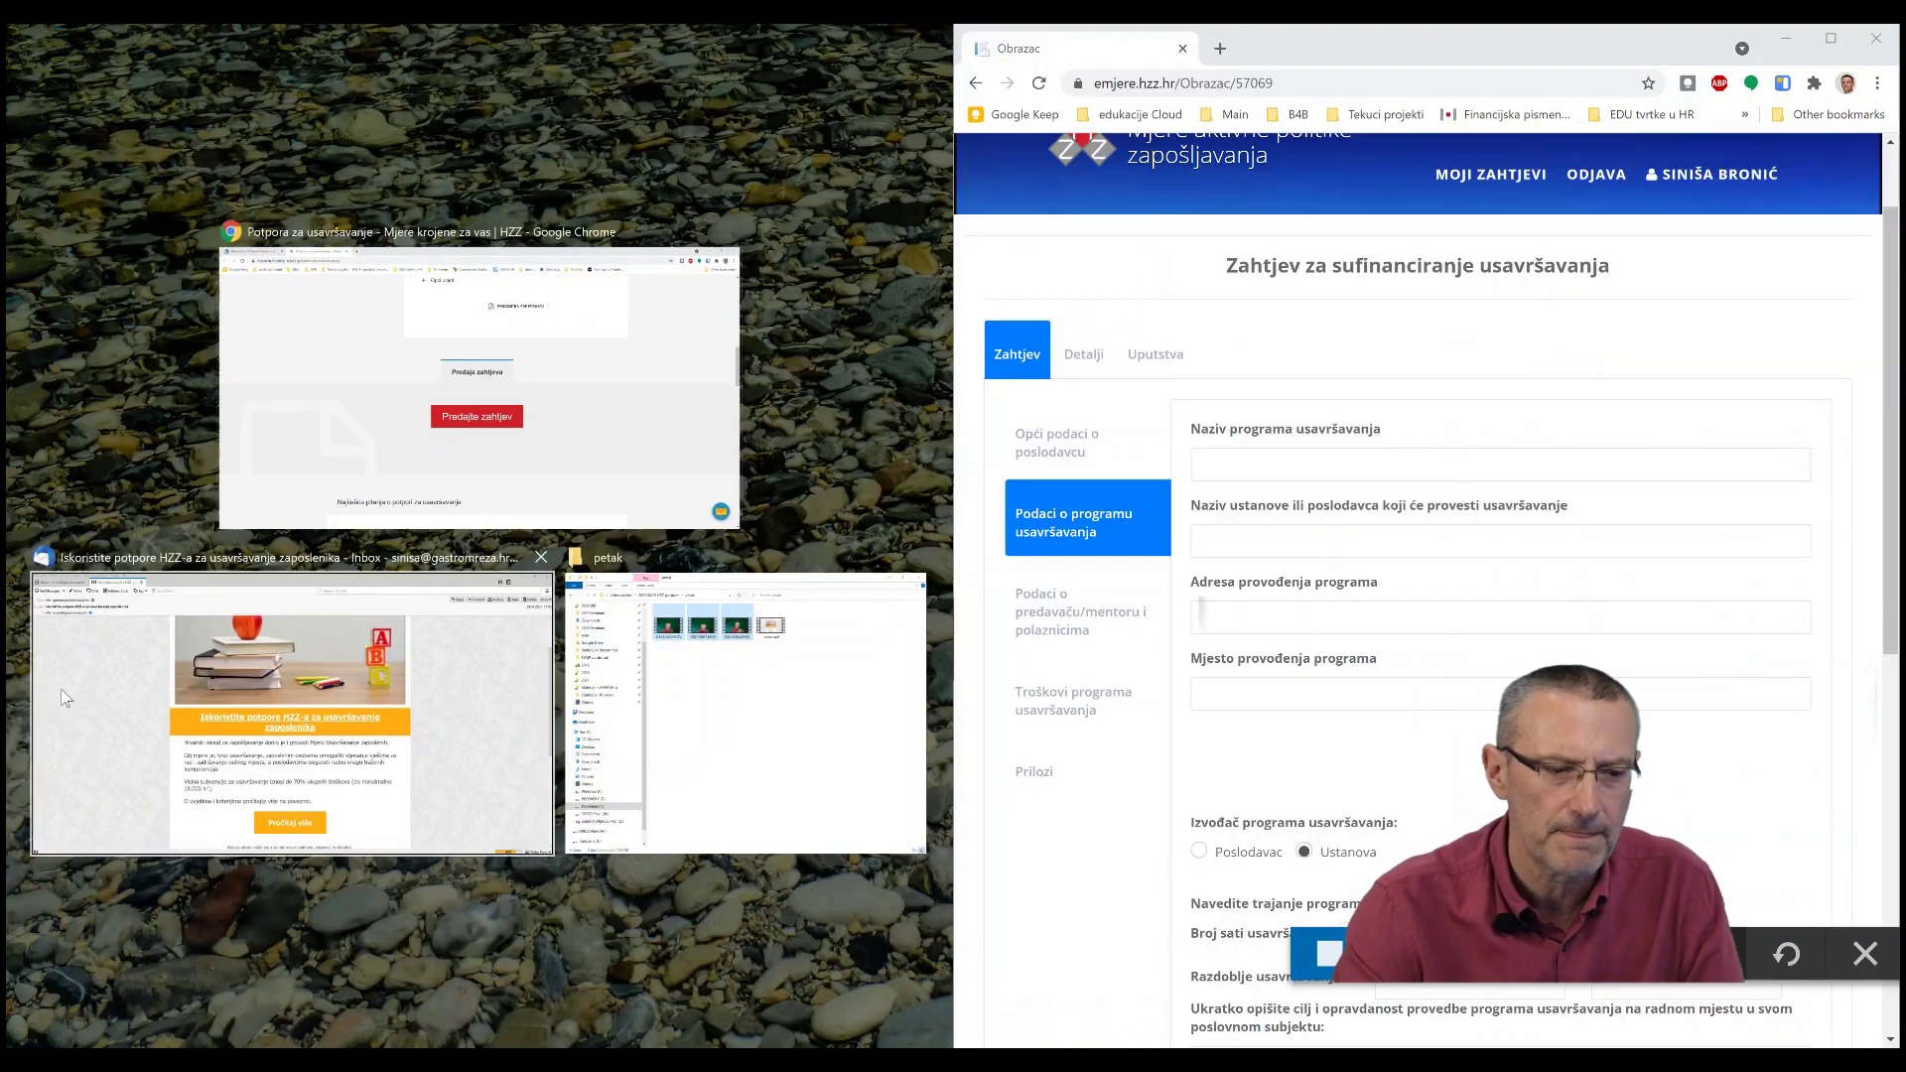
left_click(230, 685)
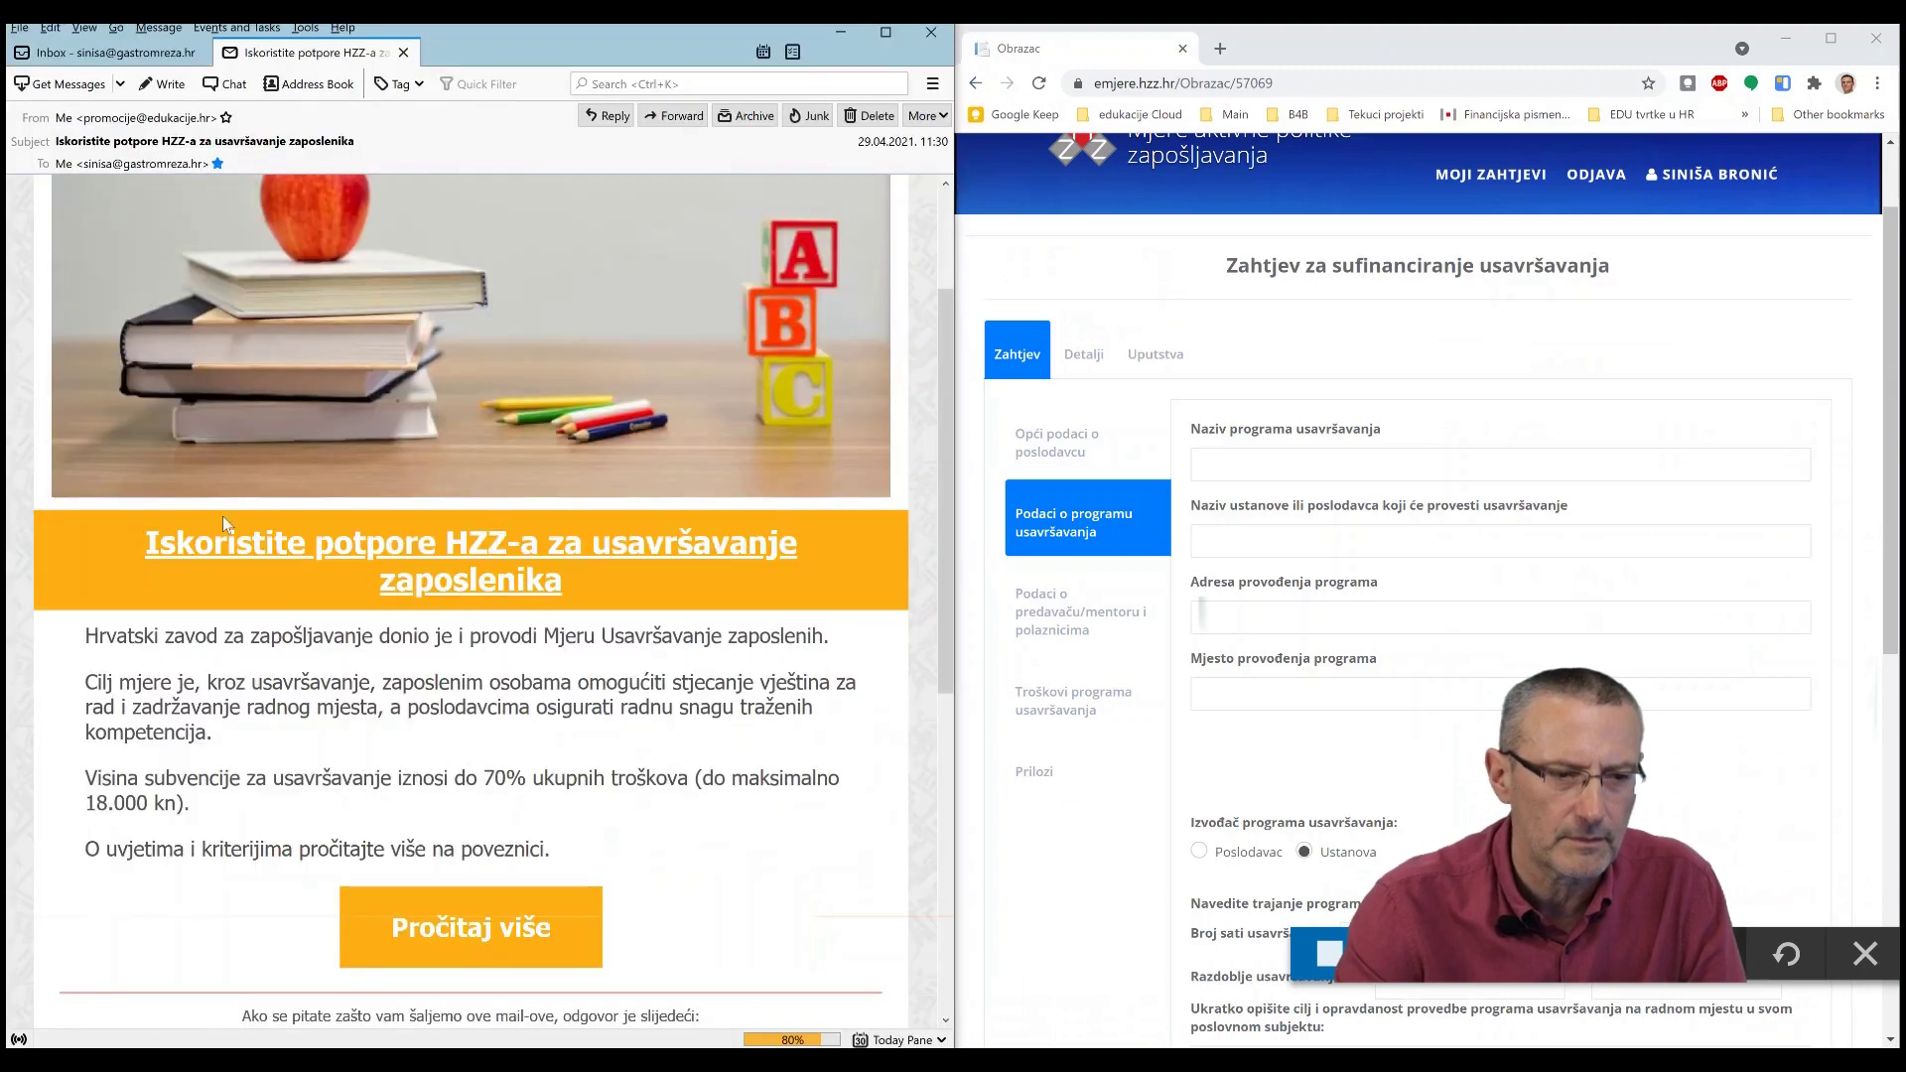
left_click(1444, 374)
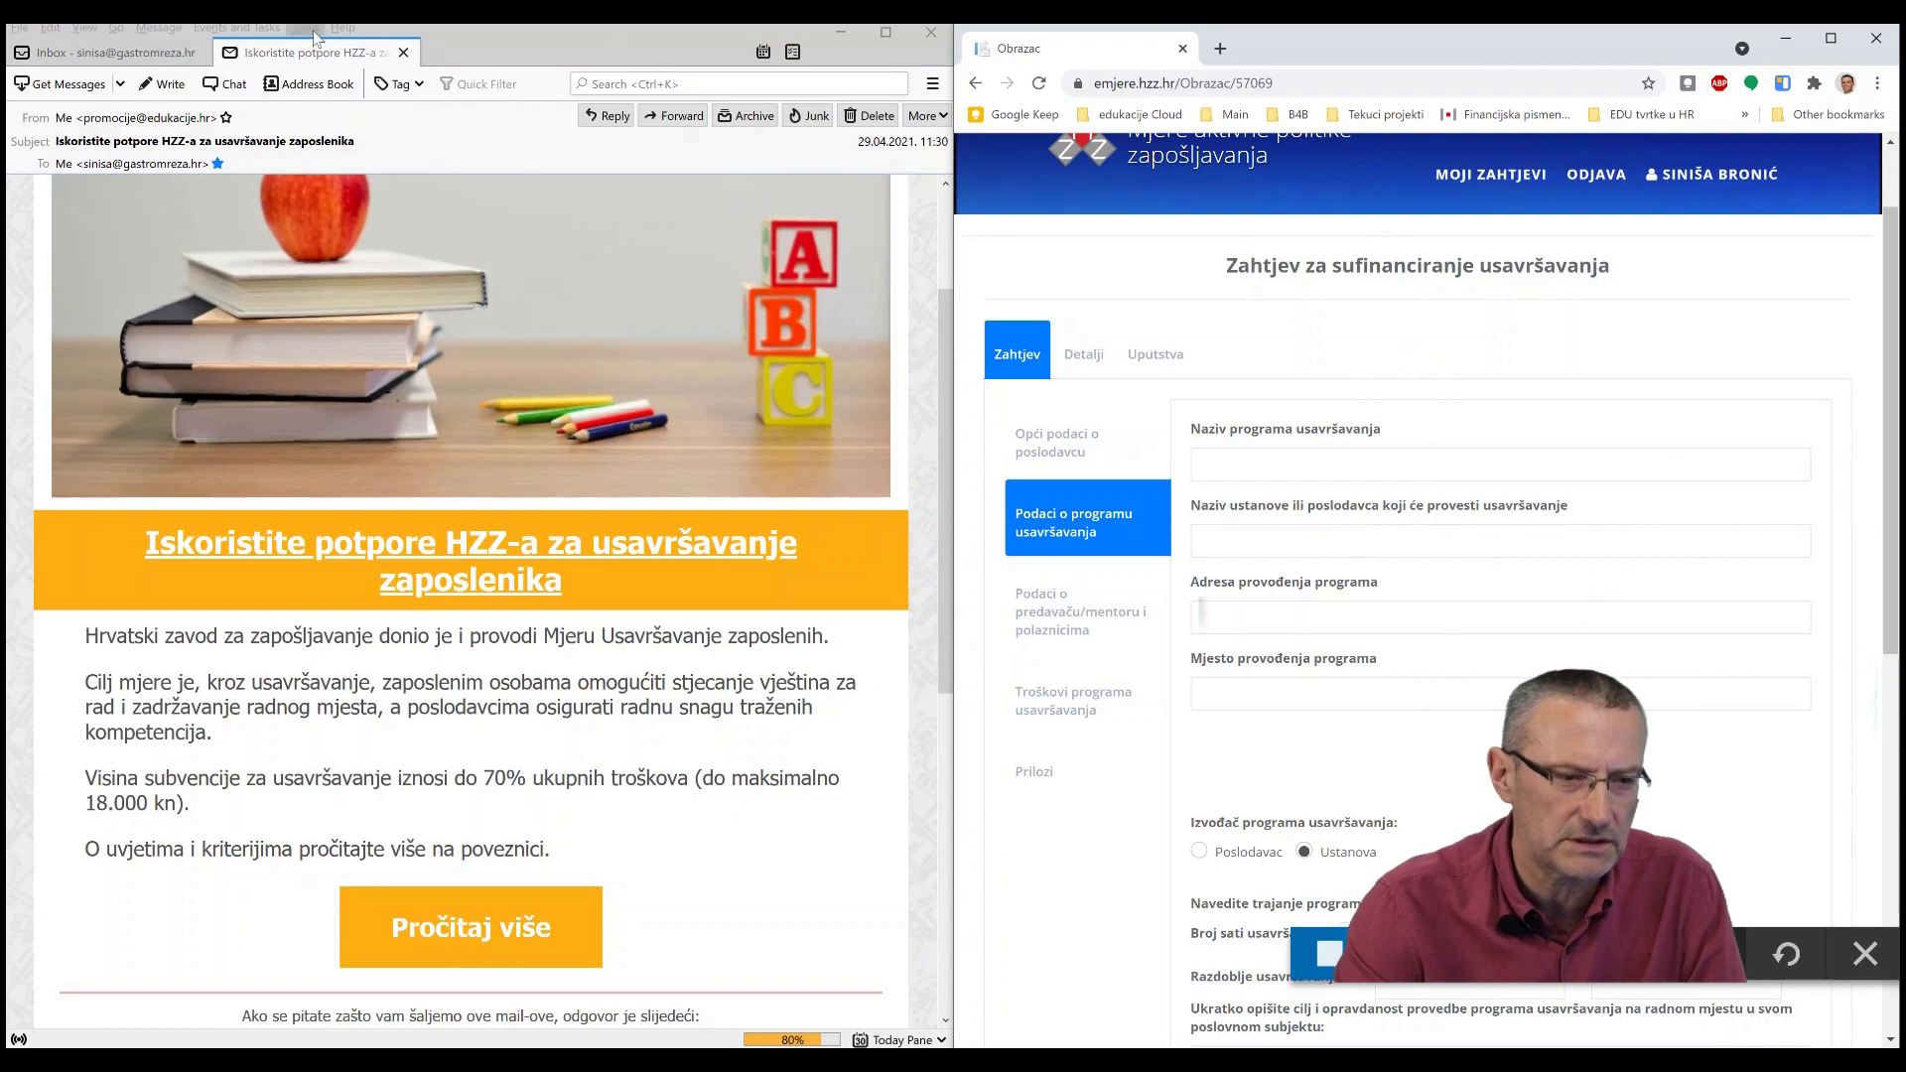
left_click(841, 32)
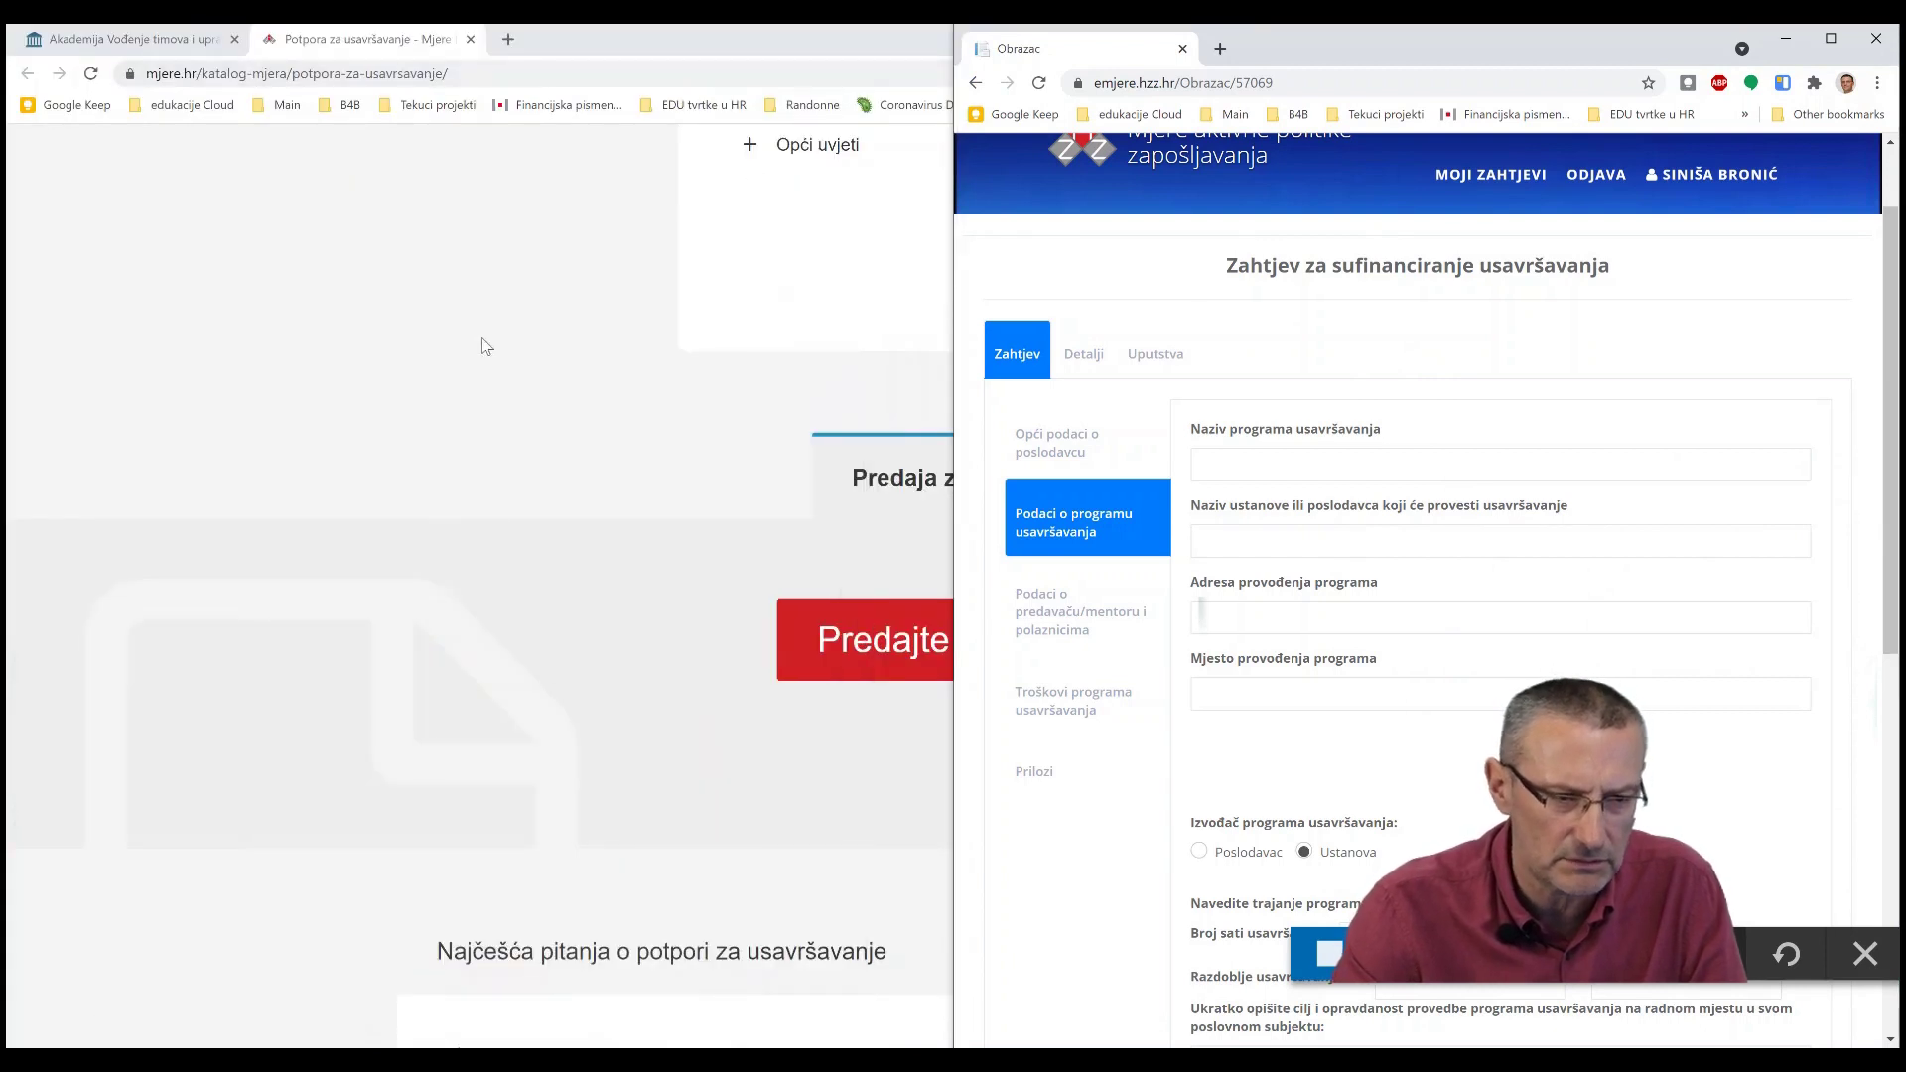
- Snap the Akademija Vođenje timova course page into the left half beside the form
left_click(481, 340)
key("ctrl+Tab")
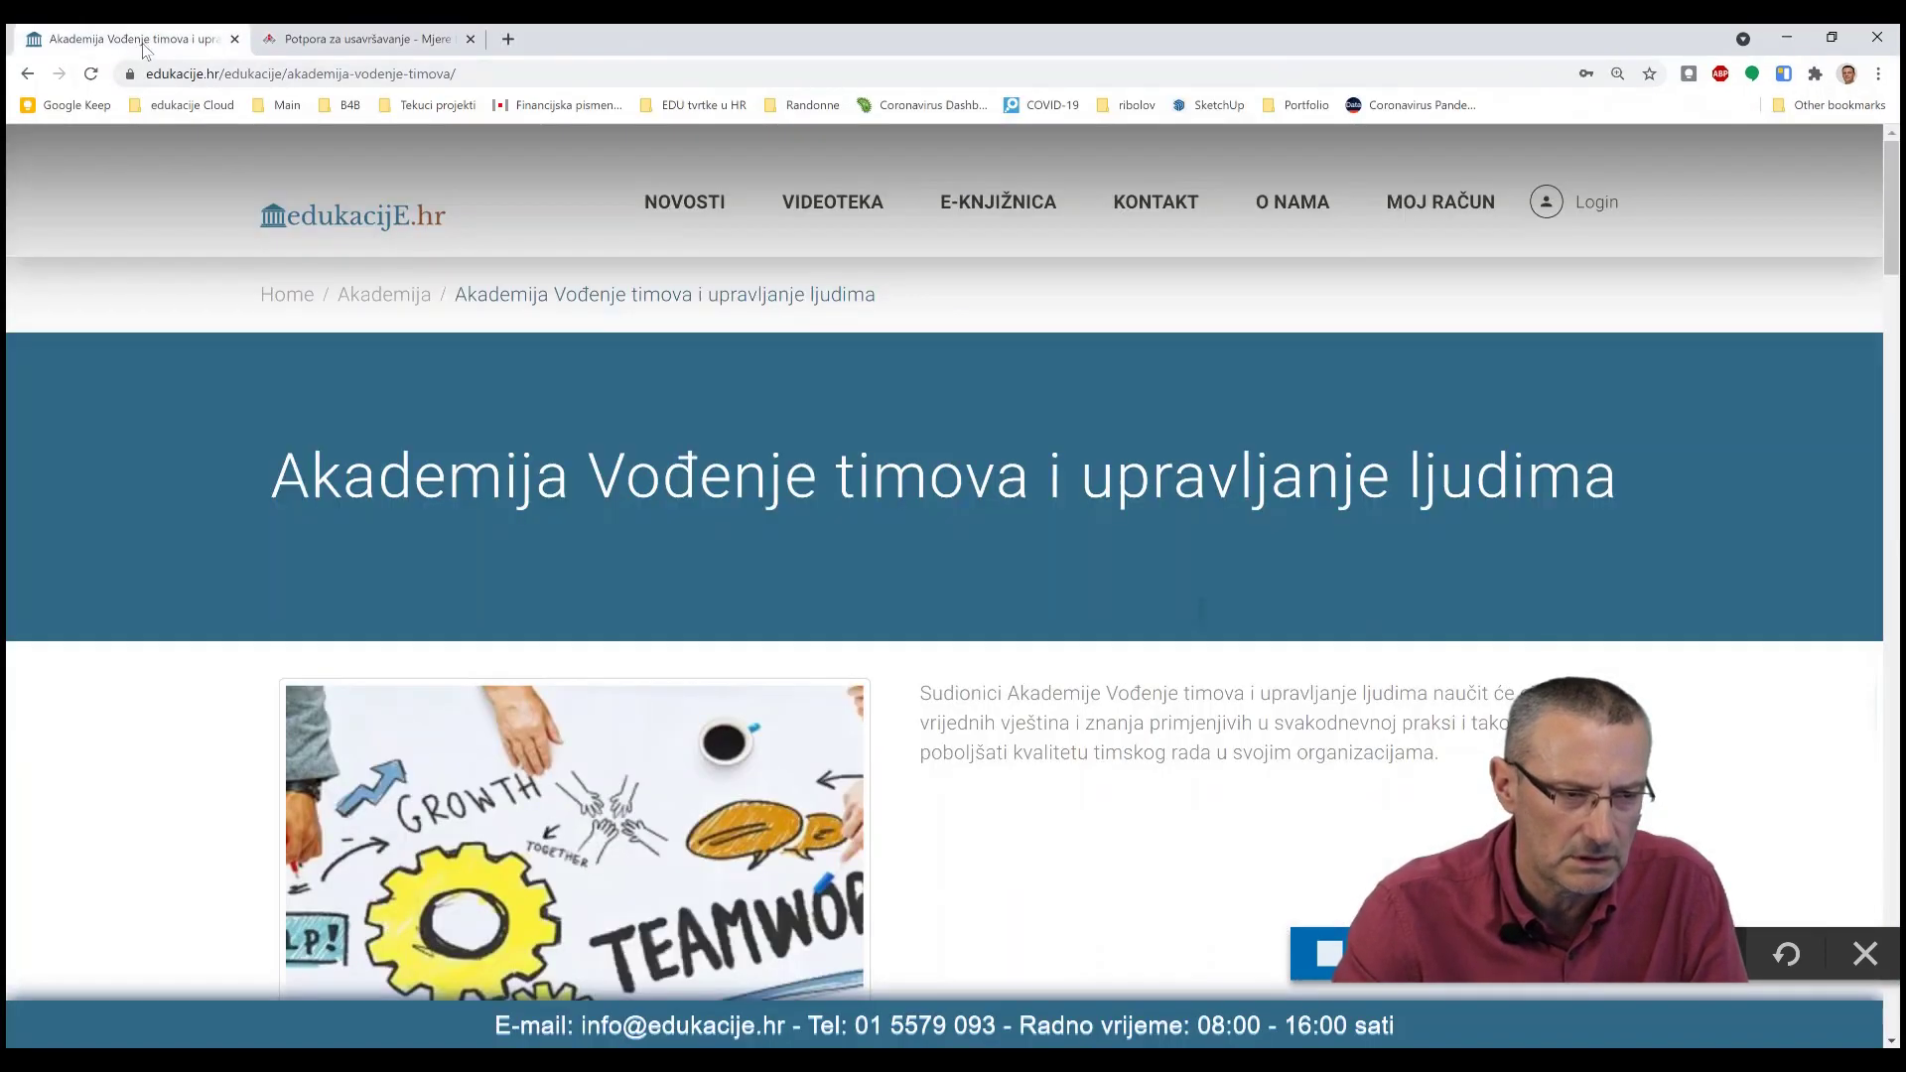
double_click(669, 30)
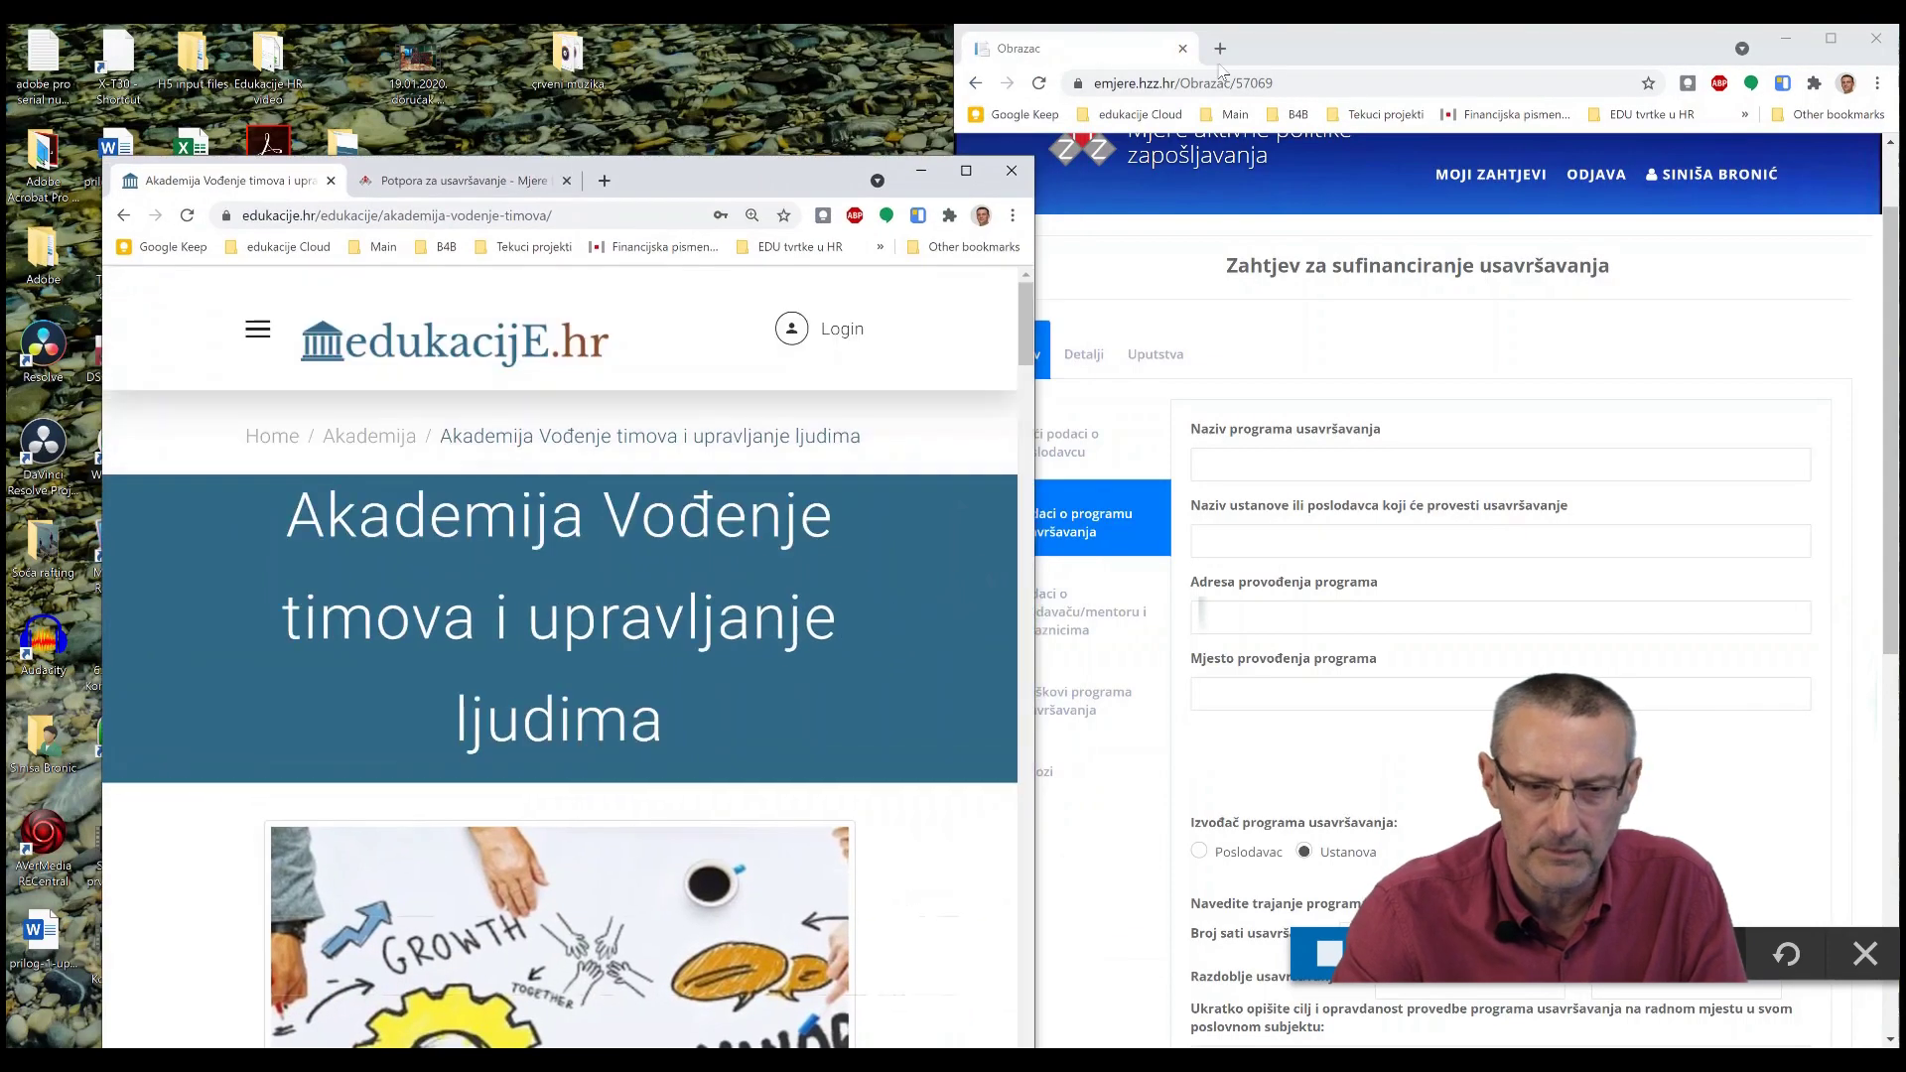
left_click_drag(1265, 58, 1901, 377)
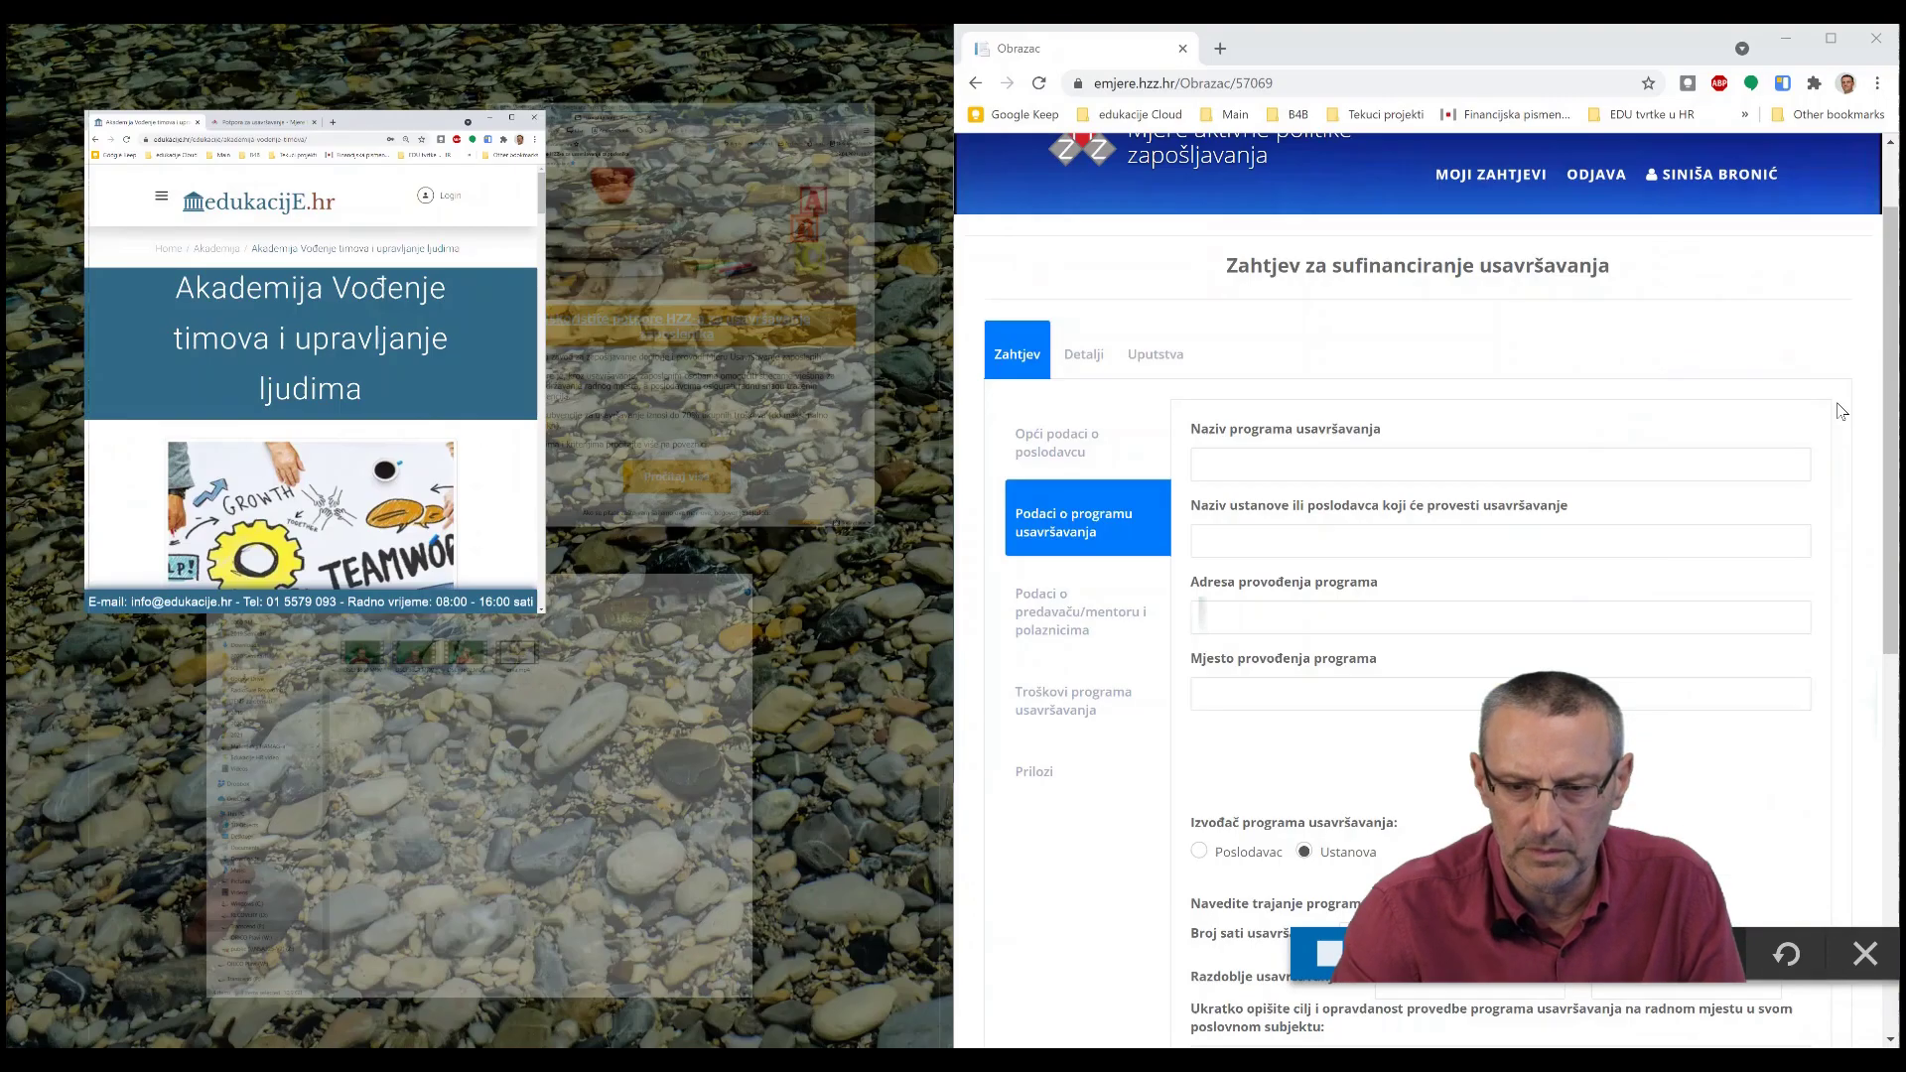
left_click(217, 284)
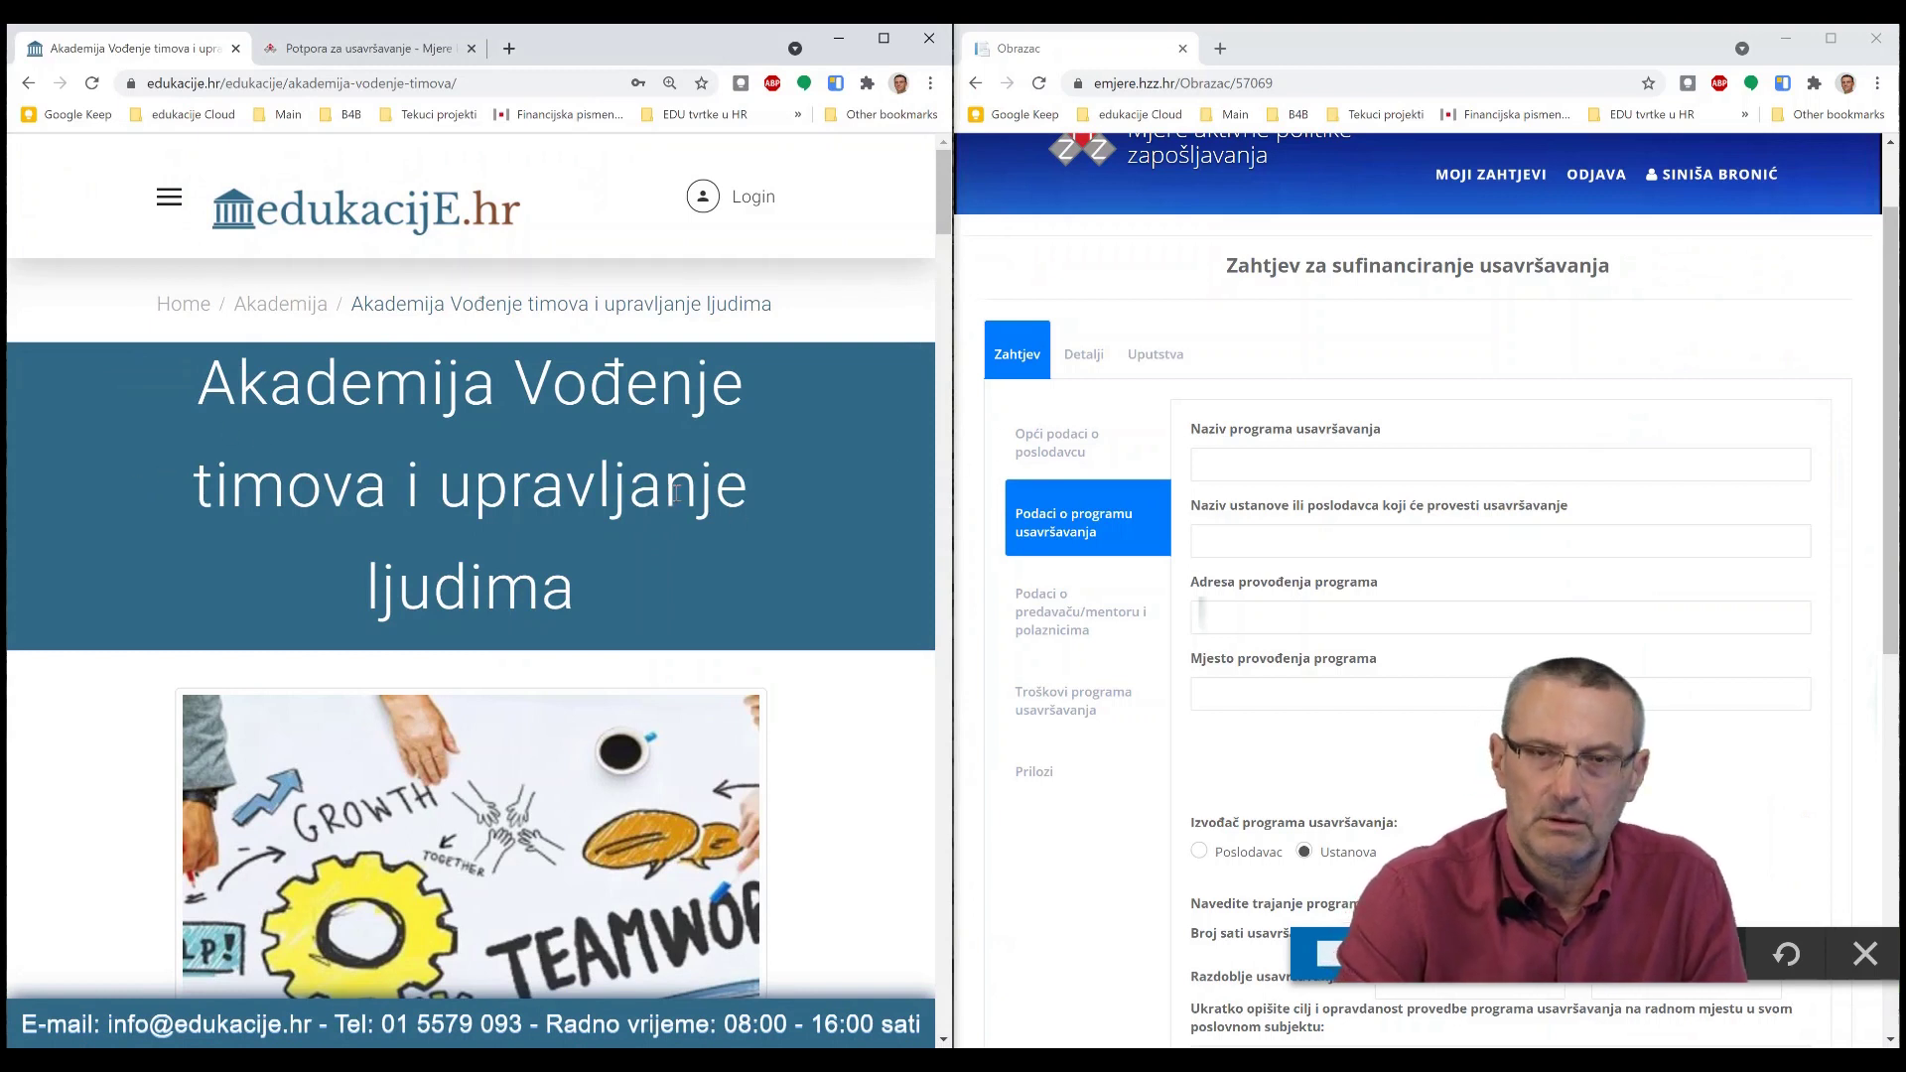
- Copy the course title 'Akademija Vođenje timova i upravljanje ljudima' into the program name field
left_click(1228, 462)
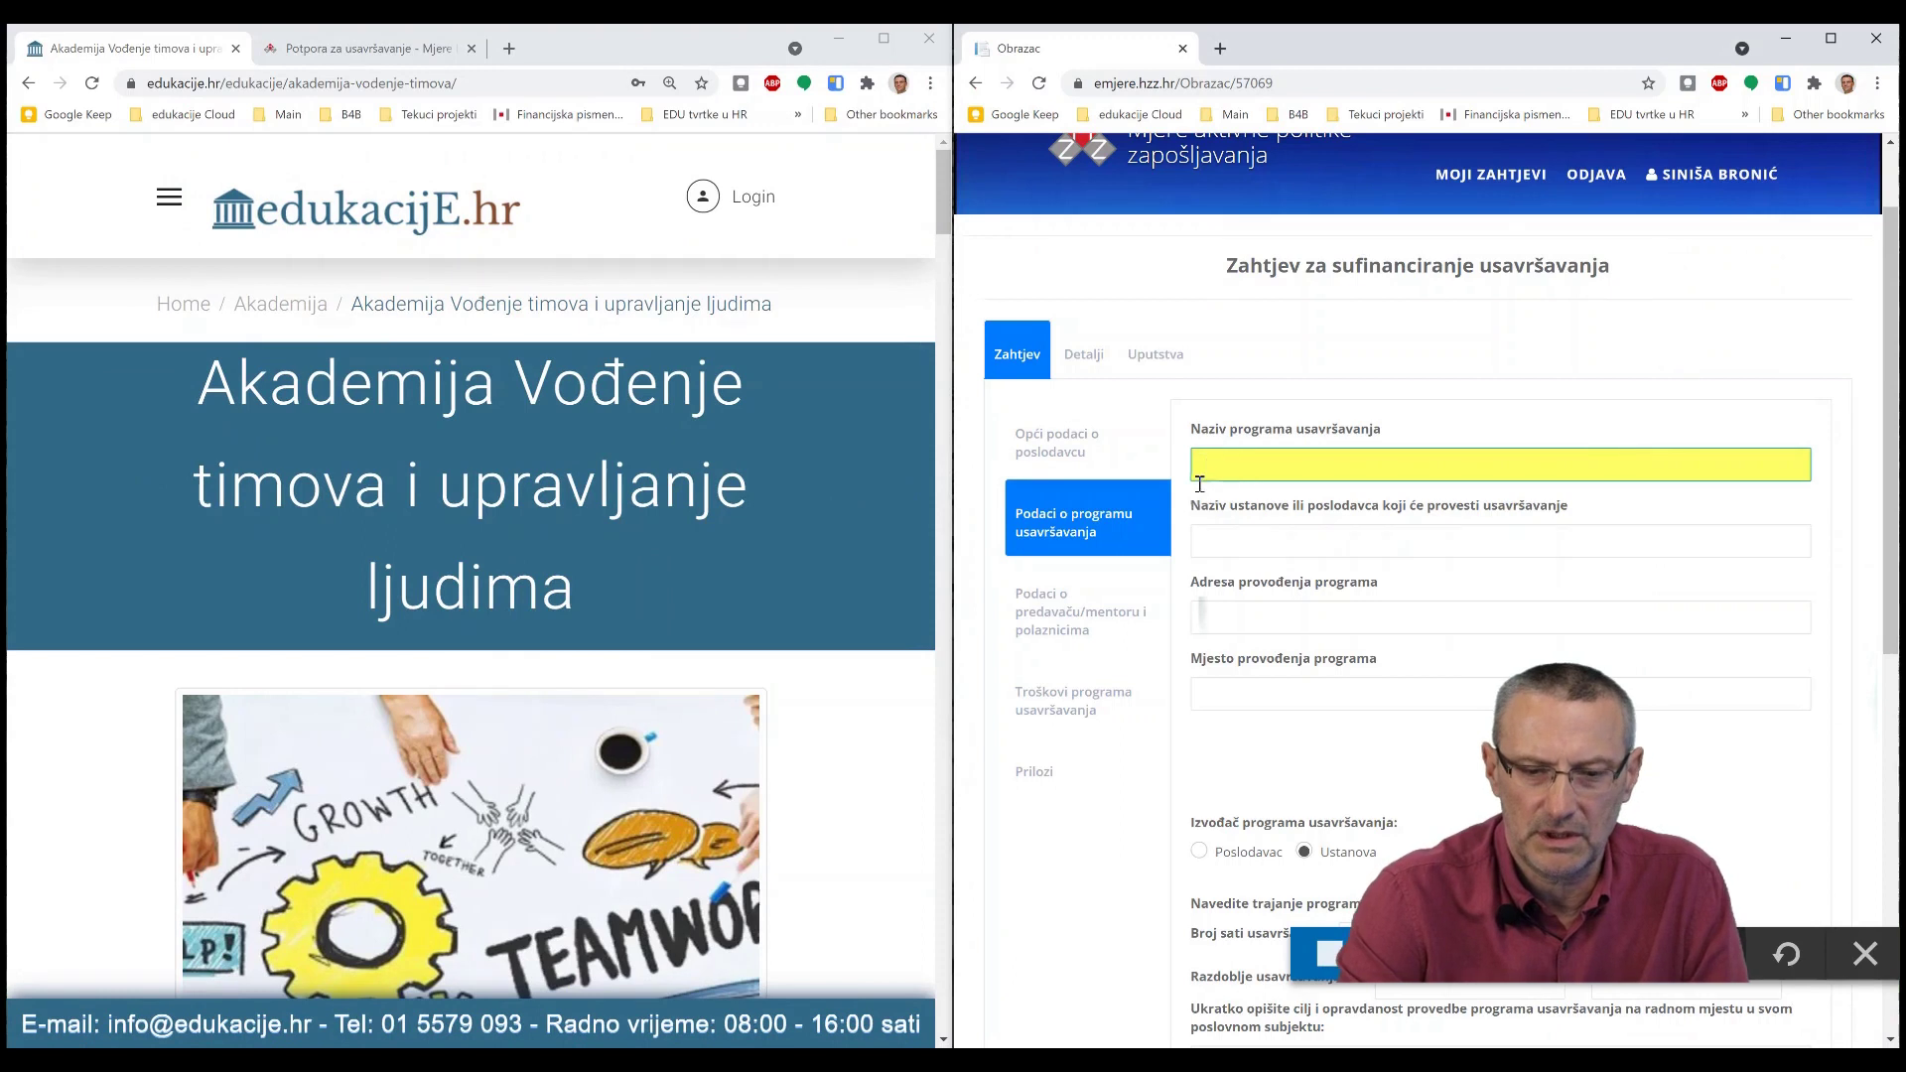
left_click_drag(578, 590, 192, 393)
key("ctrl+c")
right_click(240, 384)
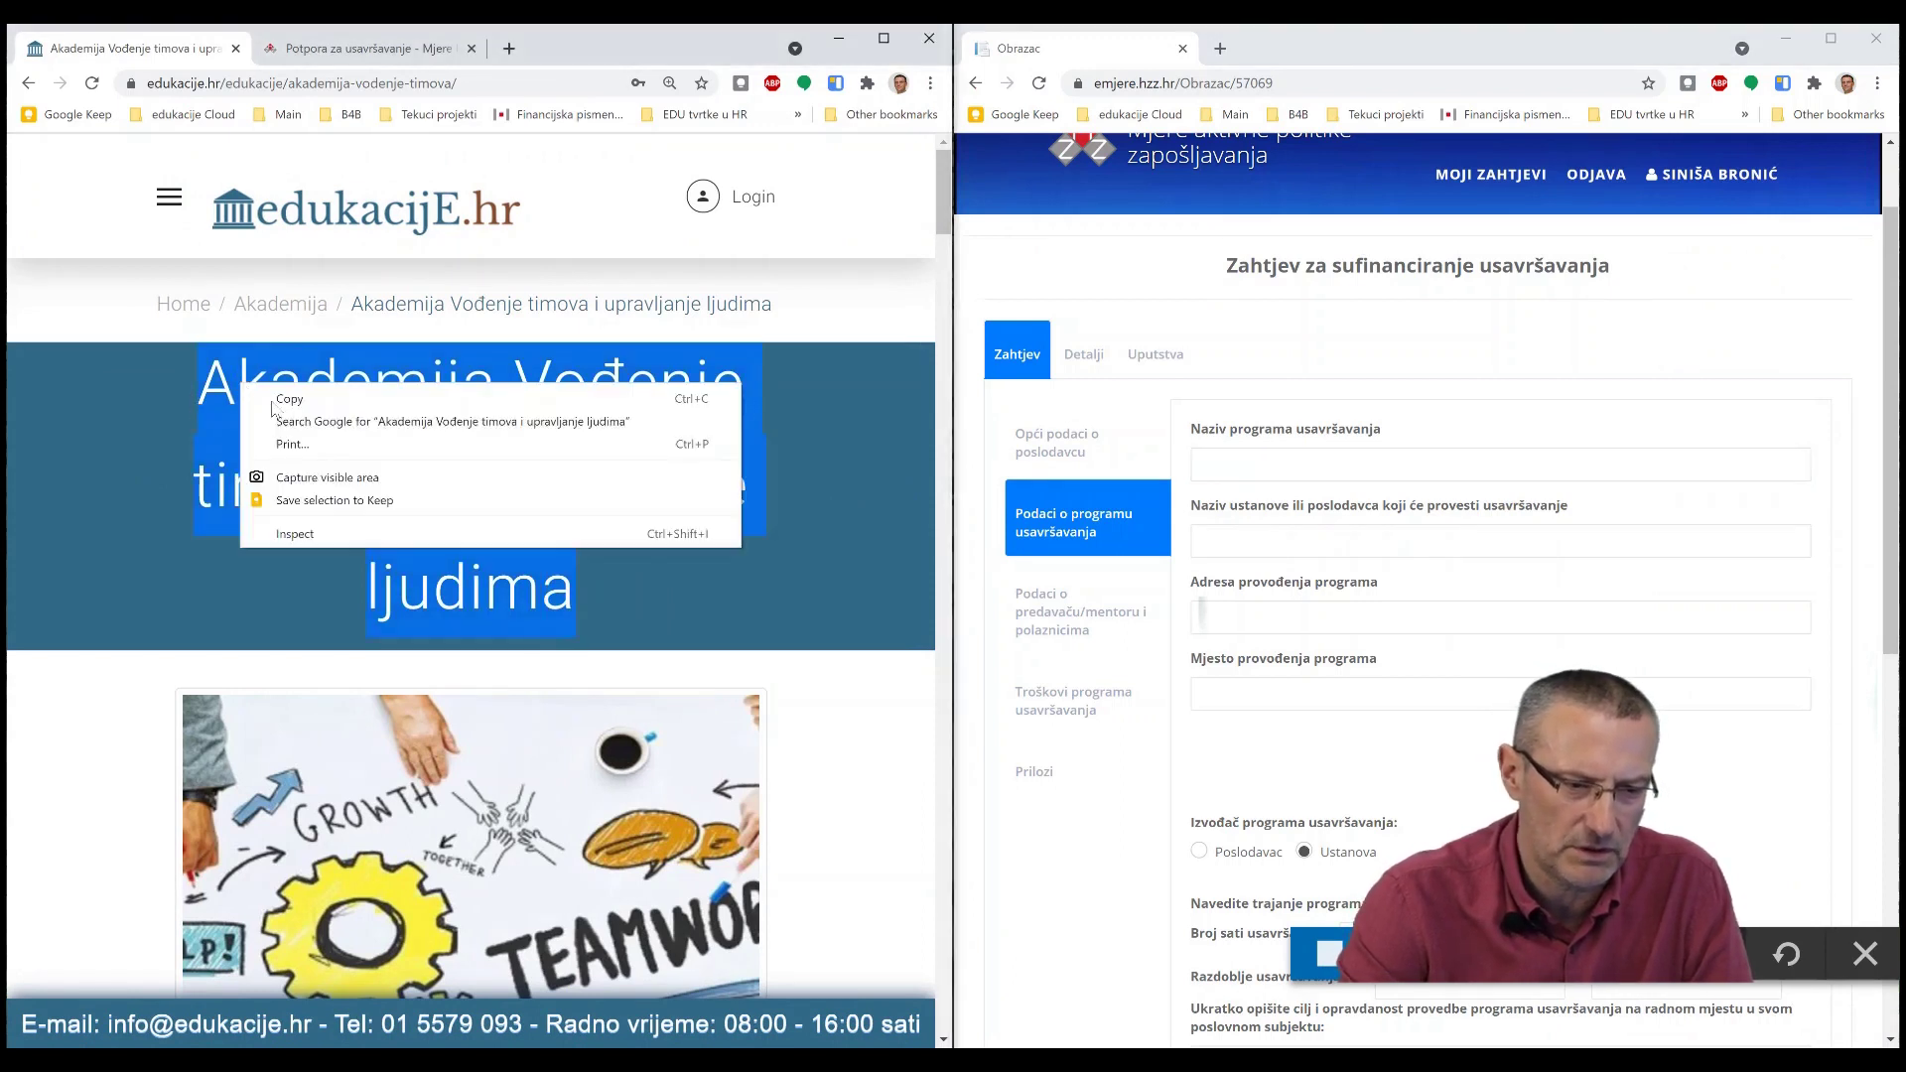
left_click(299, 400)
left_click(1244, 460)
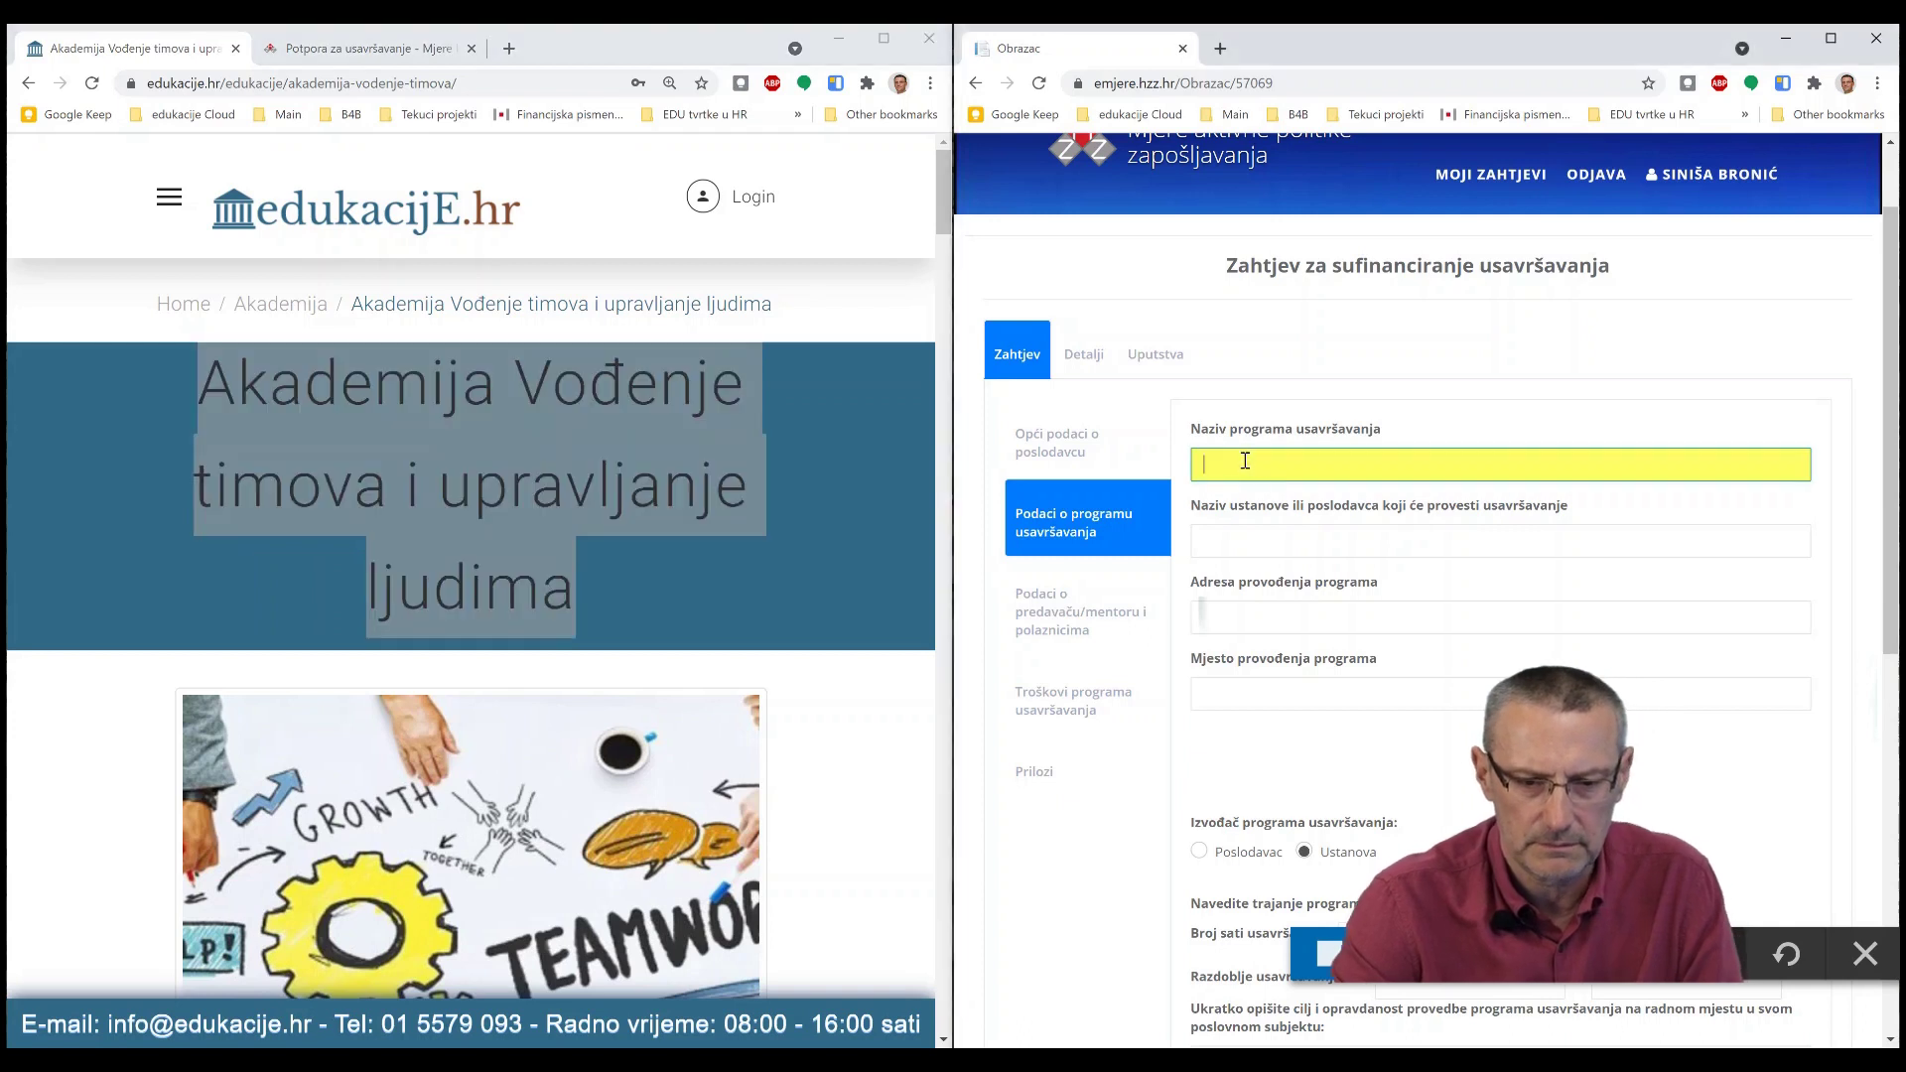
key("ctrl+v")
- Enter GASTRO MREŽA d.o.o. as the provider institution name
left_click(1225, 546)
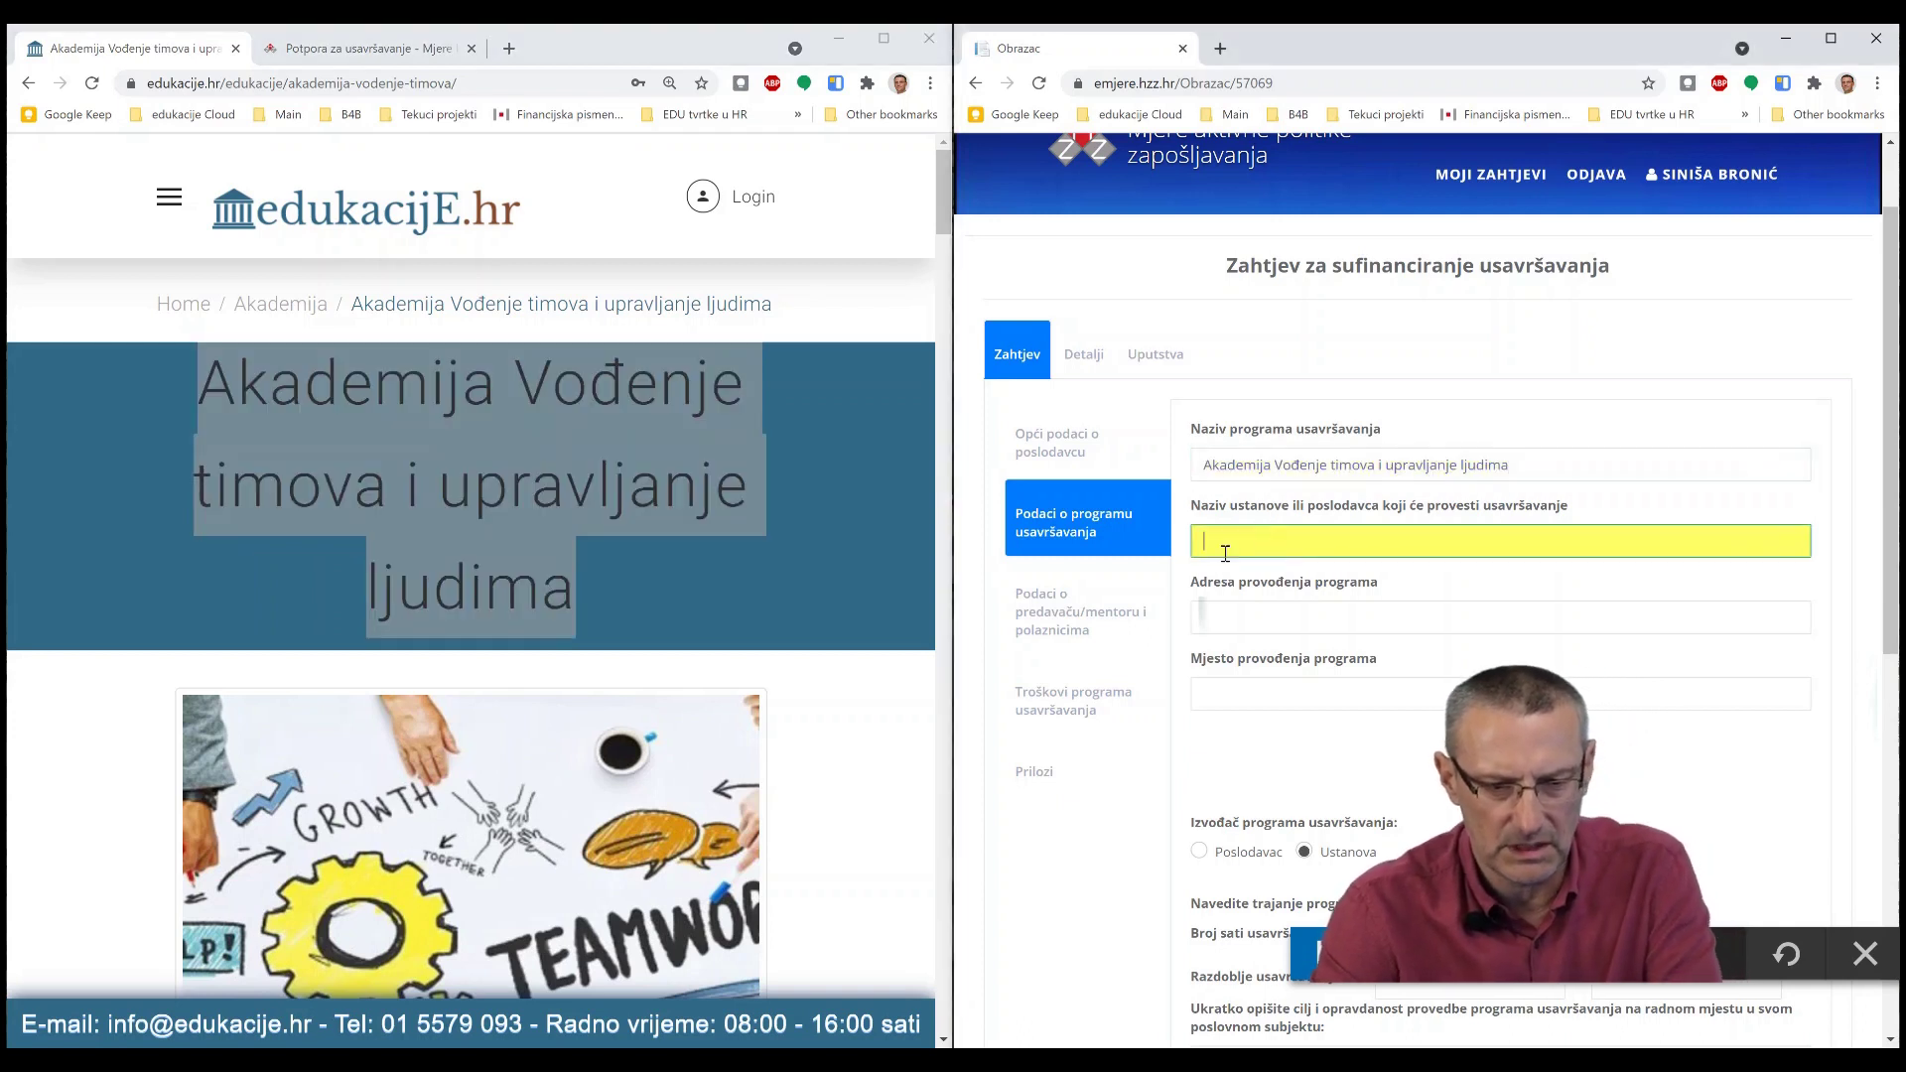
scroll(810, 516, "down", 20)
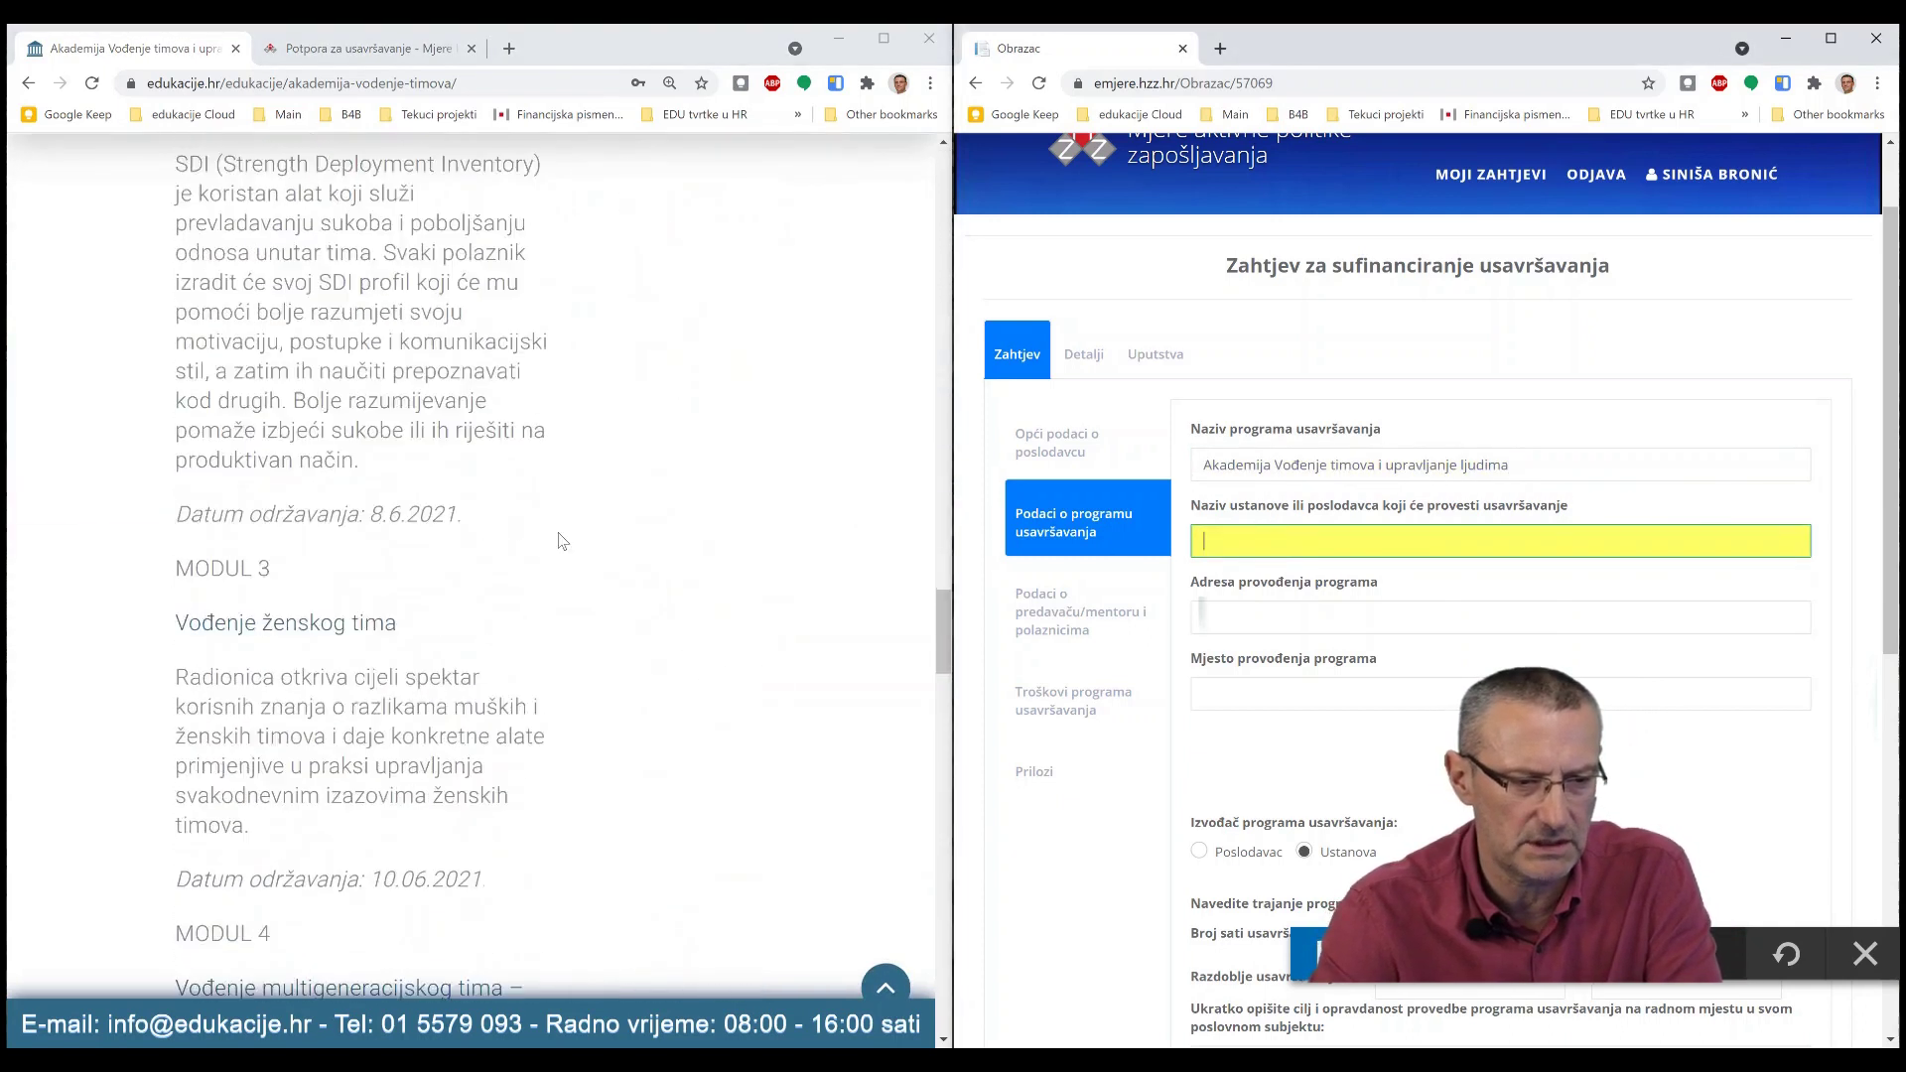
scroll(557, 536, "down", 13)
scroll(476, 521, "up", 9)
scroll(407, 526, "down", 2)
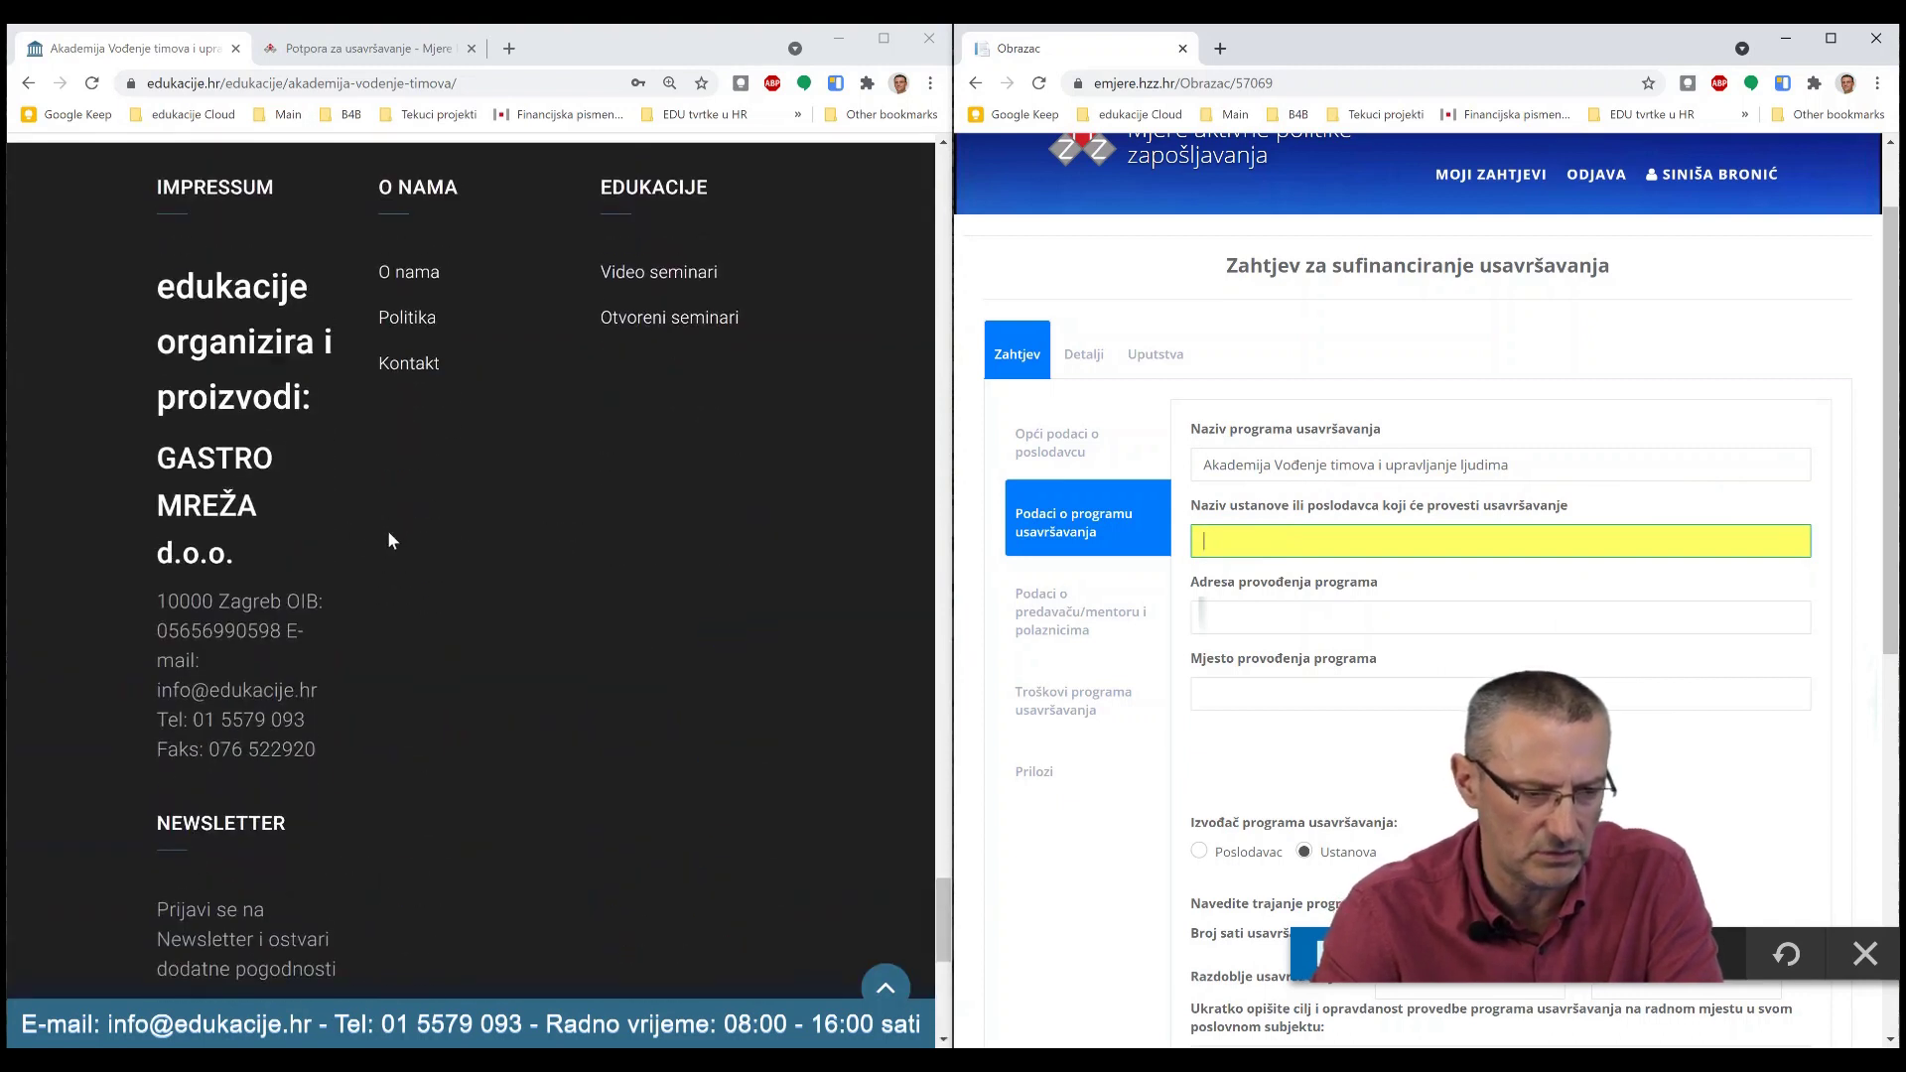
left_click_drag(255, 570, 154, 459)
key("ctrl+c")
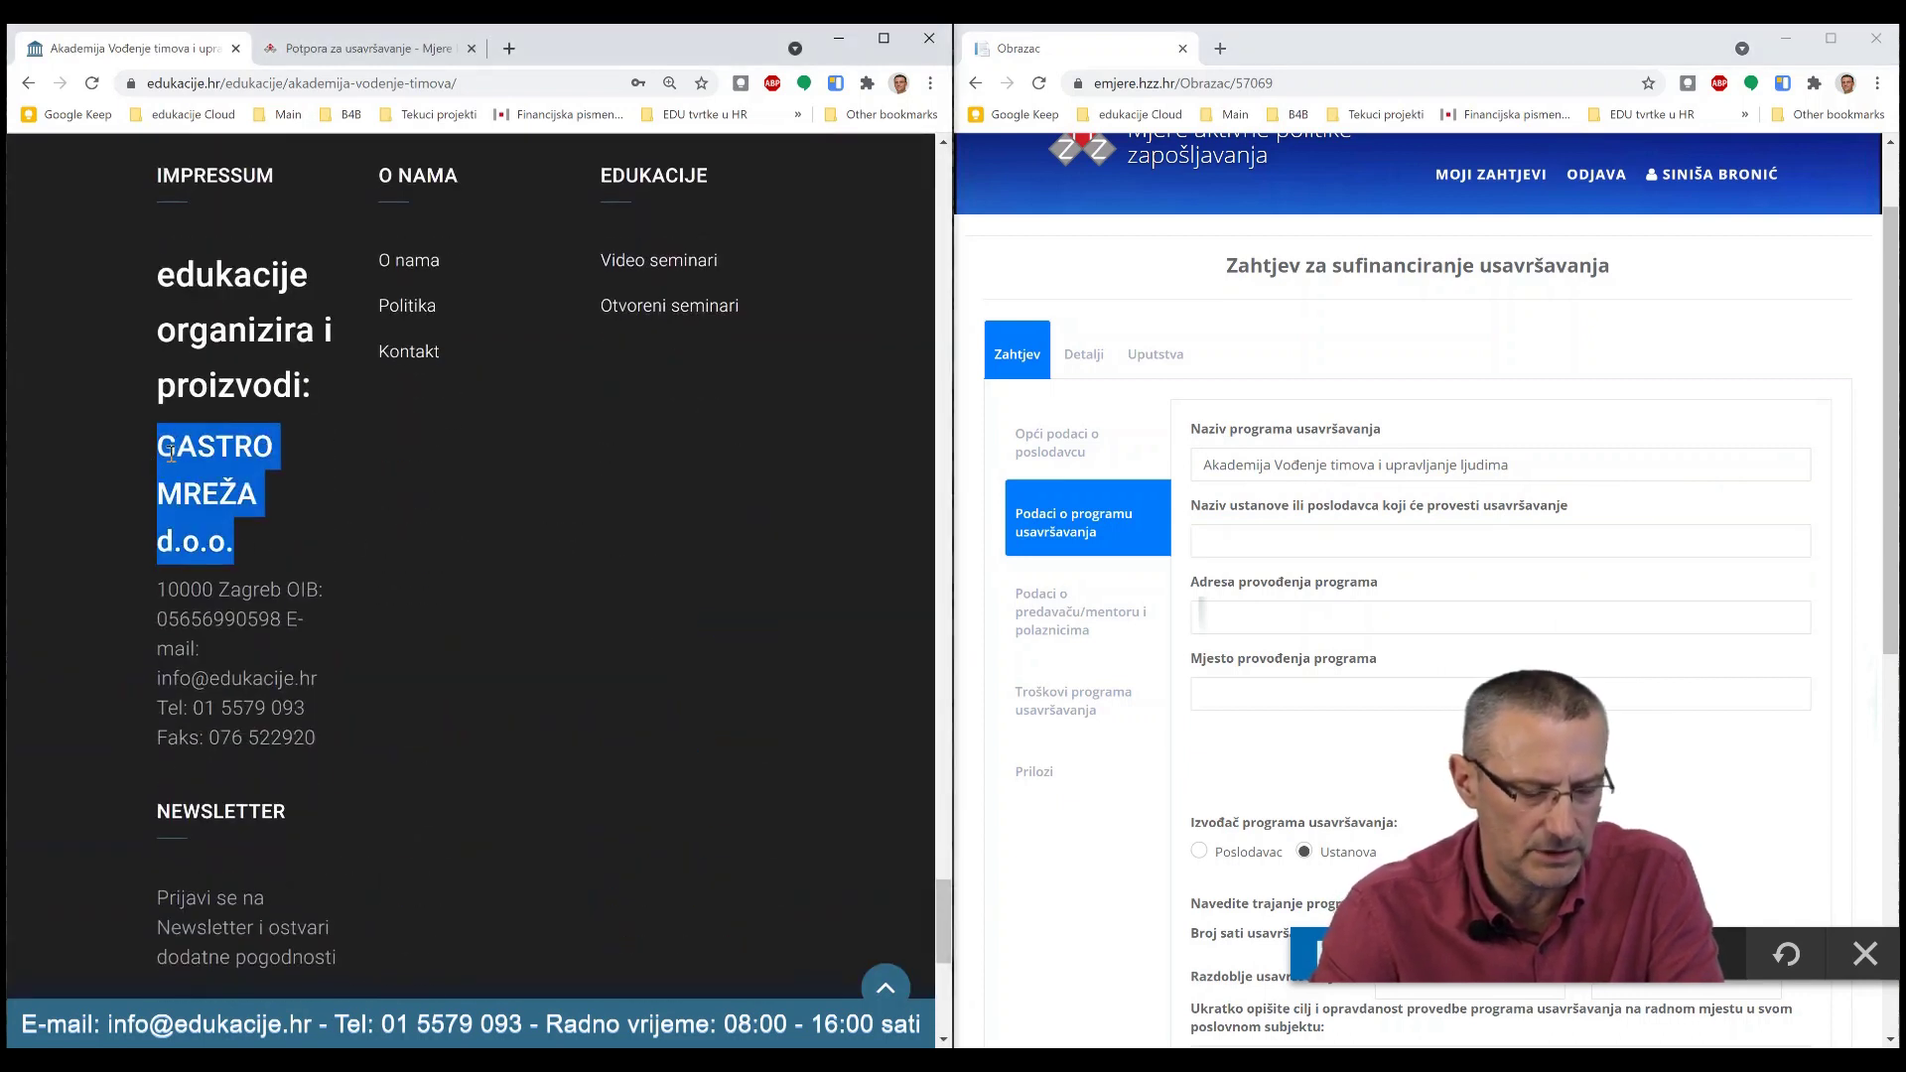
left_click(1222, 533)
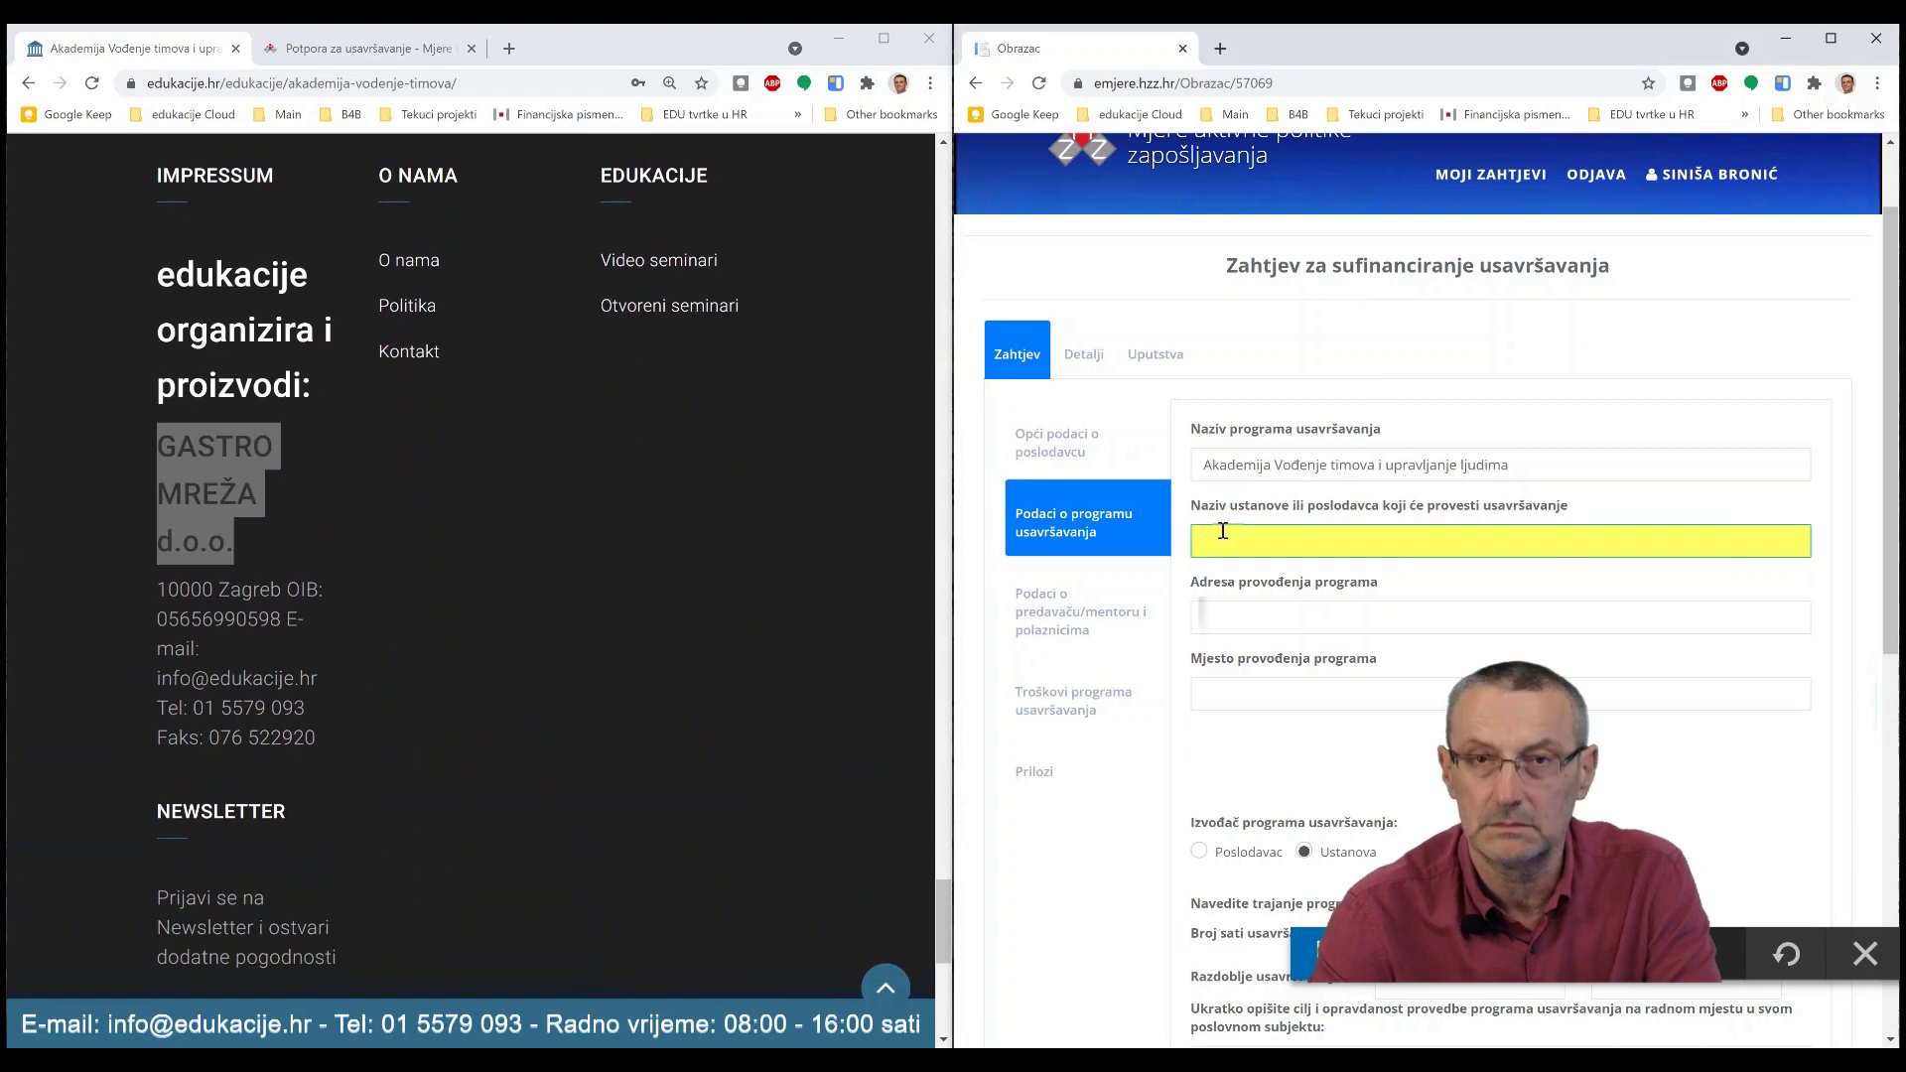
key("ctrl+v")
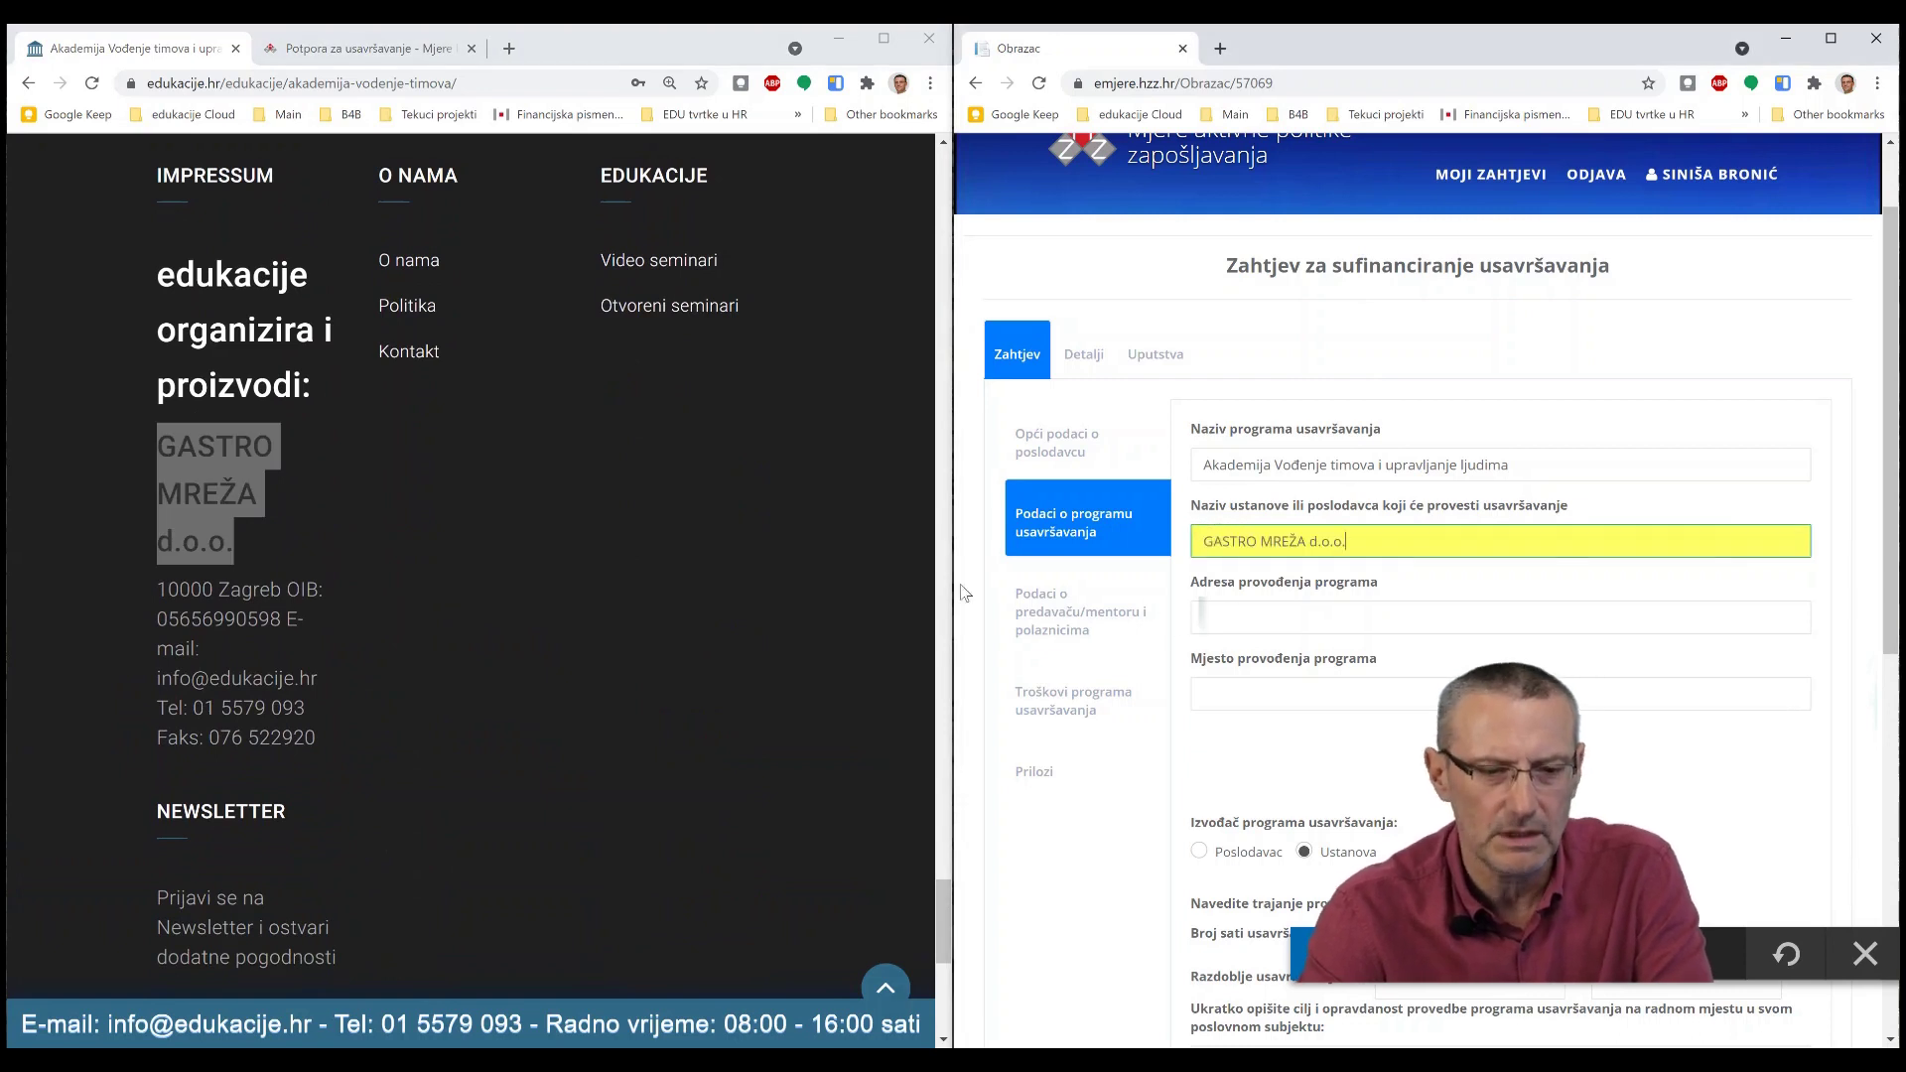
key("alt+Tab")
- Paste 'Zagreb, Auditorij Kraš' as the programme address
scroll(827, 538, "up", 15)
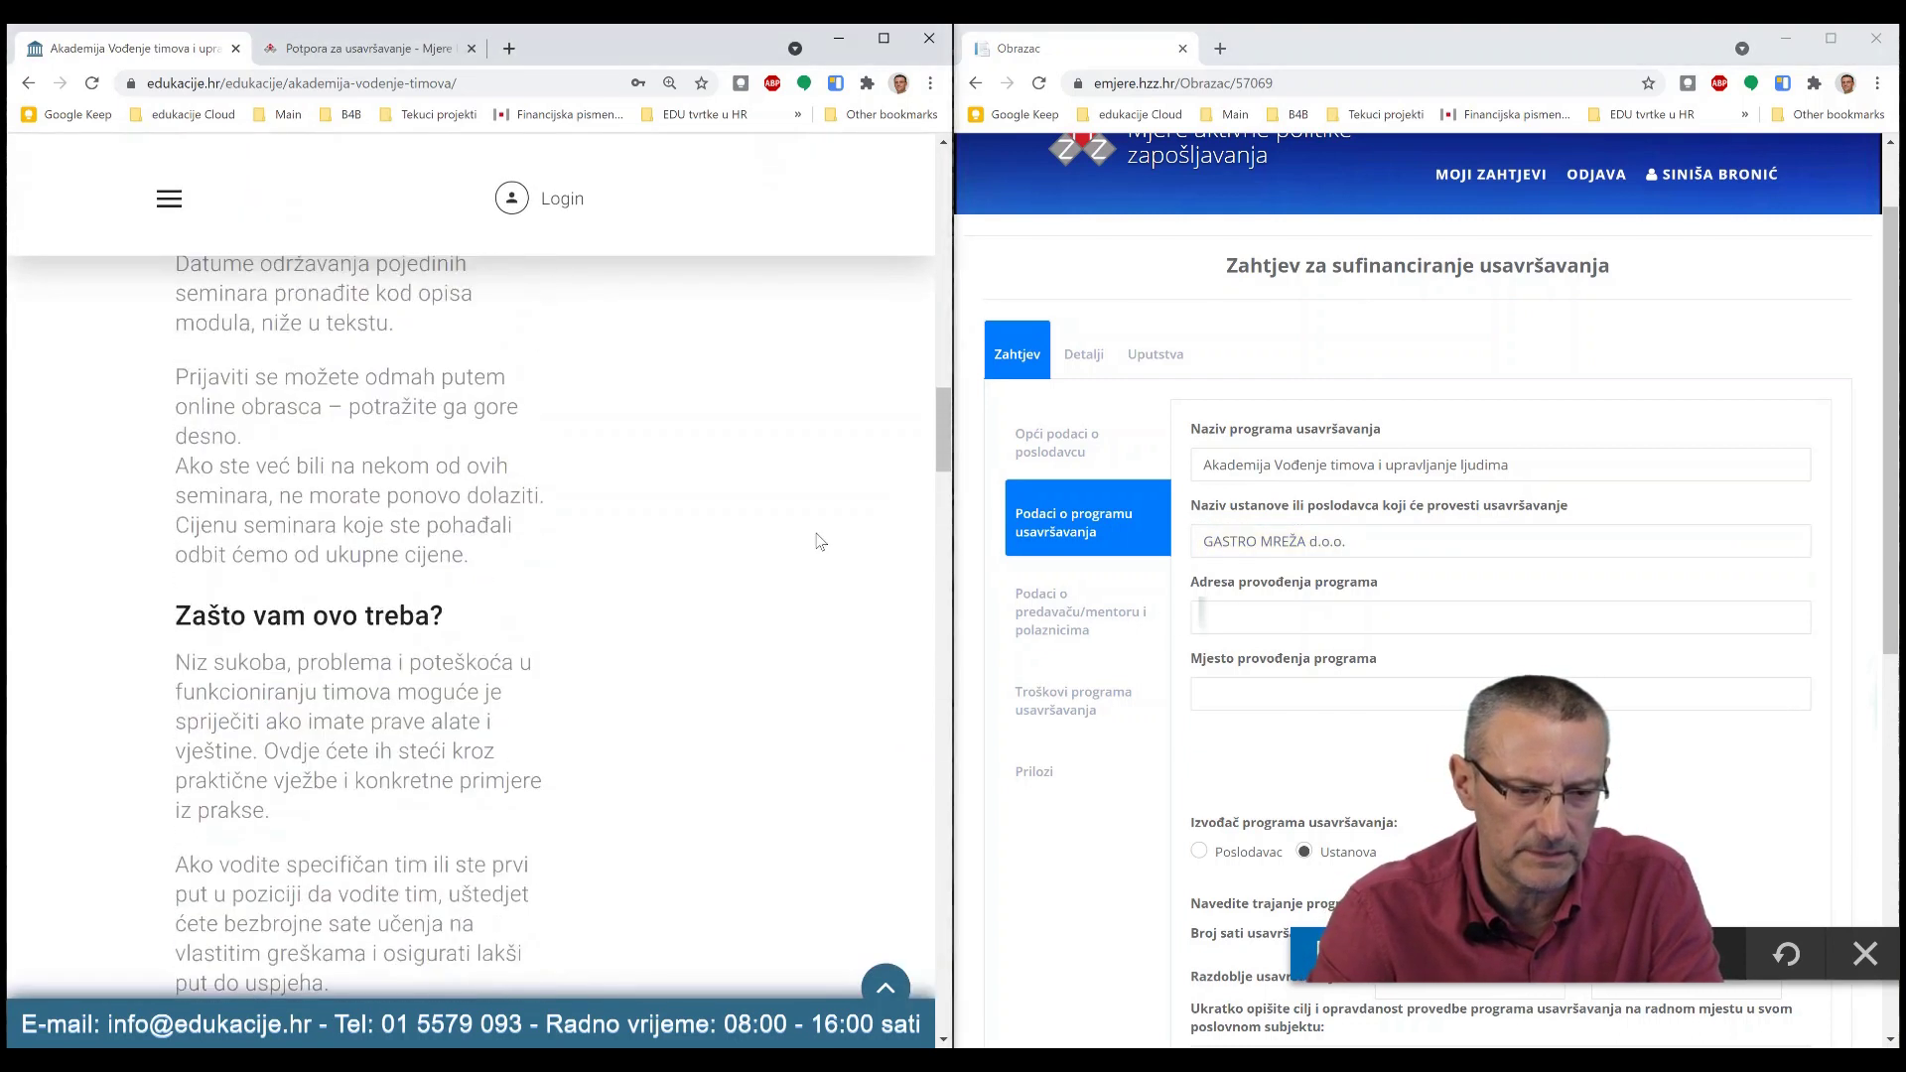
scroll(820, 541, "up", 10)
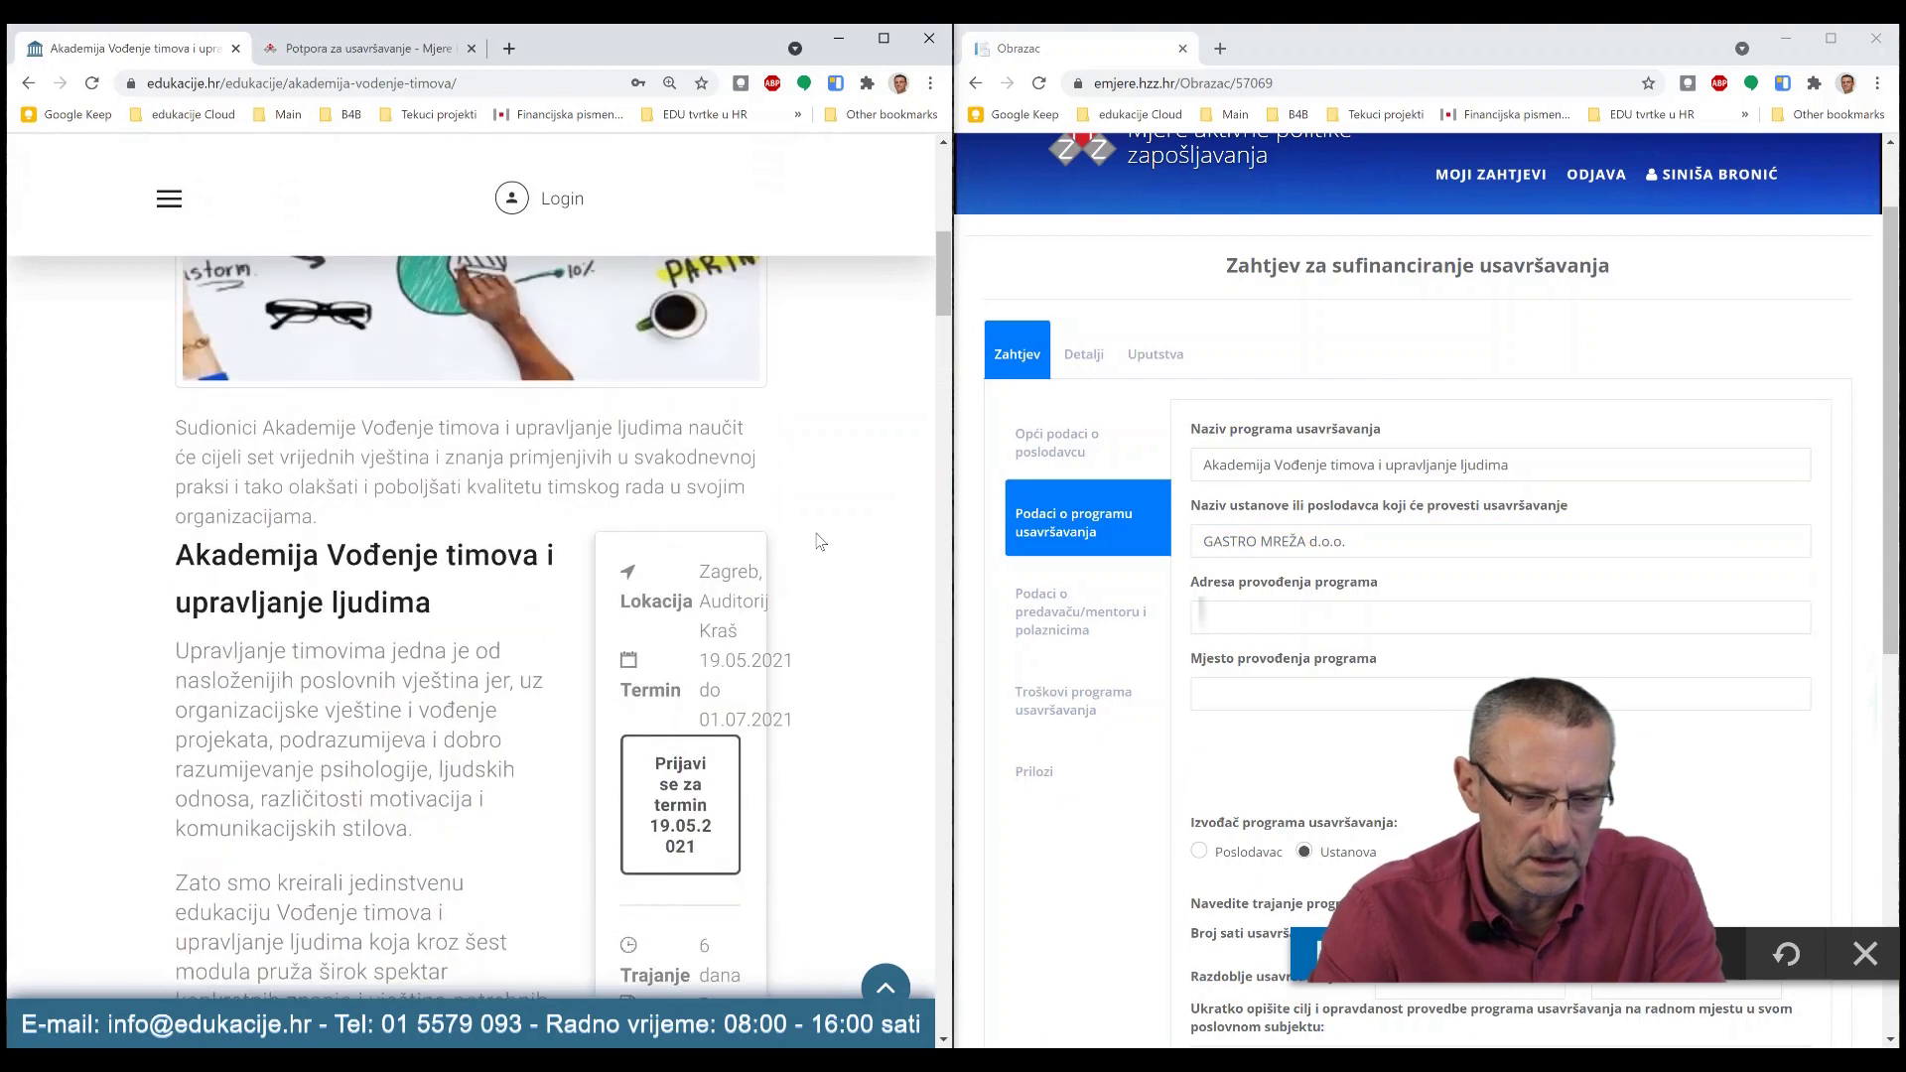
scroll(820, 529, "down", 3, "ctrl")
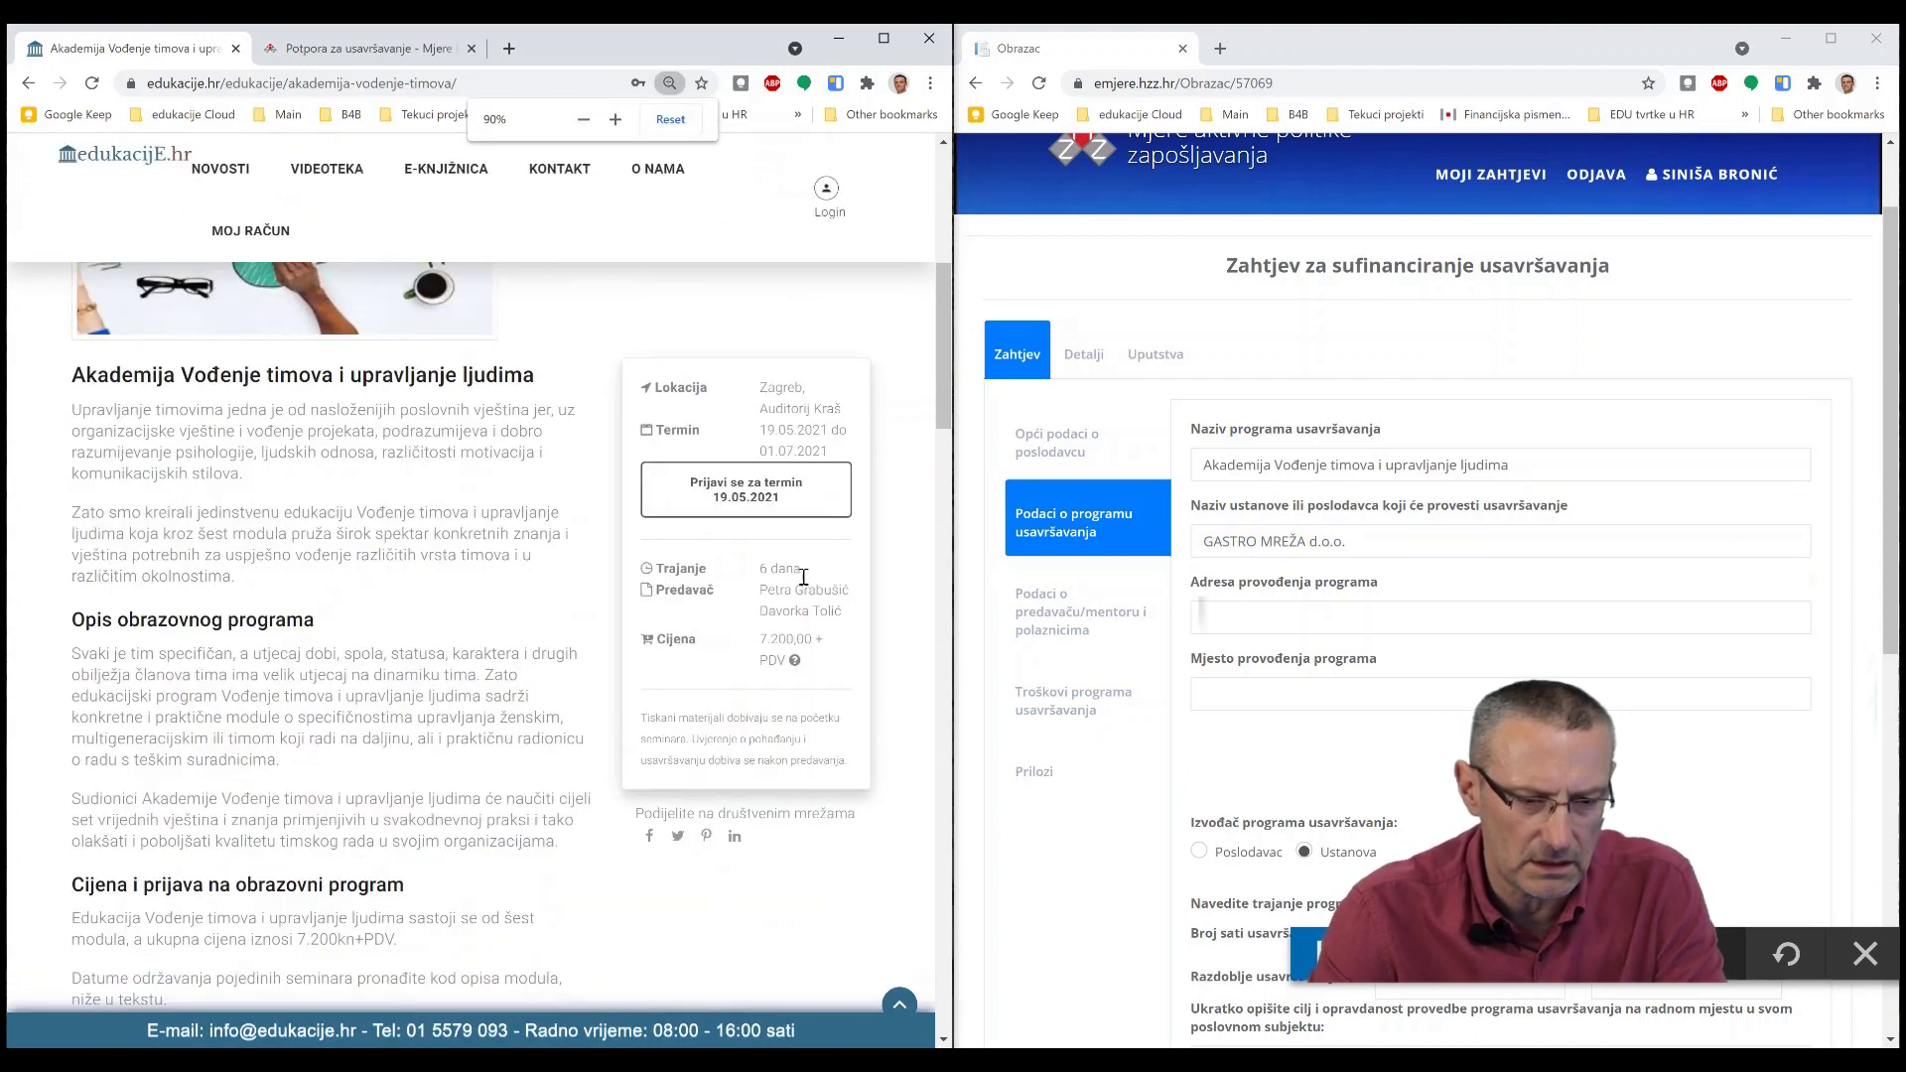
scroll(816, 494, "up", 2)
left_click_drag(846, 590, 751, 577)
key("ctrl+c")
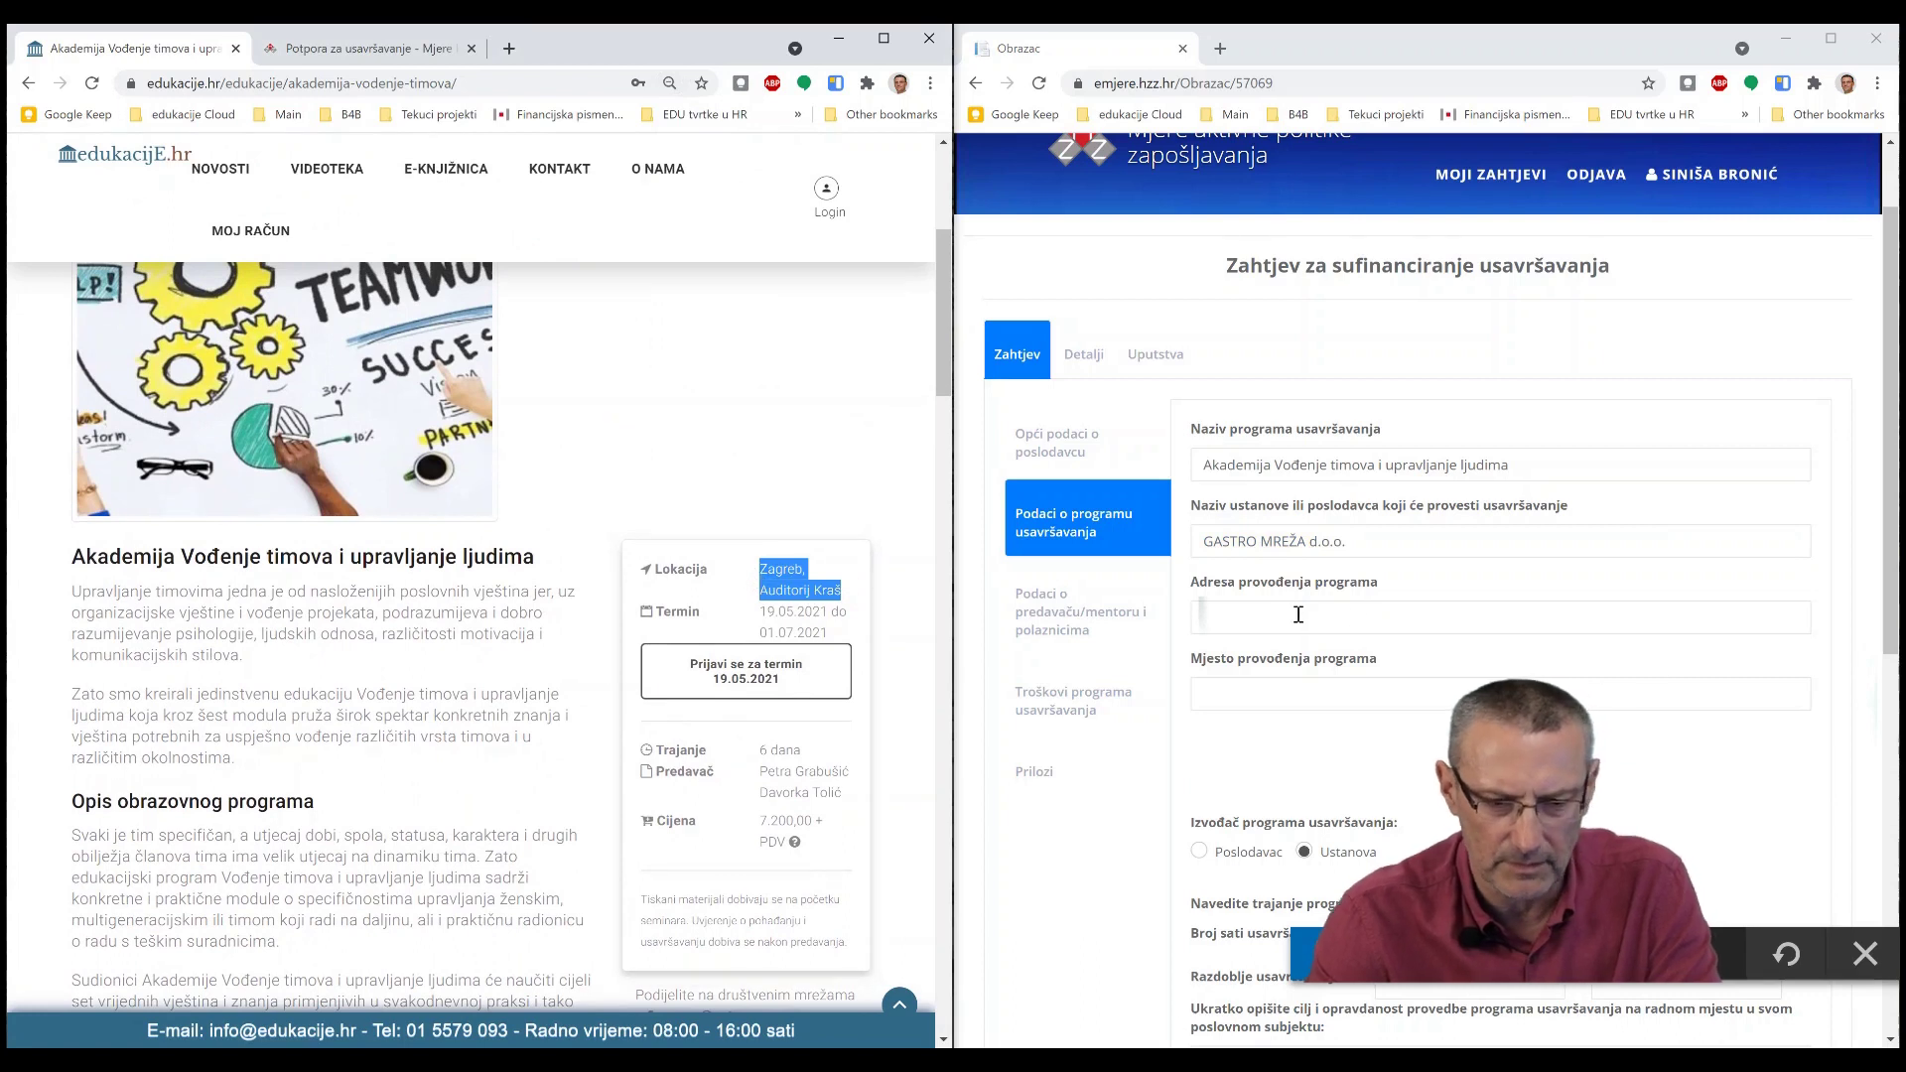
left_click(1275, 618)
key("ctrl+v")
- Set the place of delivery to Zagreb by pasting the venue and trimming it
left_click(1266, 694)
key("ctrl+v")
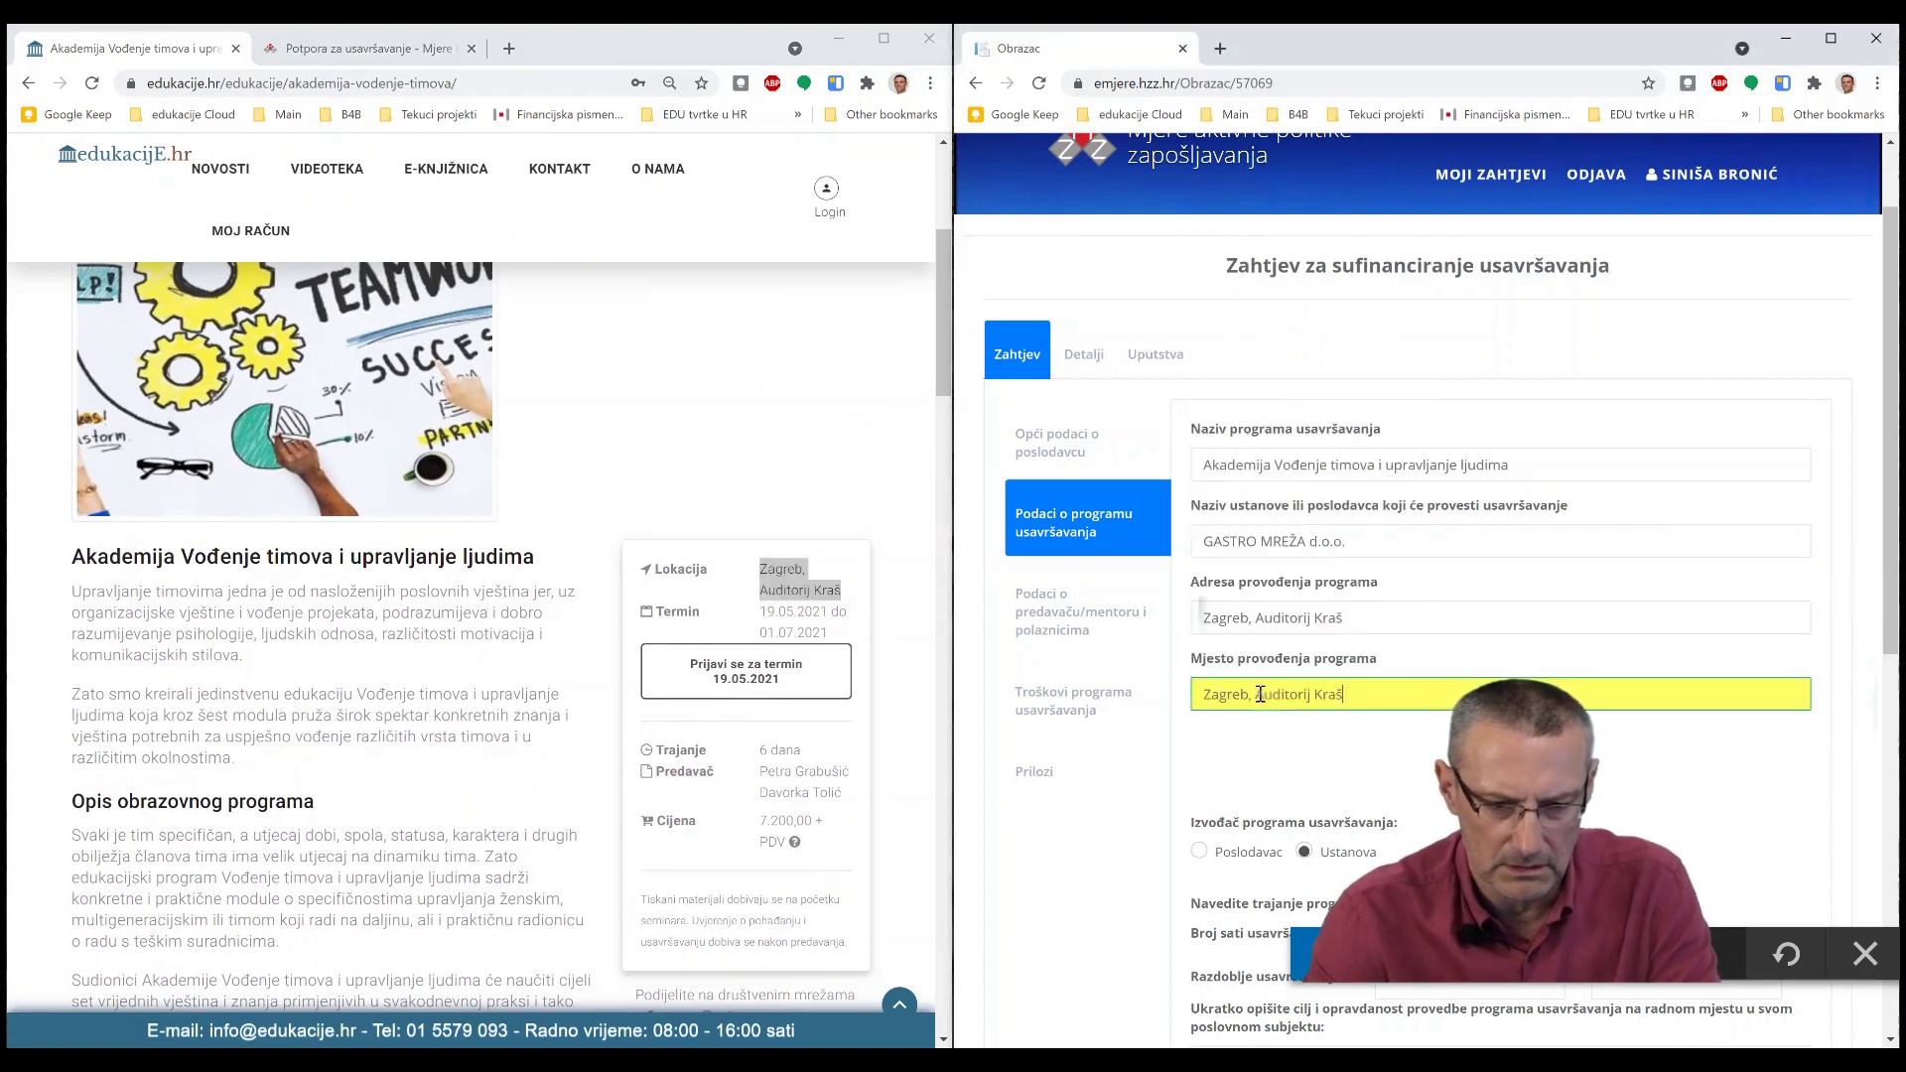
key("BackSpace")
key("BackSpace")
key("BackSpace")
key("BackSpace")
key("BackSpace")
key("BackSpace")
key("BackSpace")
key("BackSpace")
key("BackSpace")
key("BackSpace")
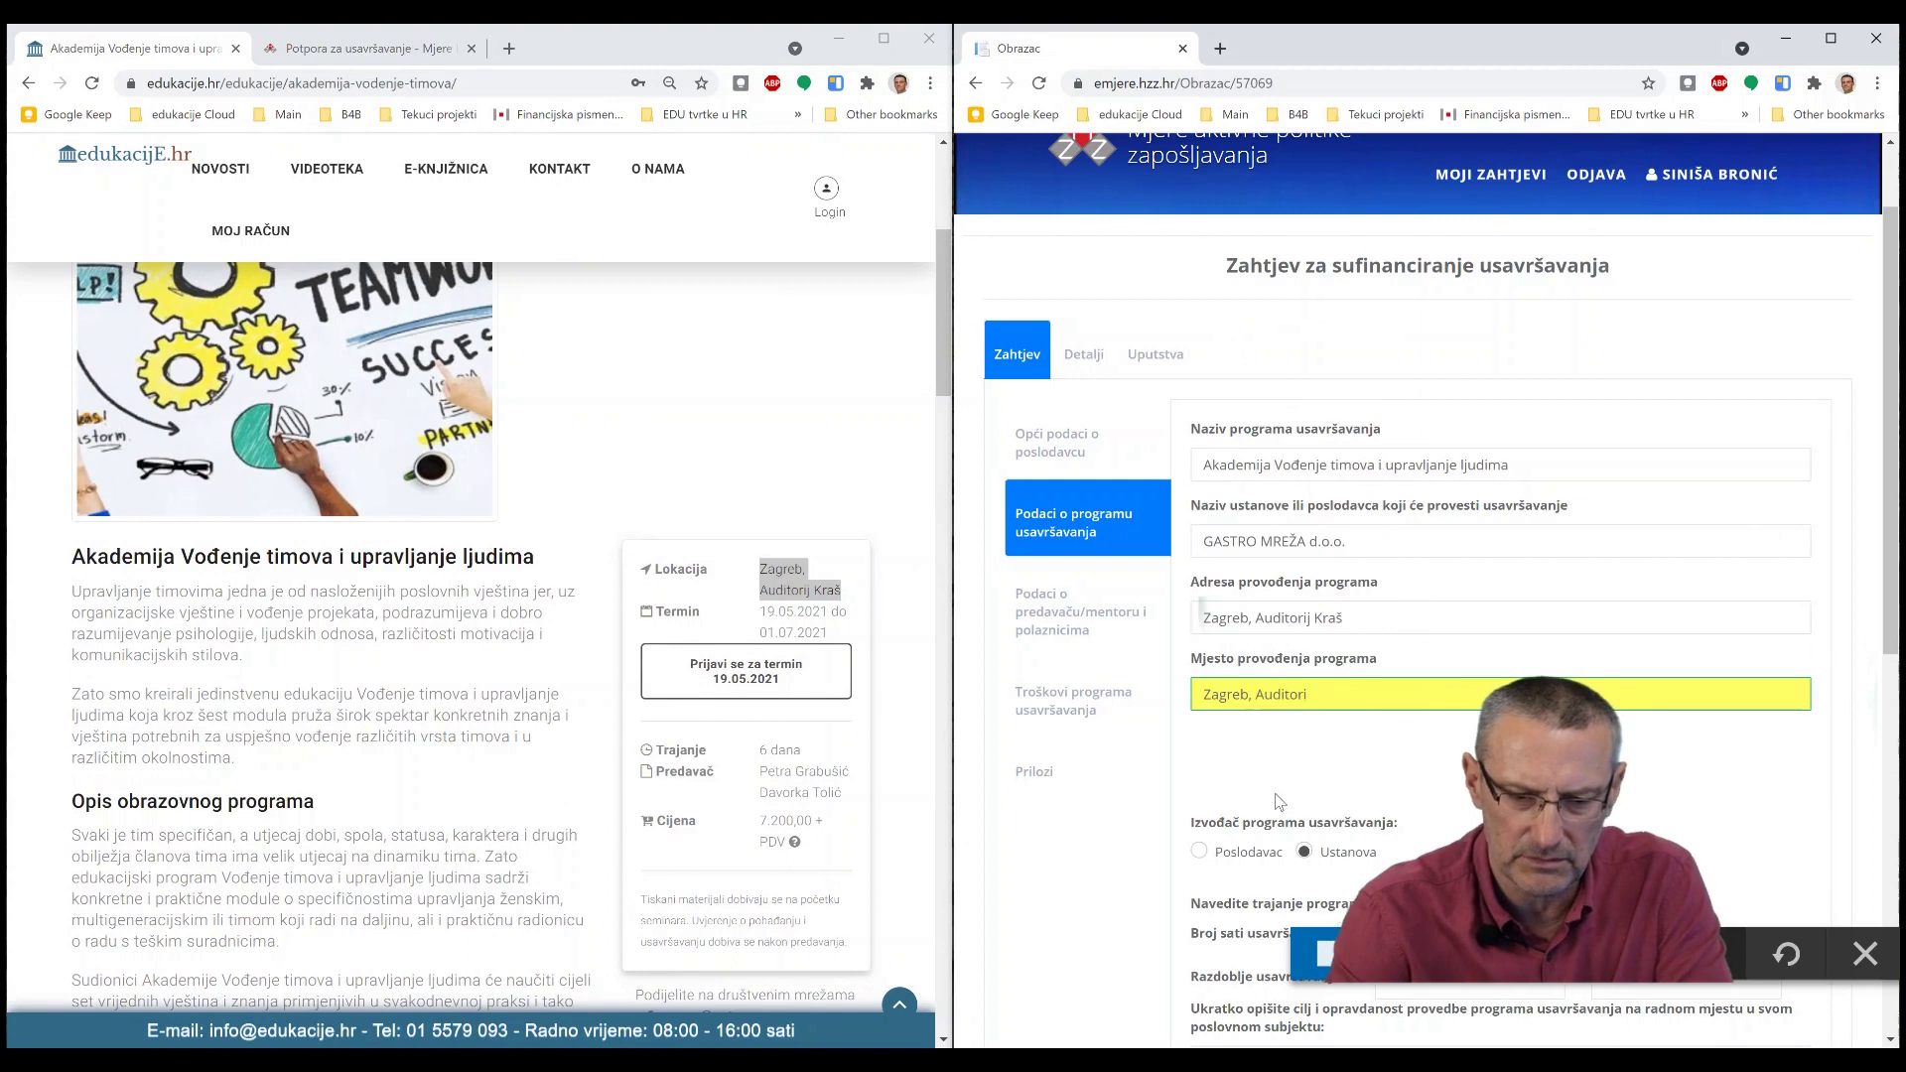
key("BackSpace")
key("BackSpace")
key("BackSpace")
key("BackSpace")
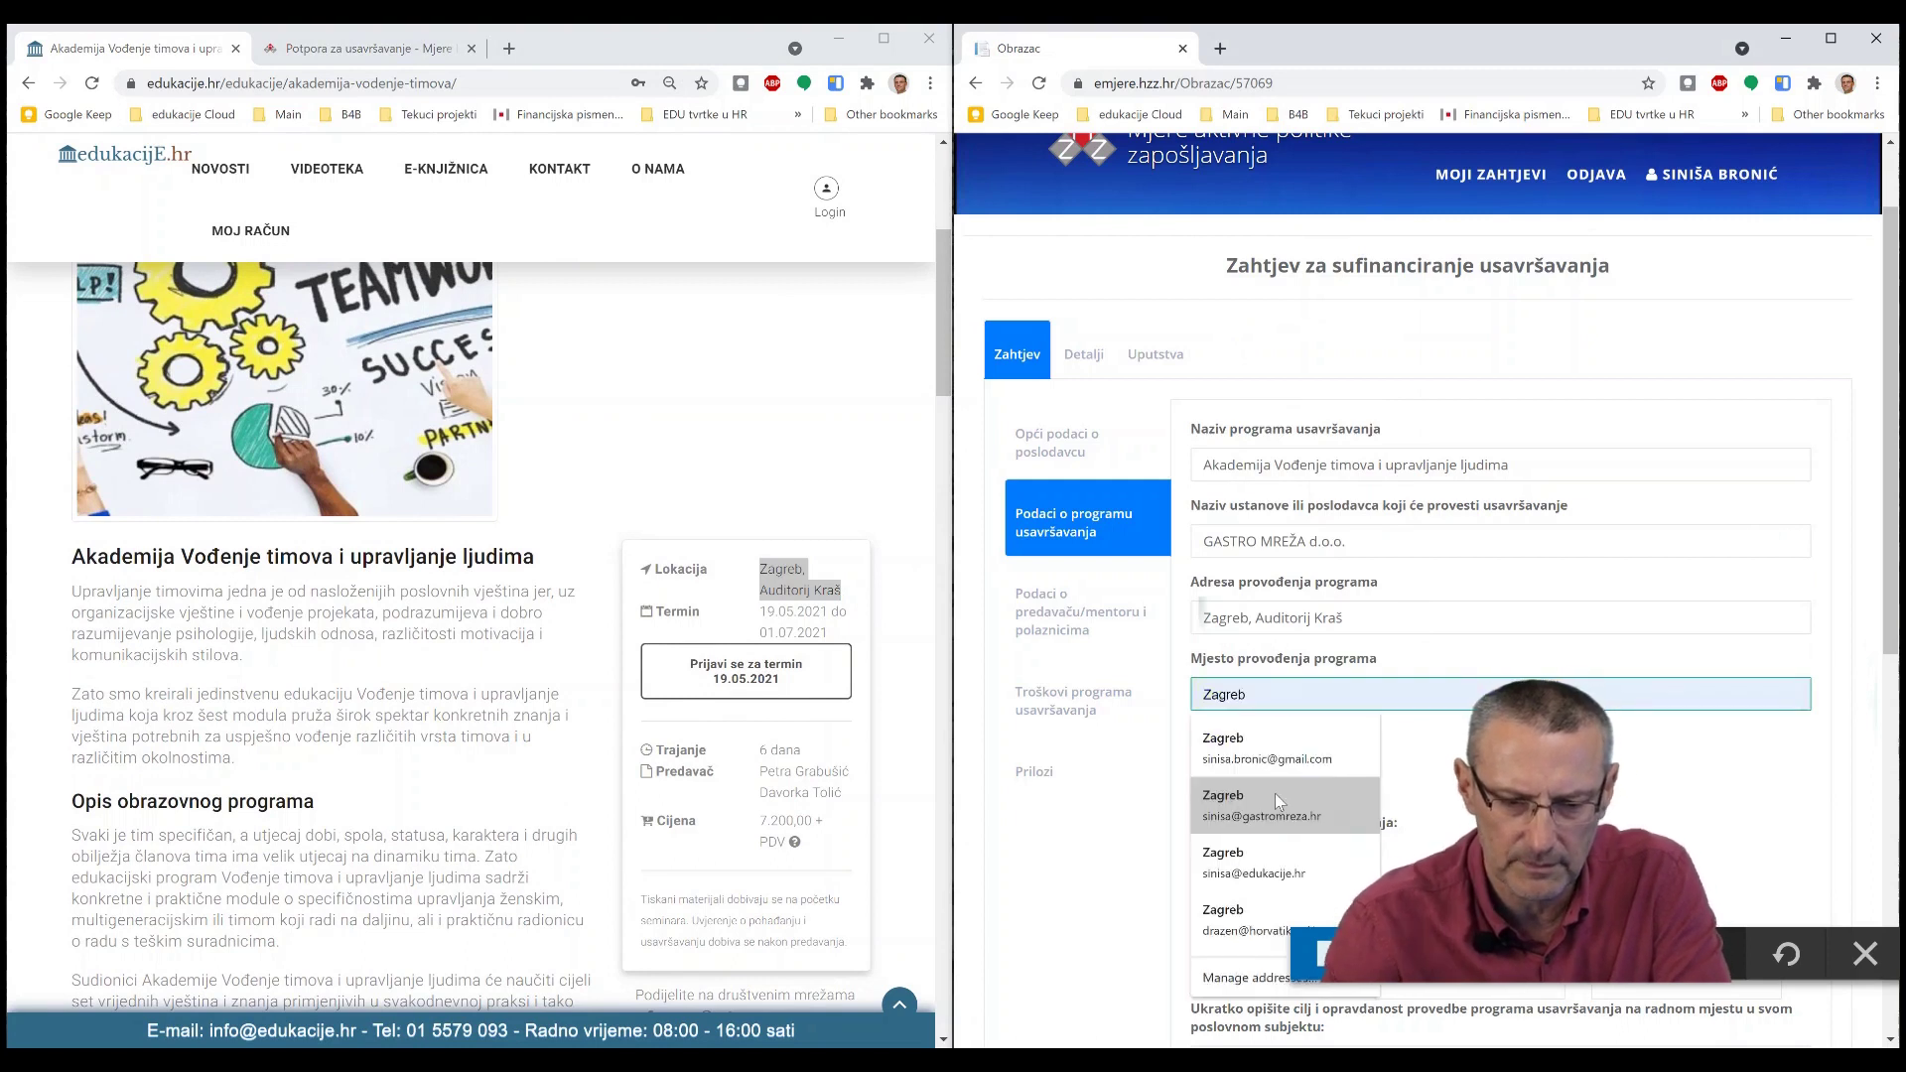
left_click(1394, 778)
- Enter 24 as the number of training hours
scroll(1374, 784, "down", 1)
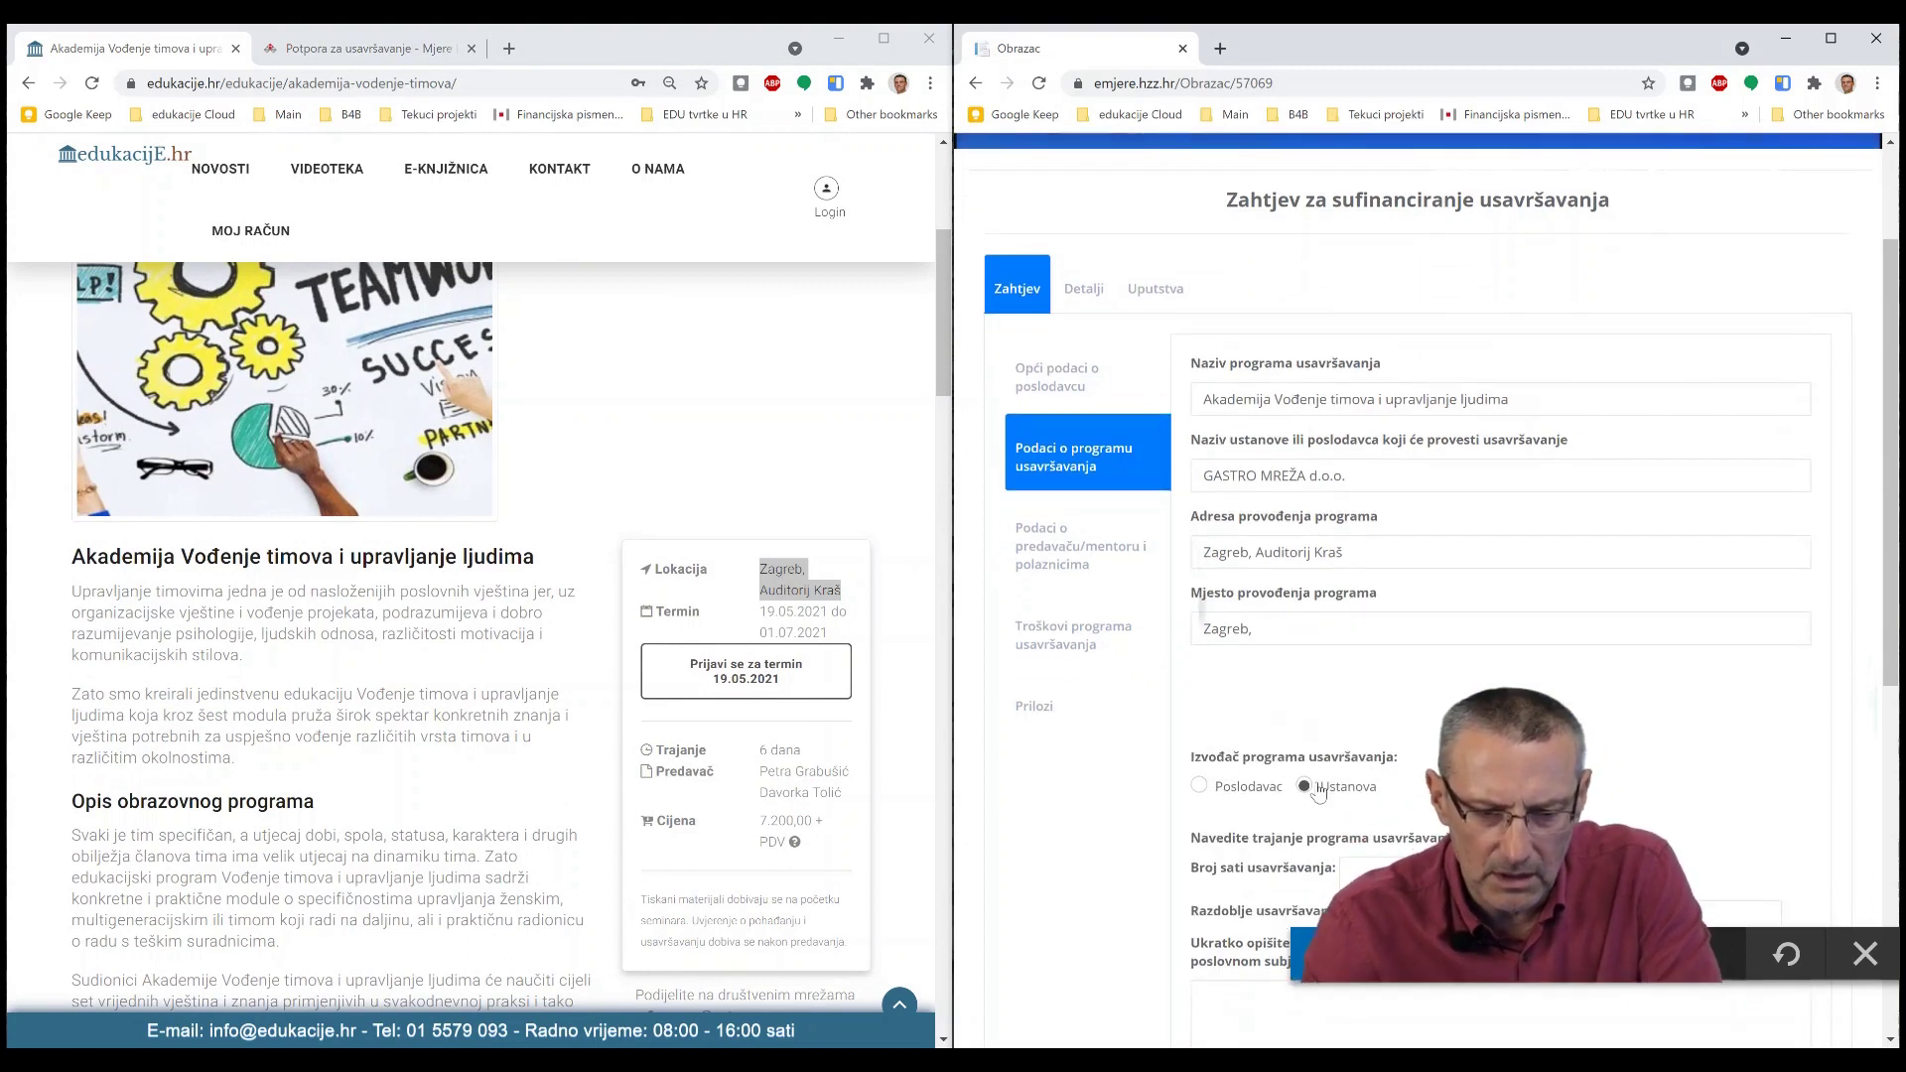
scroll(1388, 784, "down", 1)
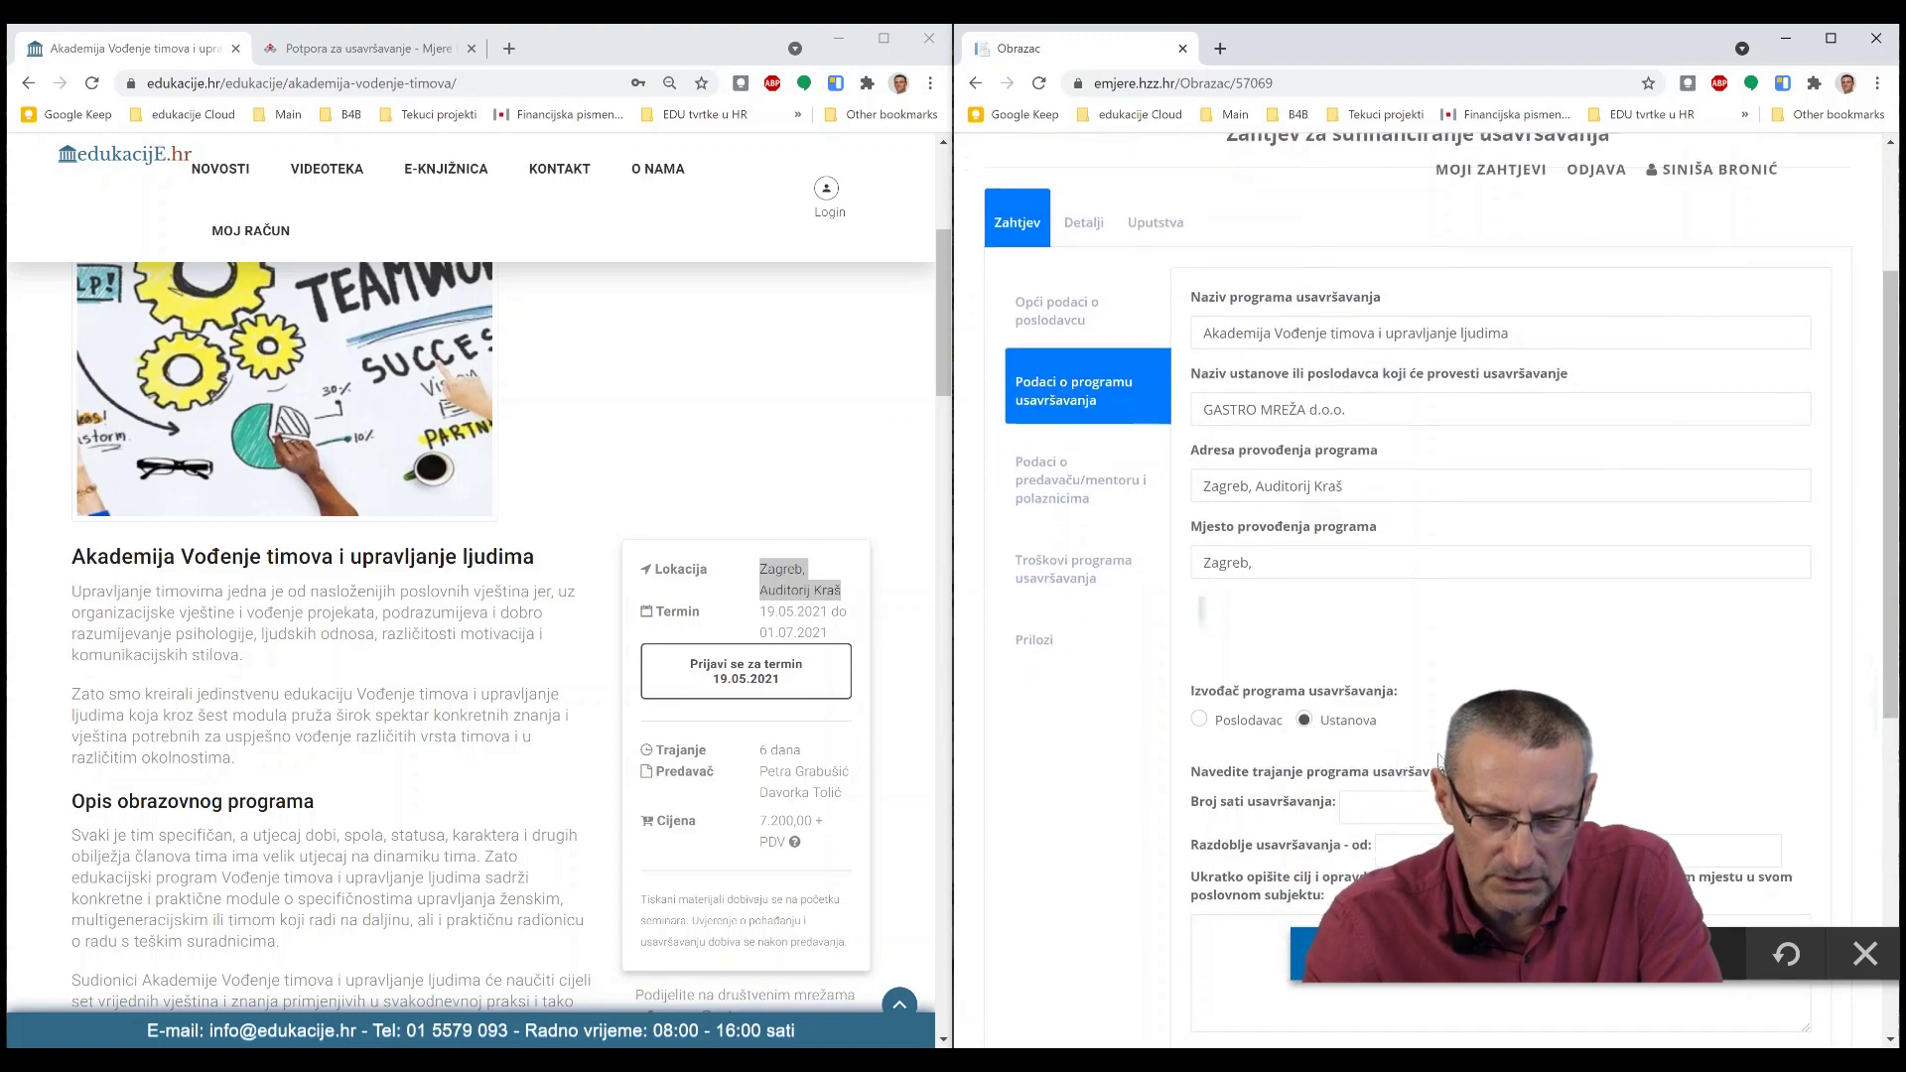
left_click(1366, 802)
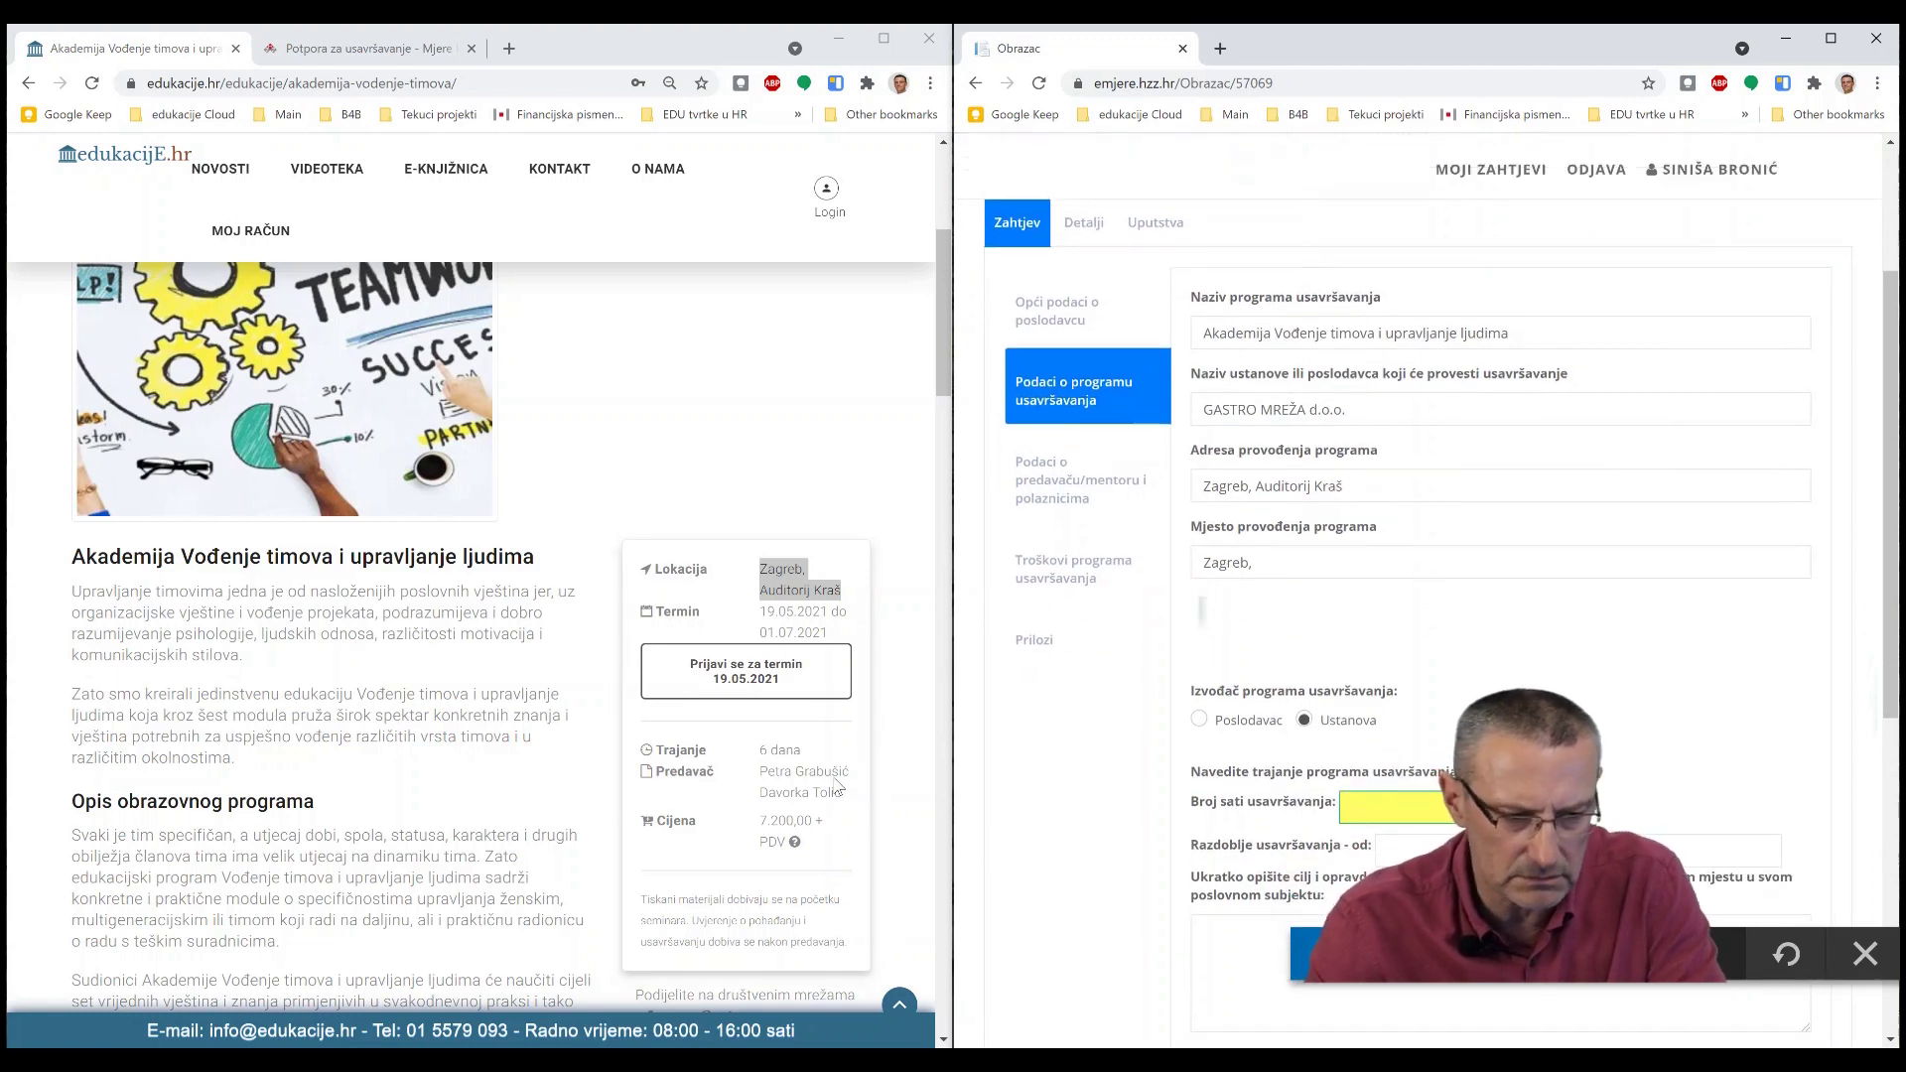
scroll(645, 786, "down", 3)
scroll(646, 786, "down", 1)
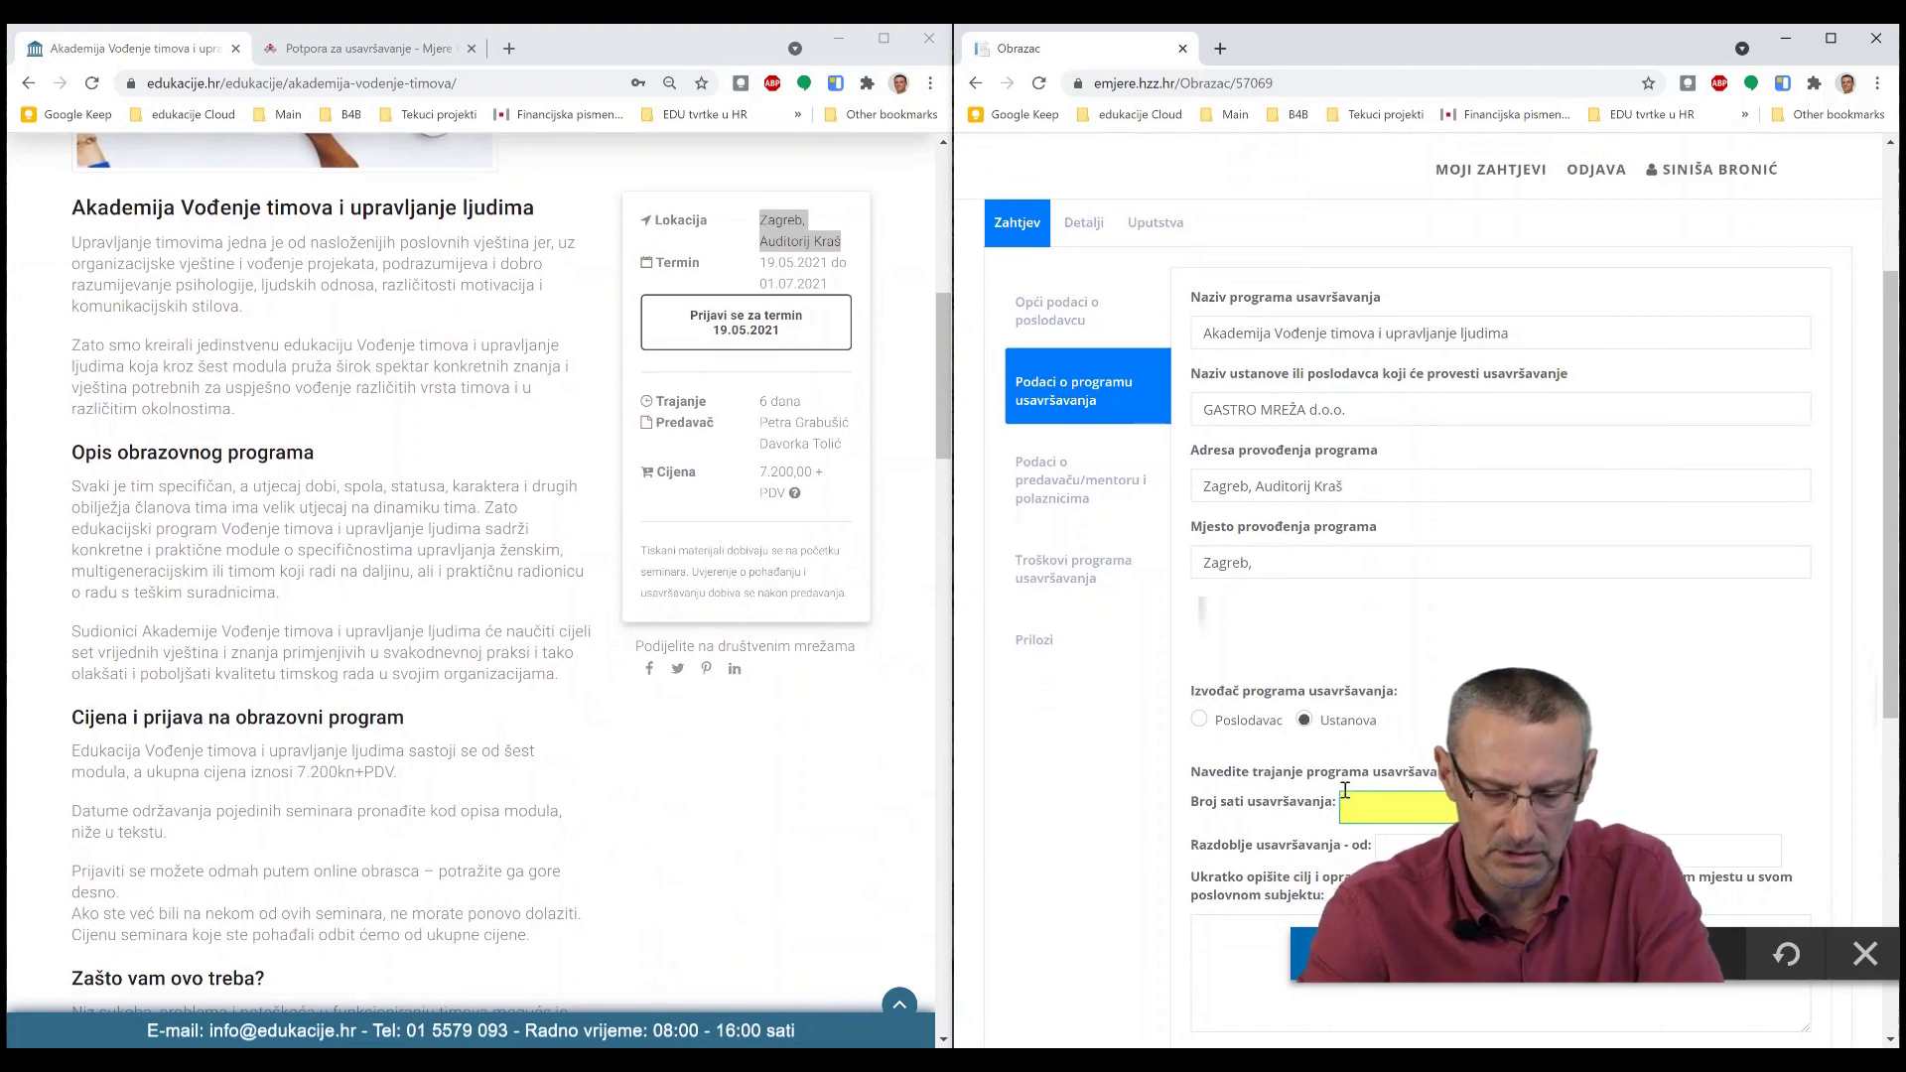
type("2")
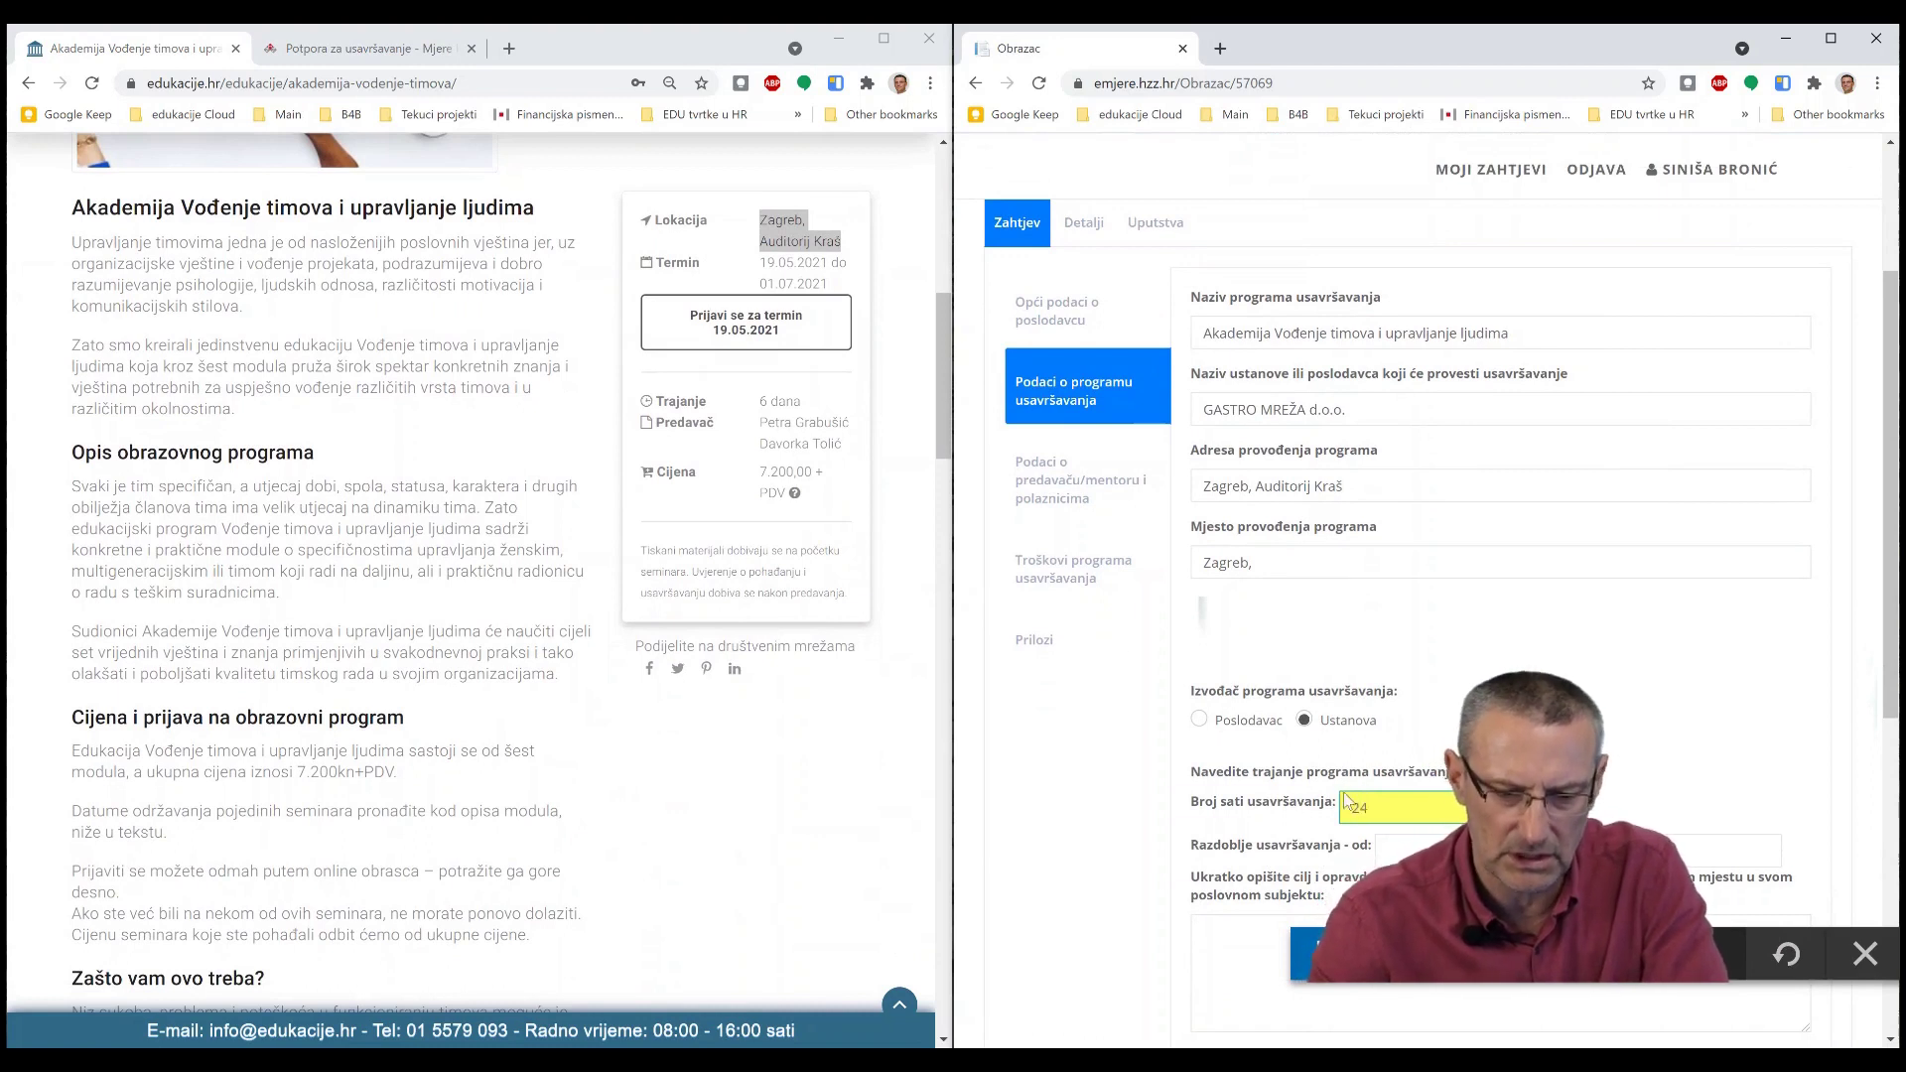
type("4")
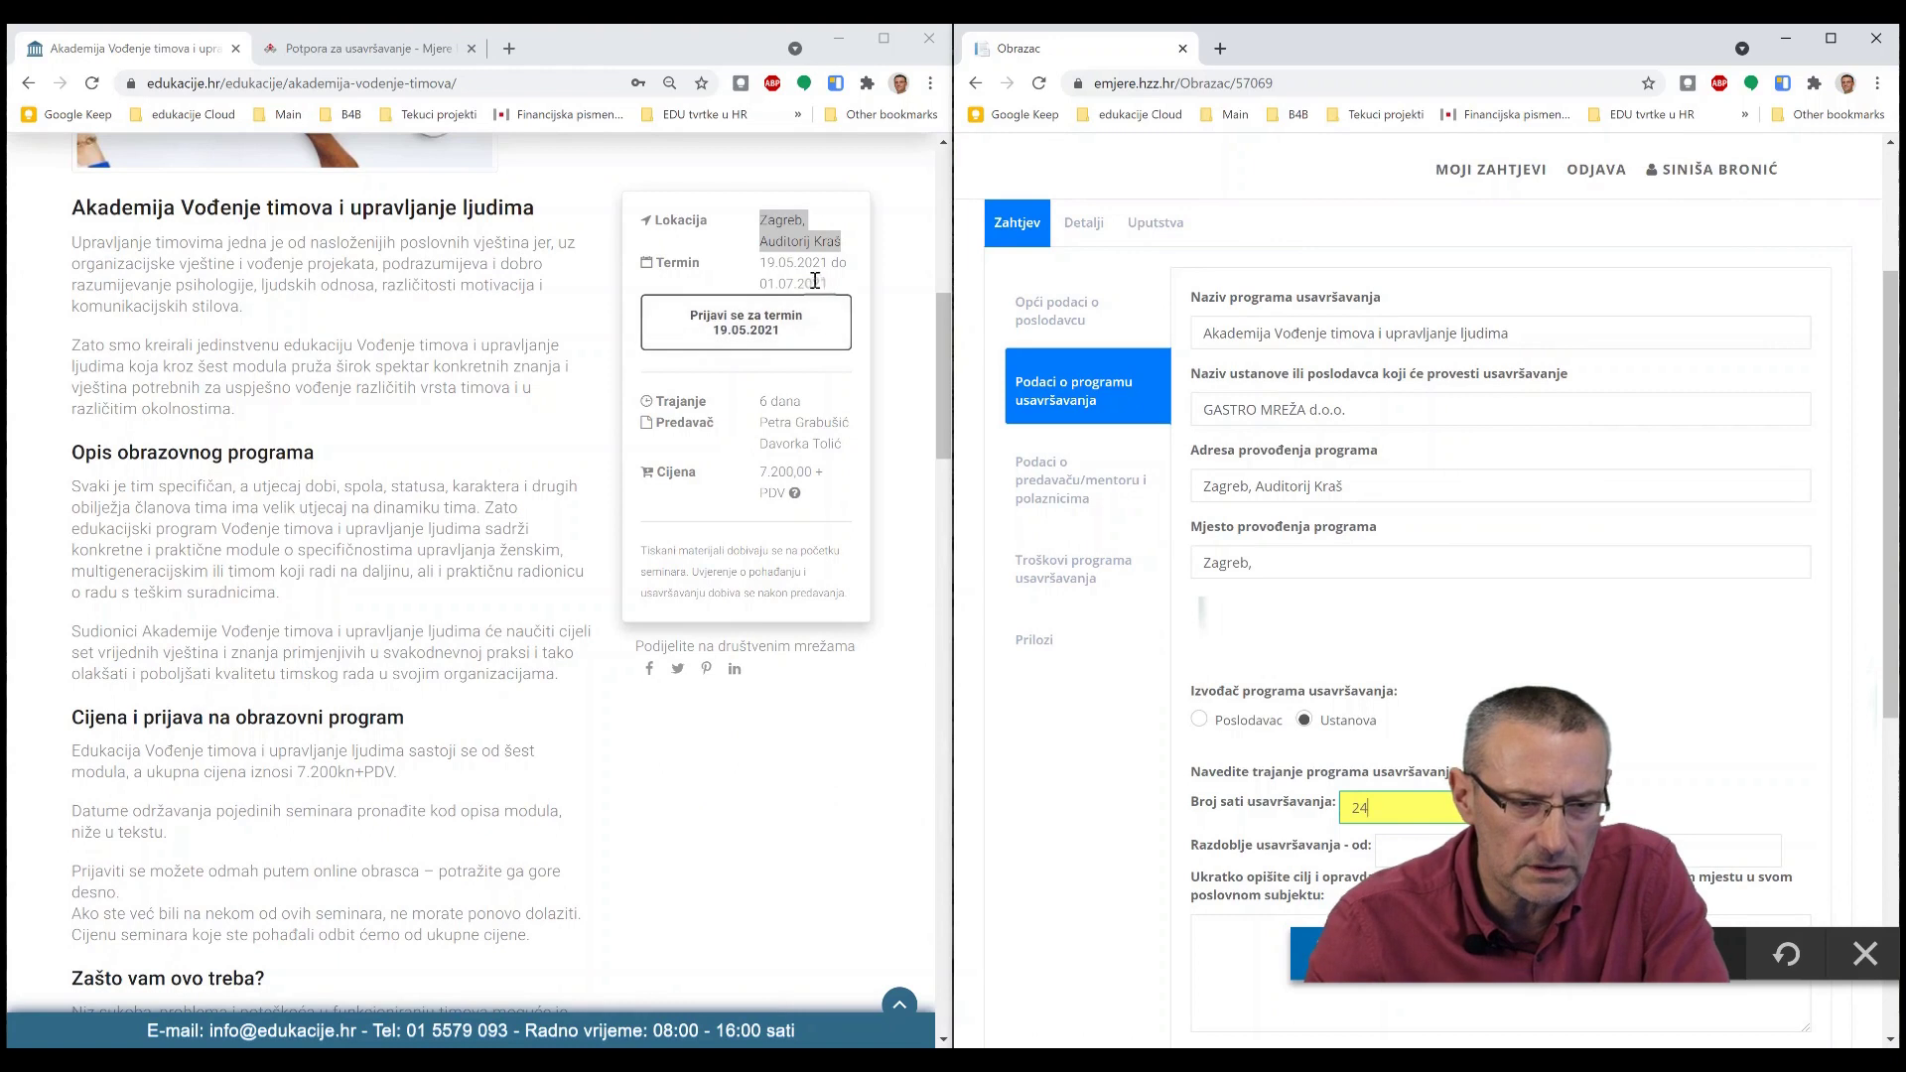
- Set the training period from 19.05.2021 to 01.07.2021 with the date pickers
left_click_drag(794, 285, 795, 270)
left_click(765, 263)
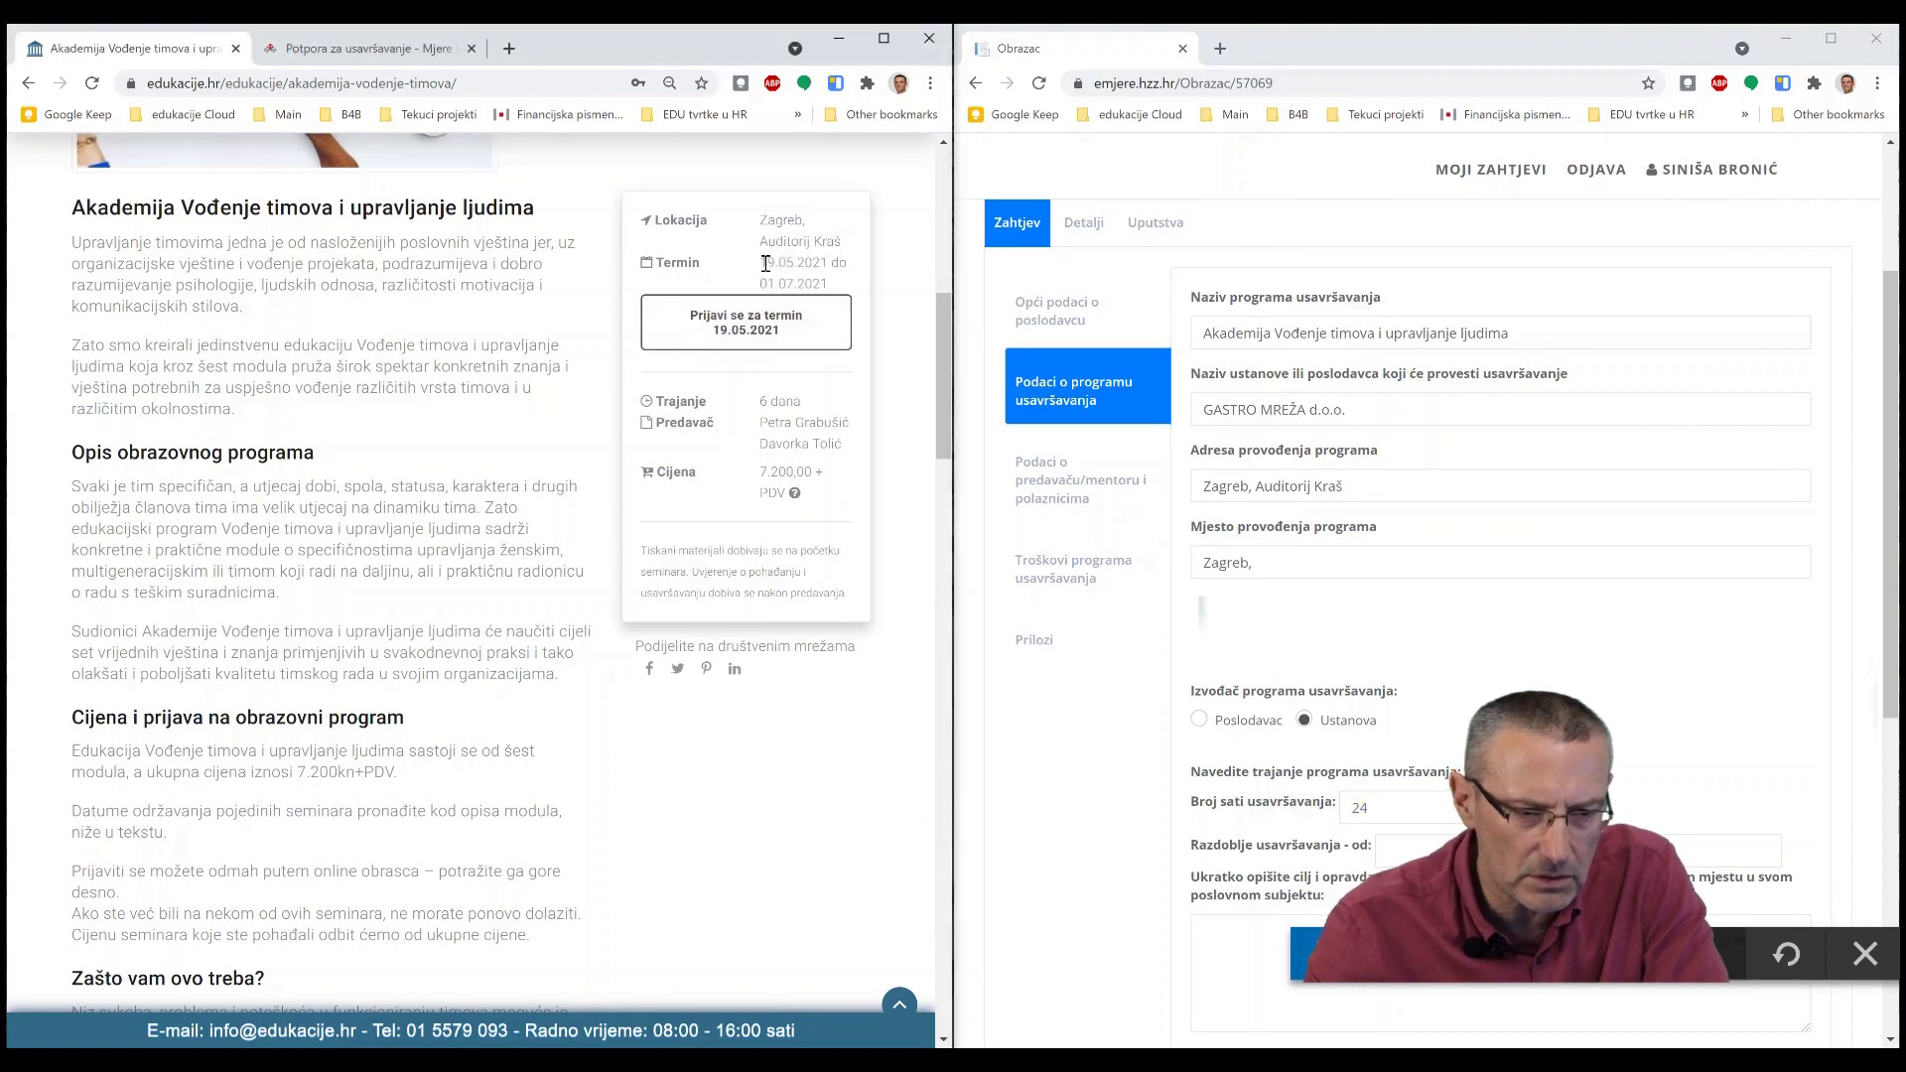
left_click(1409, 850)
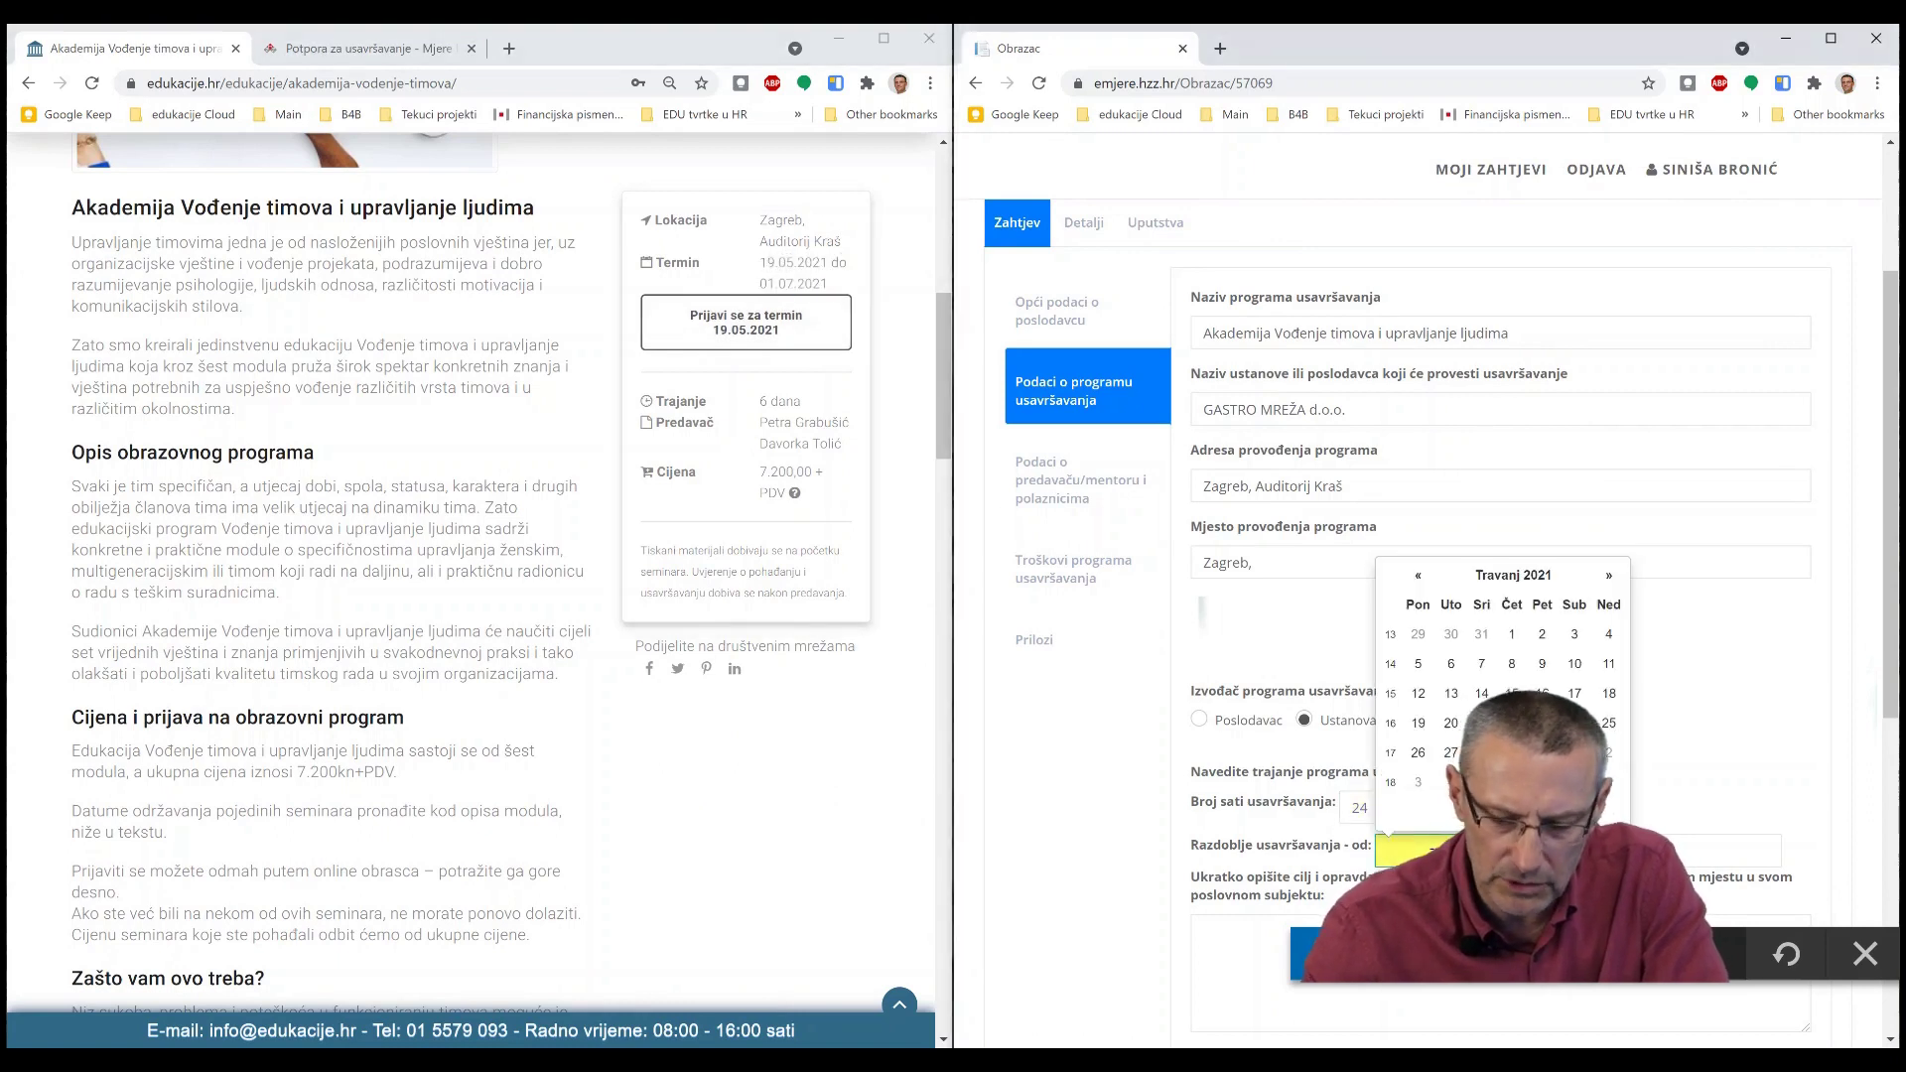
left_click(1608, 576)
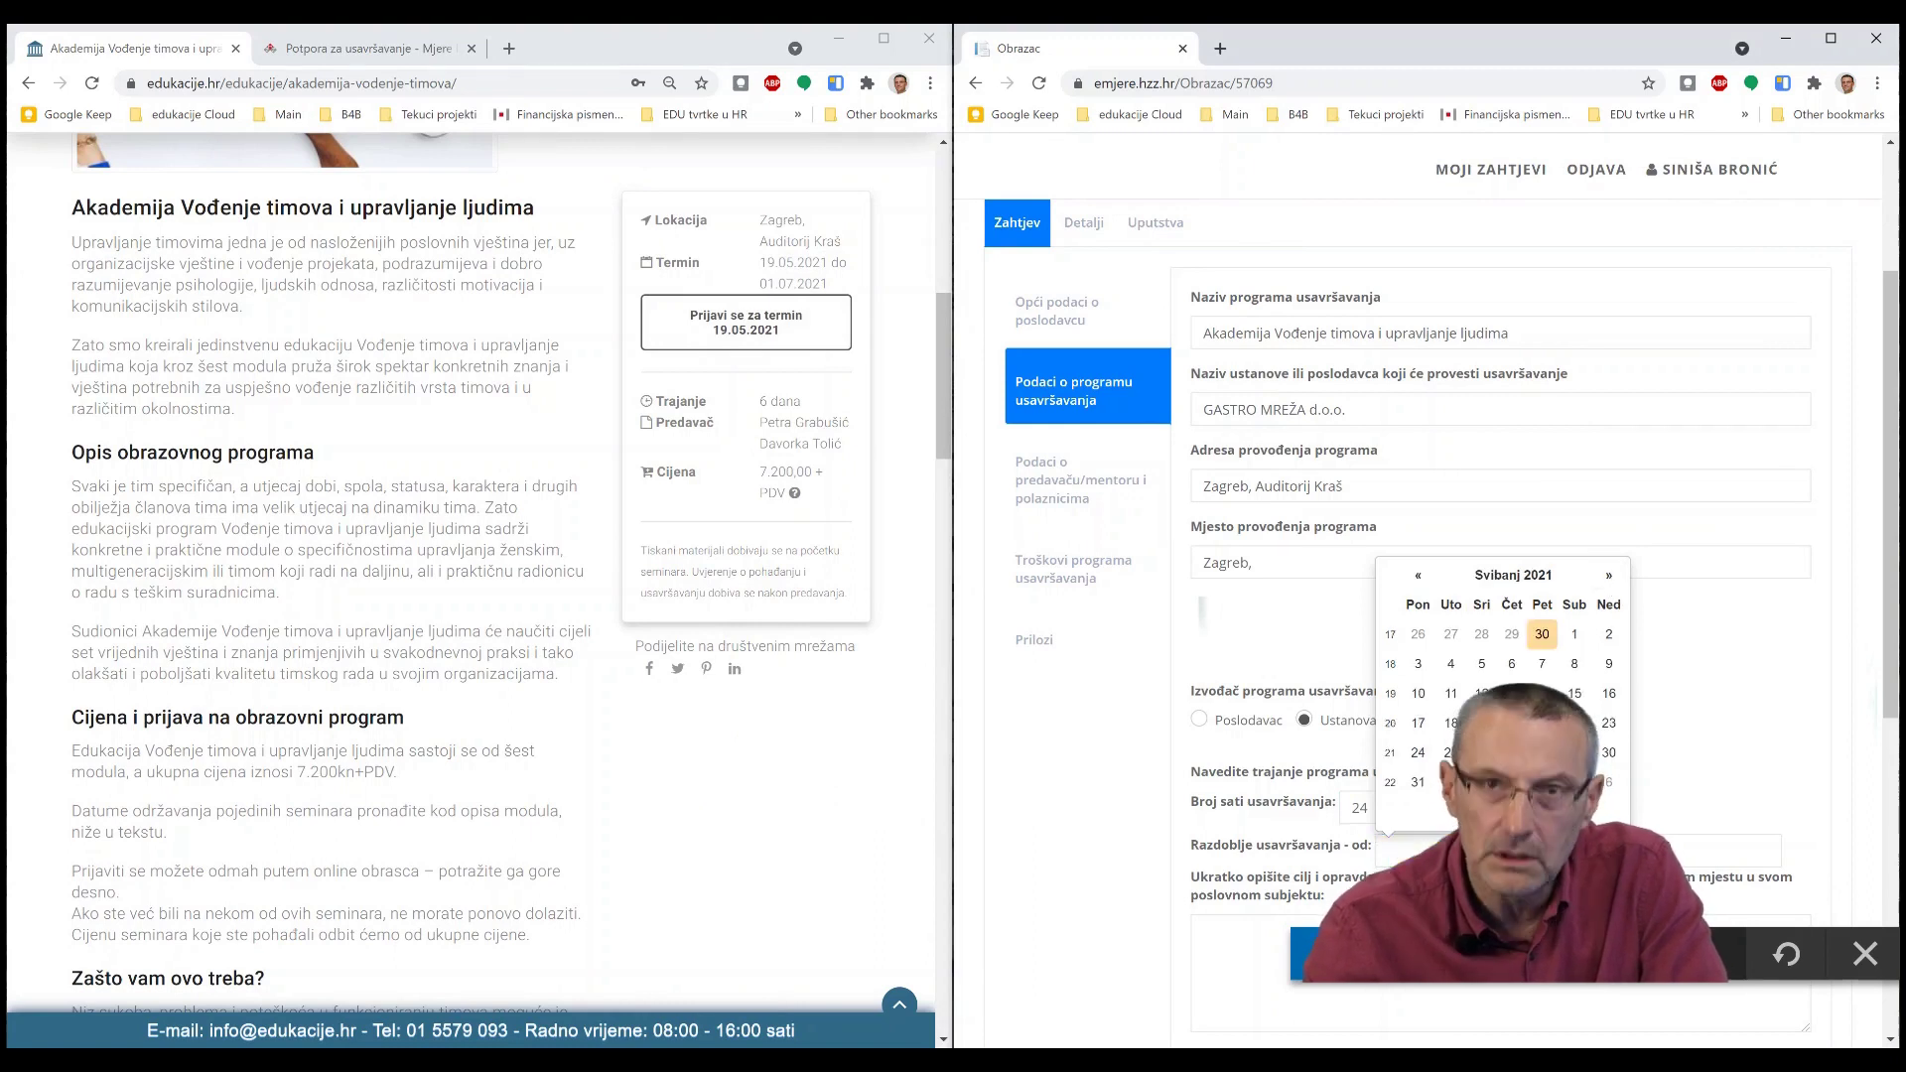
left_click(1481, 723)
left_click(1687, 850)
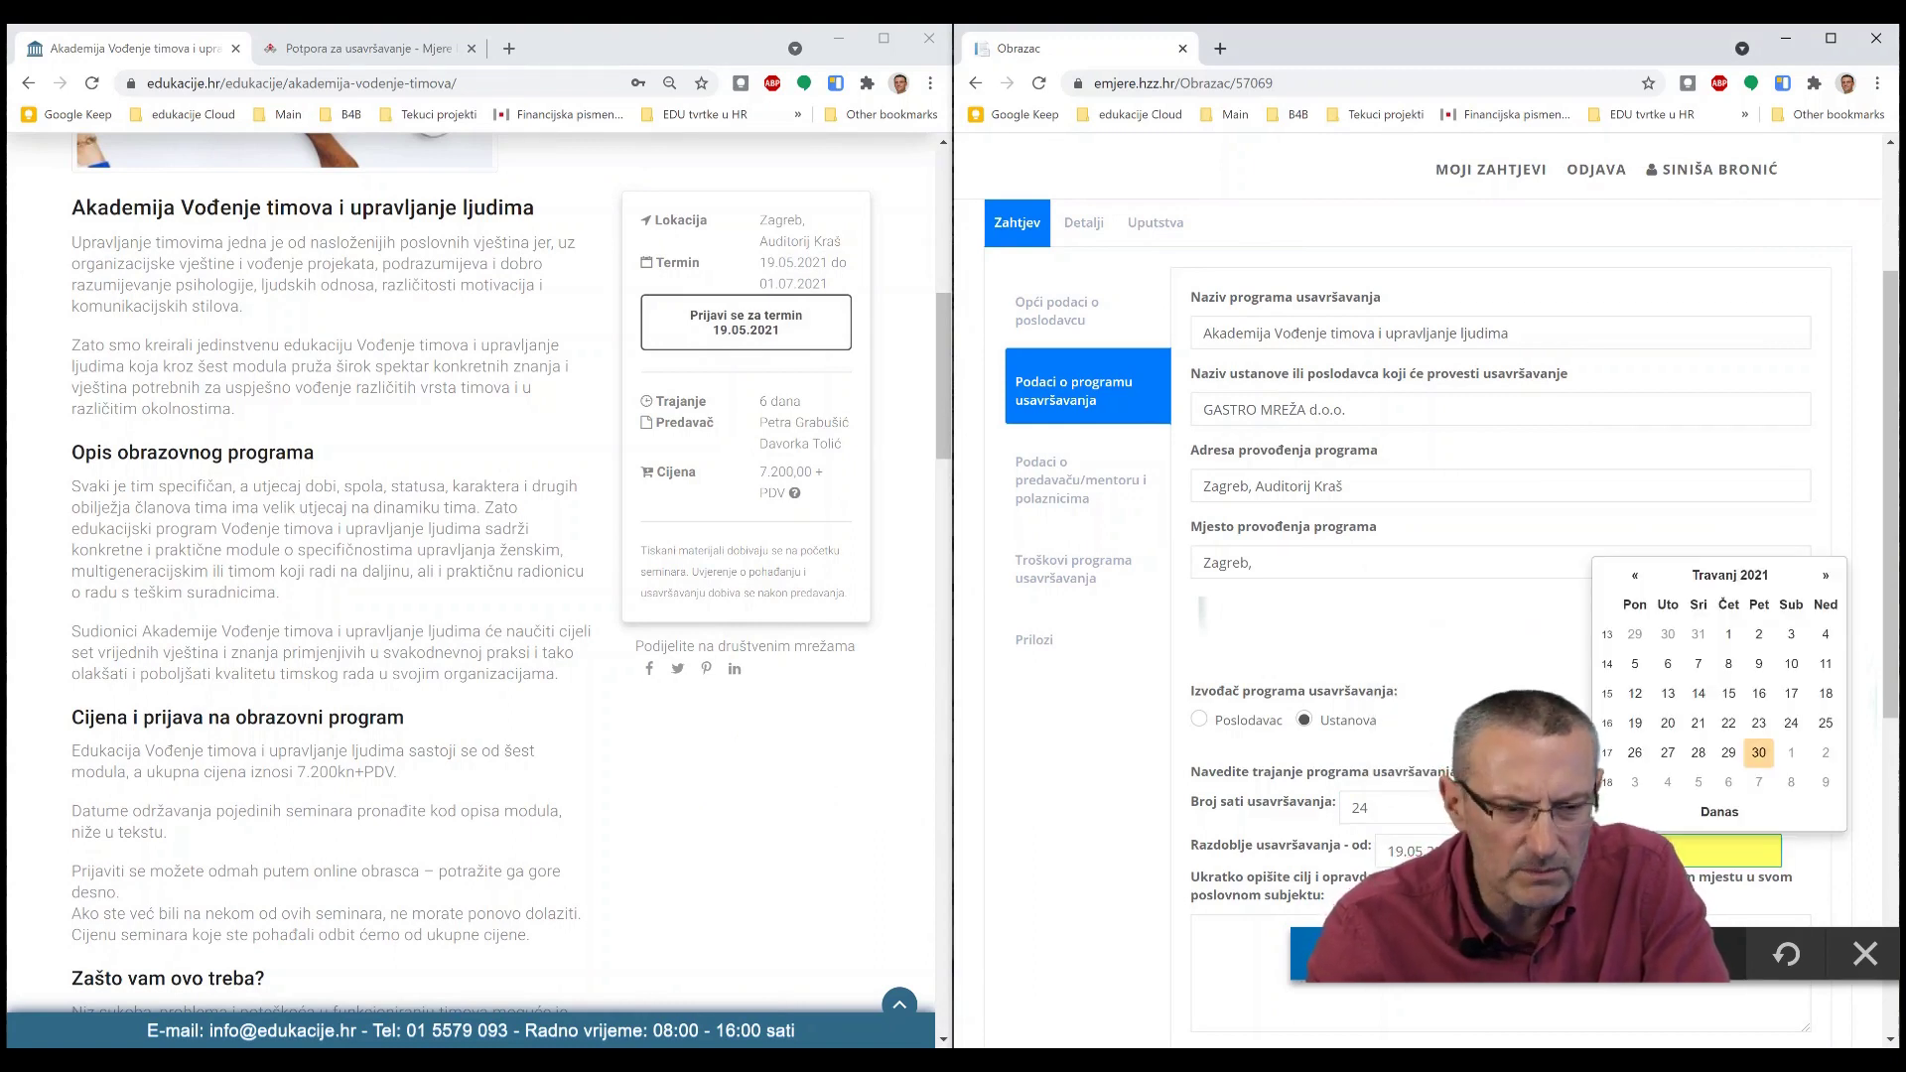
left_click(1824, 577)
left_click(1824, 576)
left_click(1825, 577)
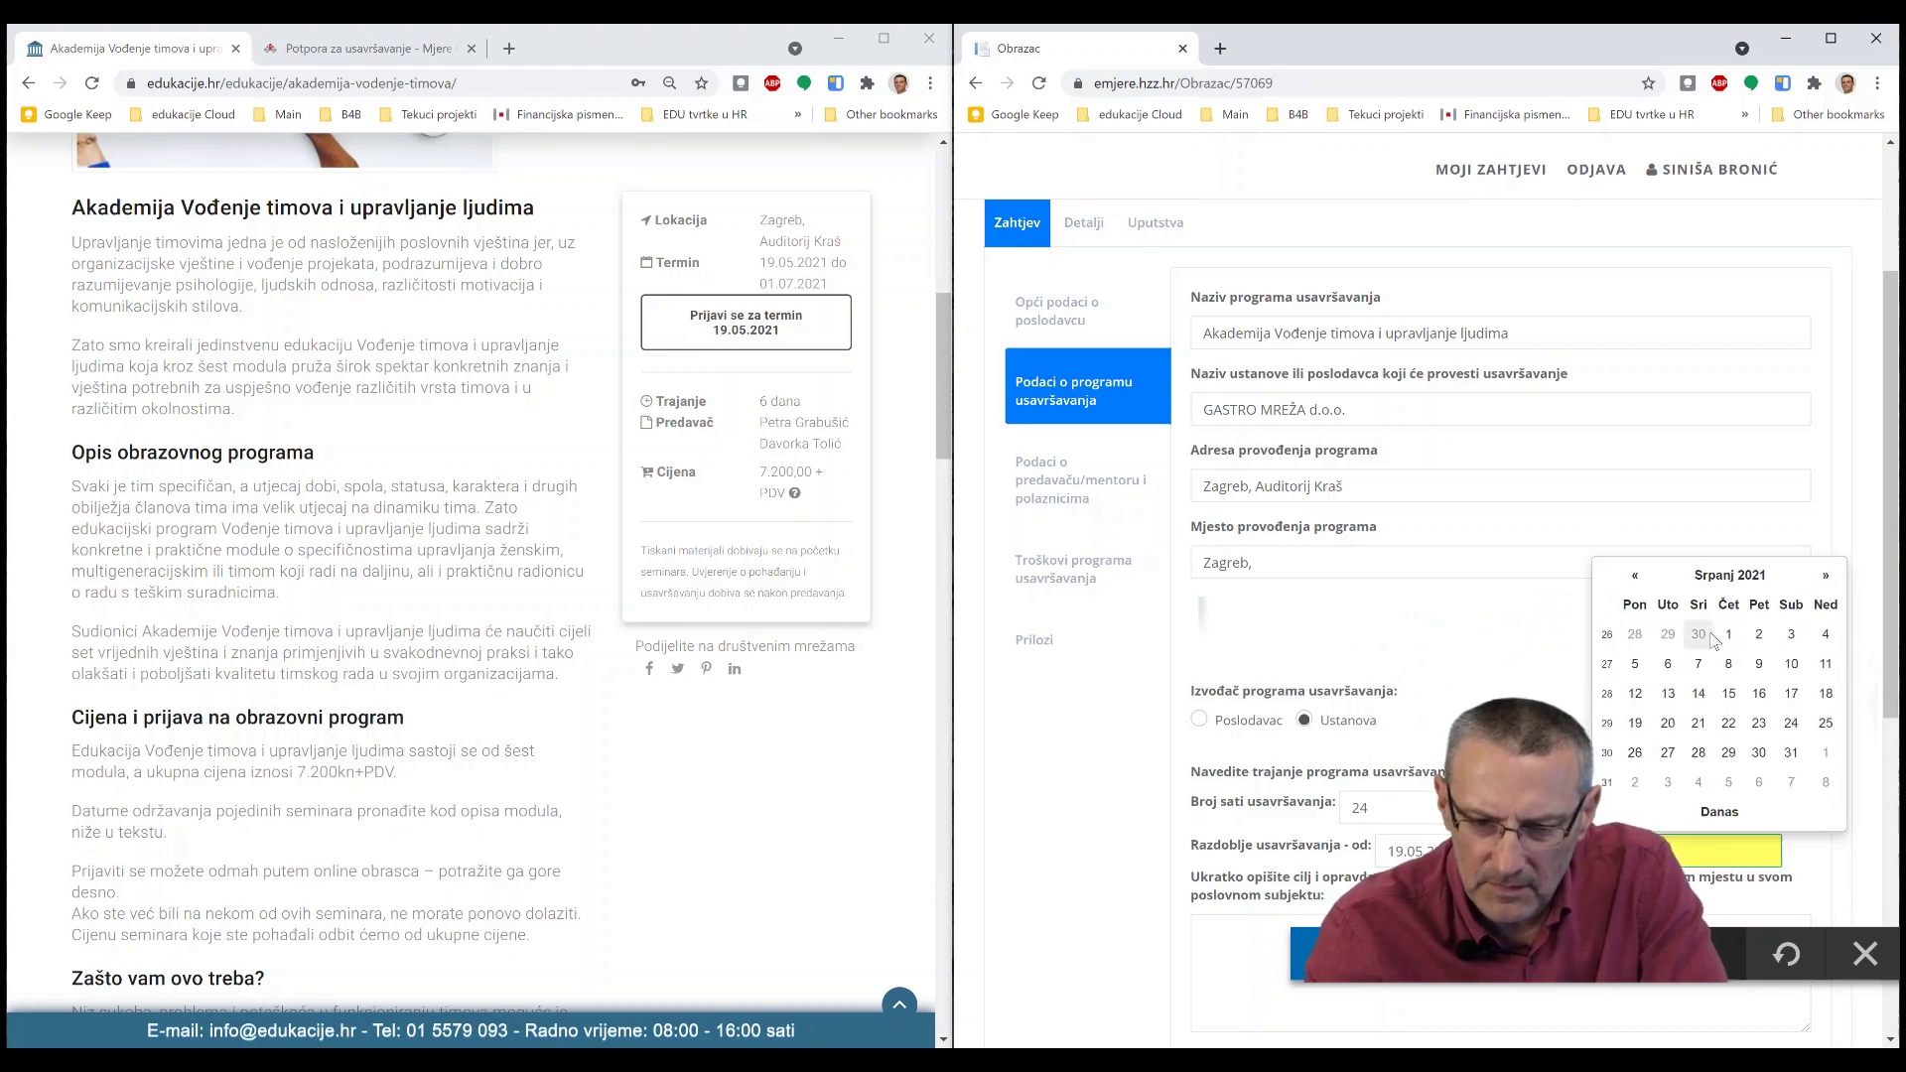
left_click(1734, 637)
scroll(1396, 770, "down", 2)
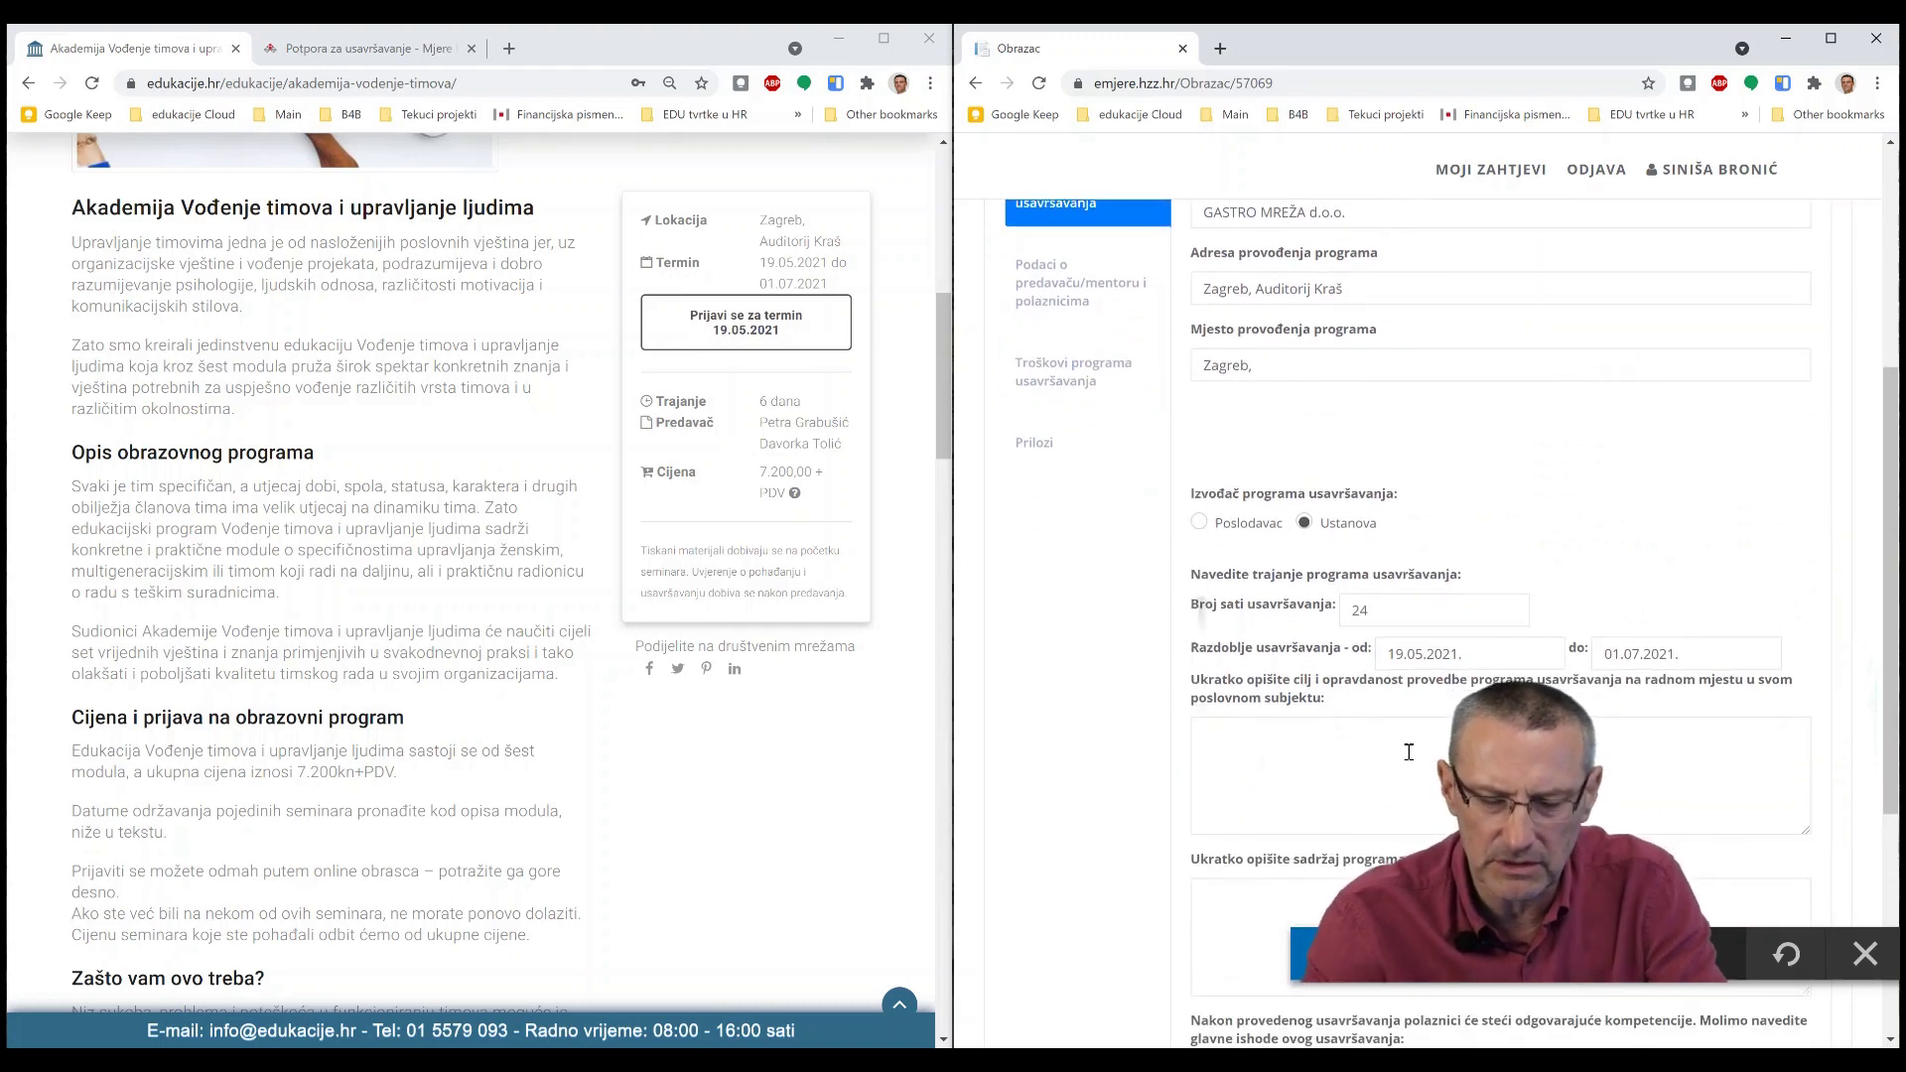
- Fill the goal field with 'Obučiti voditelje' plus the pasted course sentence, trimming leftover words
scroll(672, 770, "up", 2)
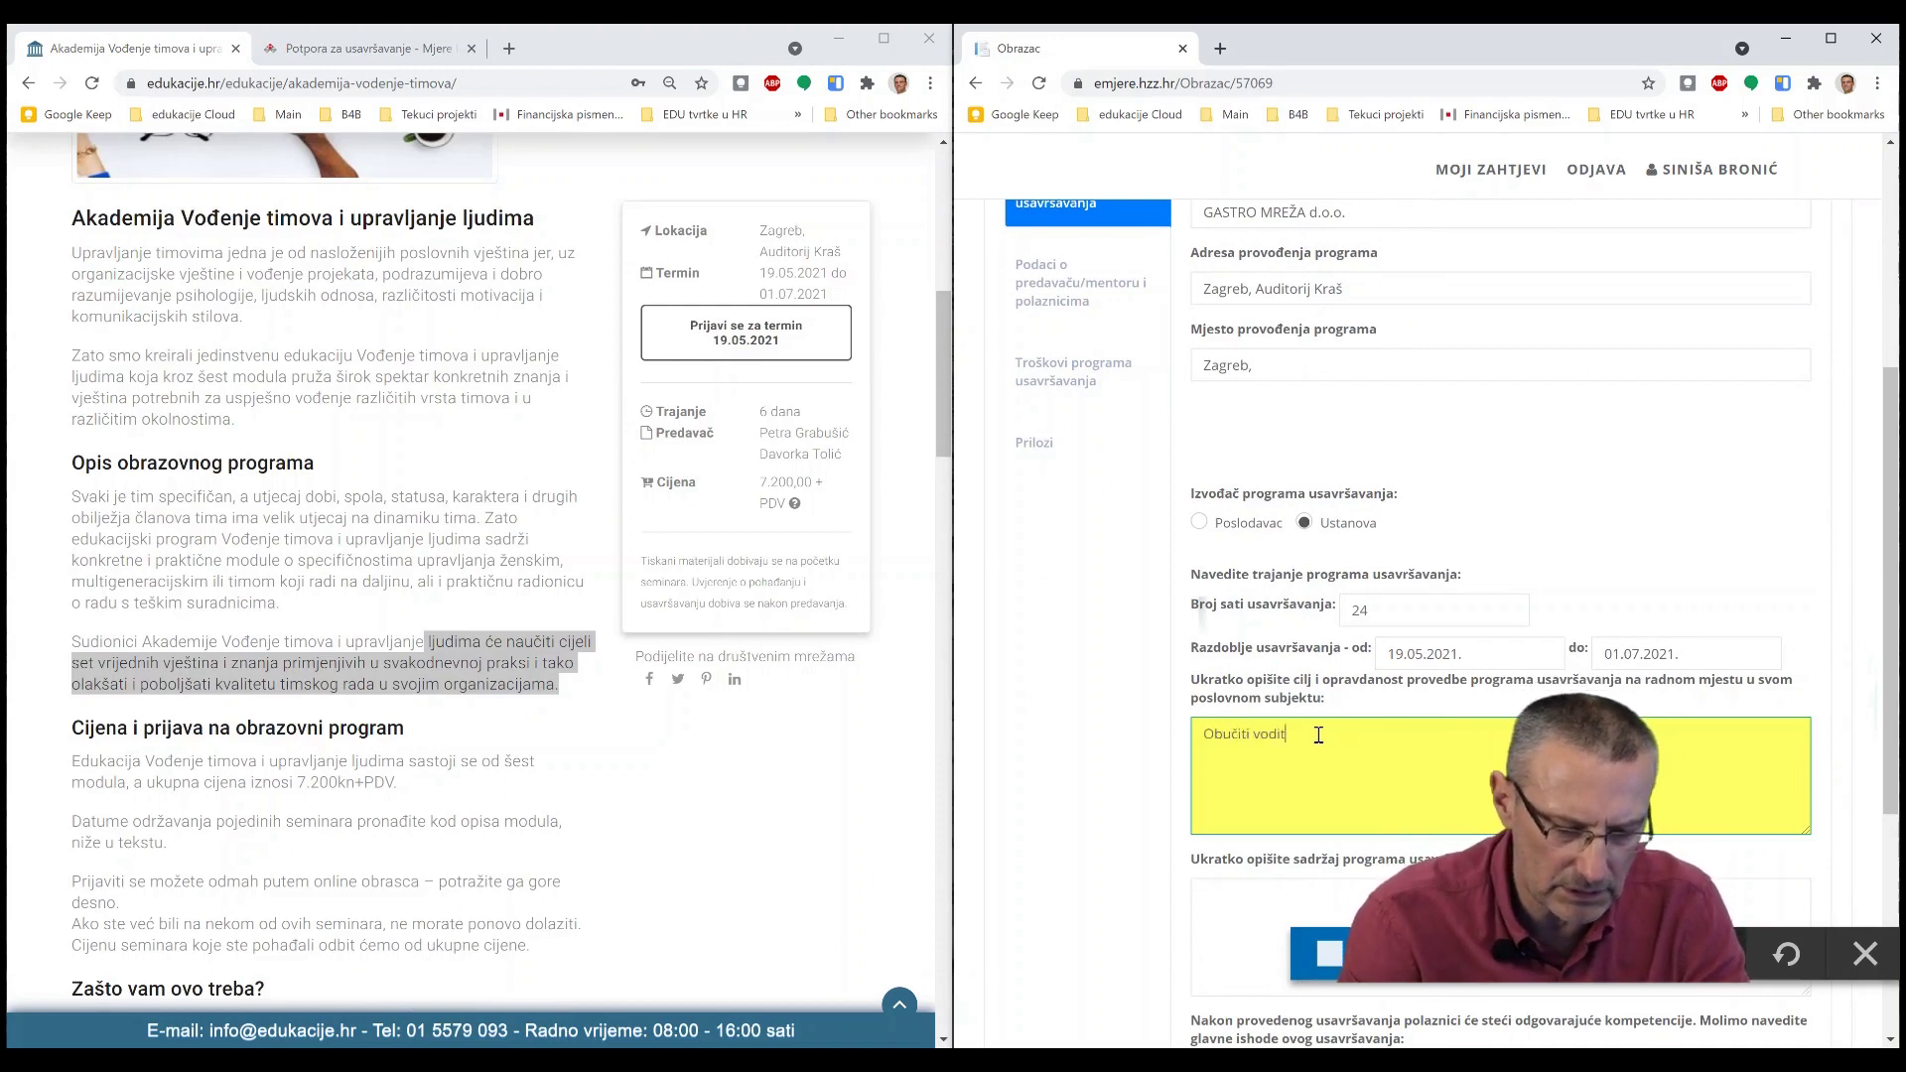
type("ljudima će naučiti cijeli set vrijednih vještina i znanja primjenjivih u svakodnevnoj praksi i tako olakšati i poboljšati kvalitetu timskog rada u svojim organizacijama.")
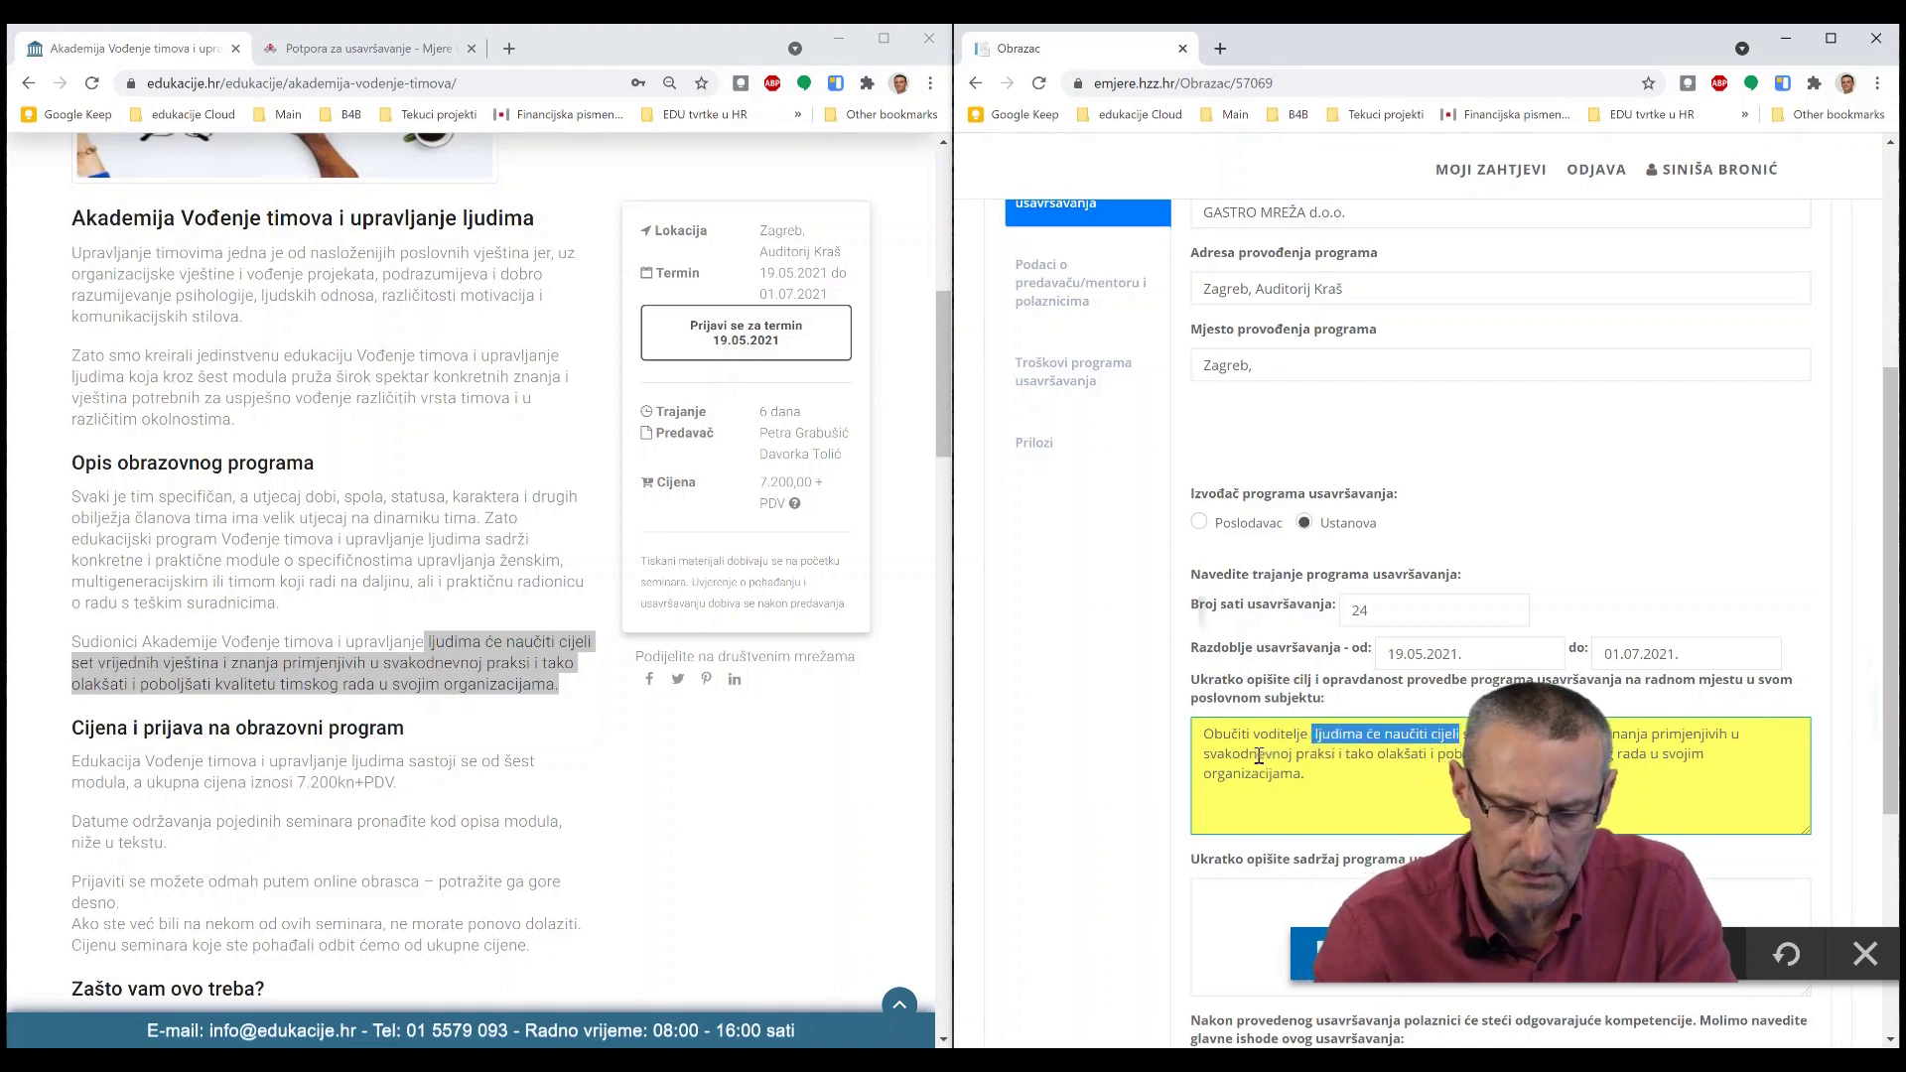
key("BackSpace")
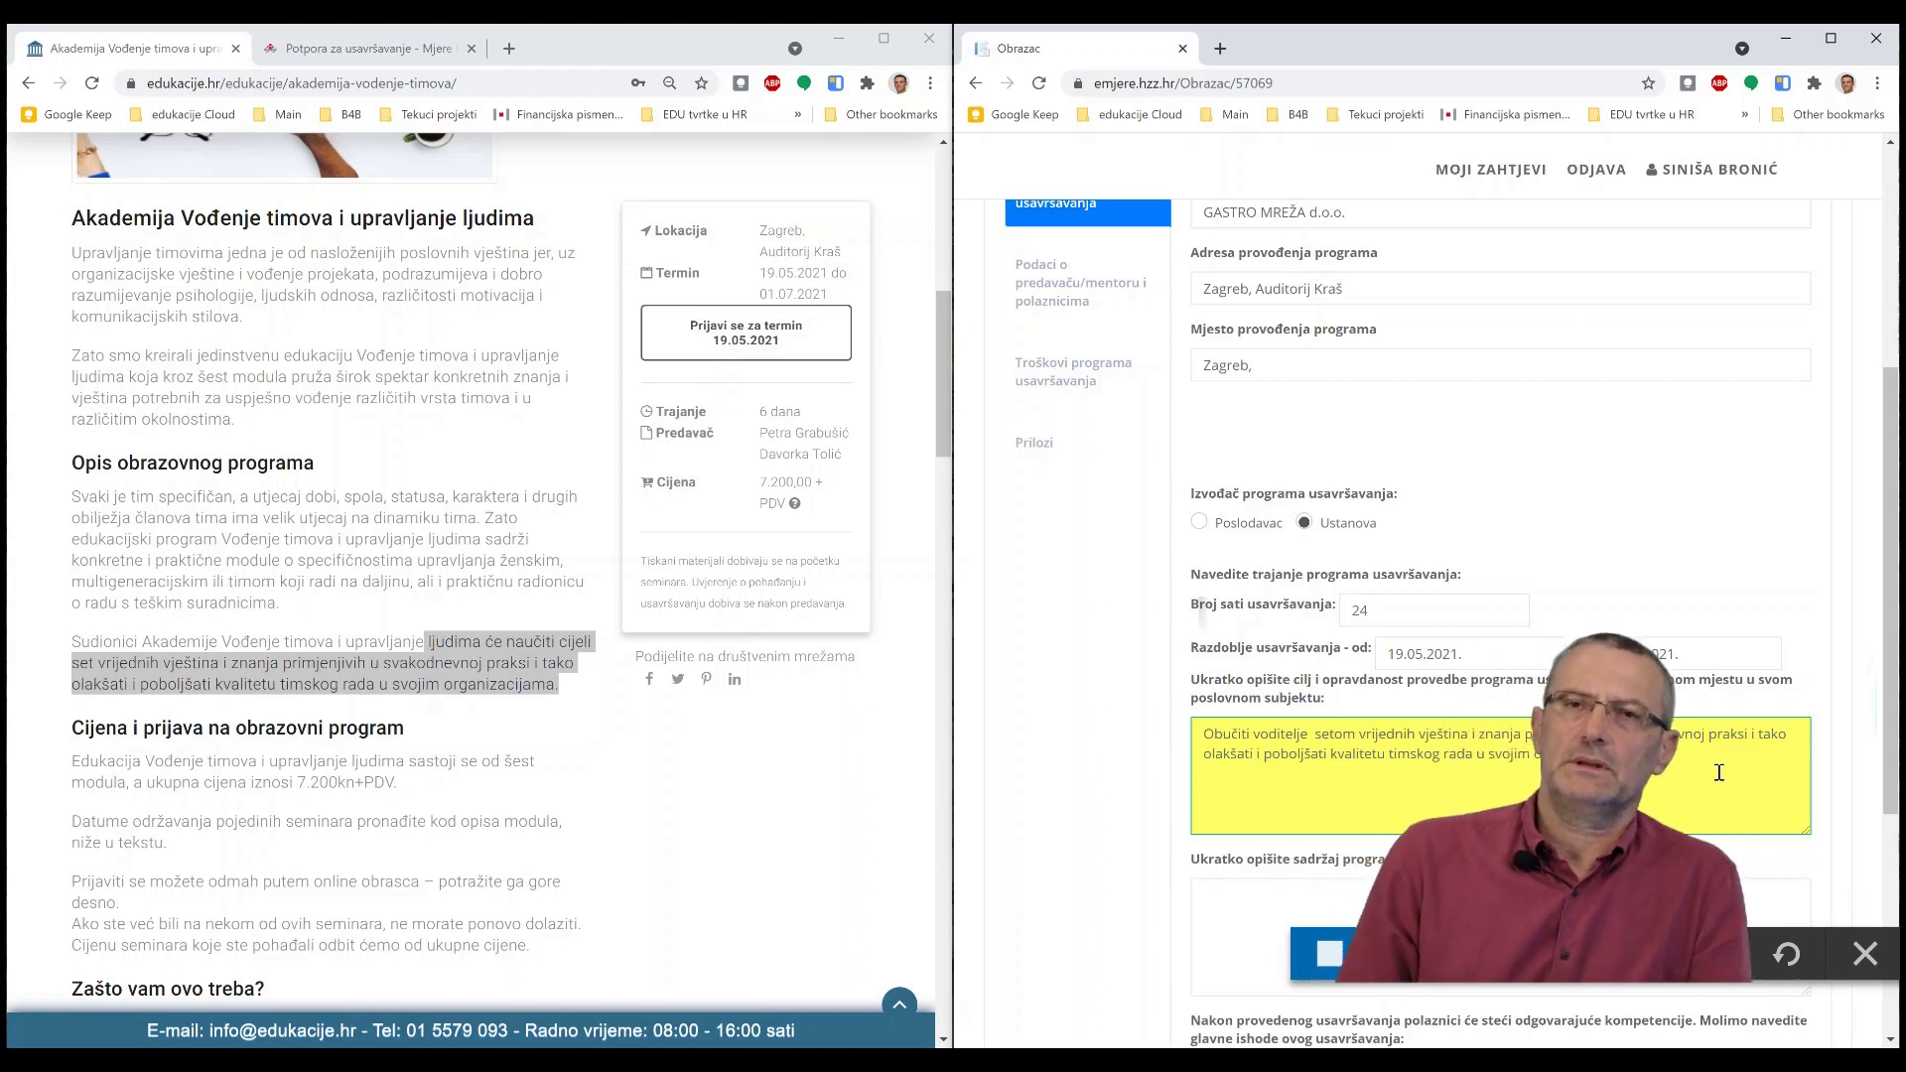
scroll(1697, 731, "down", 2)
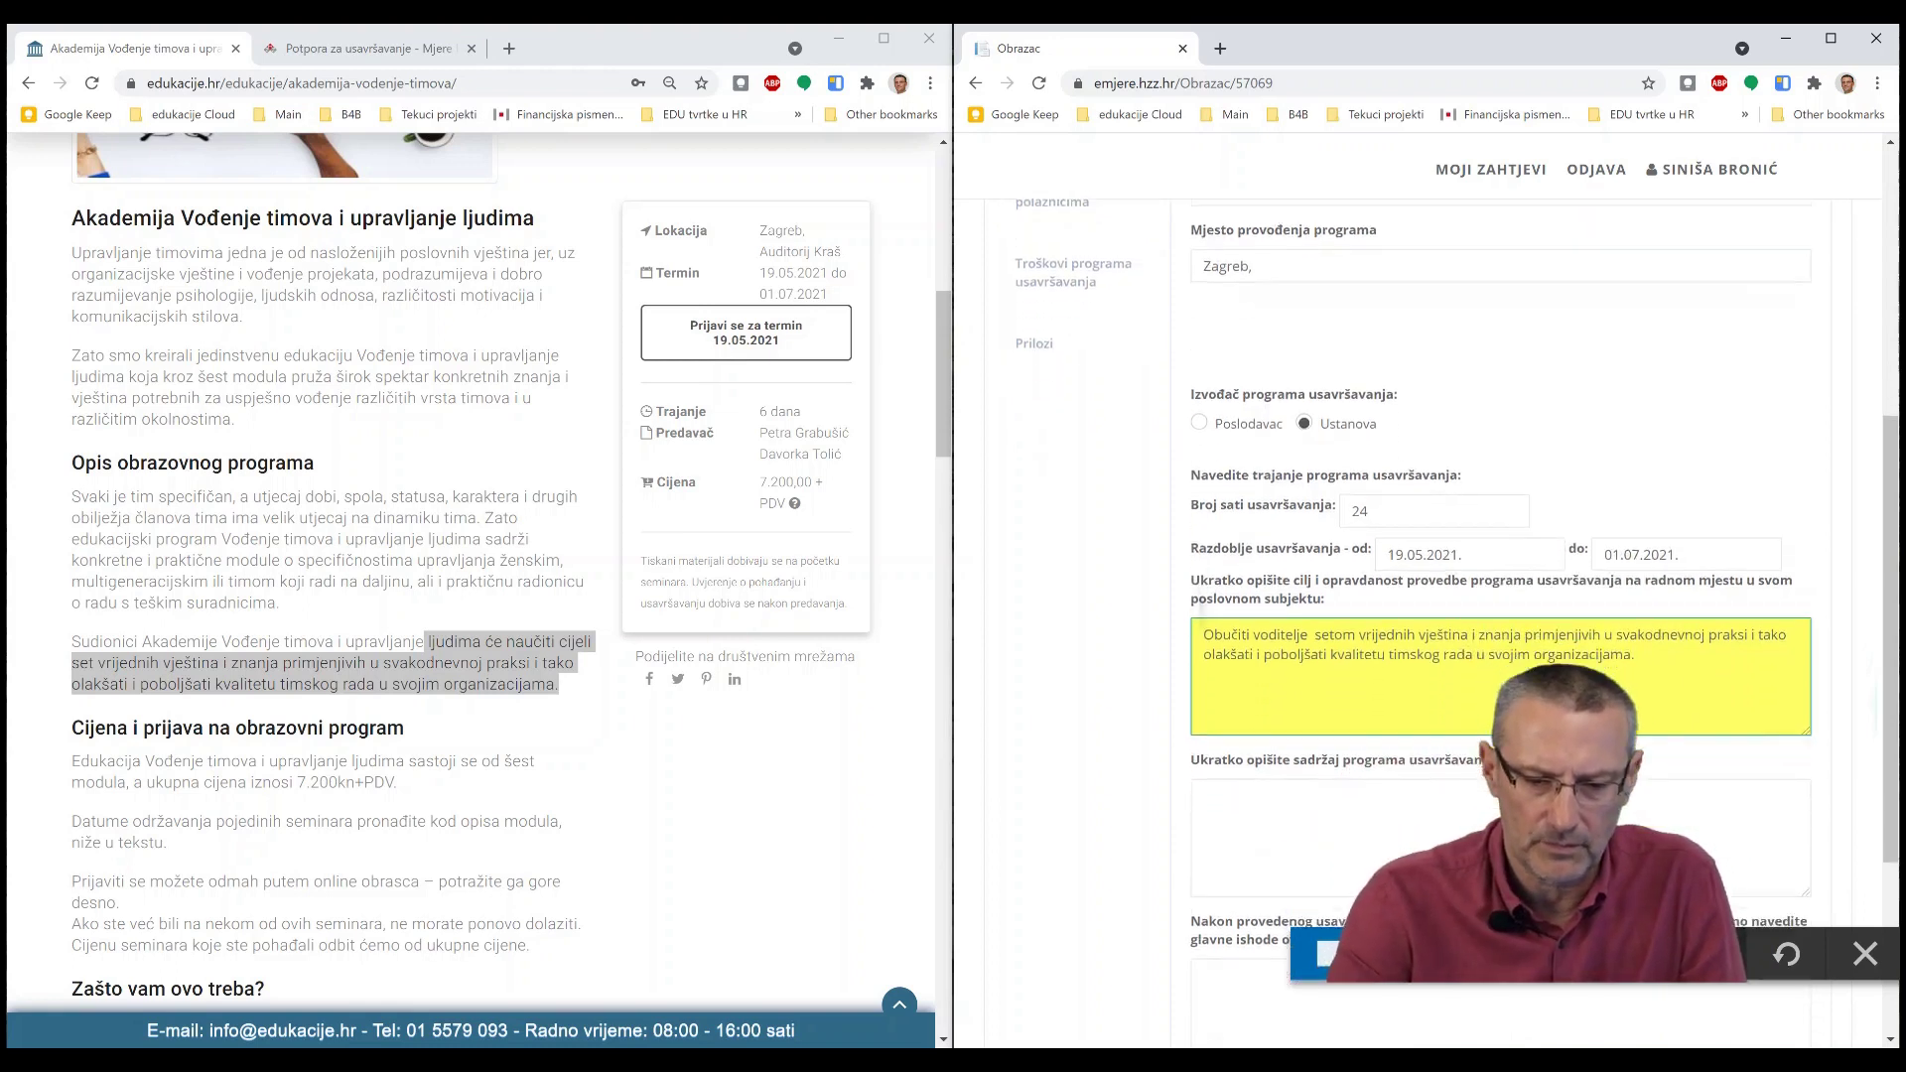
- Paste the course's module descriptions into the 'Ukratko opišite sadržaj' content field
left_click(1268, 754)
scroll(474, 735, "down", 3)
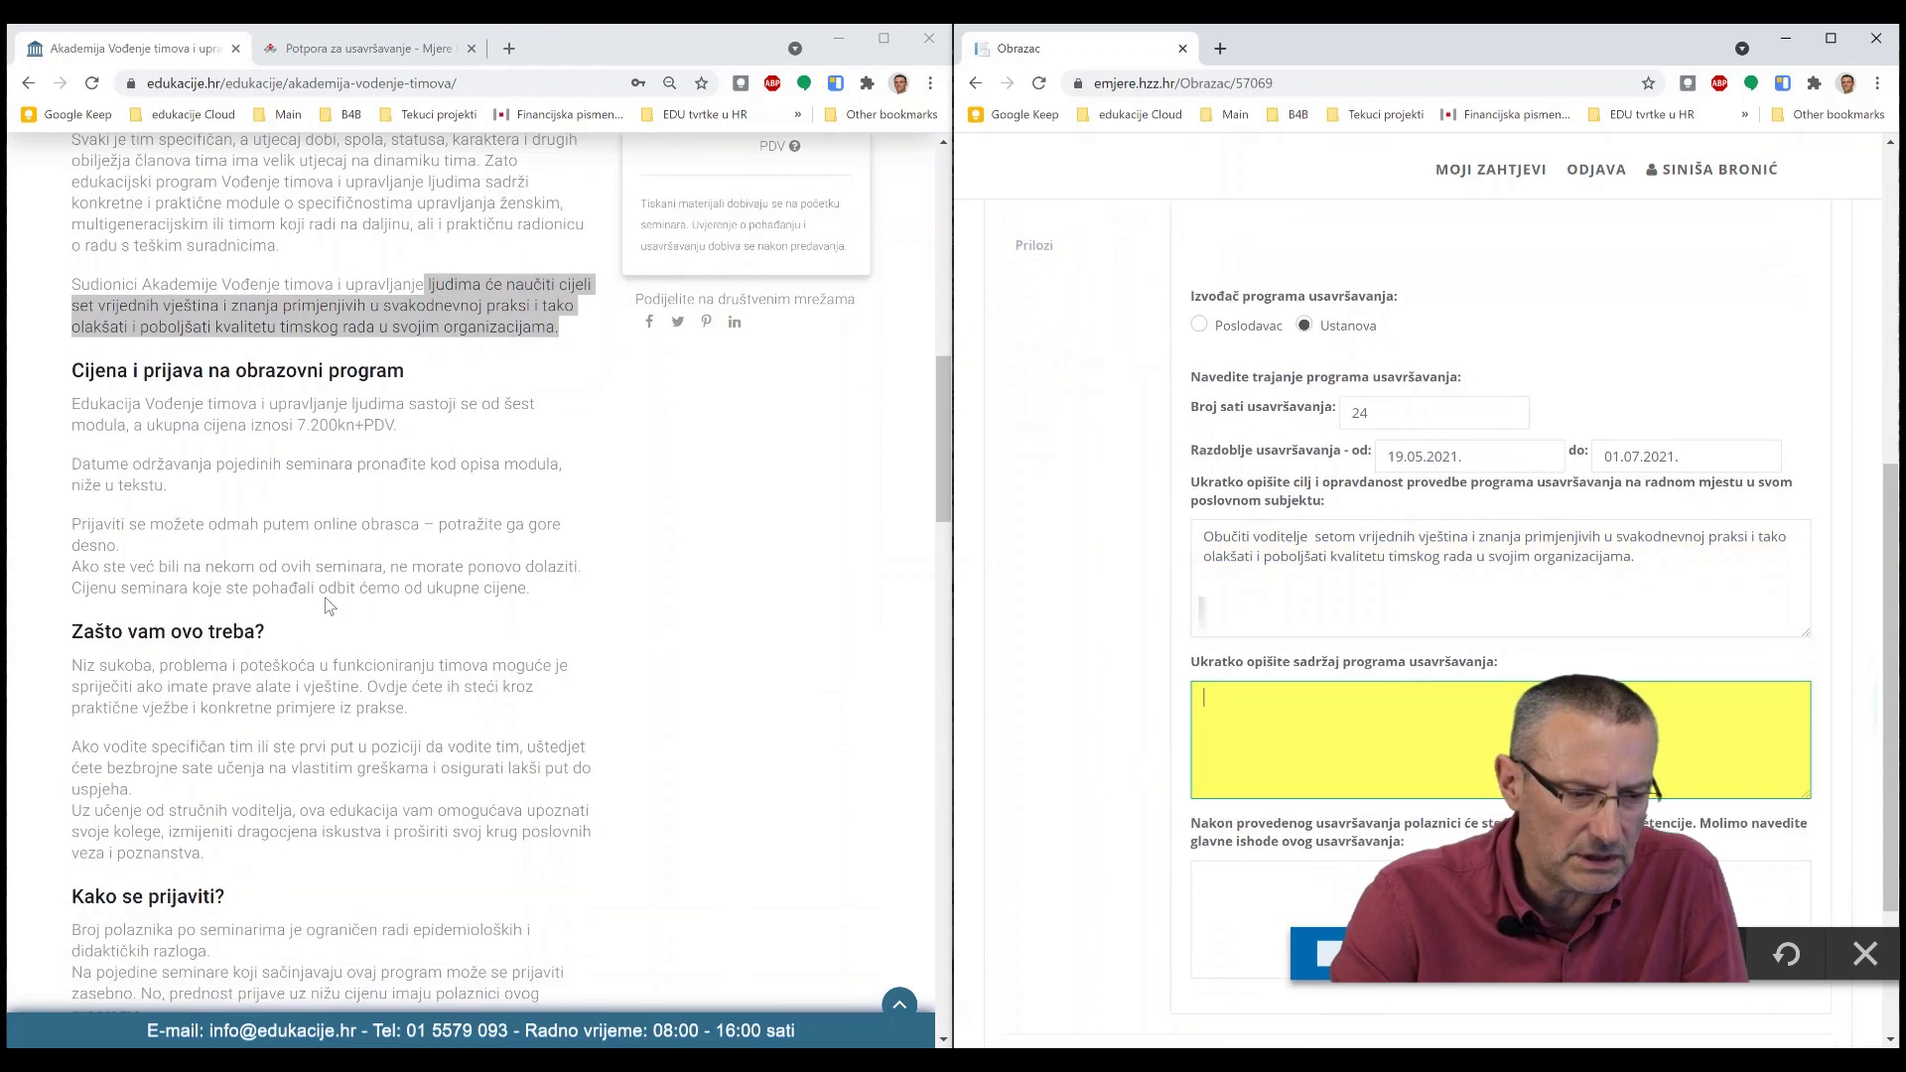
scroll(338, 601, "down", 4)
scroll(338, 601, "down", 9)
scroll(338, 601, "up", 5)
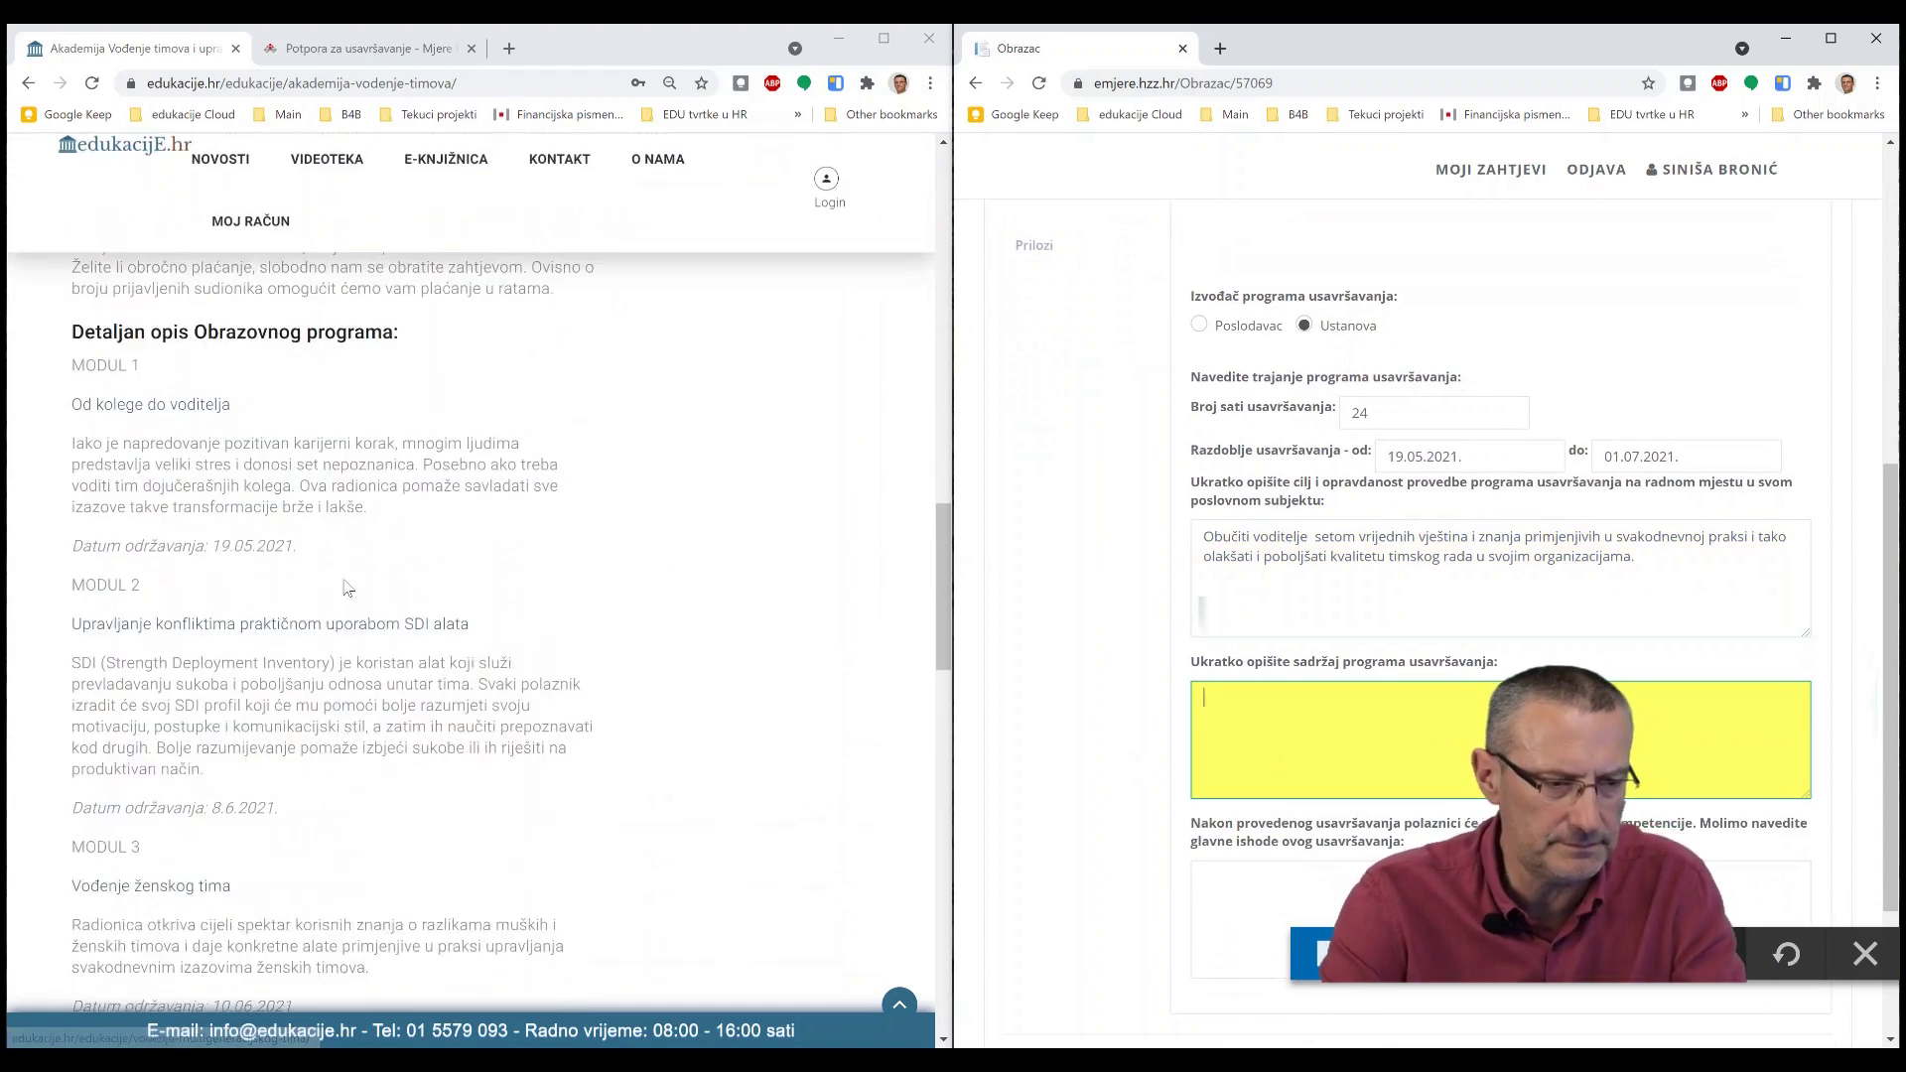
left_click_drag(75, 433, 478, 619)
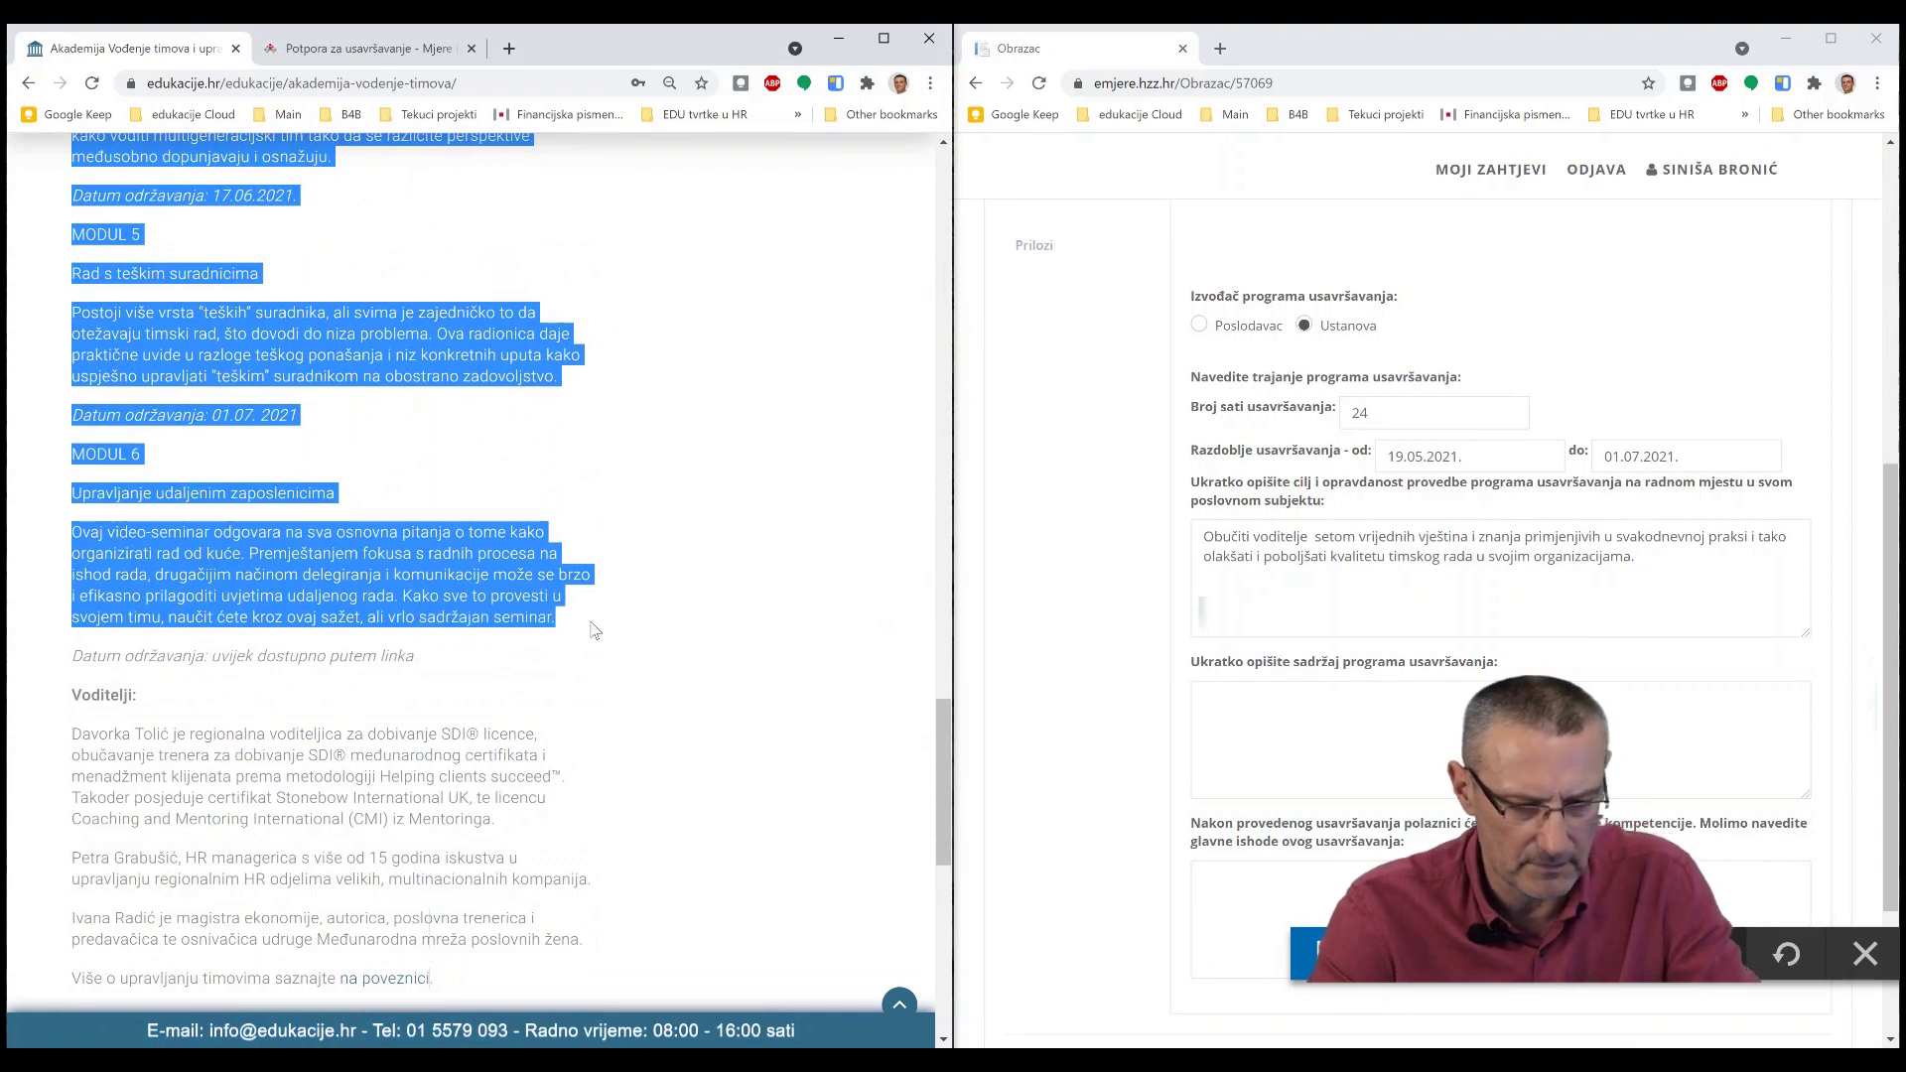
left_click(1374, 738)
key("ctrl+v")
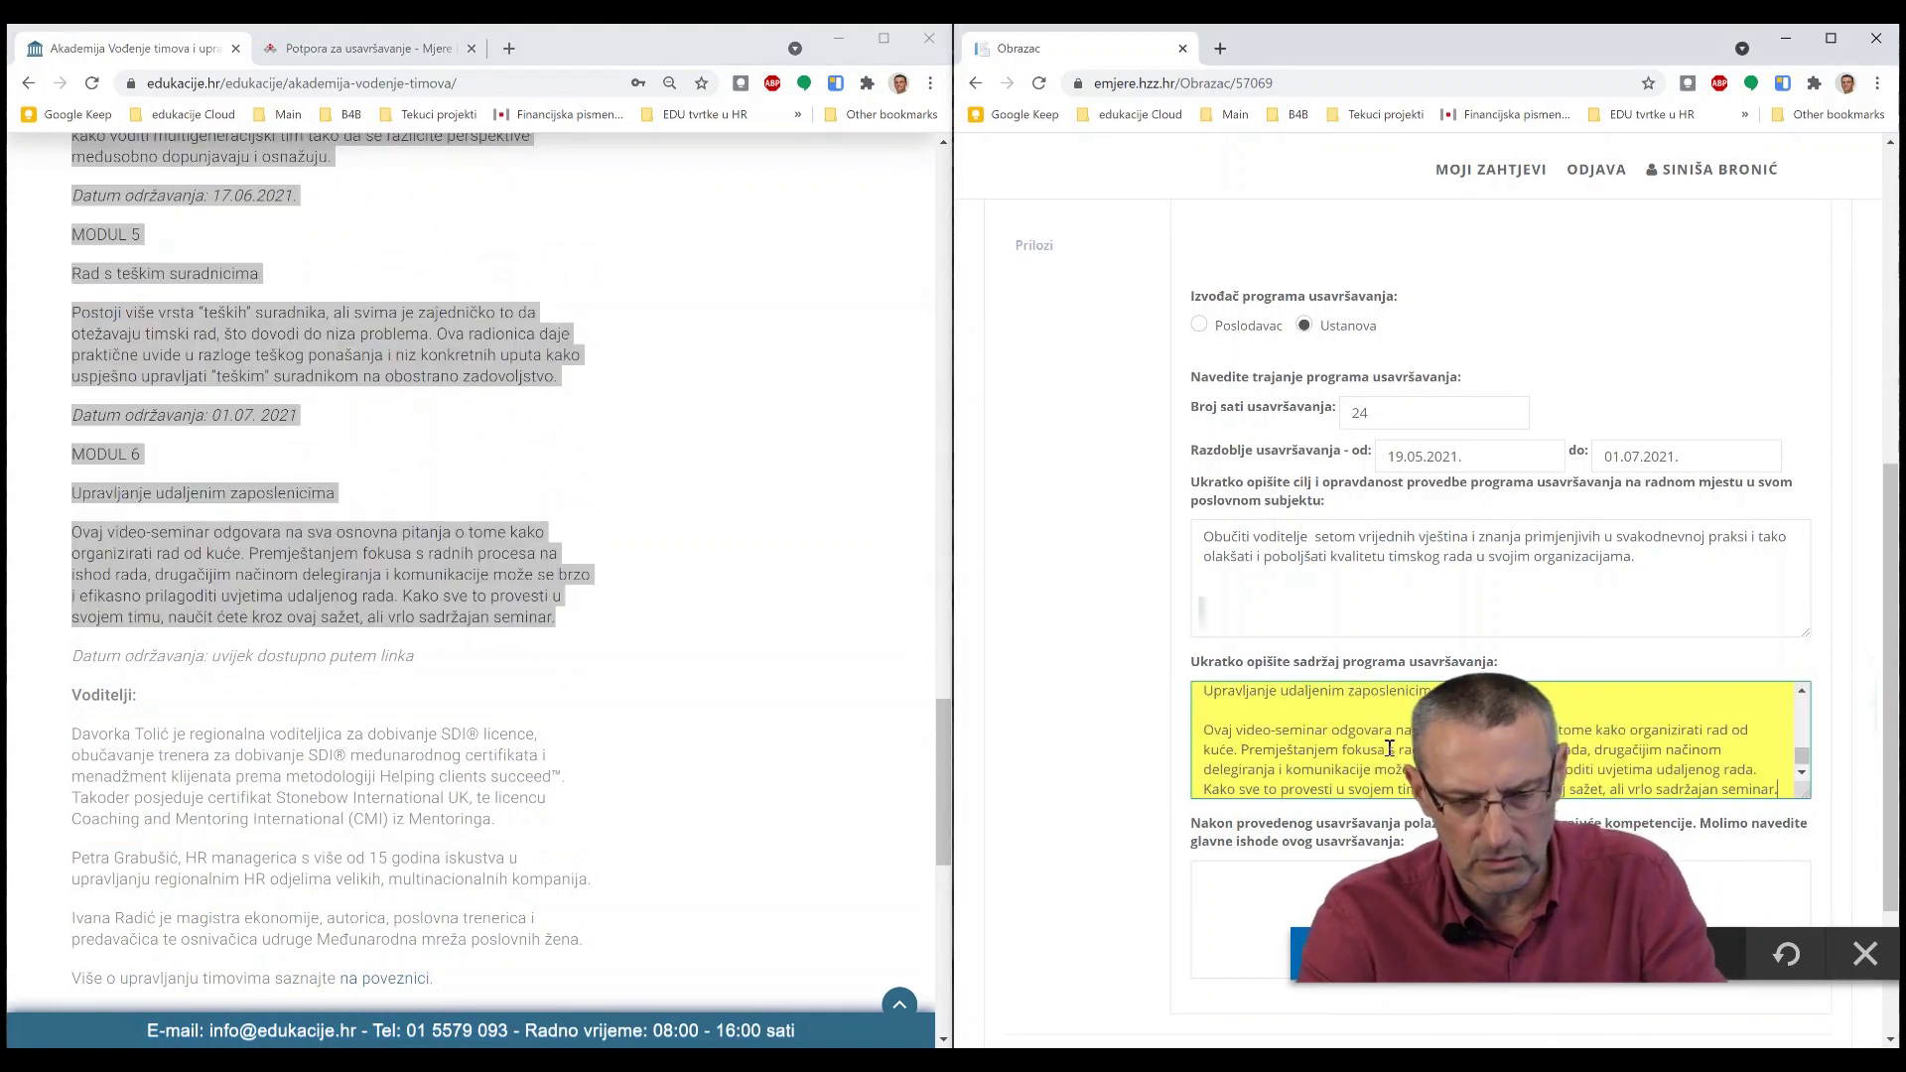
scroll(1425, 758, "down", 2)
- Fill the 'Nakon provedenog' outcomes field with 'Voditelji će' plus the course's learning-outcome sentence
left_click(1314, 735)
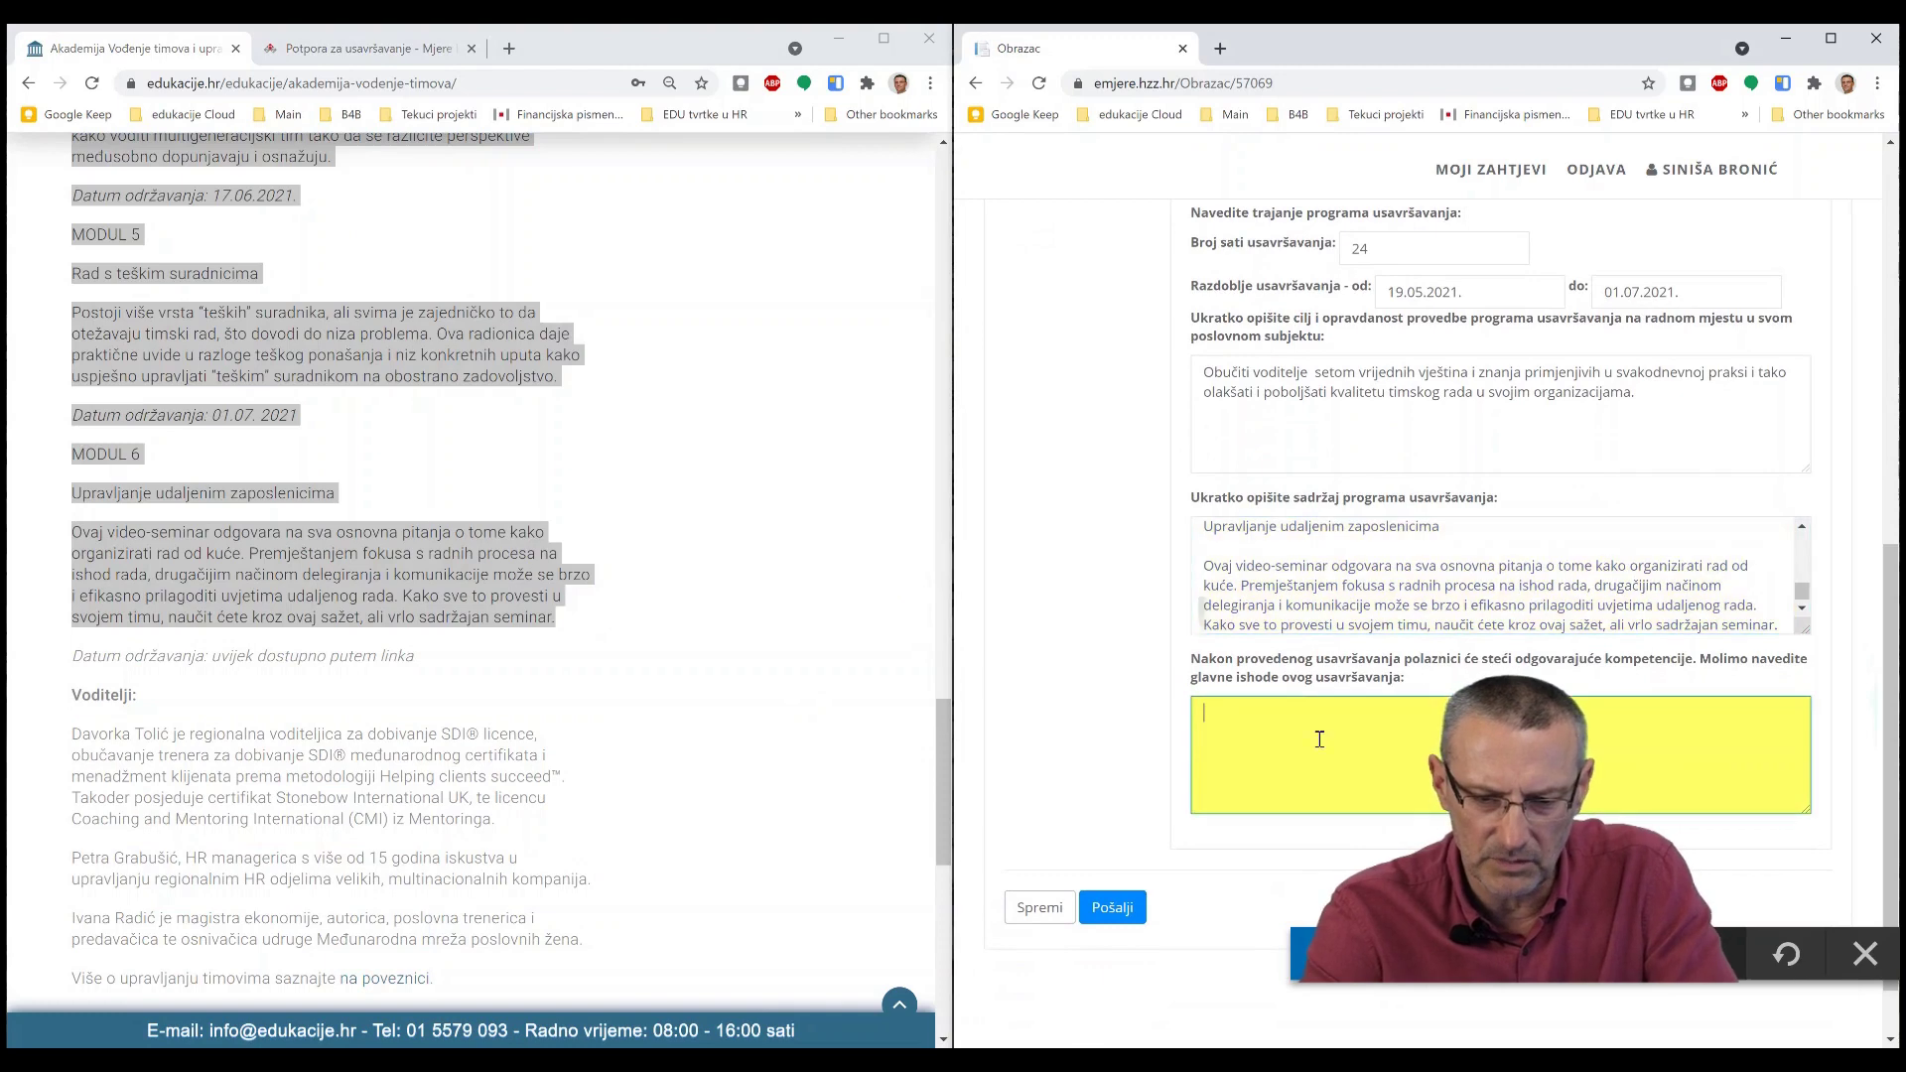
scroll(581, 643, "up", 9)
scroll(580, 643, "up", 10)
scroll(561, 665, "down", 5)
scroll(562, 665, "up", 5)
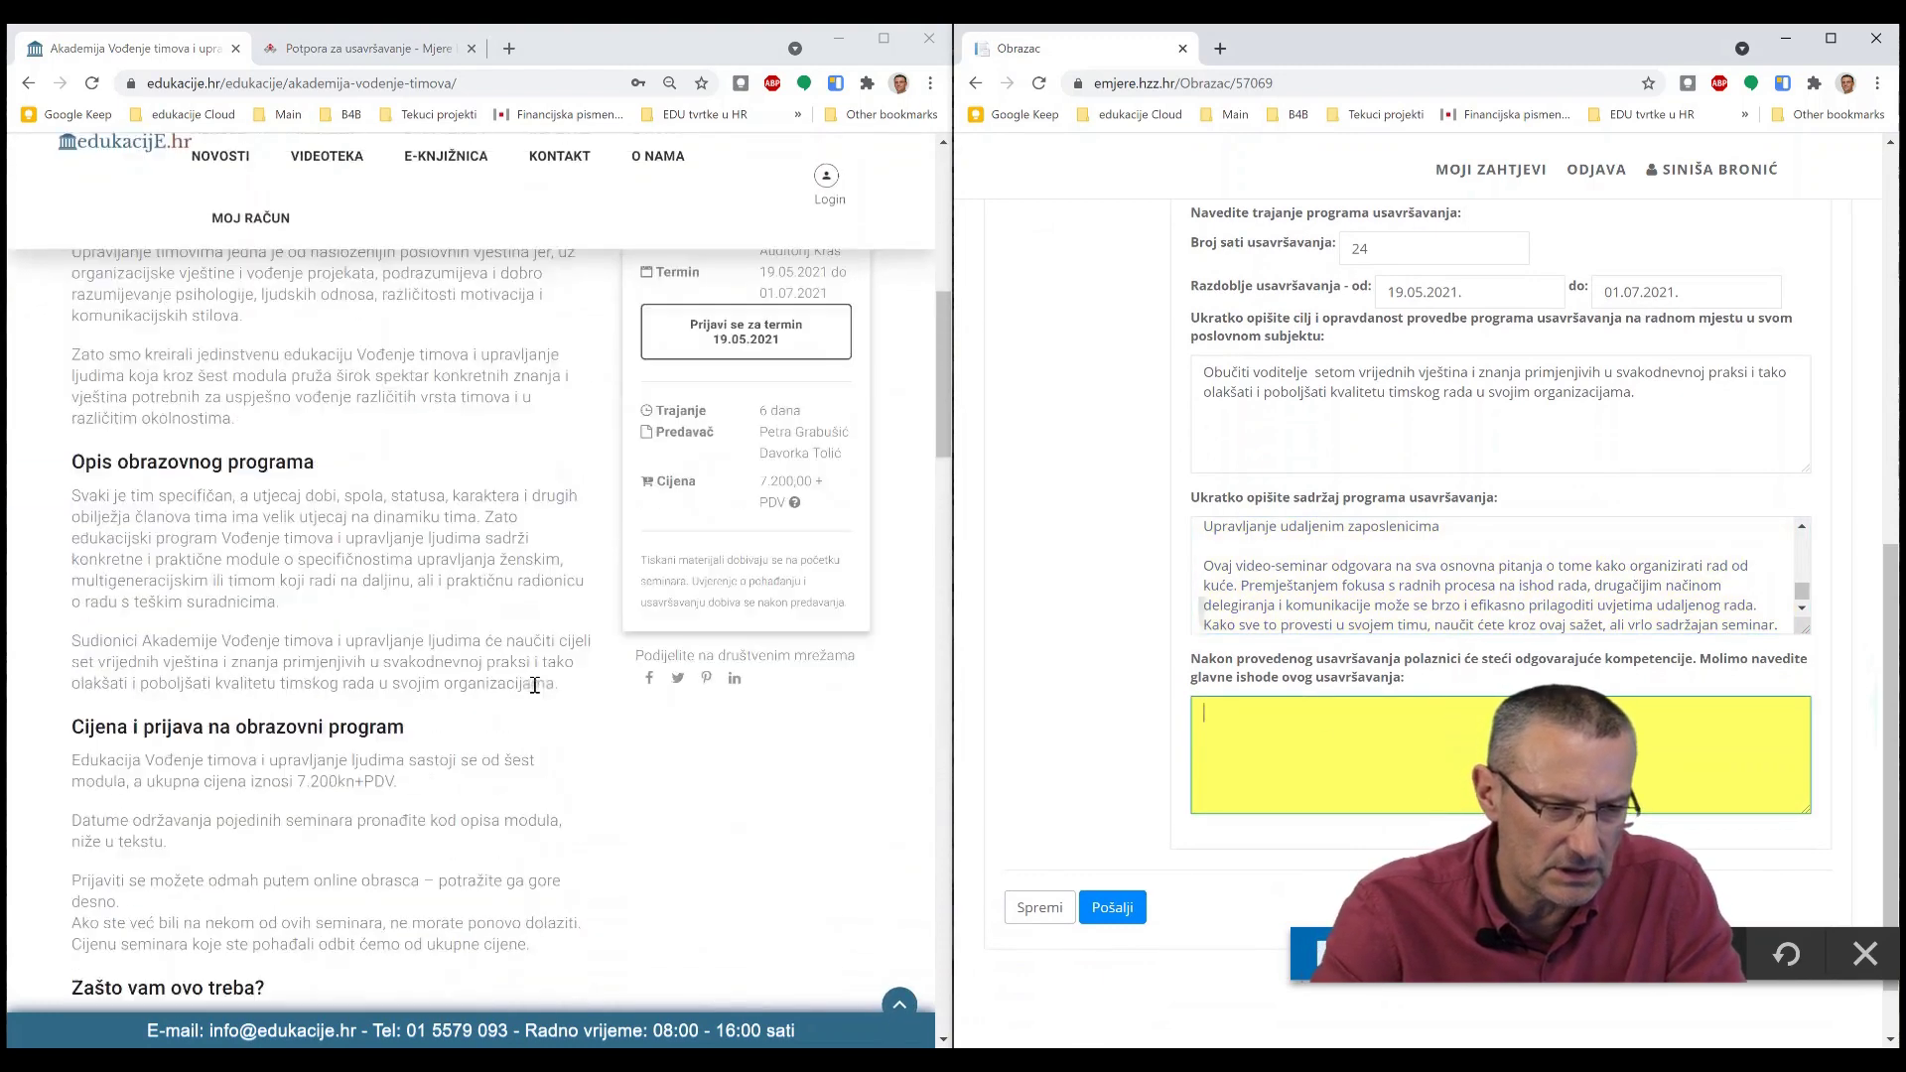
scroll(541, 687, "up", 1)
scroll(639, 651, "down", 3)
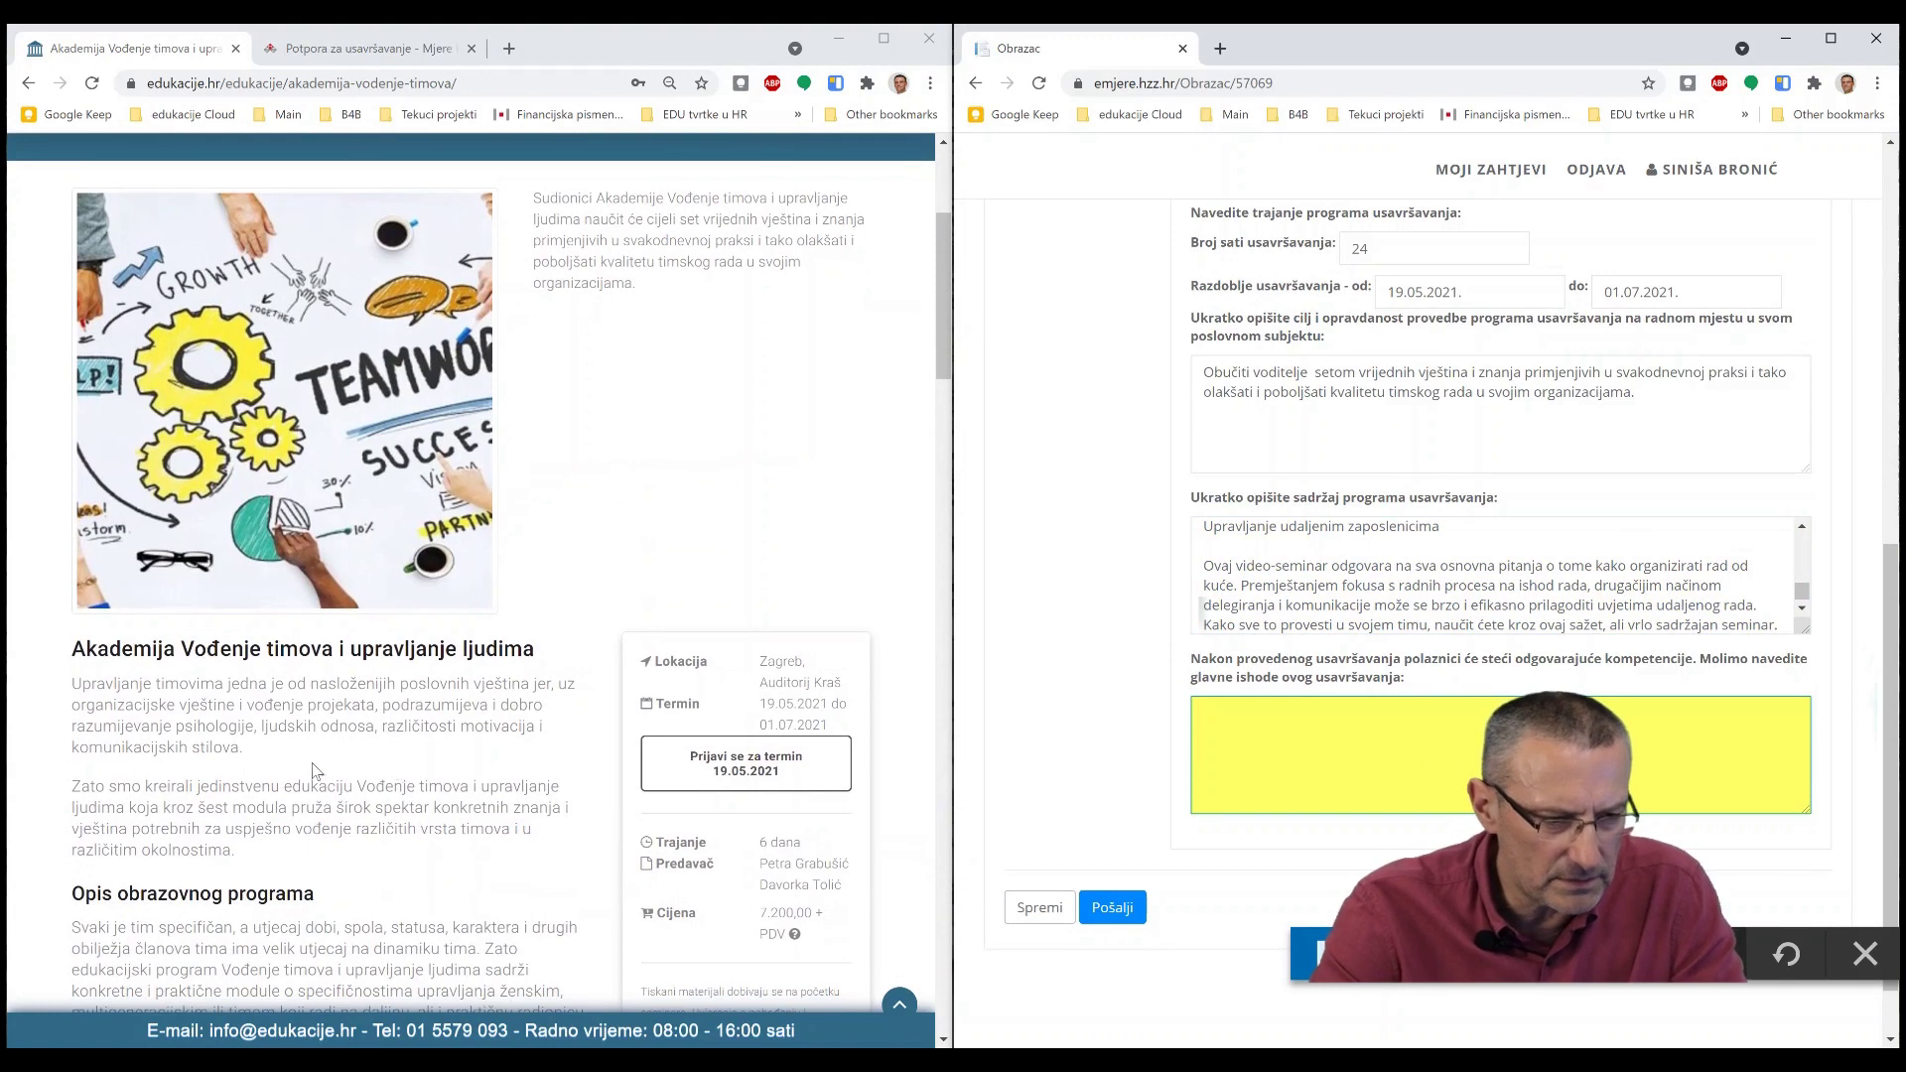
scroll(254, 814, "down", 3)
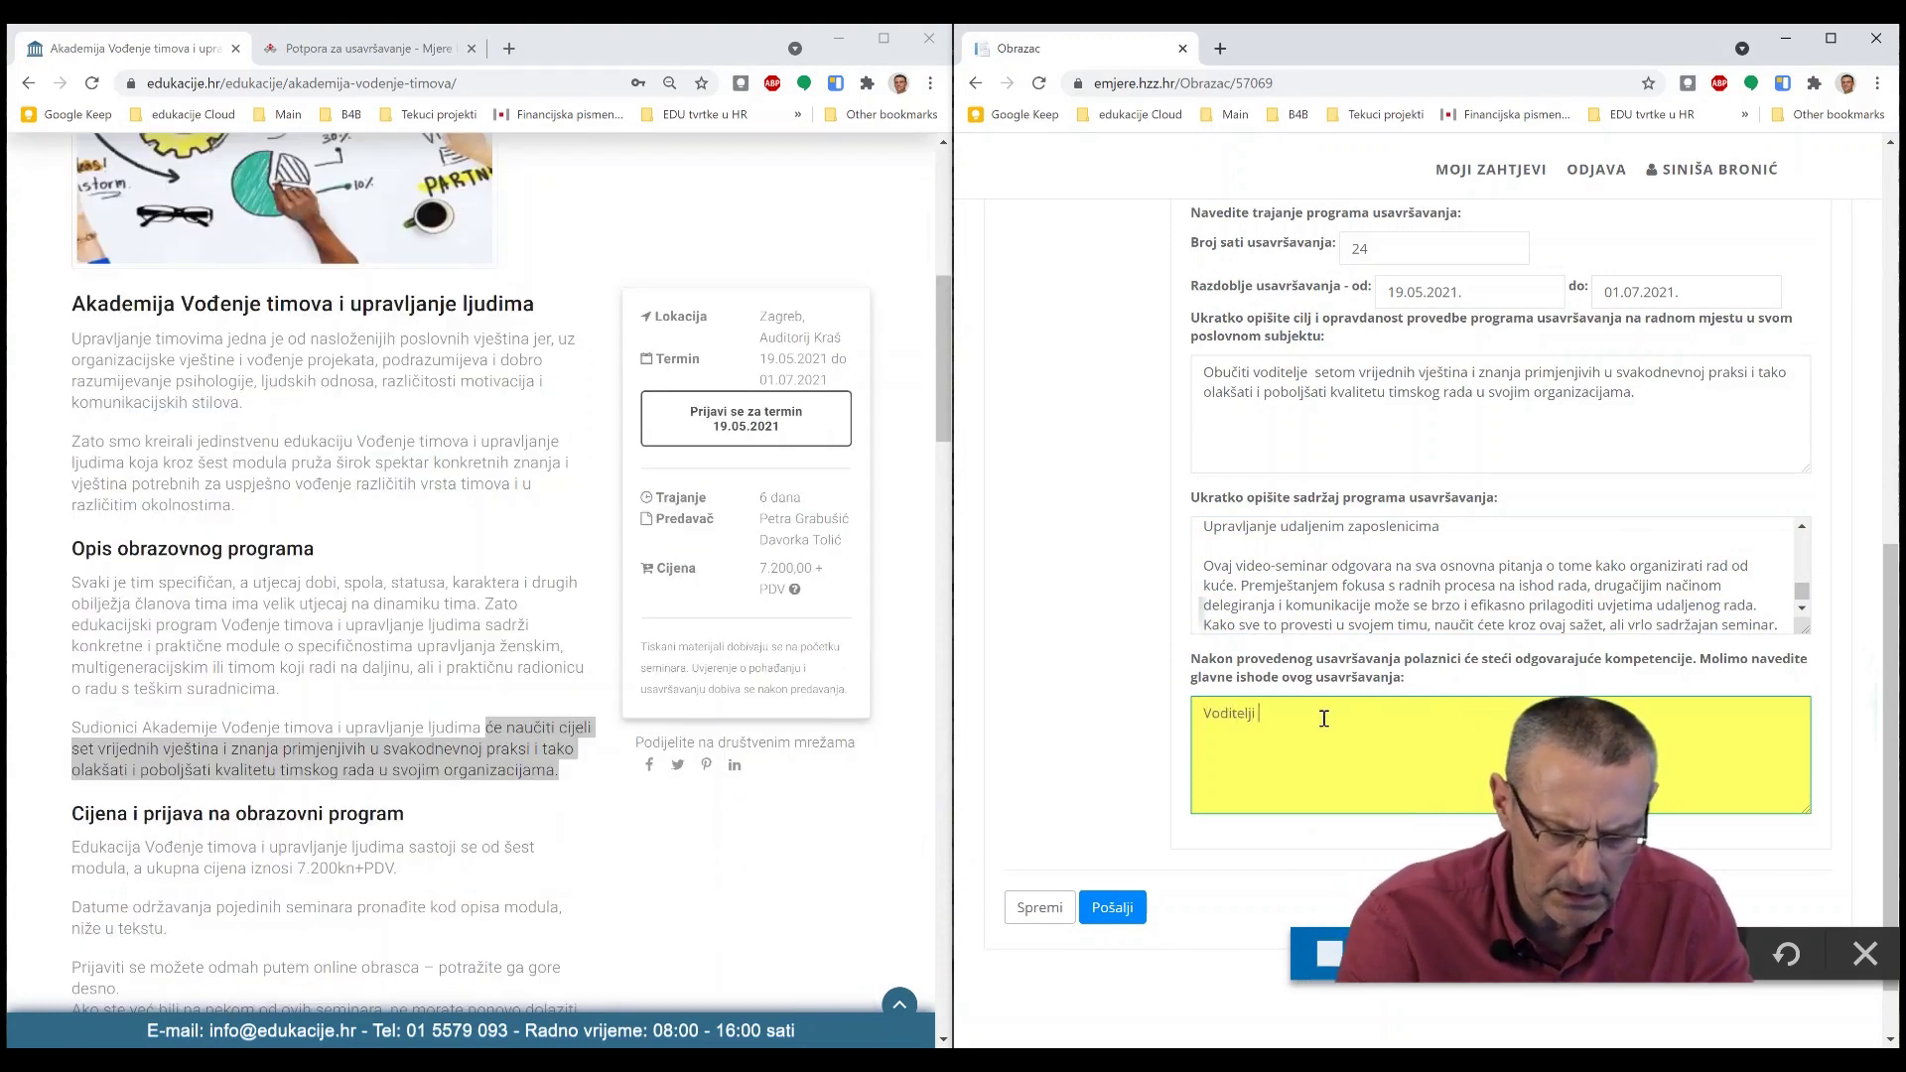
type("će naučiti cijeli set vrijednih vještina i znanja primjenjivih u svakodnevnoj praksi i tako olakšati i poboljšati kvalitetu timskog rada u svojim organizacijama.")
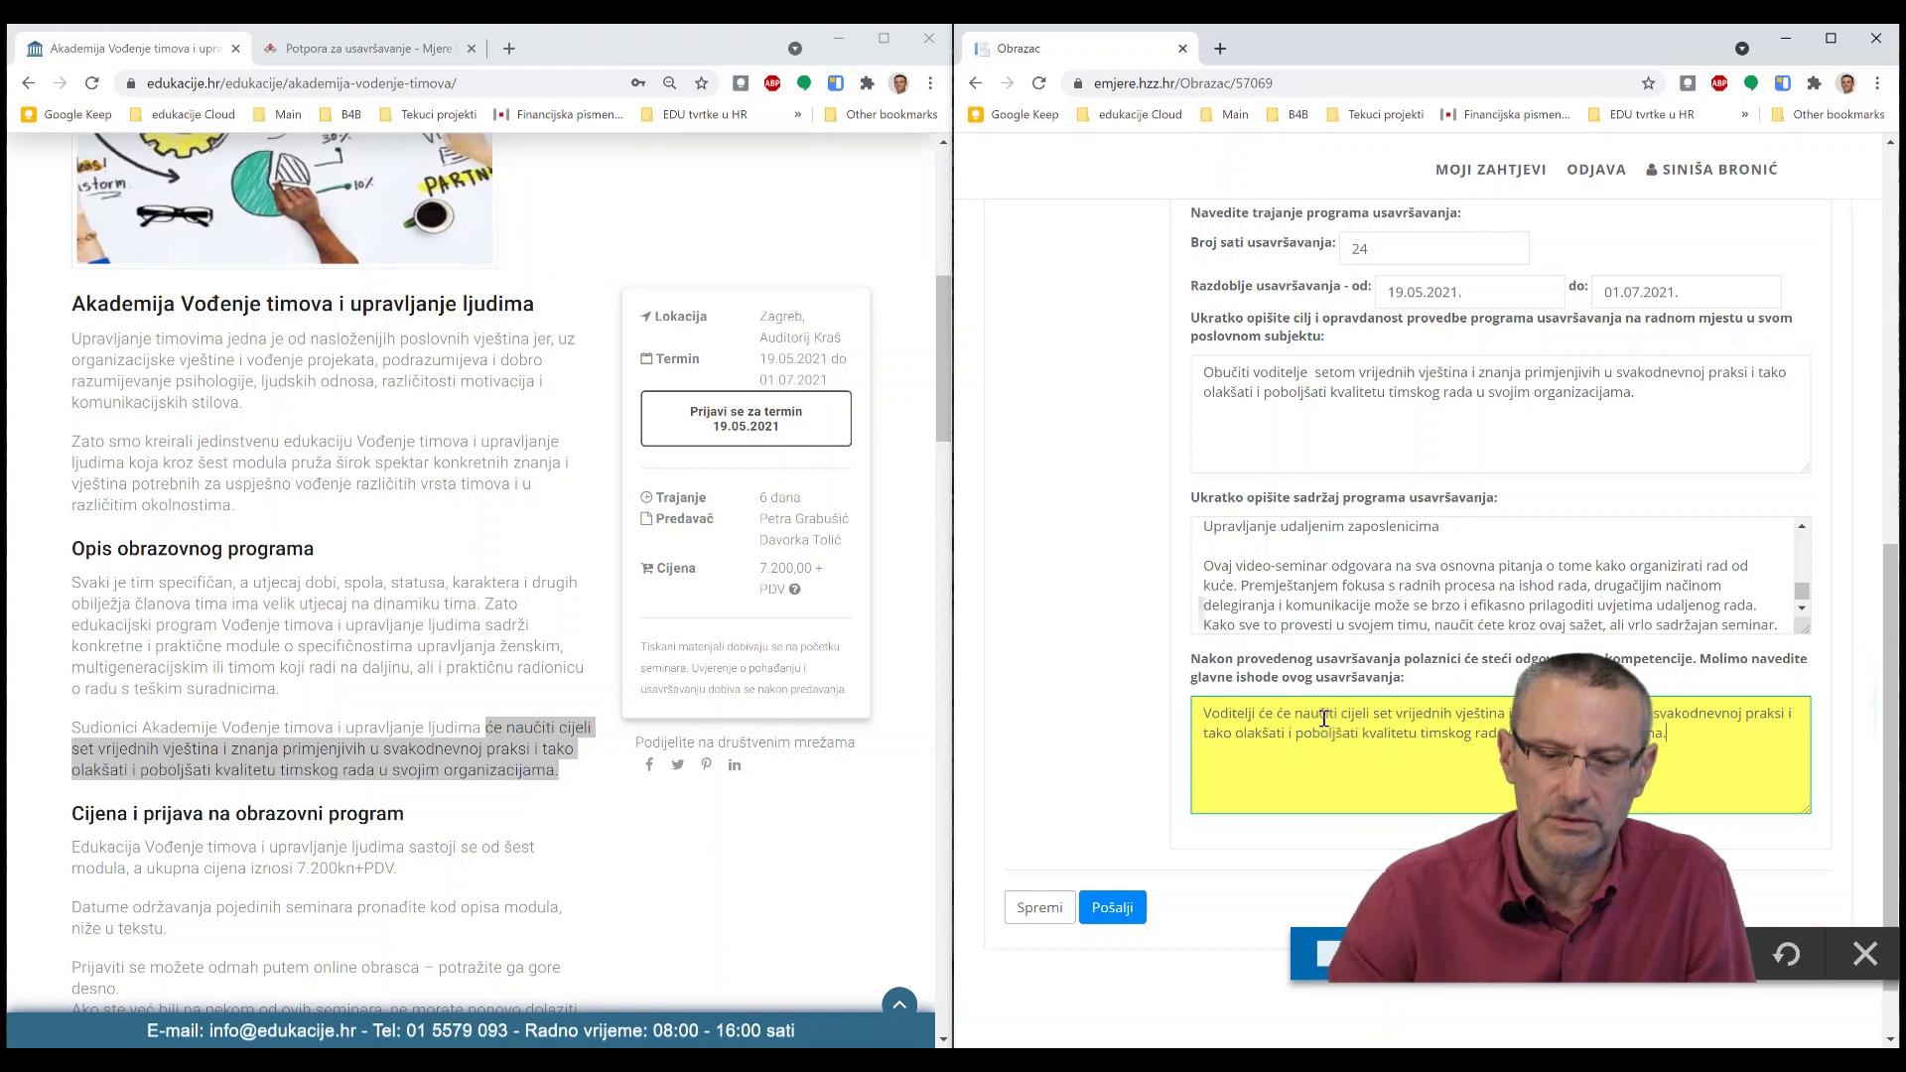
scroll(1140, 559, "up", 2)
scroll(1140, 551, "up", 5)
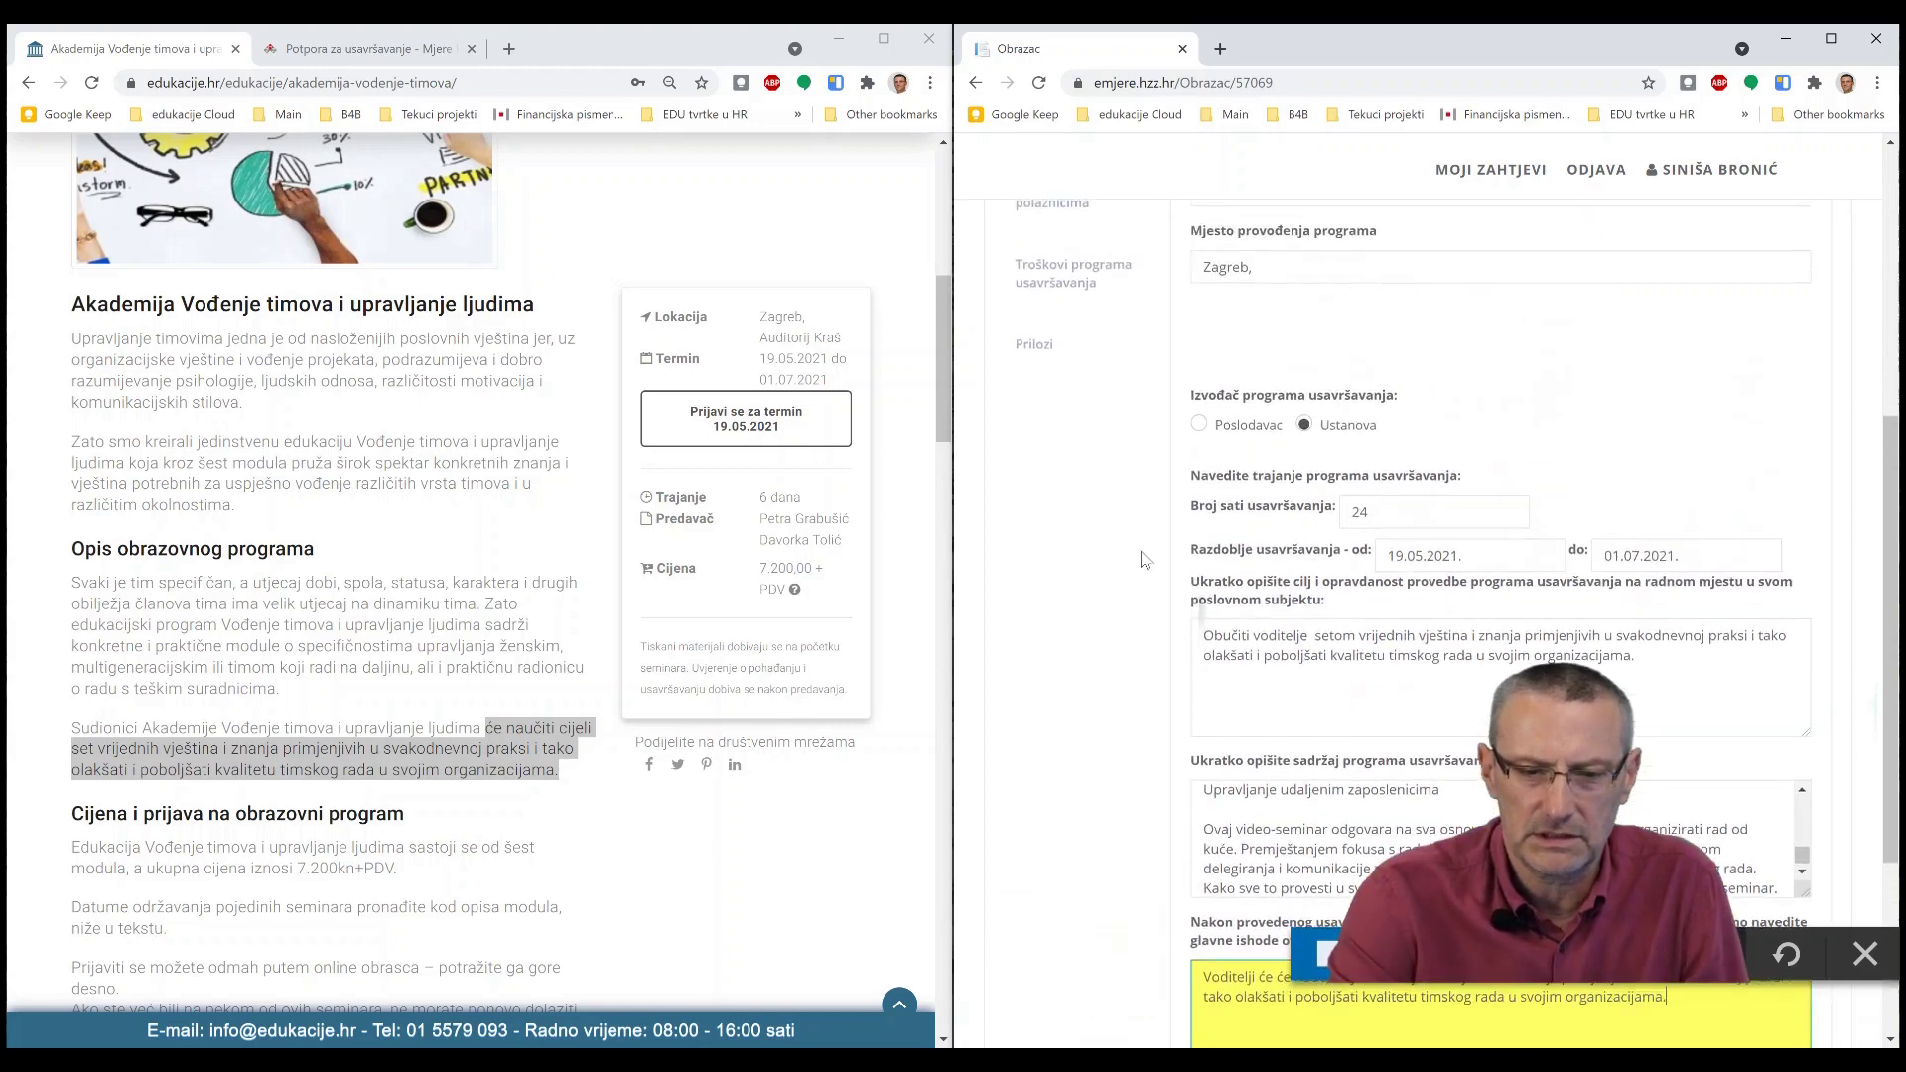
- Open the 'Podaci o predavaču/mentoru i polaznicima' section and go to the first lecturer row
left_click(1057, 385)
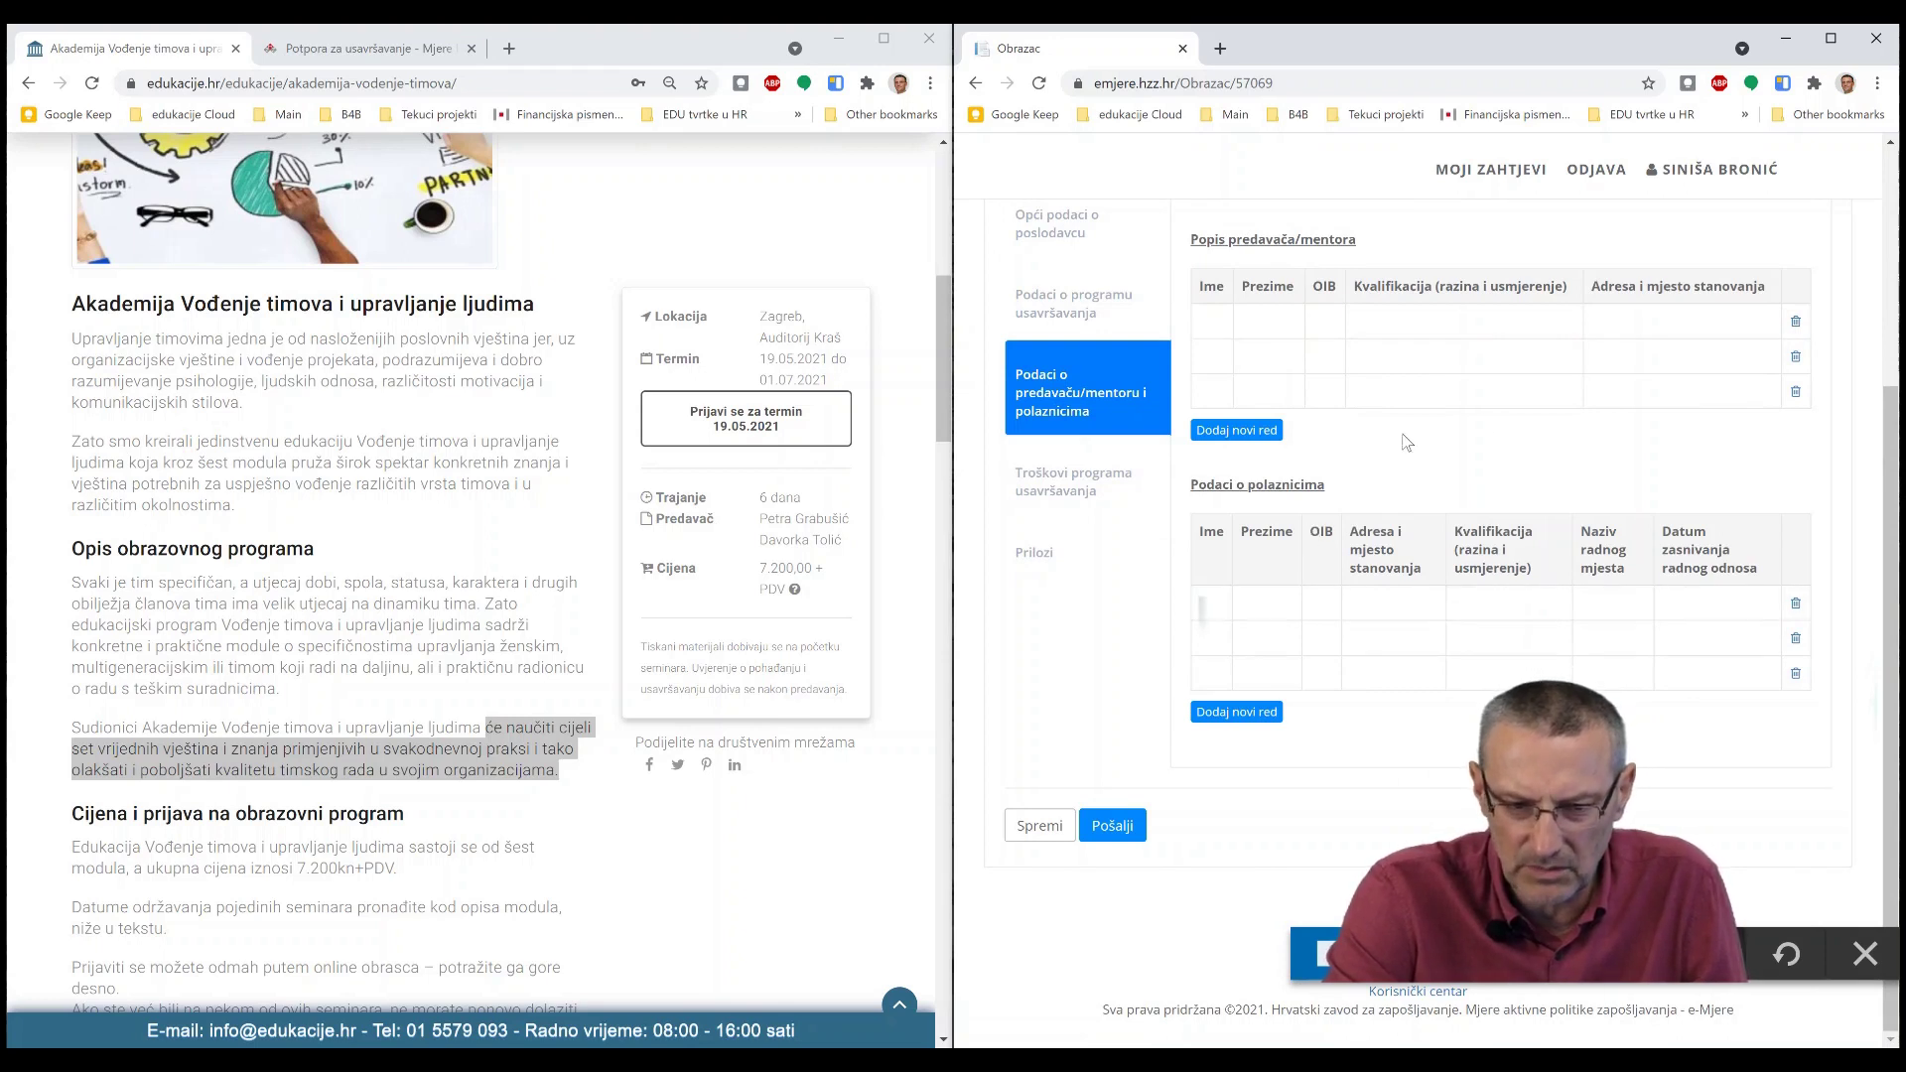
left_click(1206, 601)
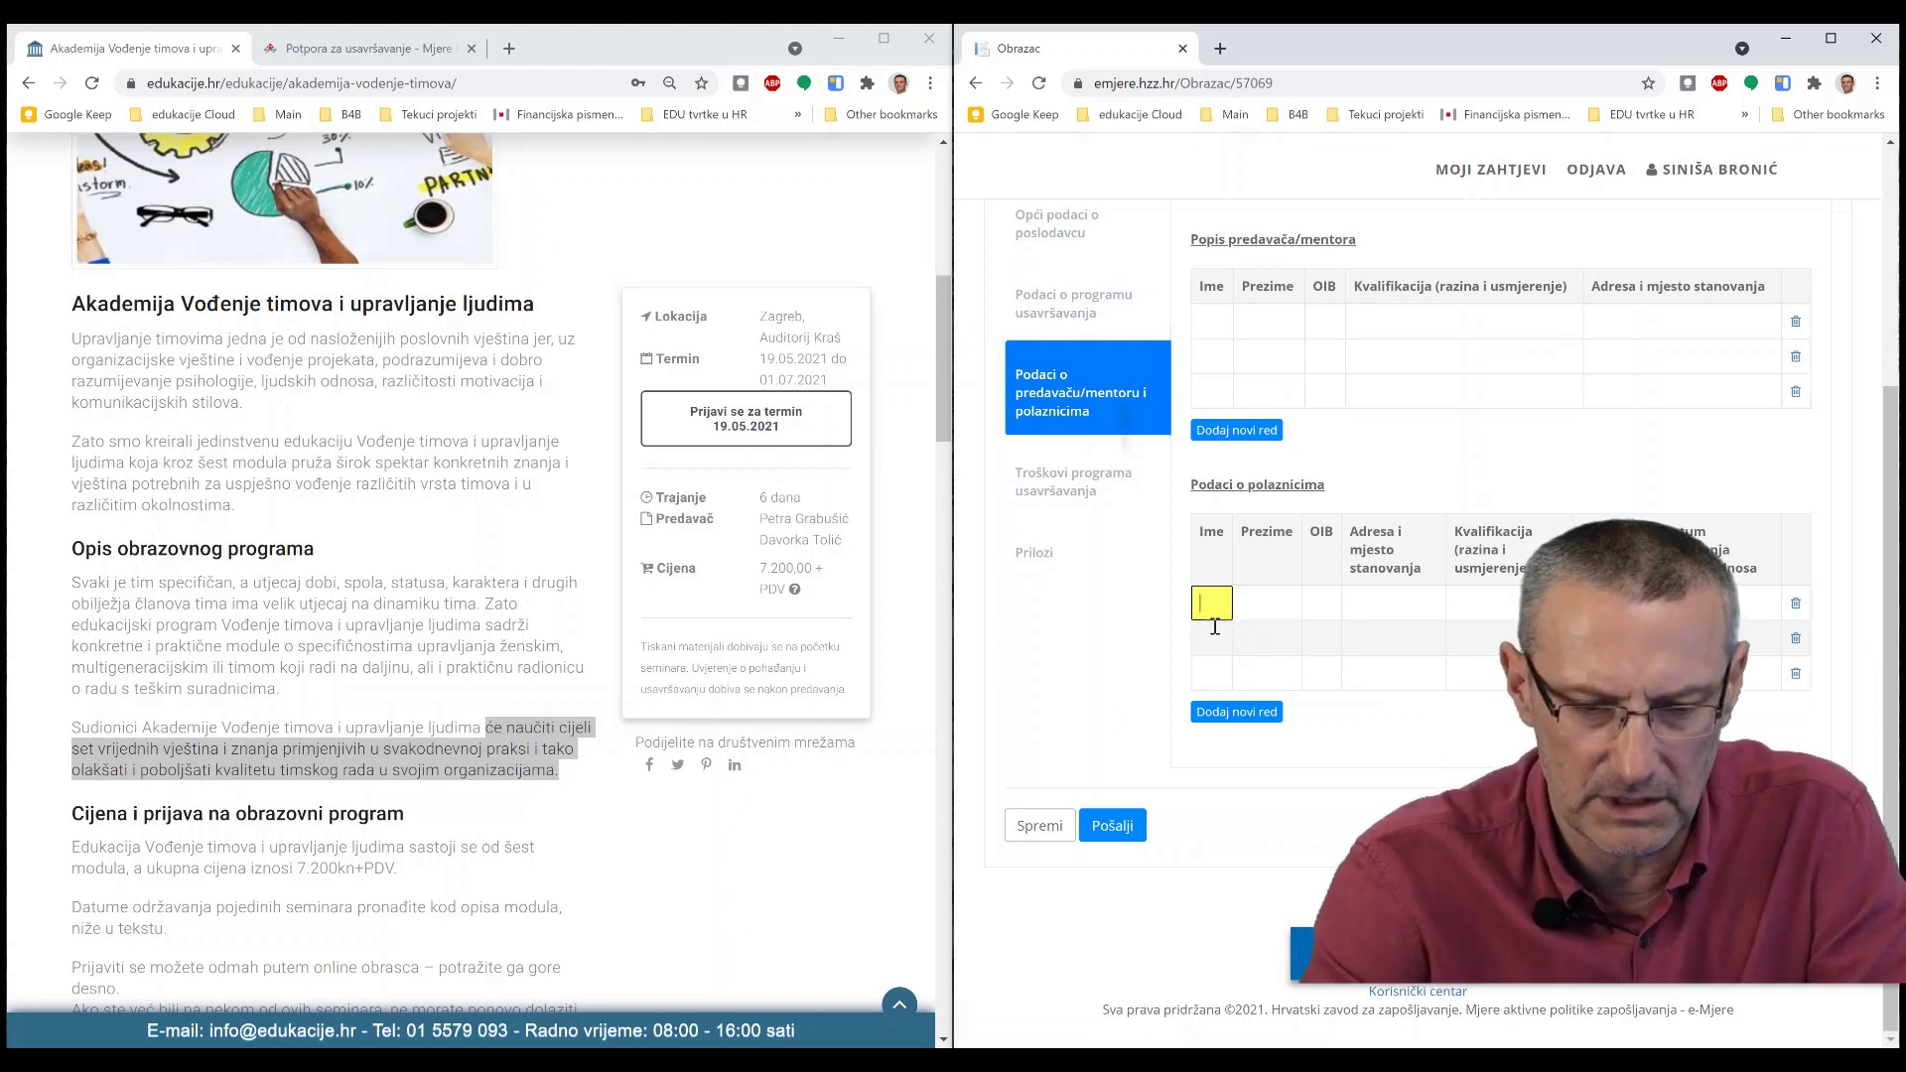
scroll(1302, 417, "up", 1)
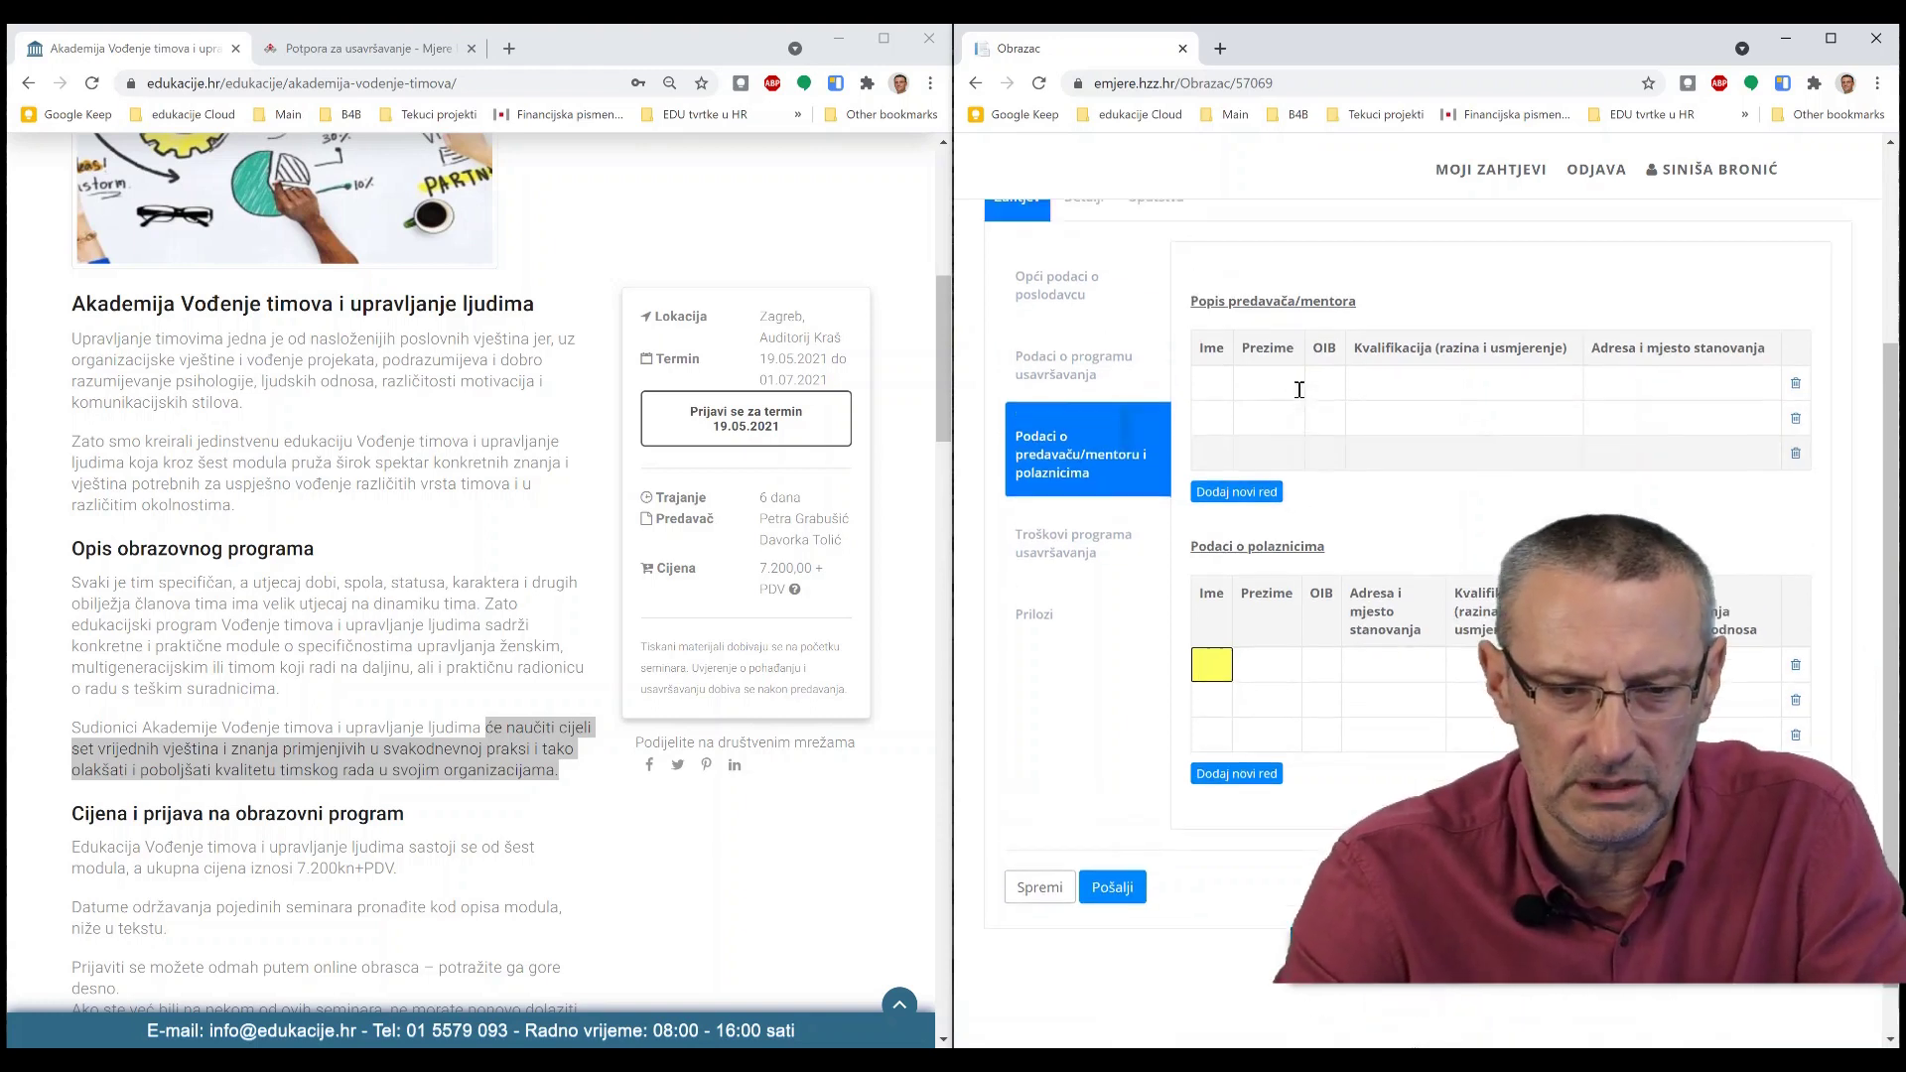
left_click(1213, 387)
scroll(503, 634, "down", 15)
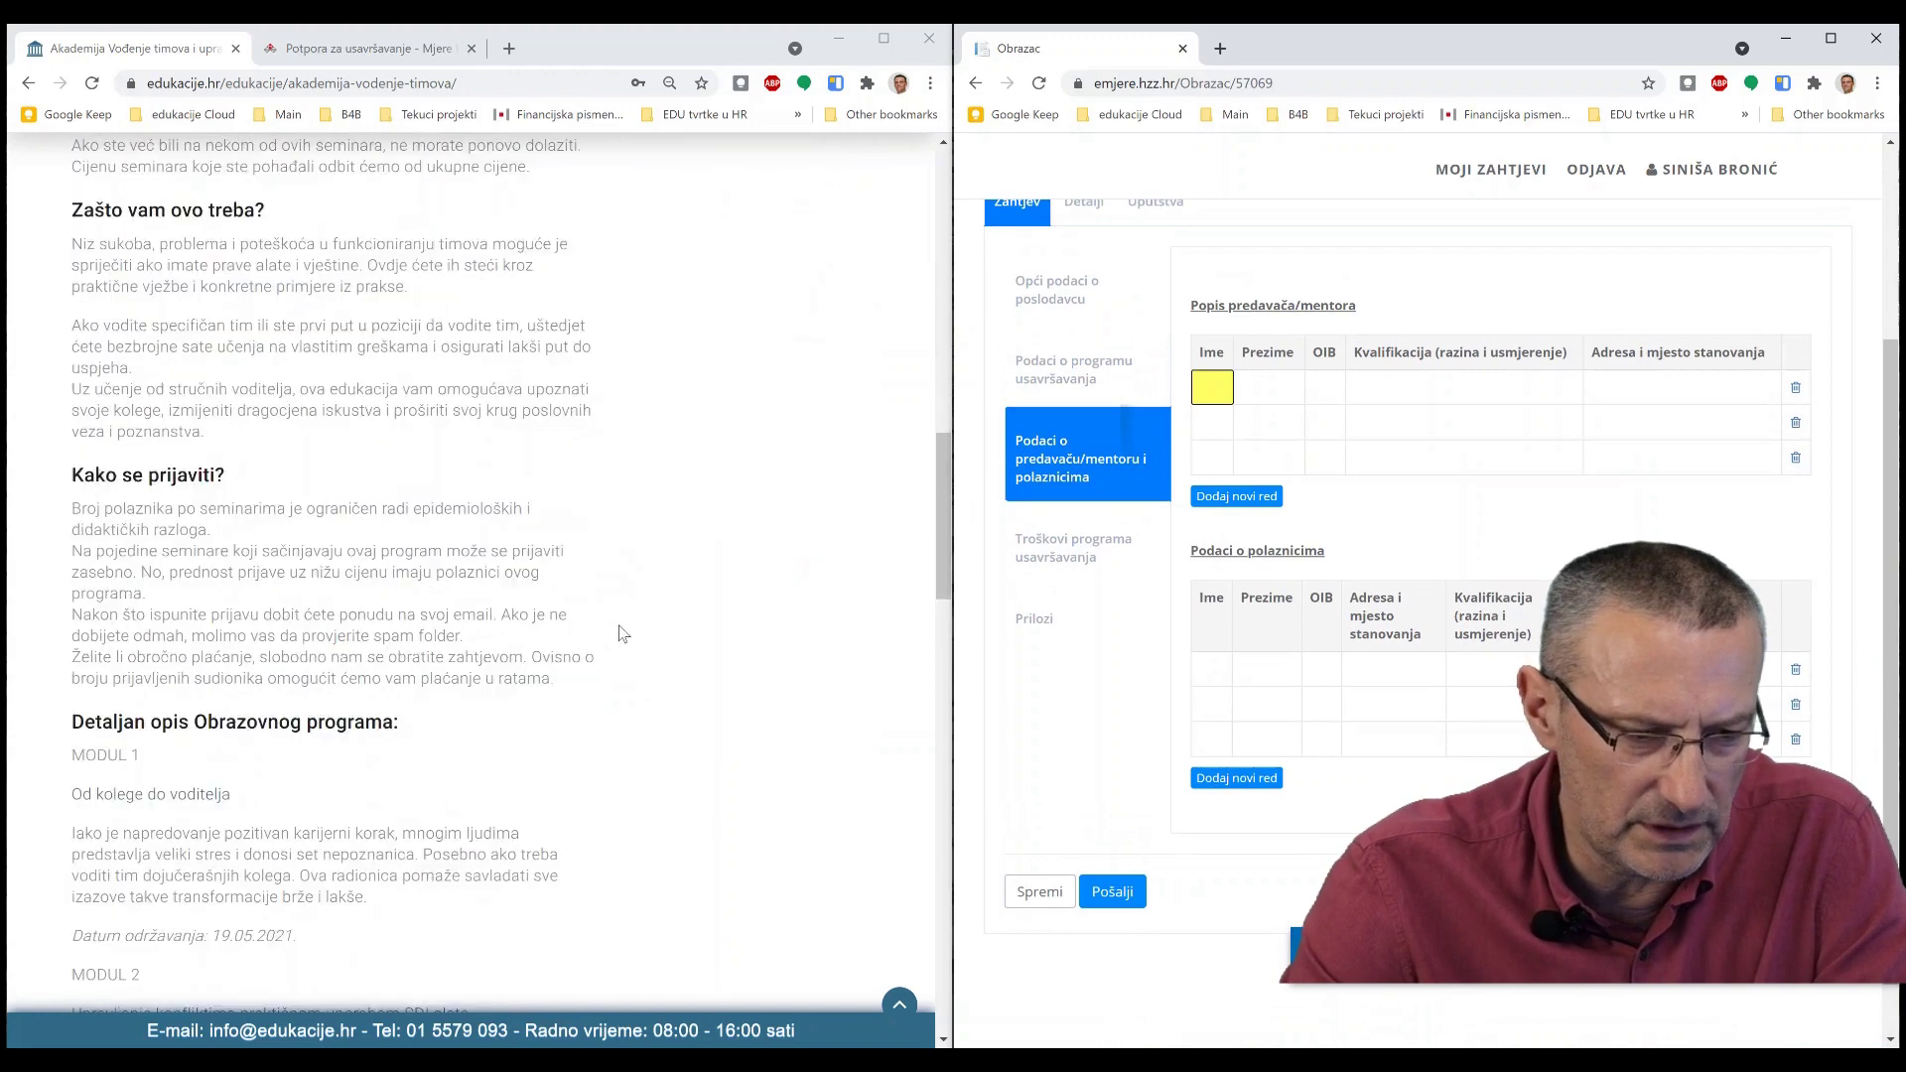
scroll(503, 634, "down", 15)
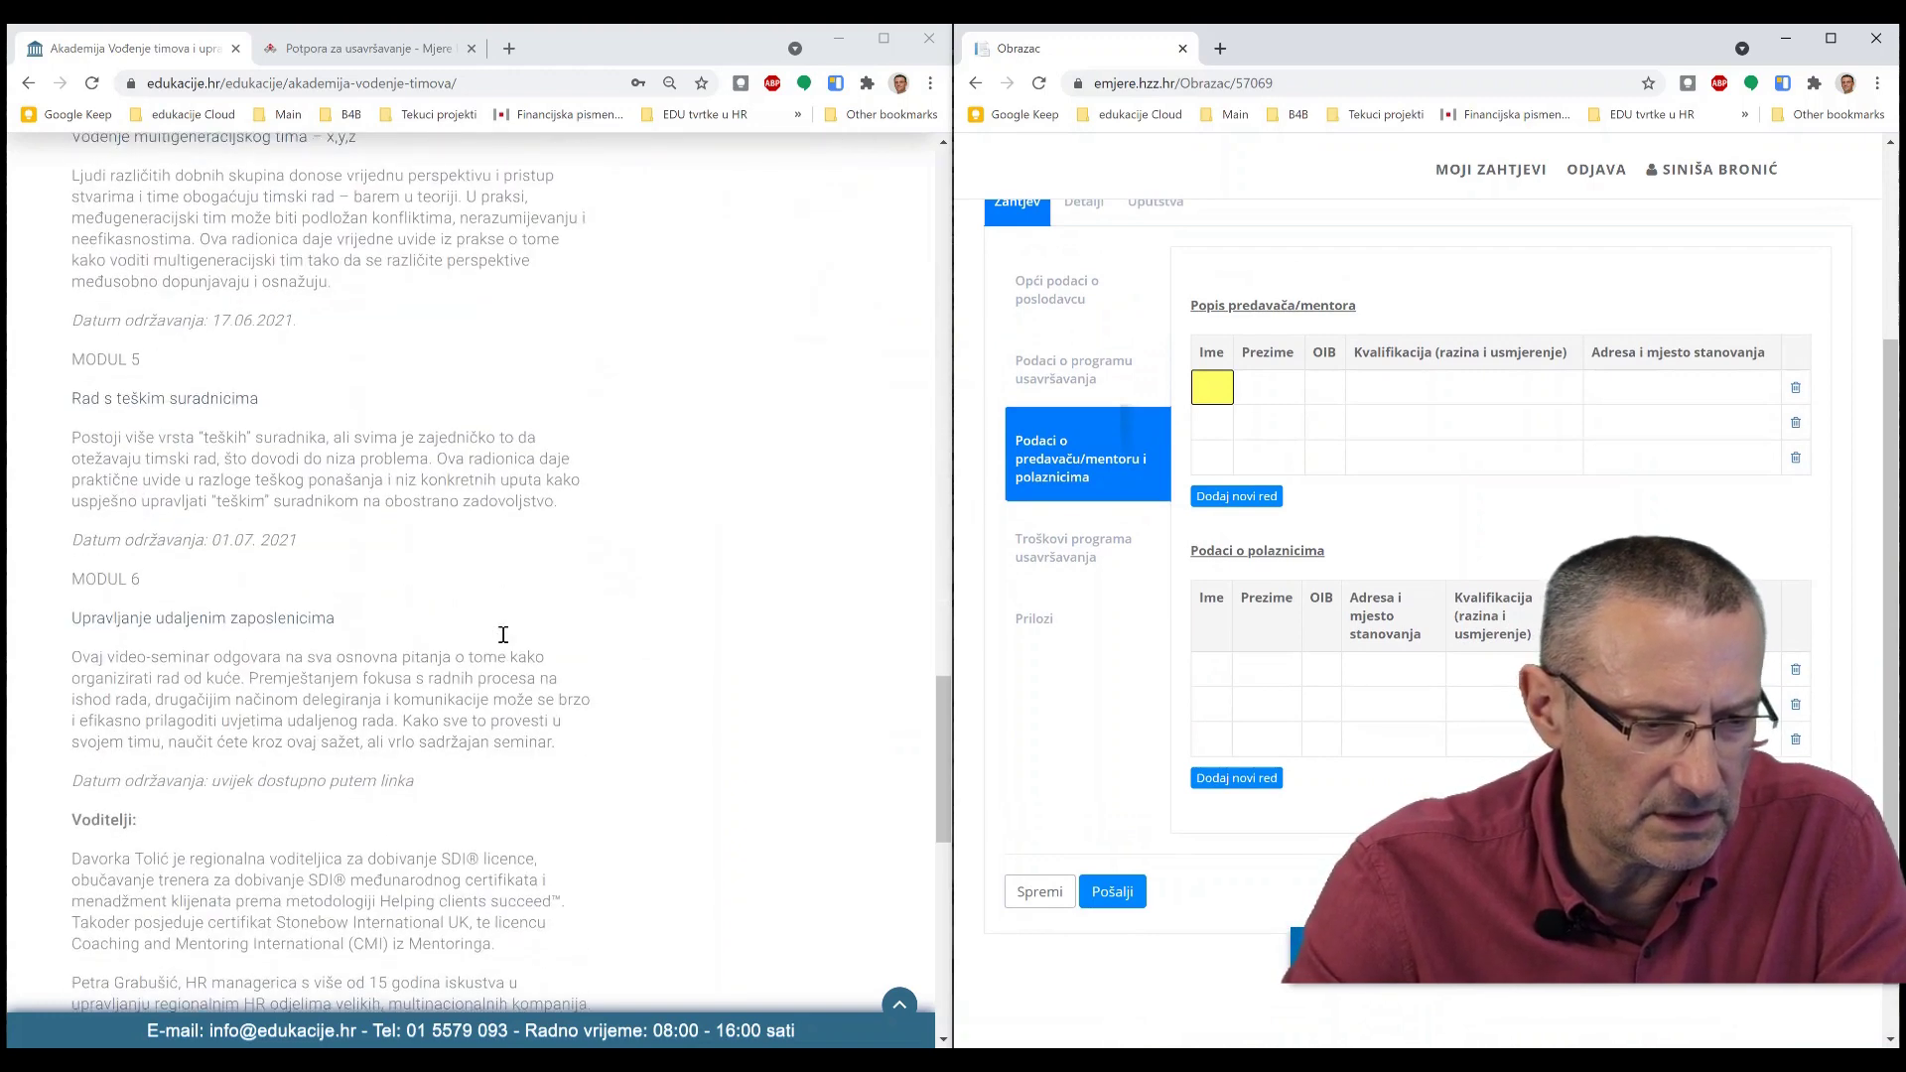
scroll(437, 573, "up", 6)
- Enter the first lecturer's first name and surname from the course page
left_click(319, 659)
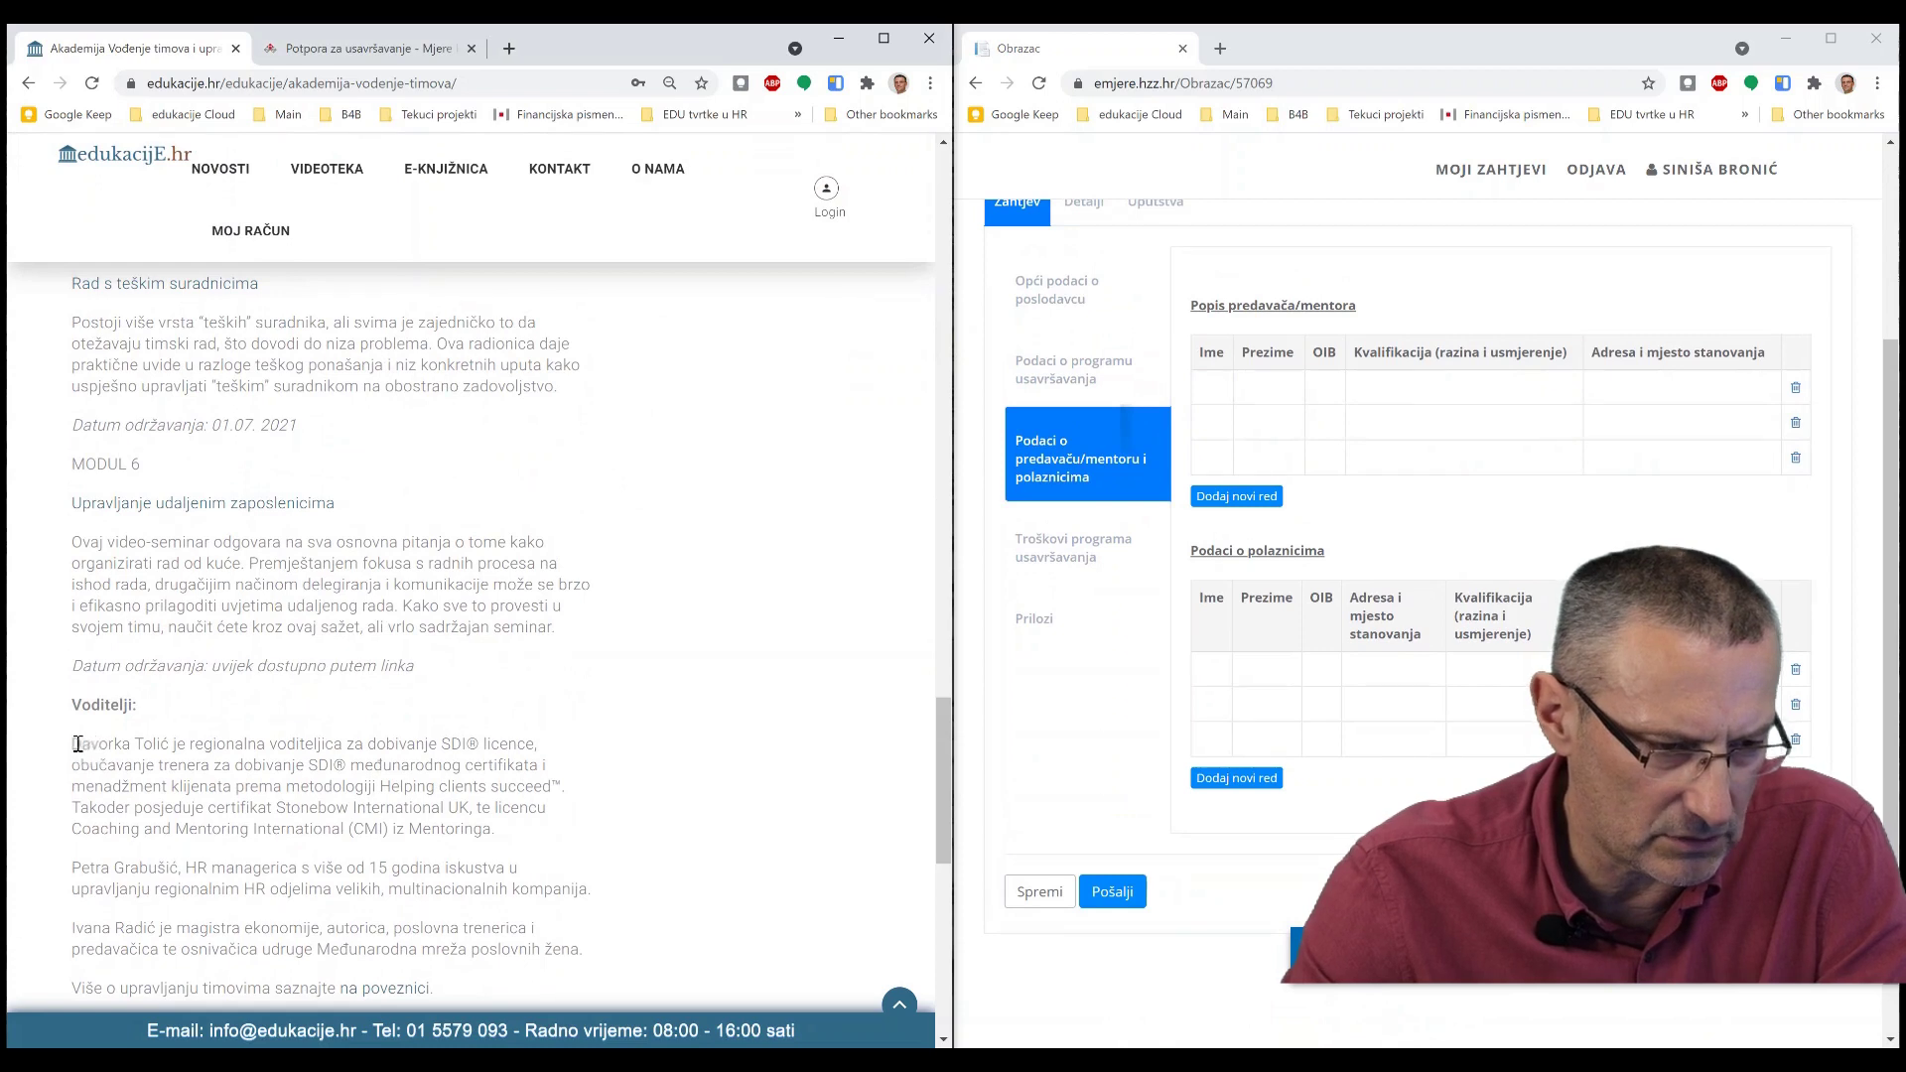
left_click_drag(72, 744, 165, 740)
left_click_drag(166, 740, 171, 741)
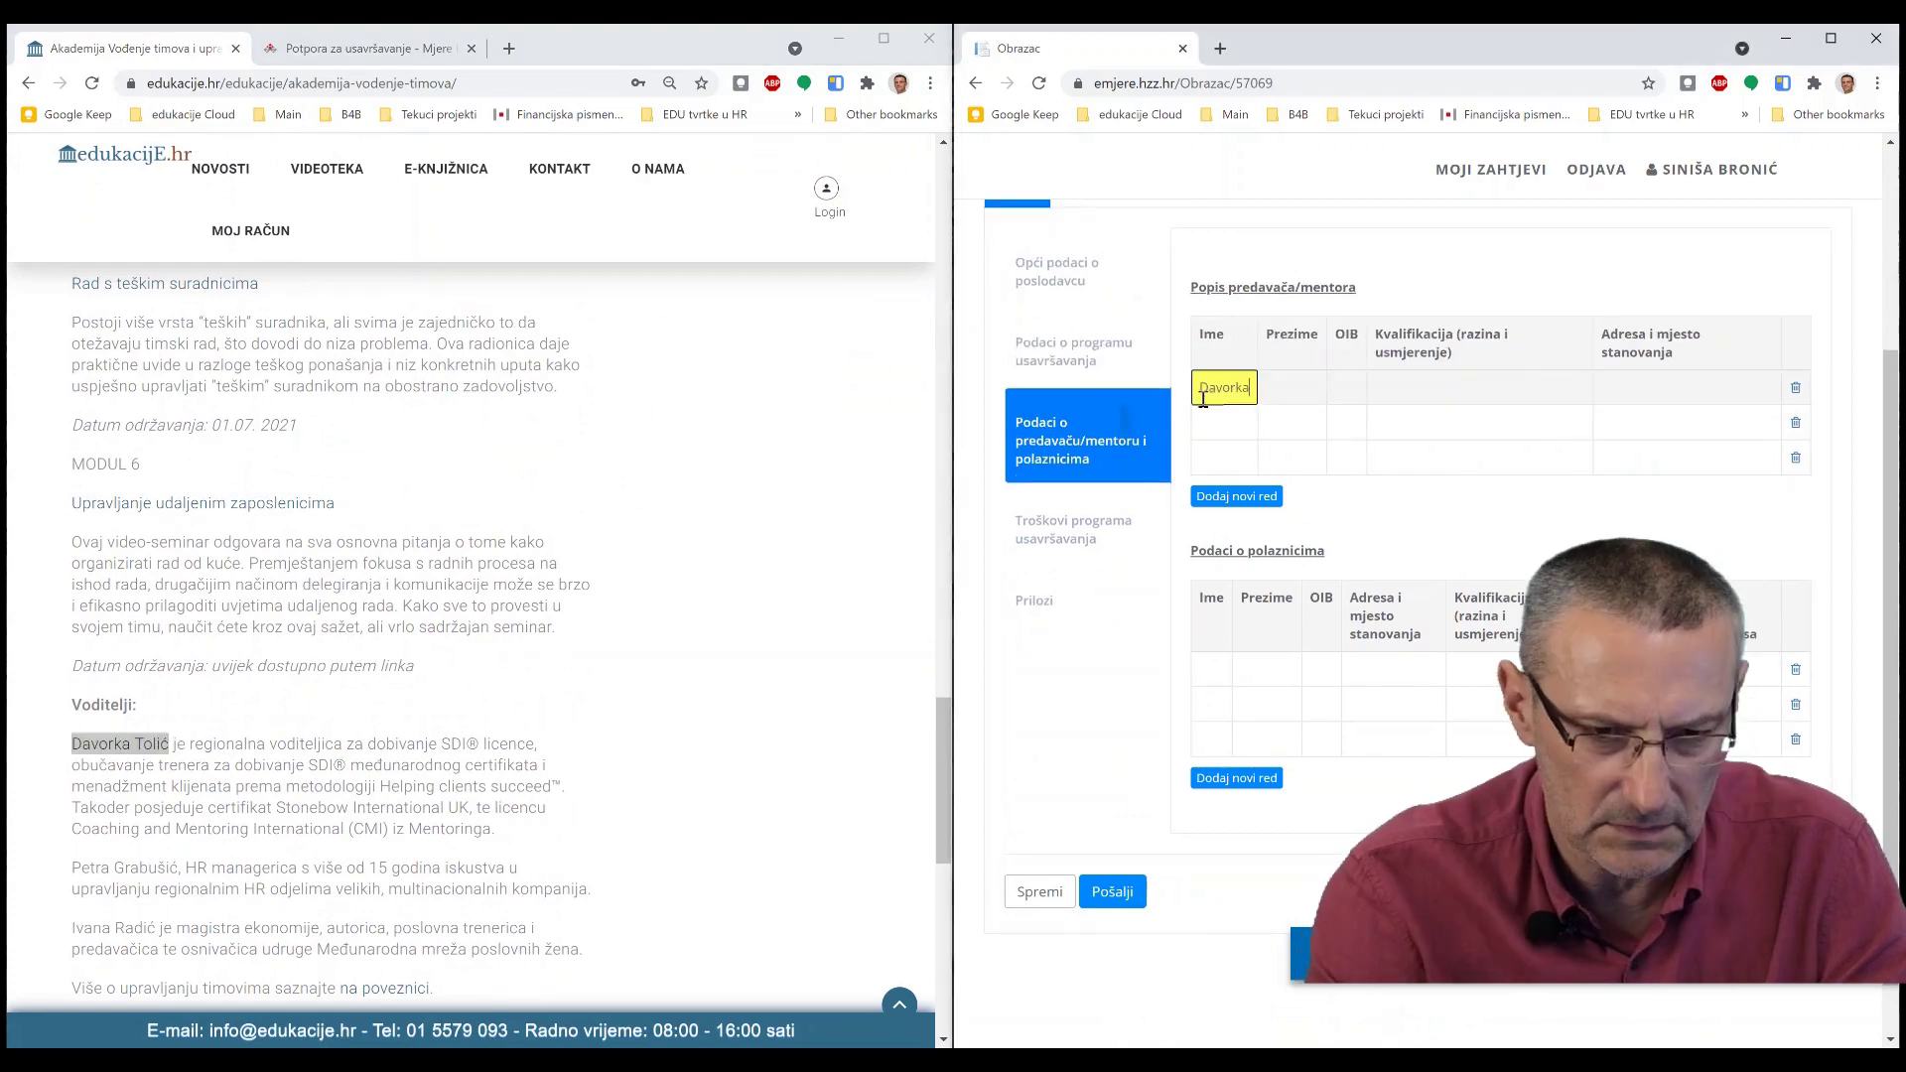
key("Tab")
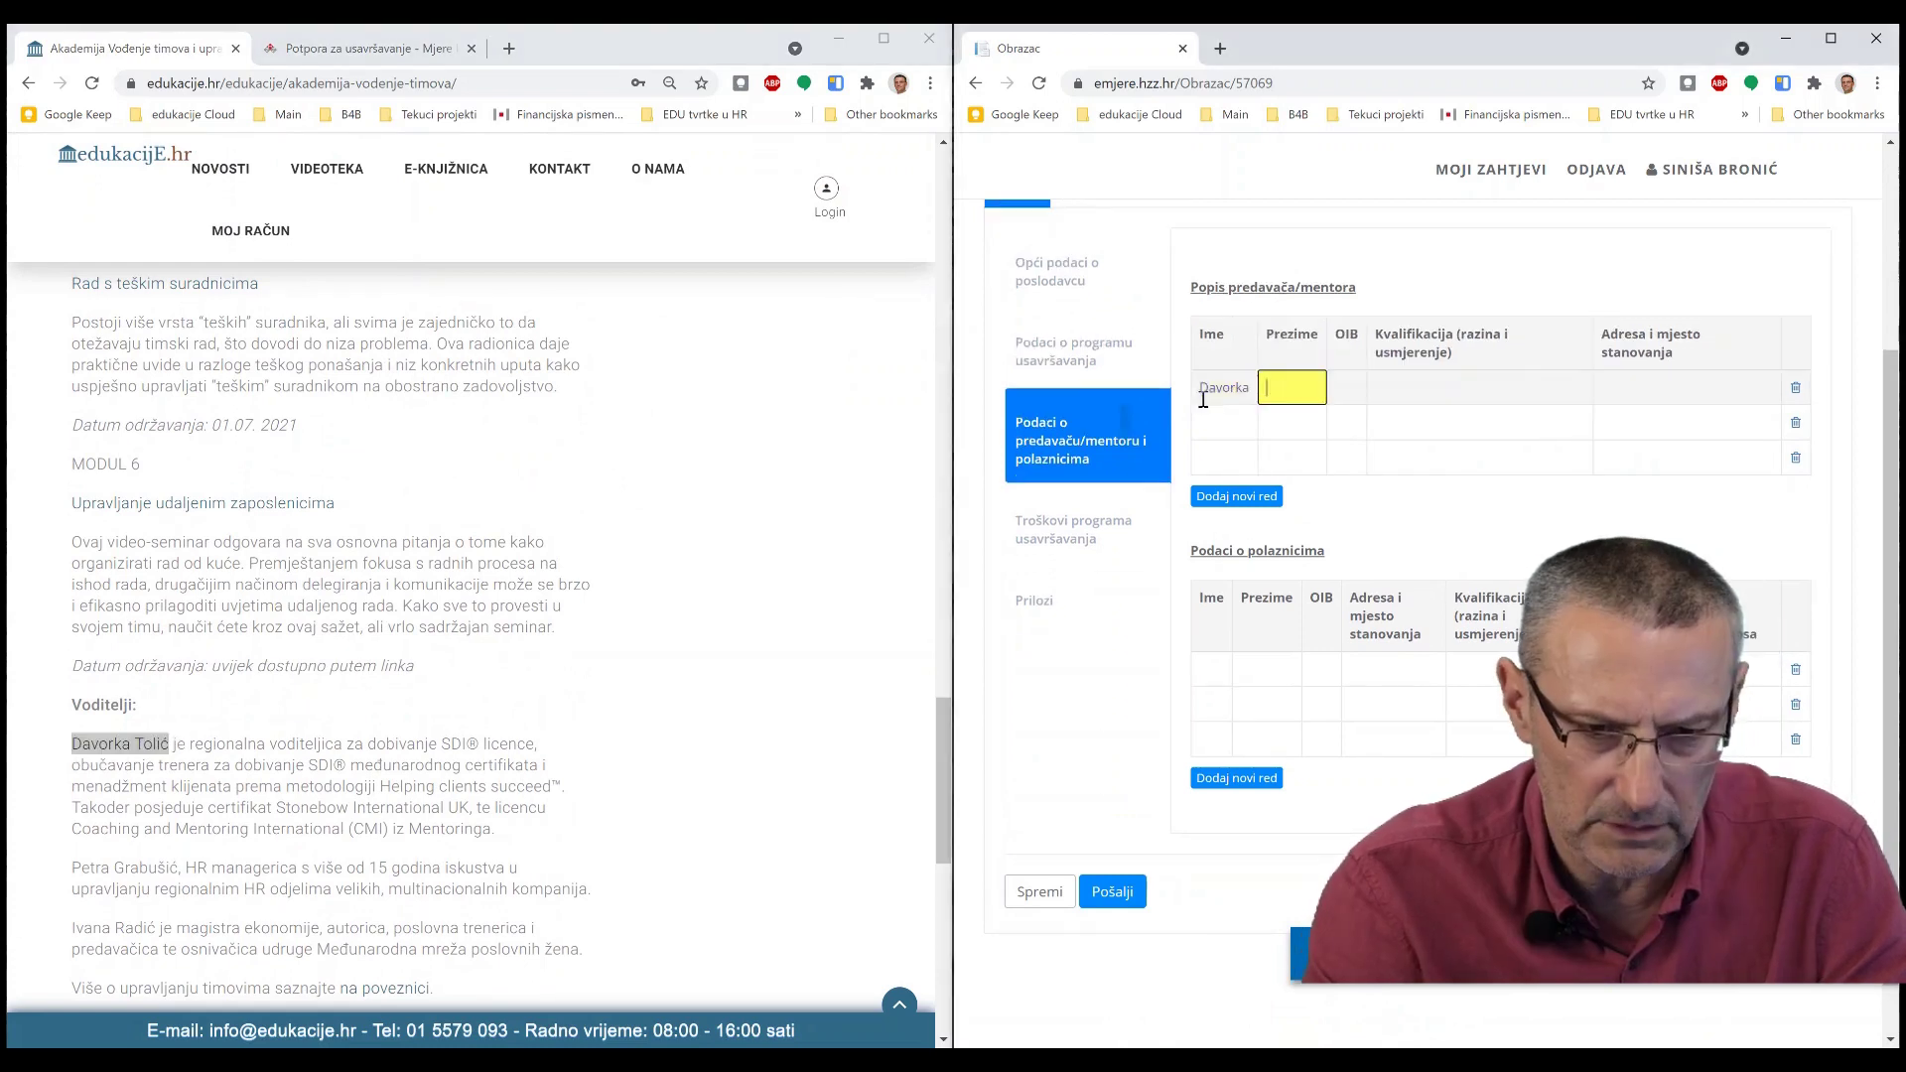
type("Tolić")
key("Tab")
key("Tab")
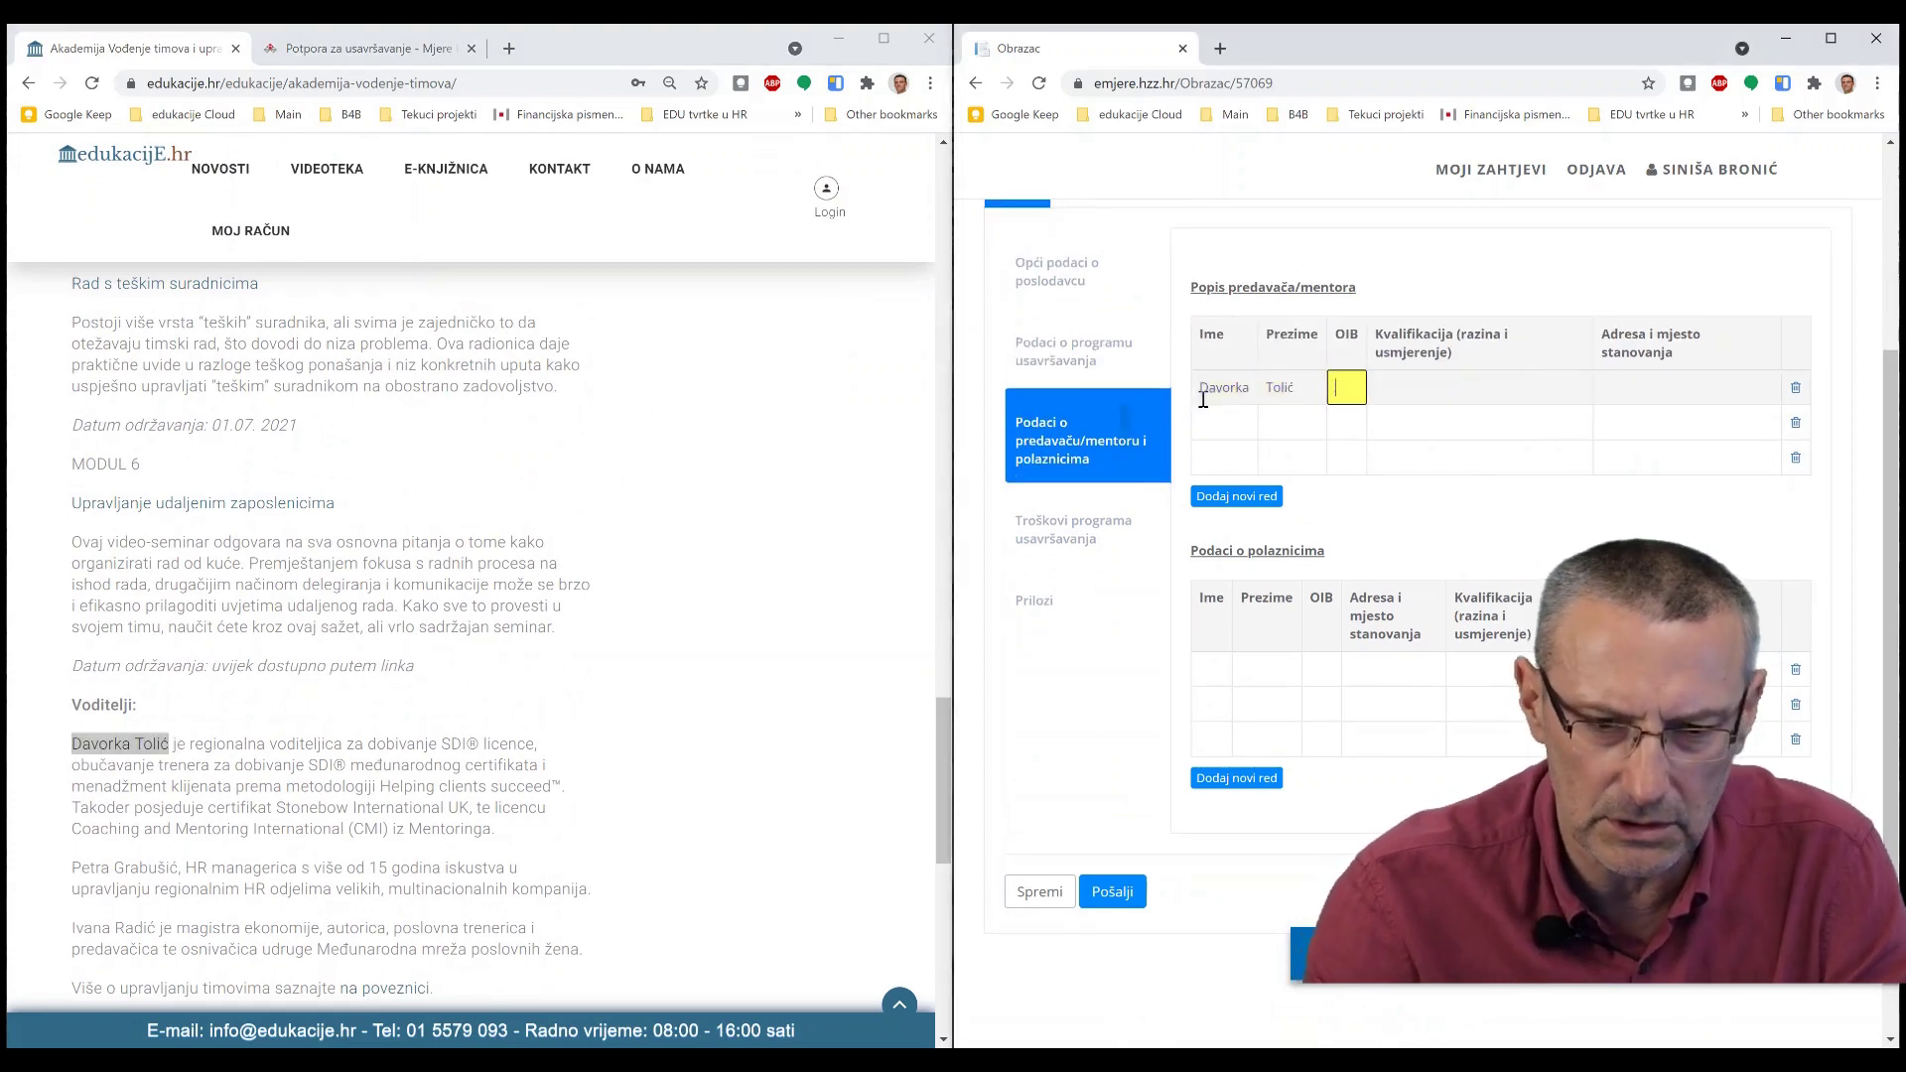
- Paste the first lecturer's SDI® licence bio into the Kvalifikacija cell
left_click(455, 567)
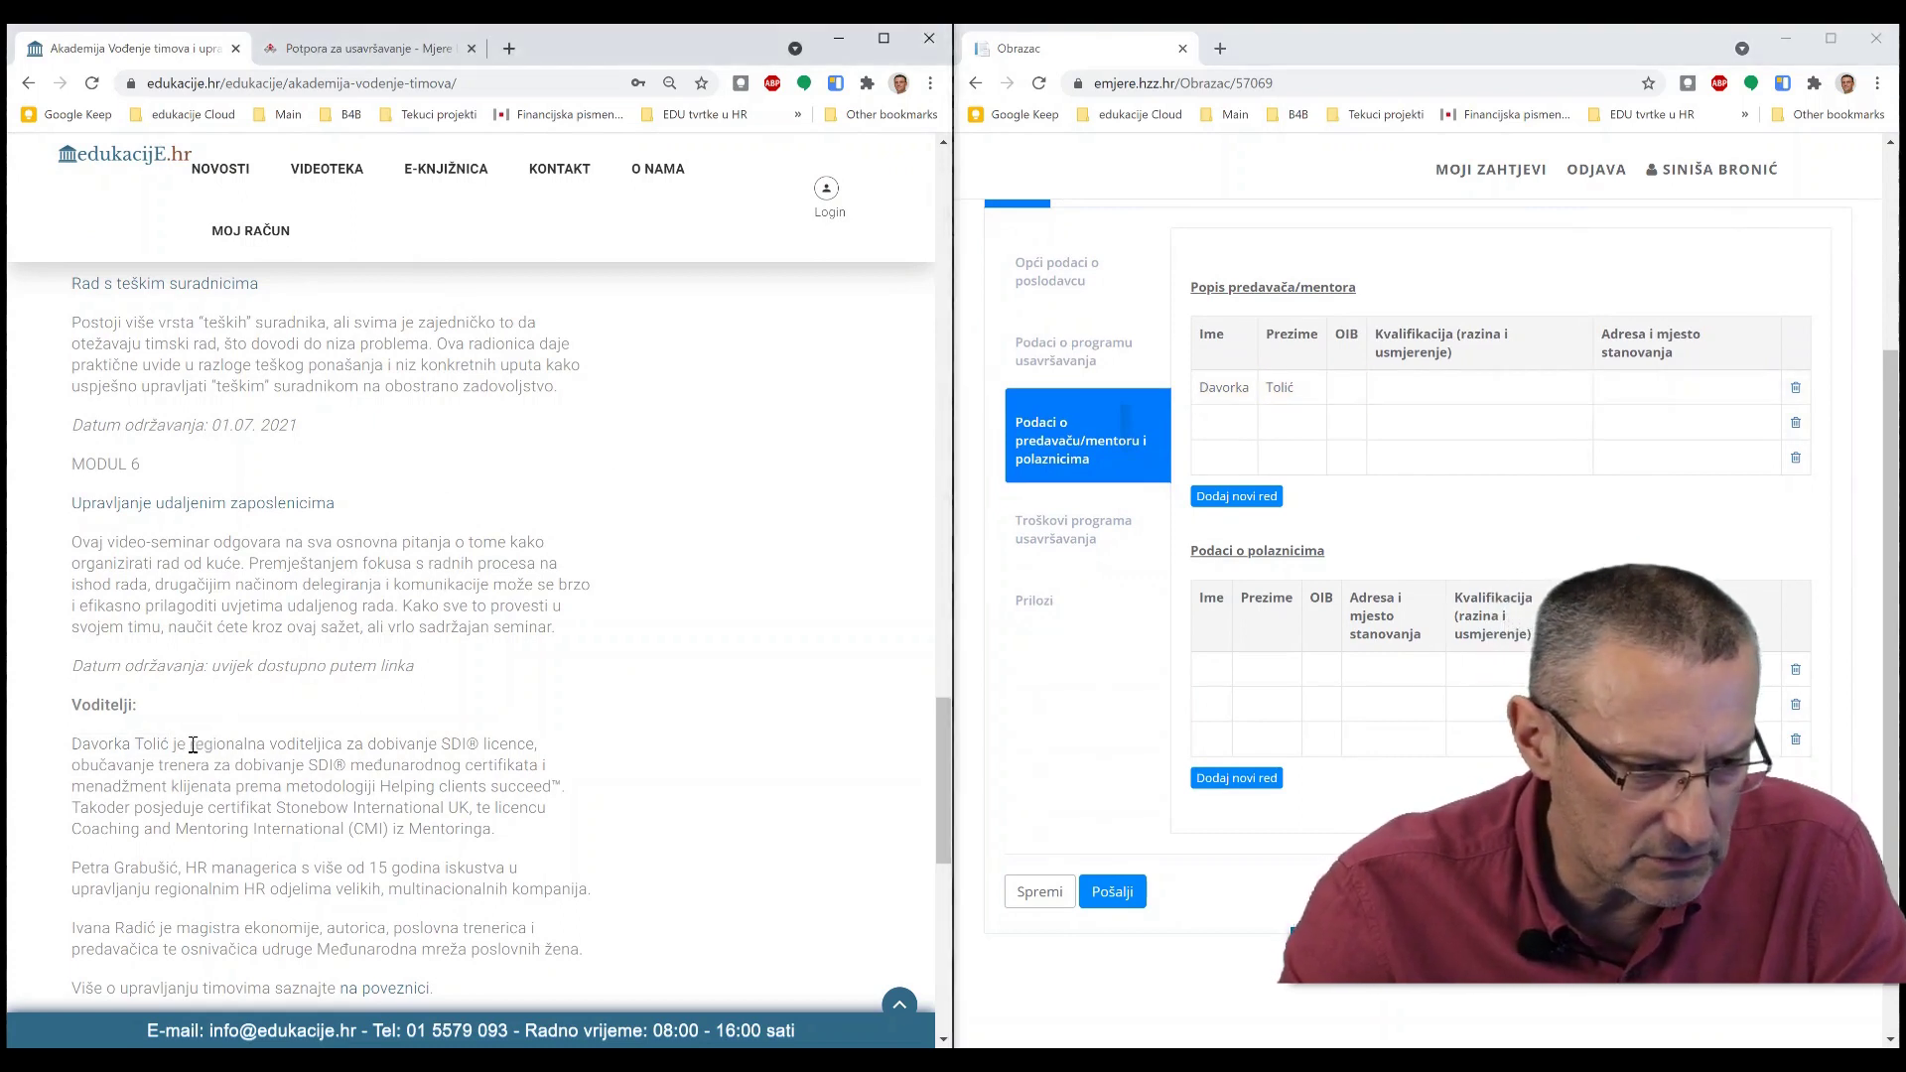
left_click_drag(172, 744, 496, 832)
key("ctrl+c")
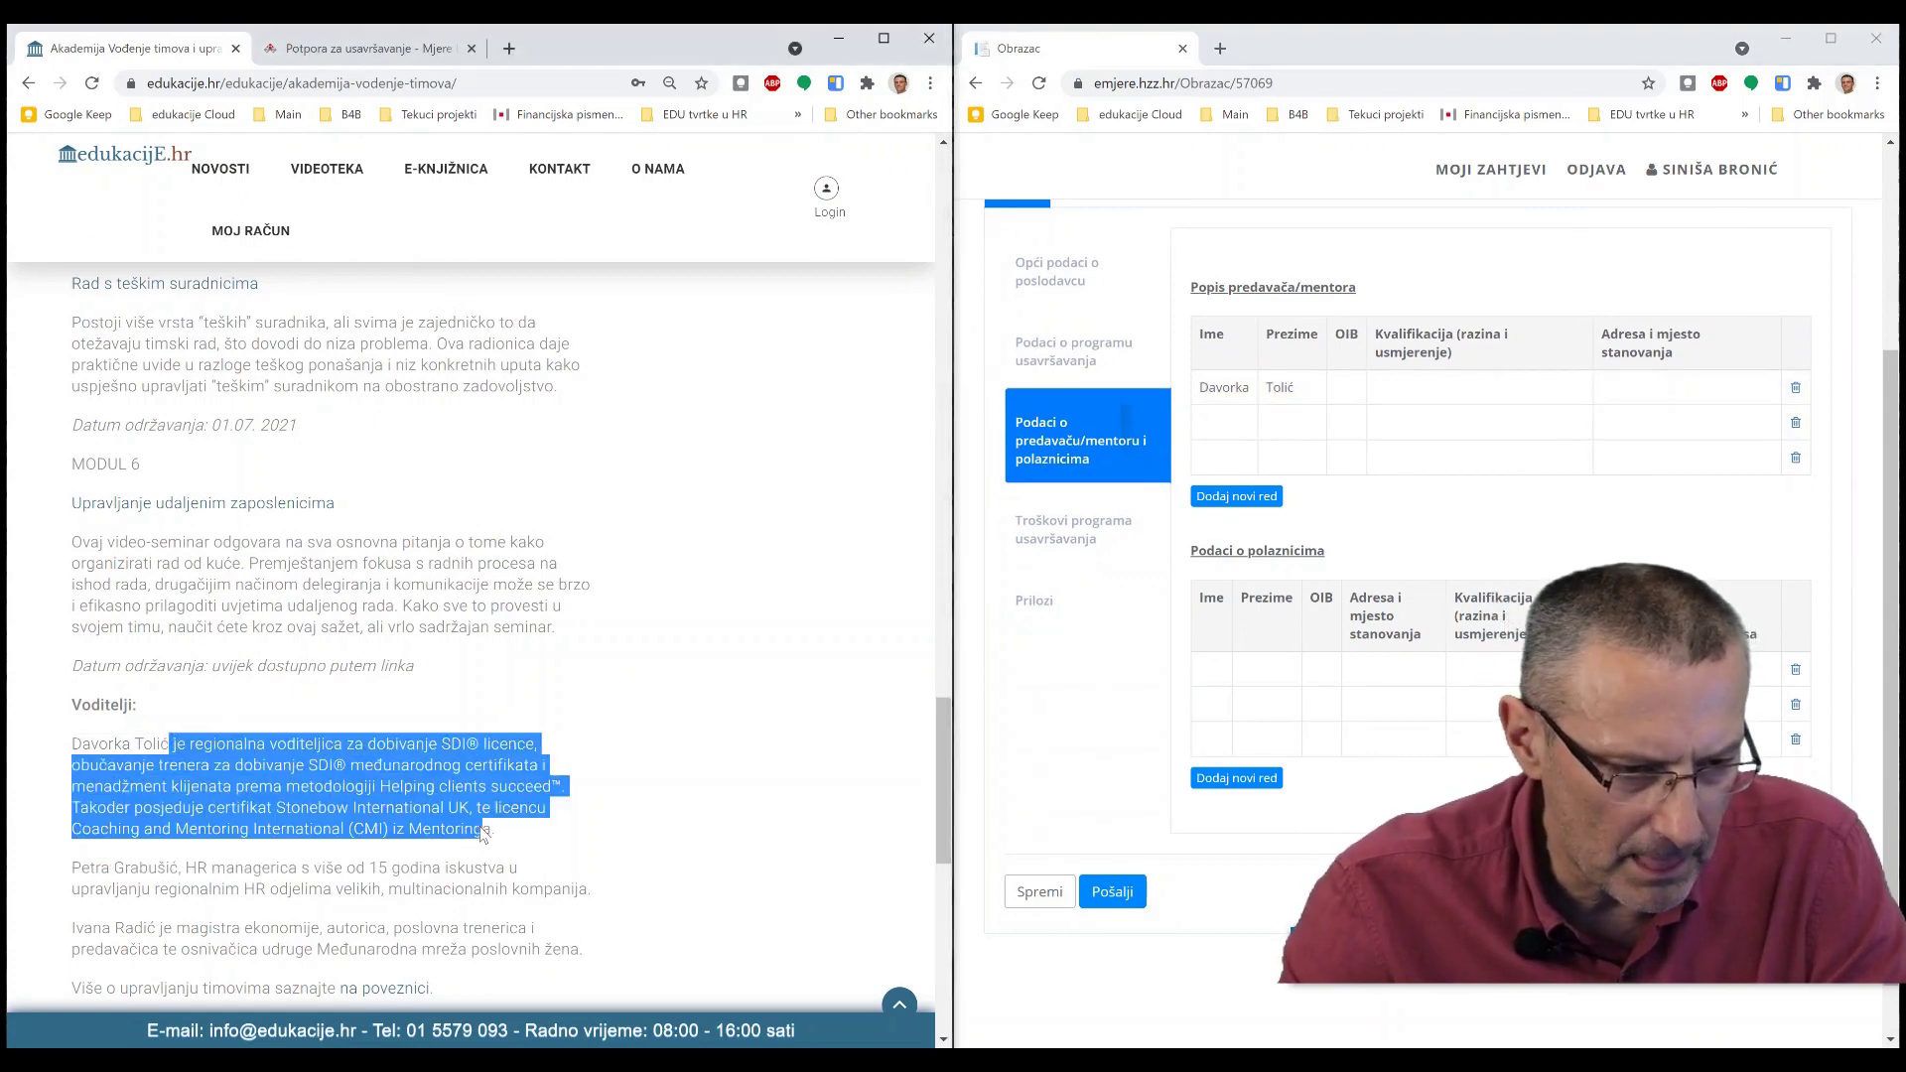
left_click(1451, 388)
key("ctrl+v")
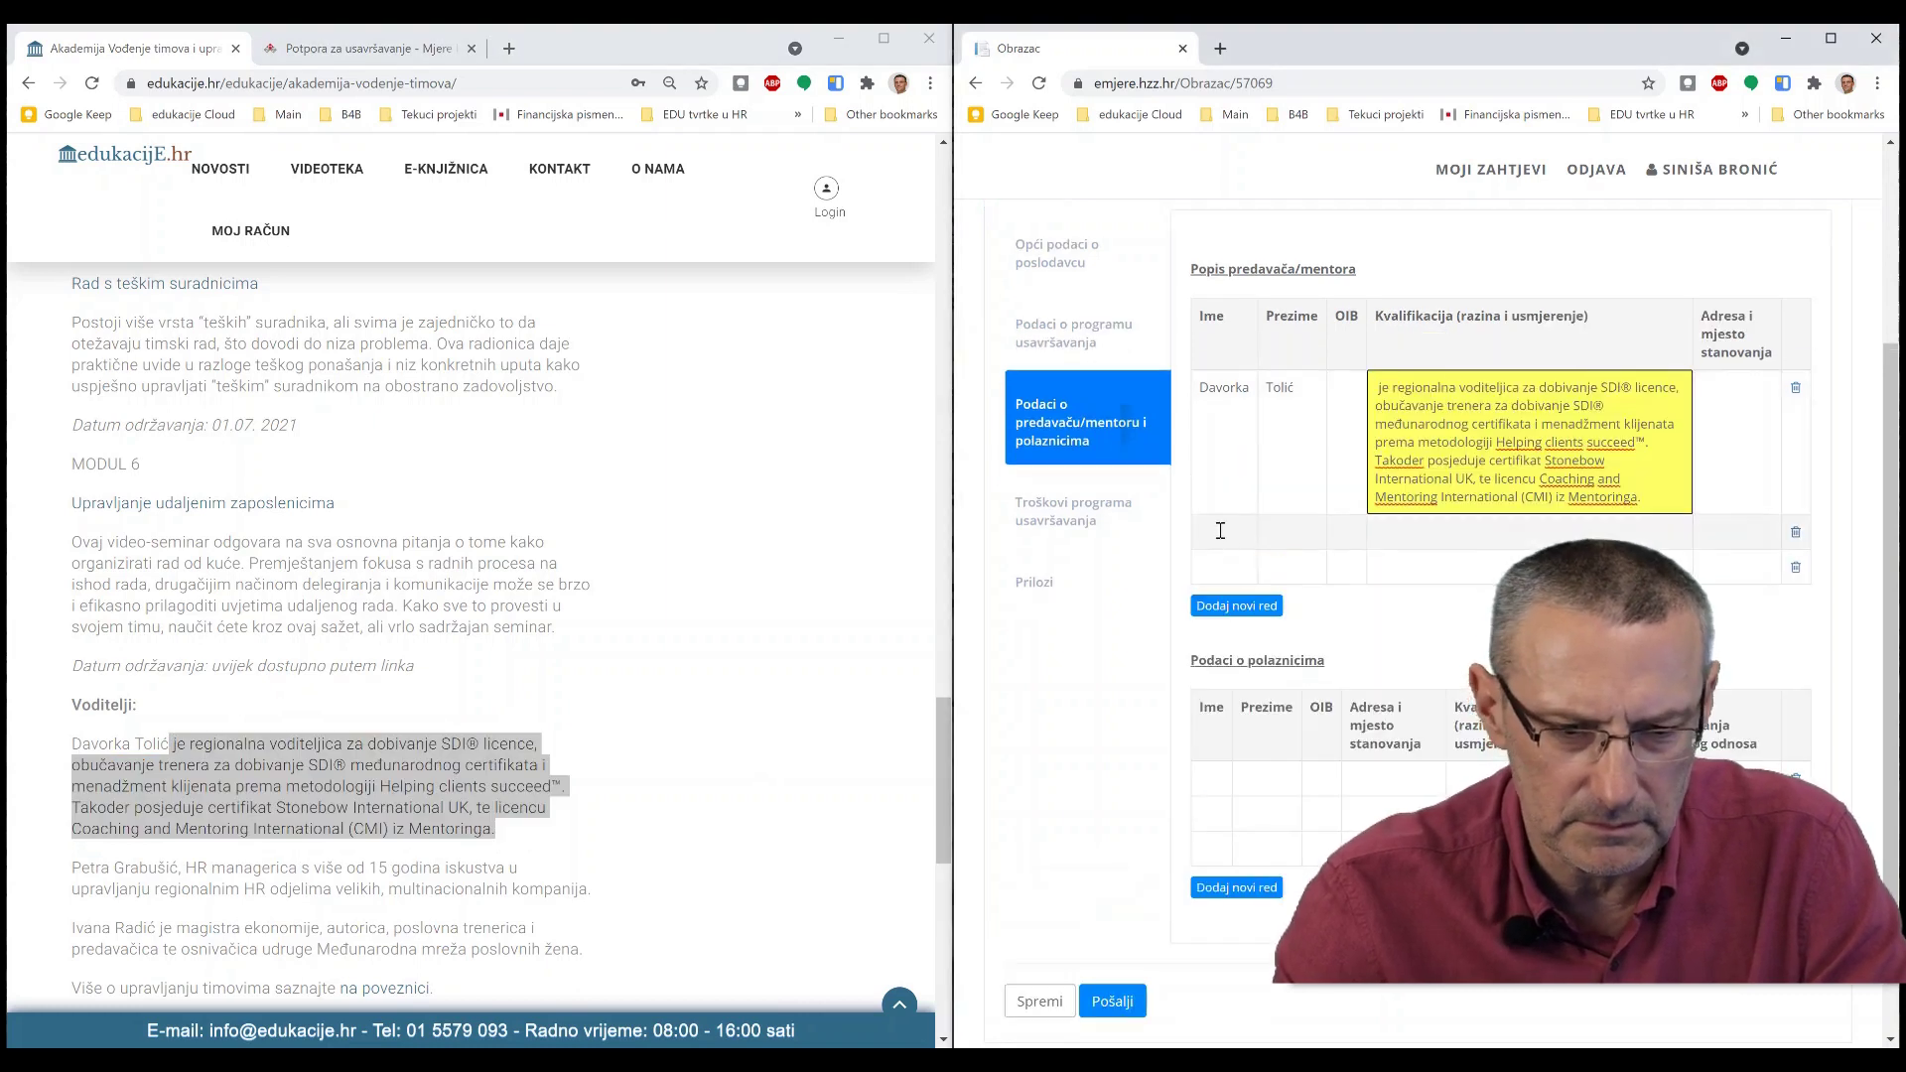
left_click(1220, 531)
scroll(477, 685, "down", 4)
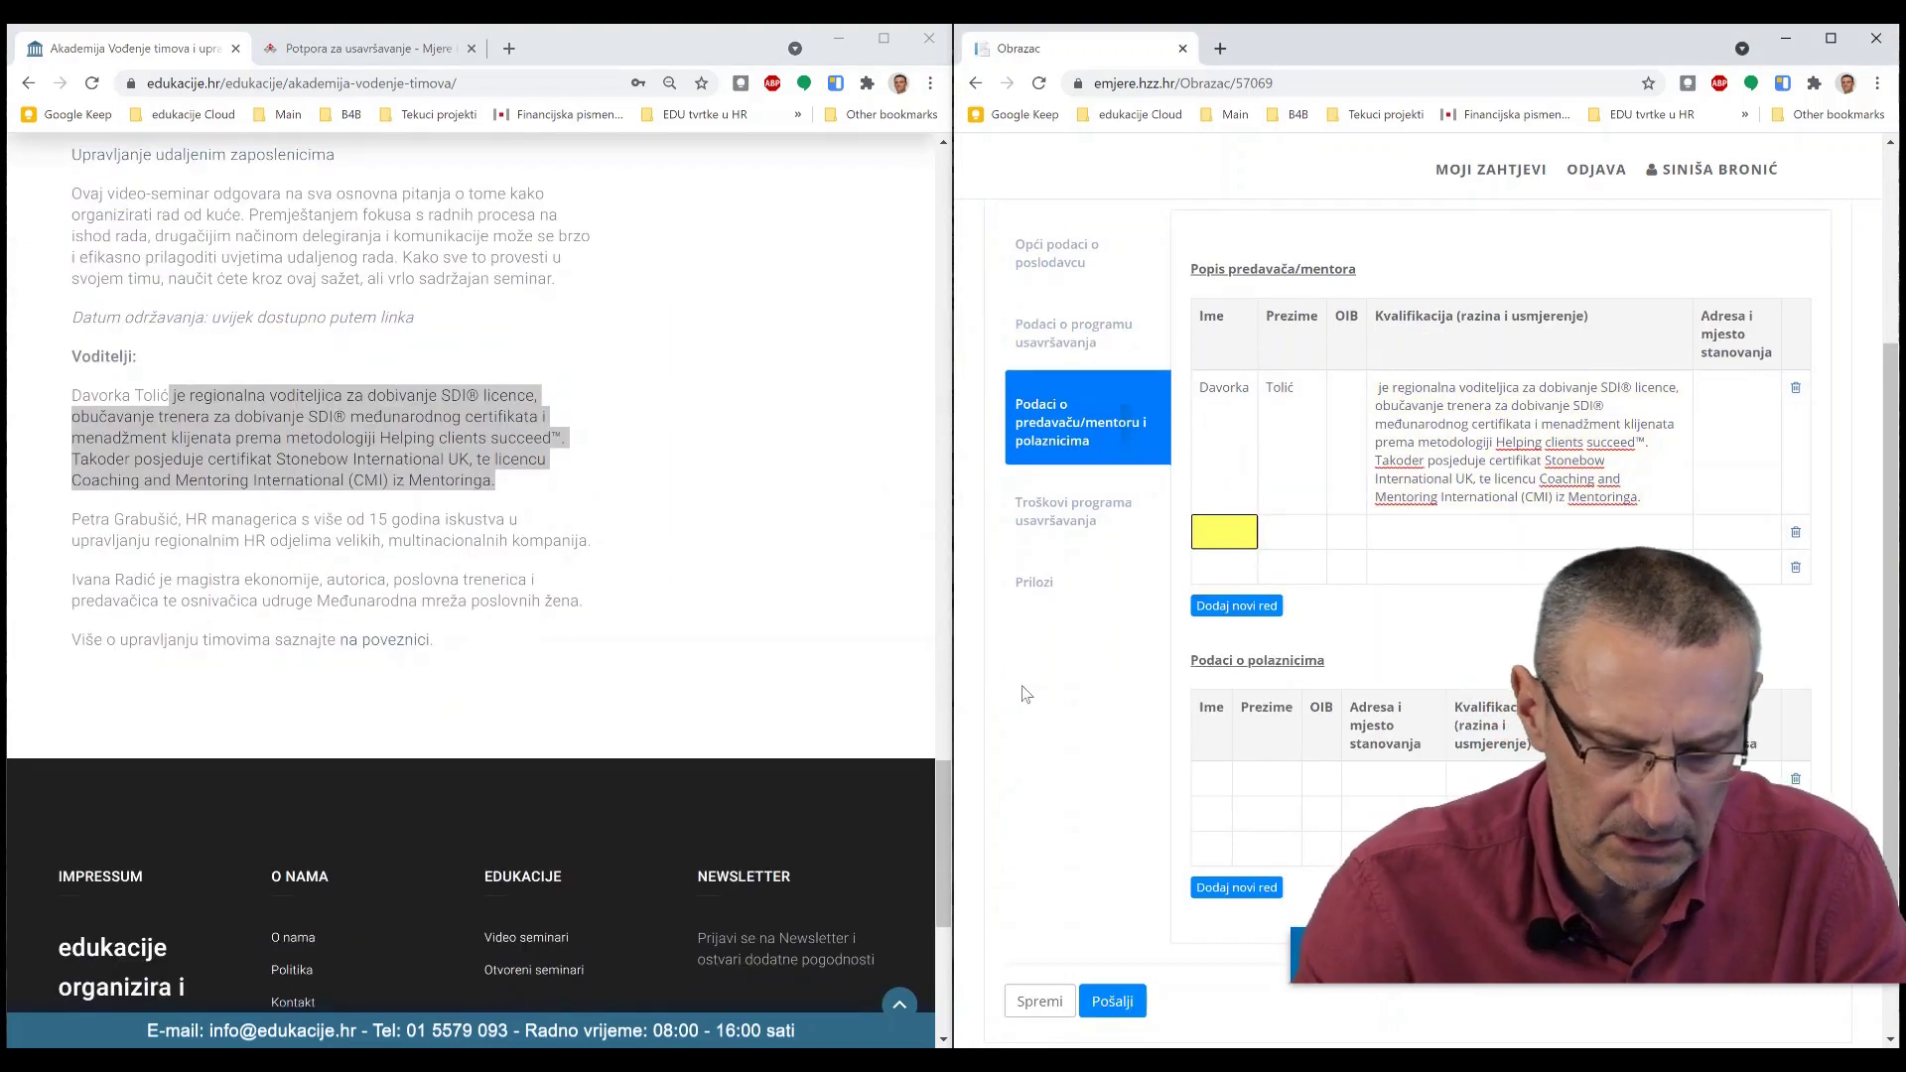
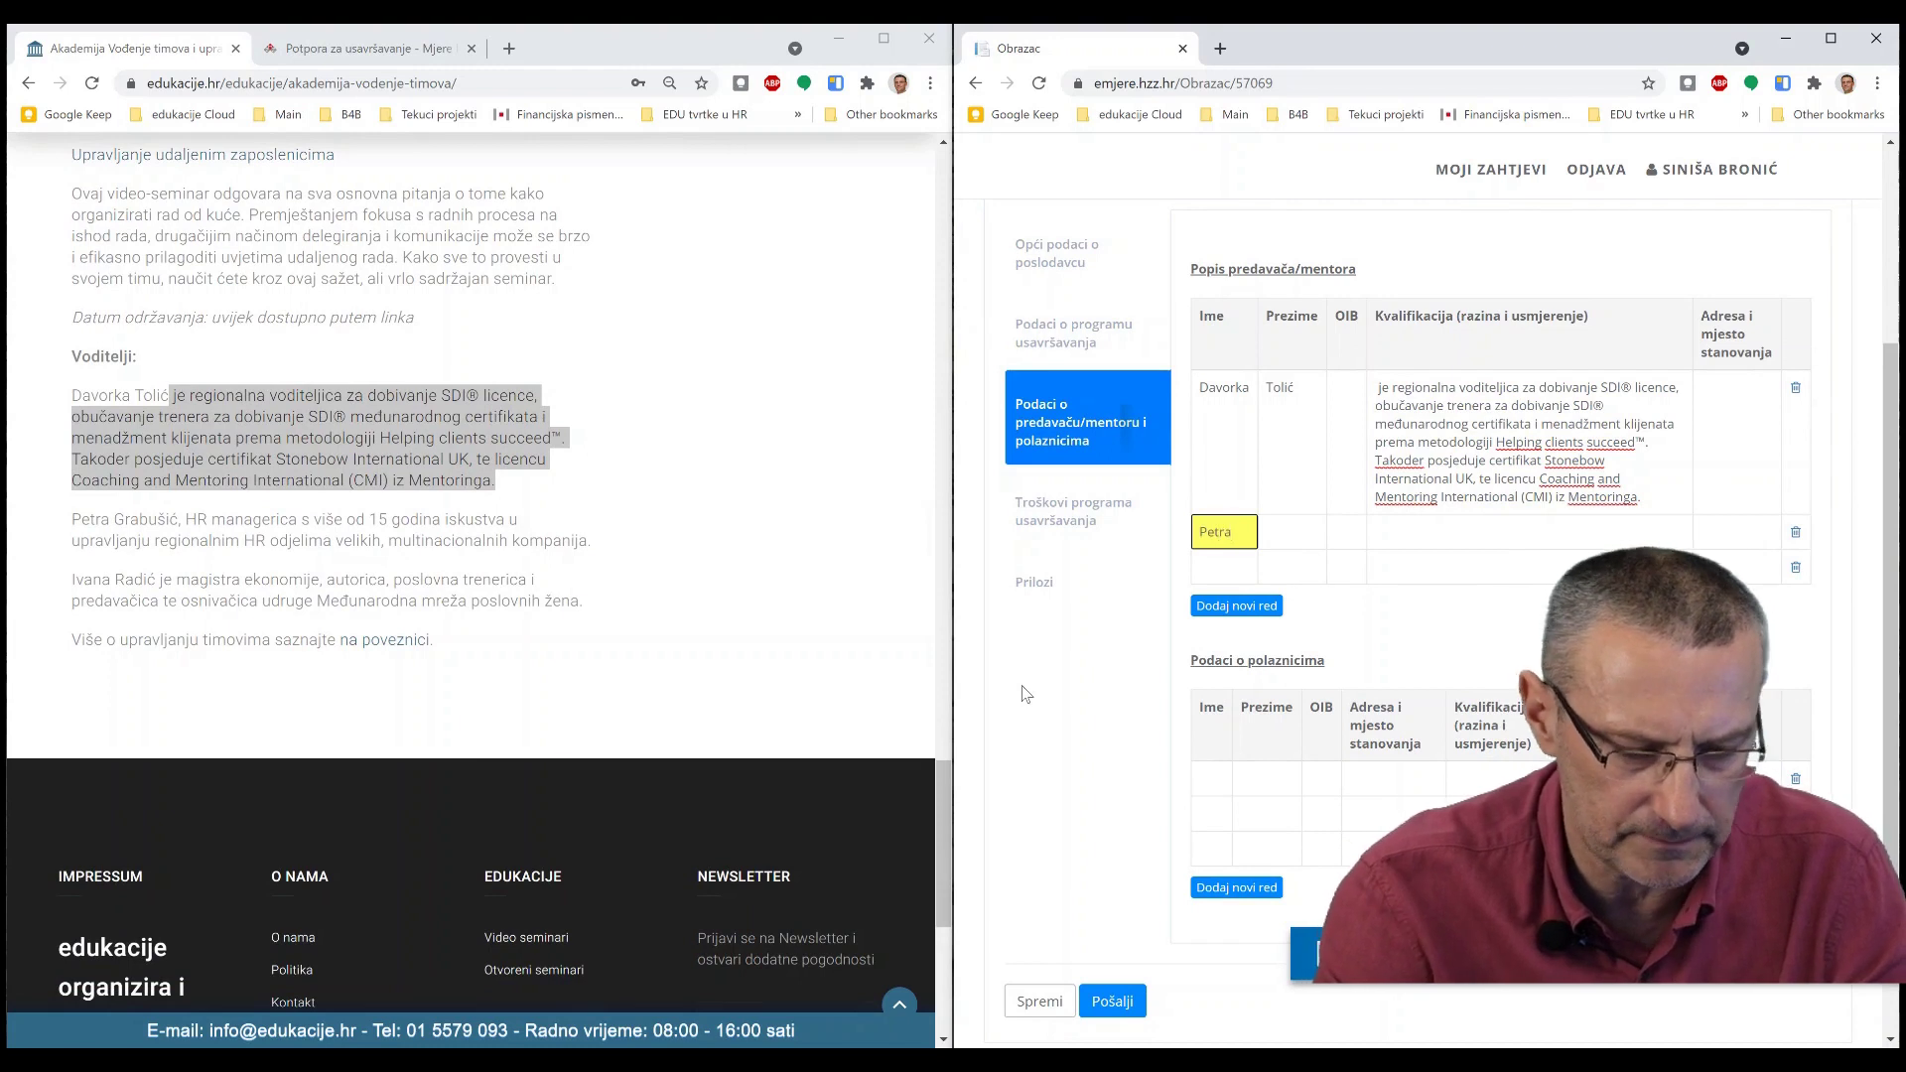
- Enter the second lecturer's first name and surname in row 2
key("Tab")
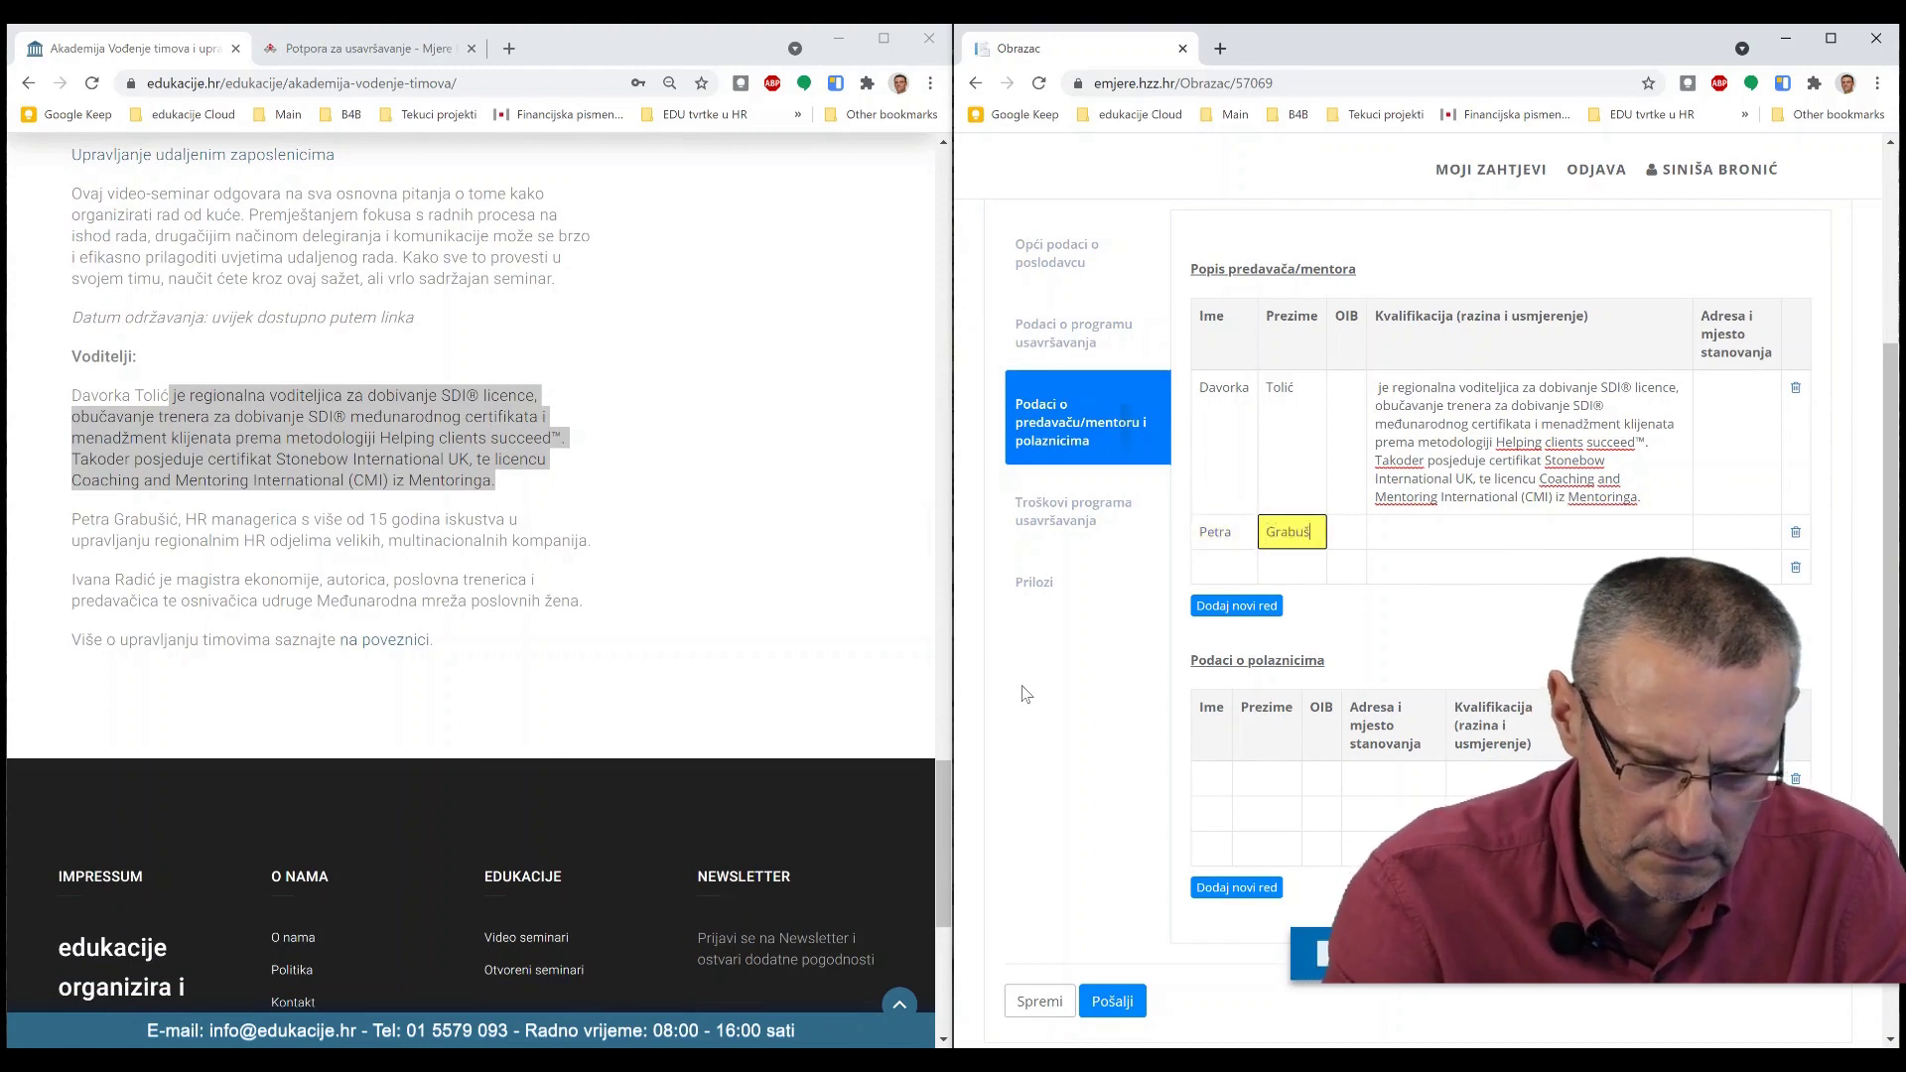
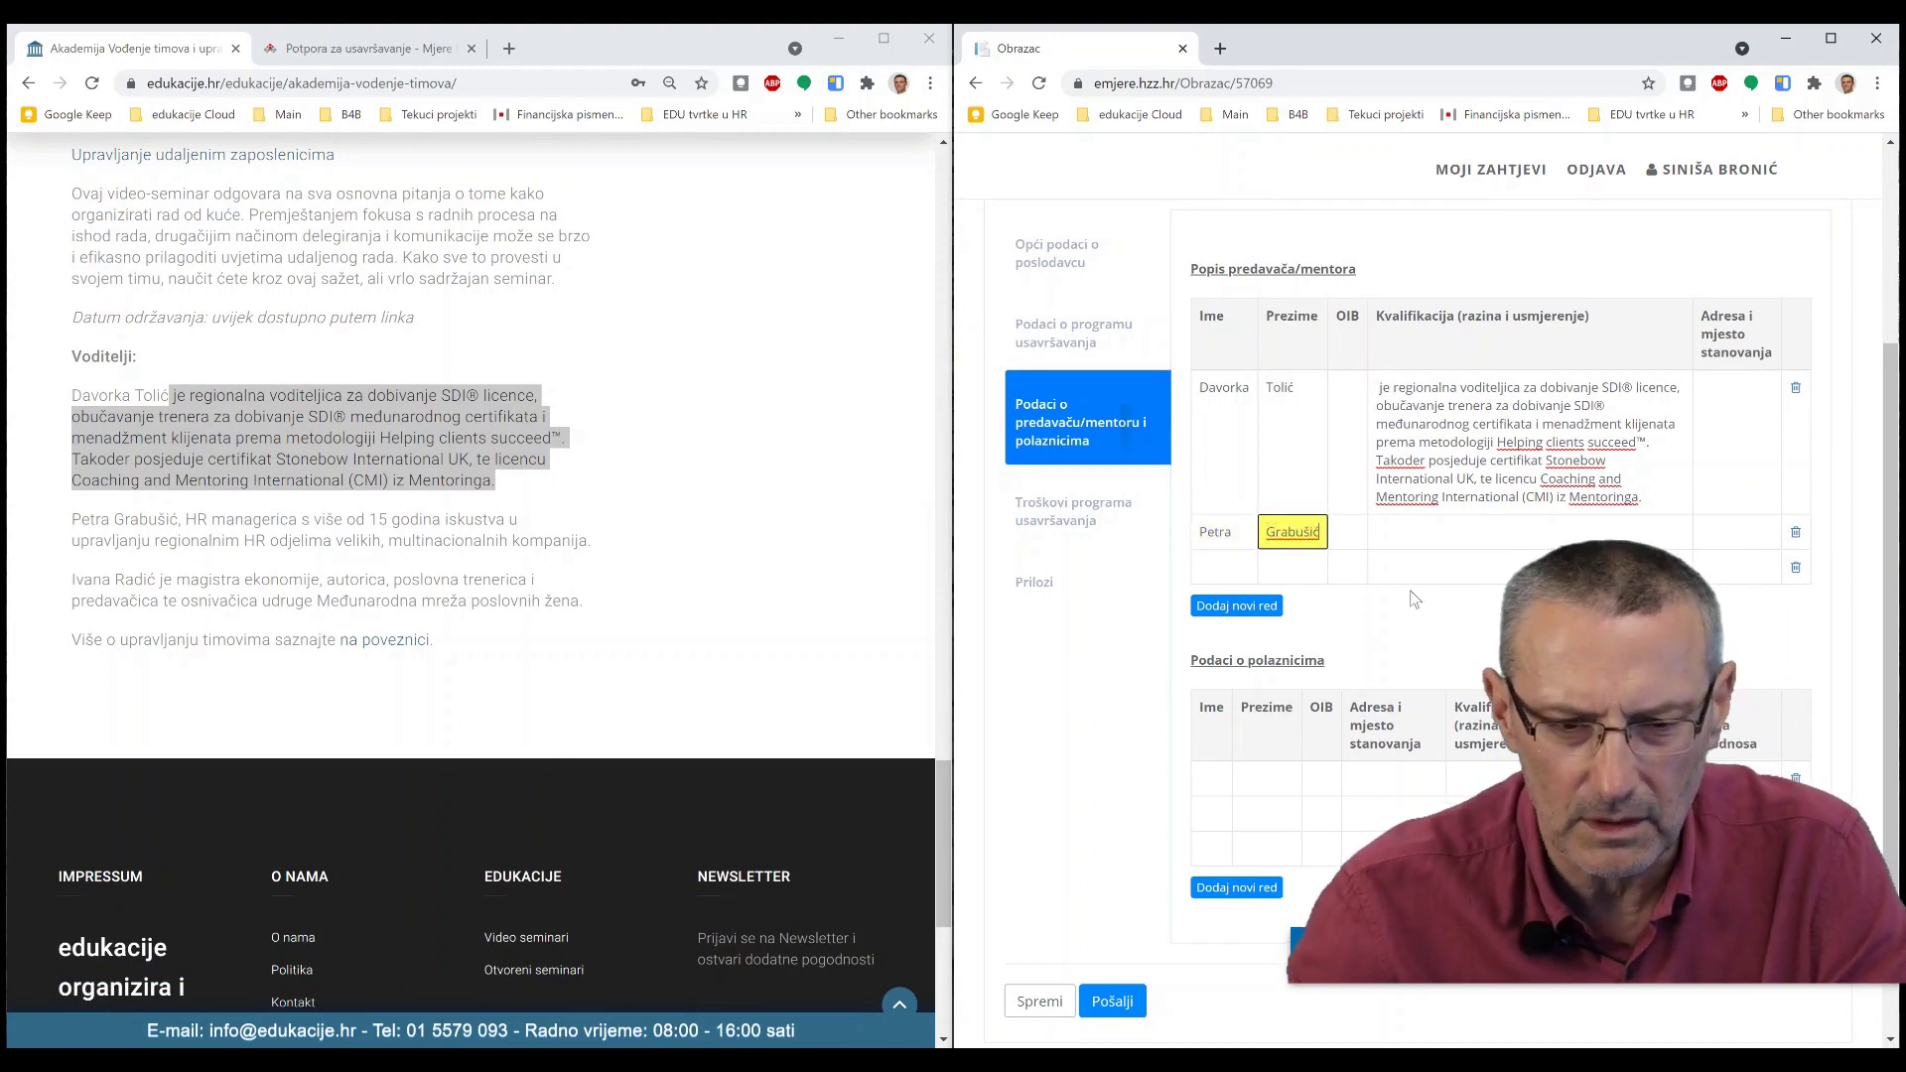
key("Tab")
key("Tab")
- Paste the second lecturer's biography from the course page into her Kvalifikacija cell
left_click(220, 518)
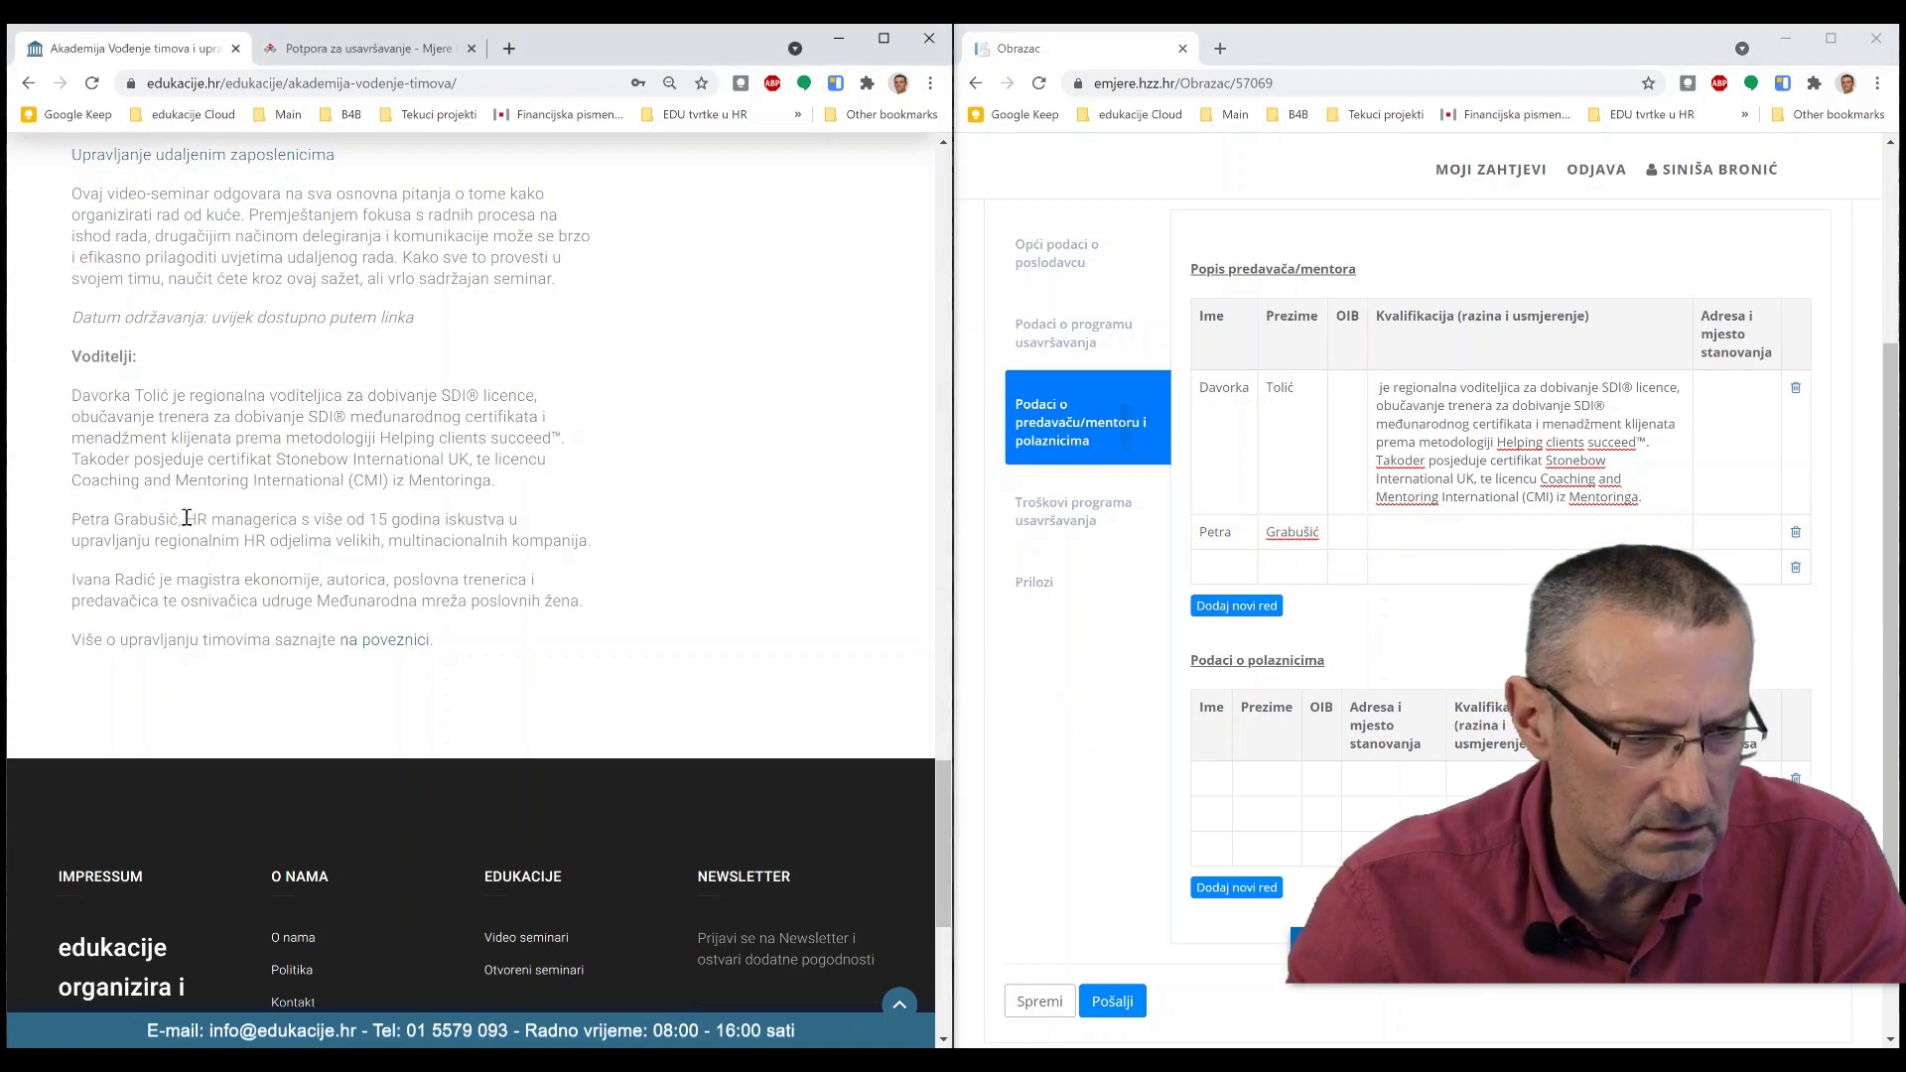
left_click_drag(186, 518, 631, 550)
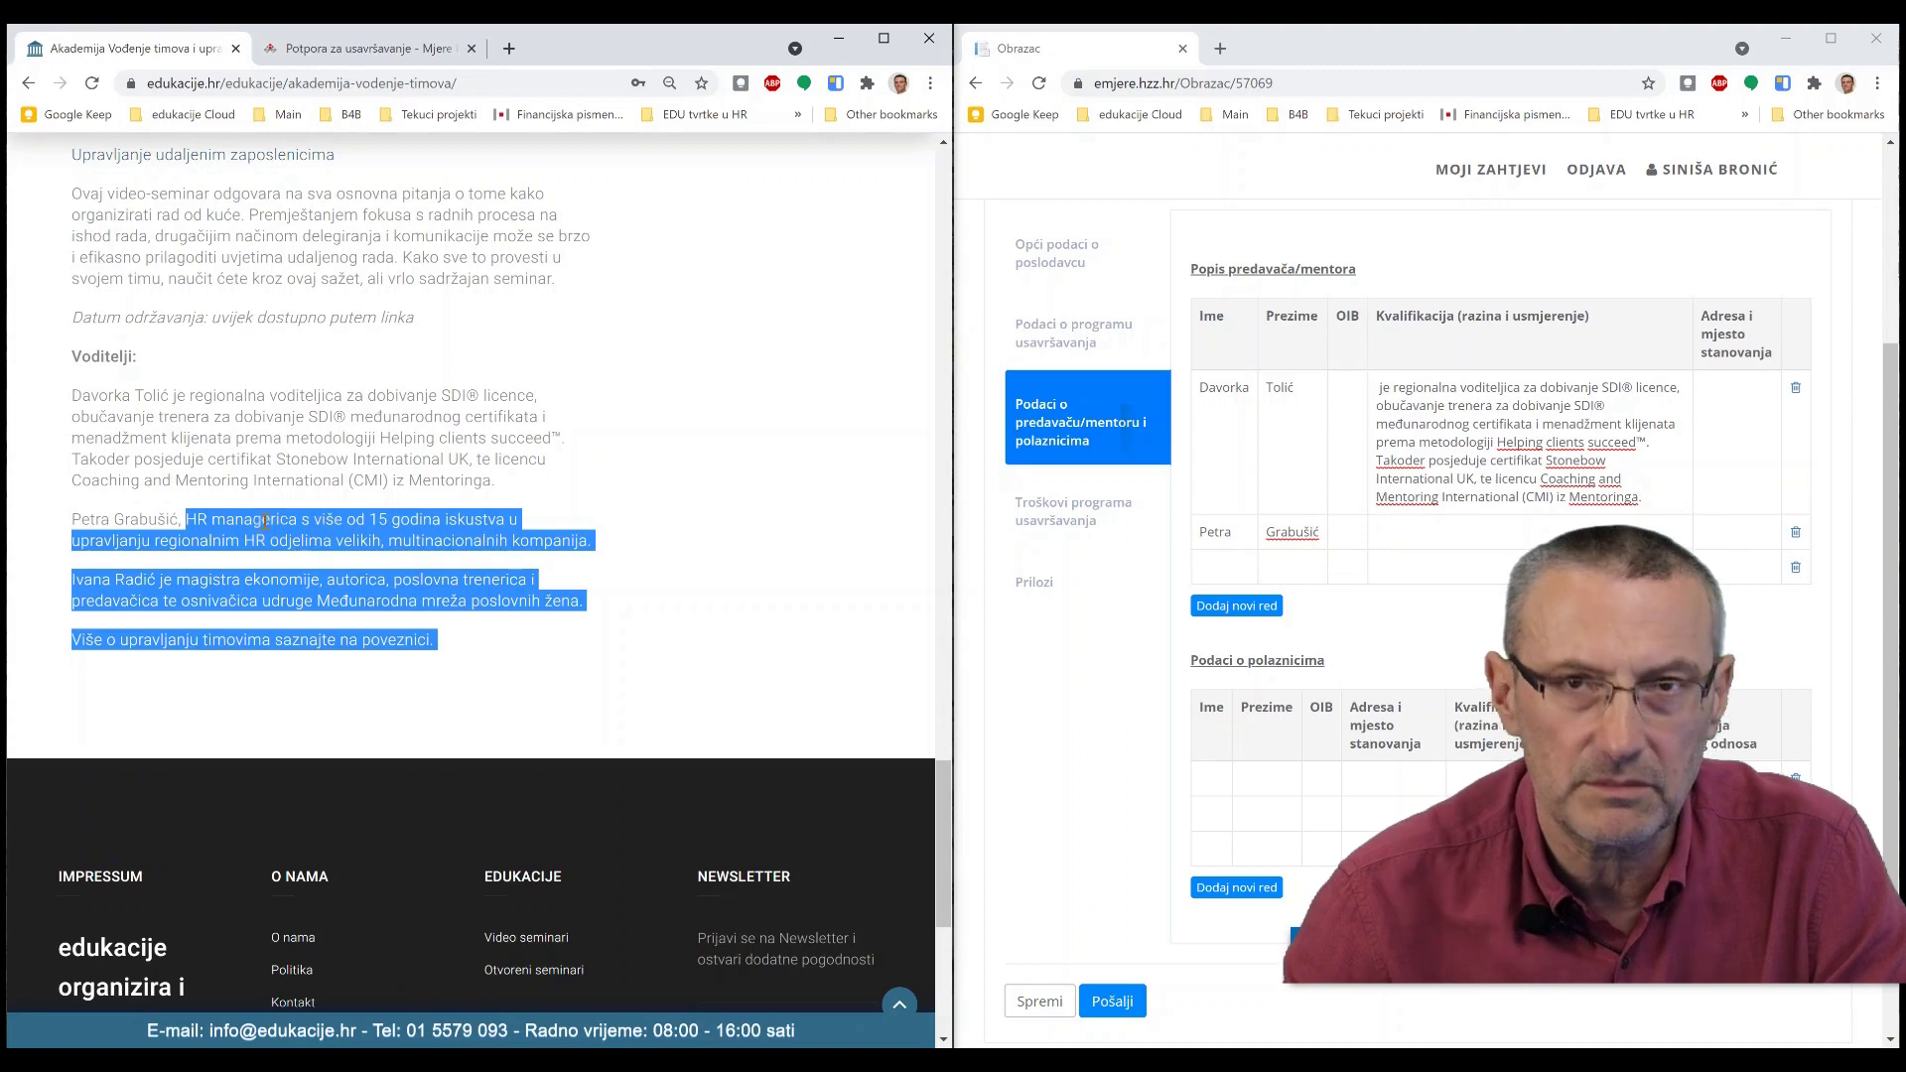
left_click(240, 464)
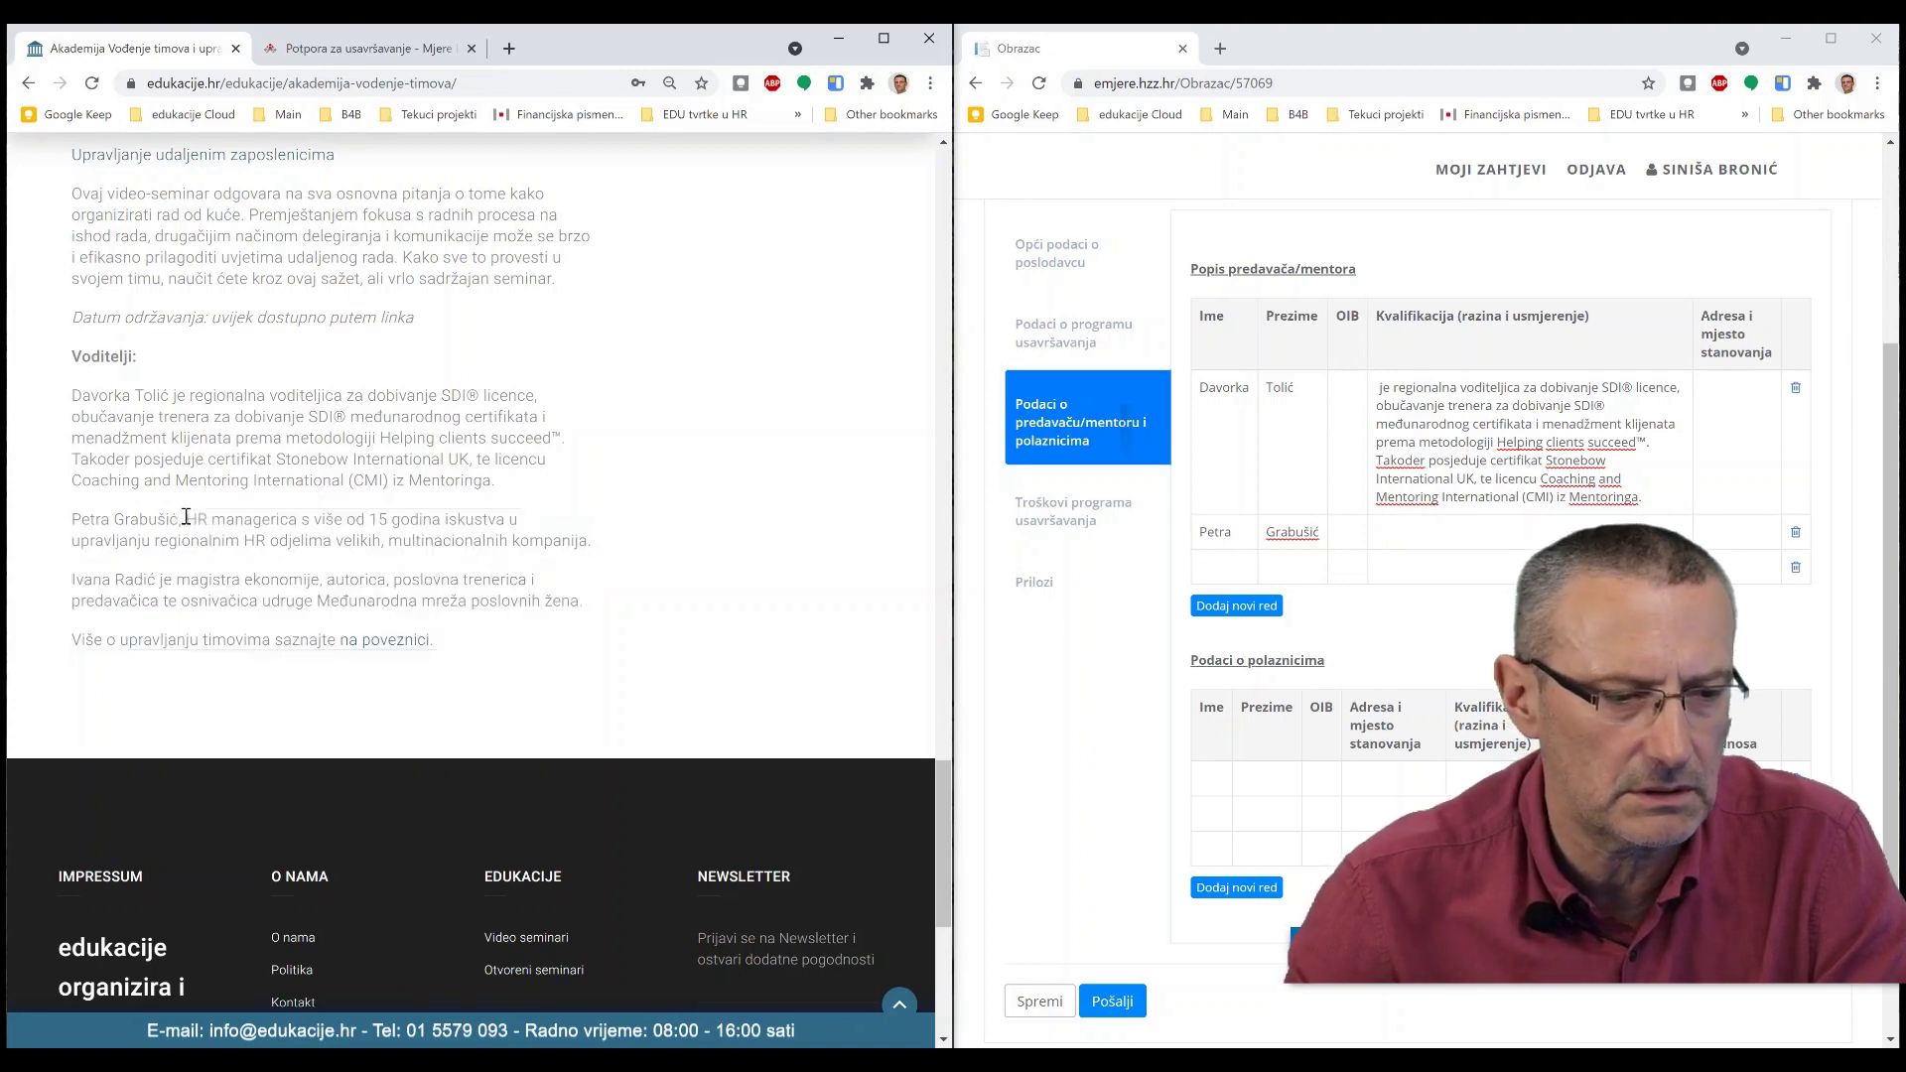
left_click_drag(187, 518, 581, 542)
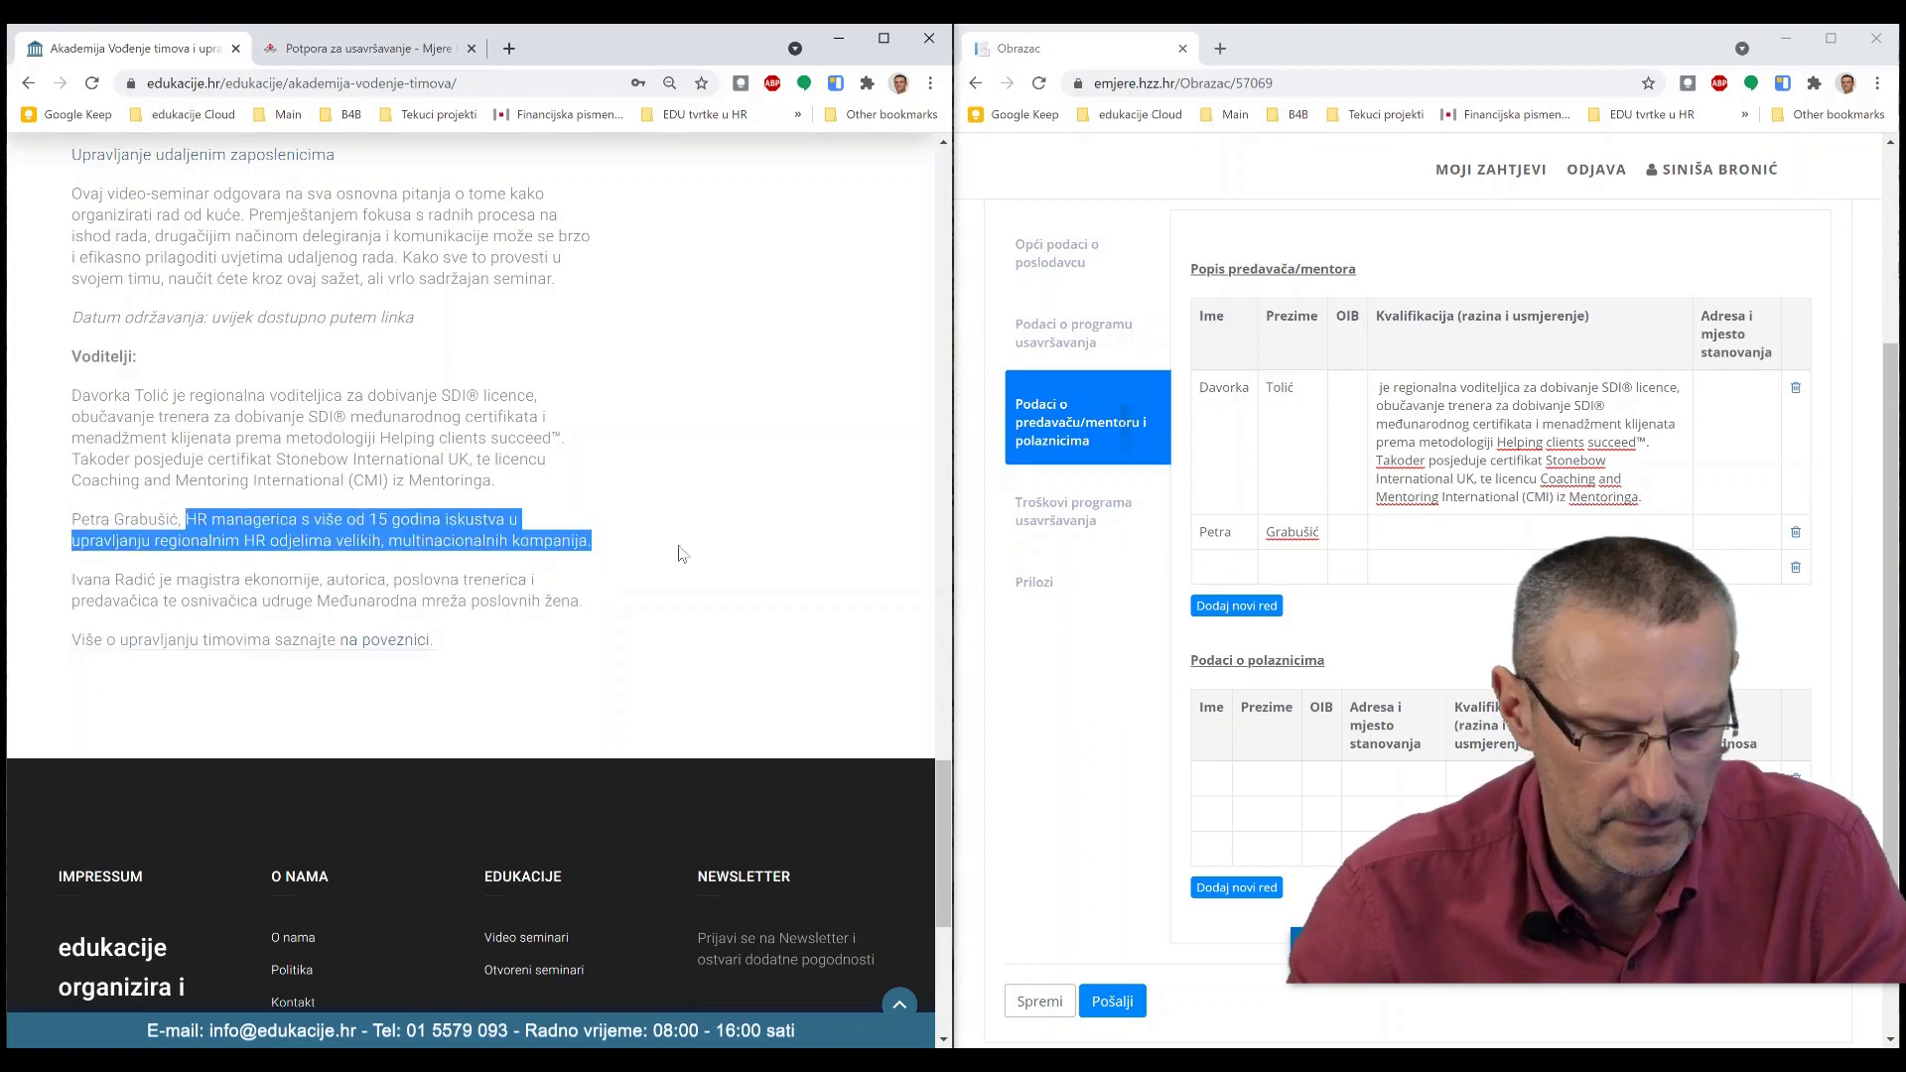
left_click(1434, 536)
type("HR managerica s više od 15 godina iskustva u upravljanju regionalnim HR odjelima velikih, multinacionalnih kompanija.")
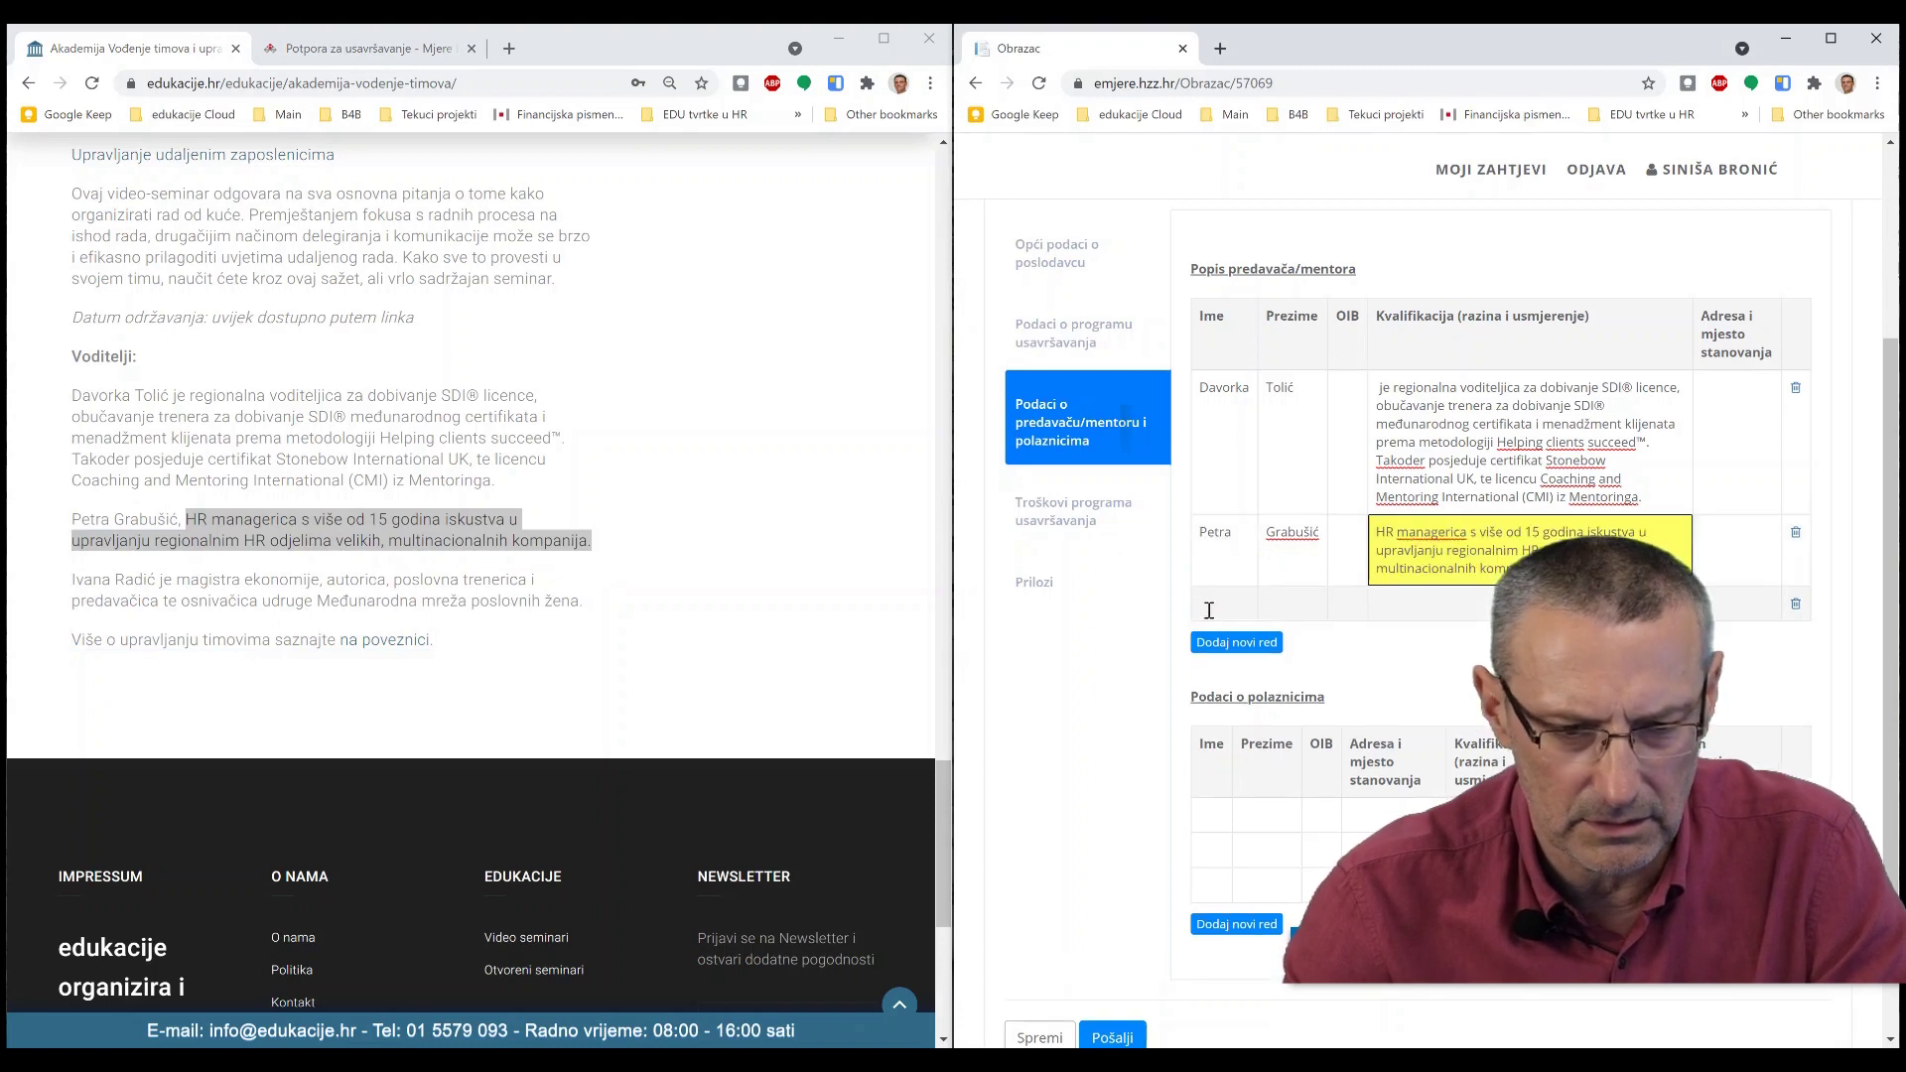
- Add a third lecturer with surname and biography-based qualification in row 3
left_click(1208, 610)
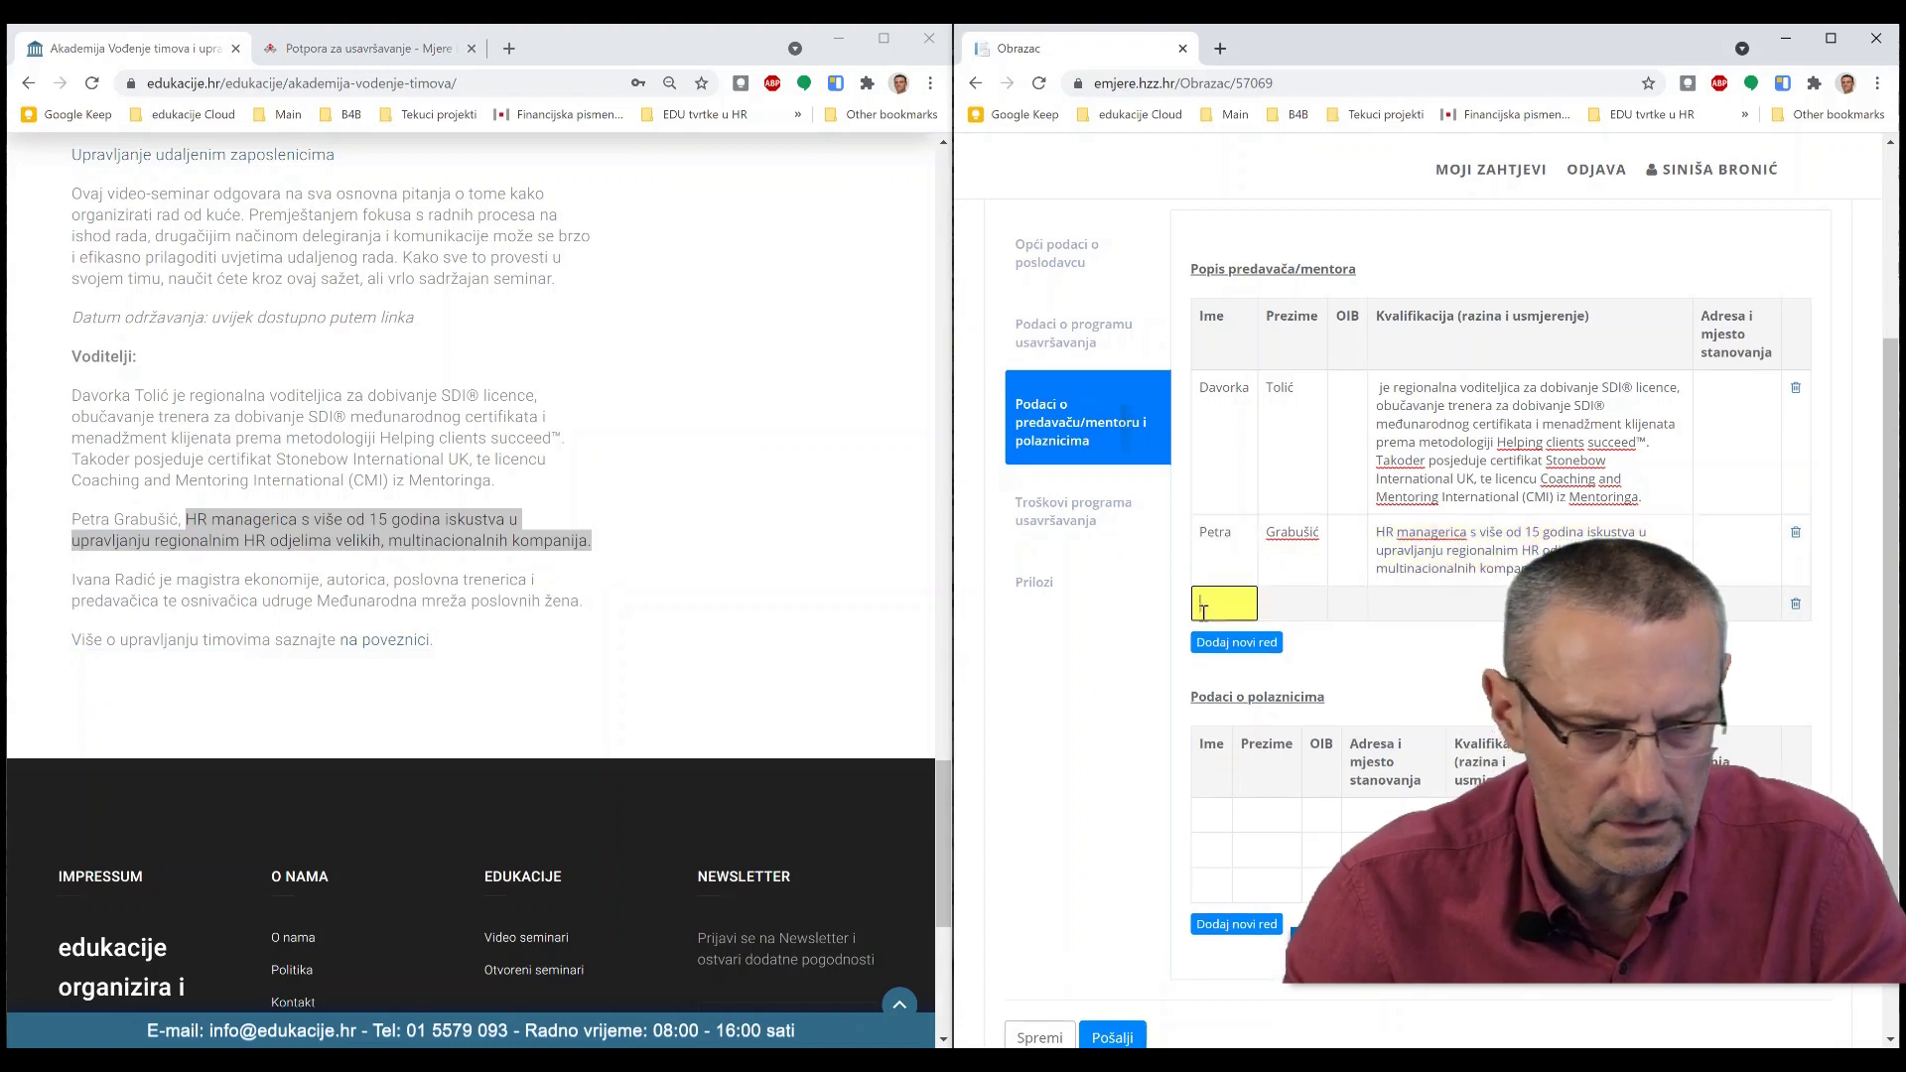
left_click(133, 578)
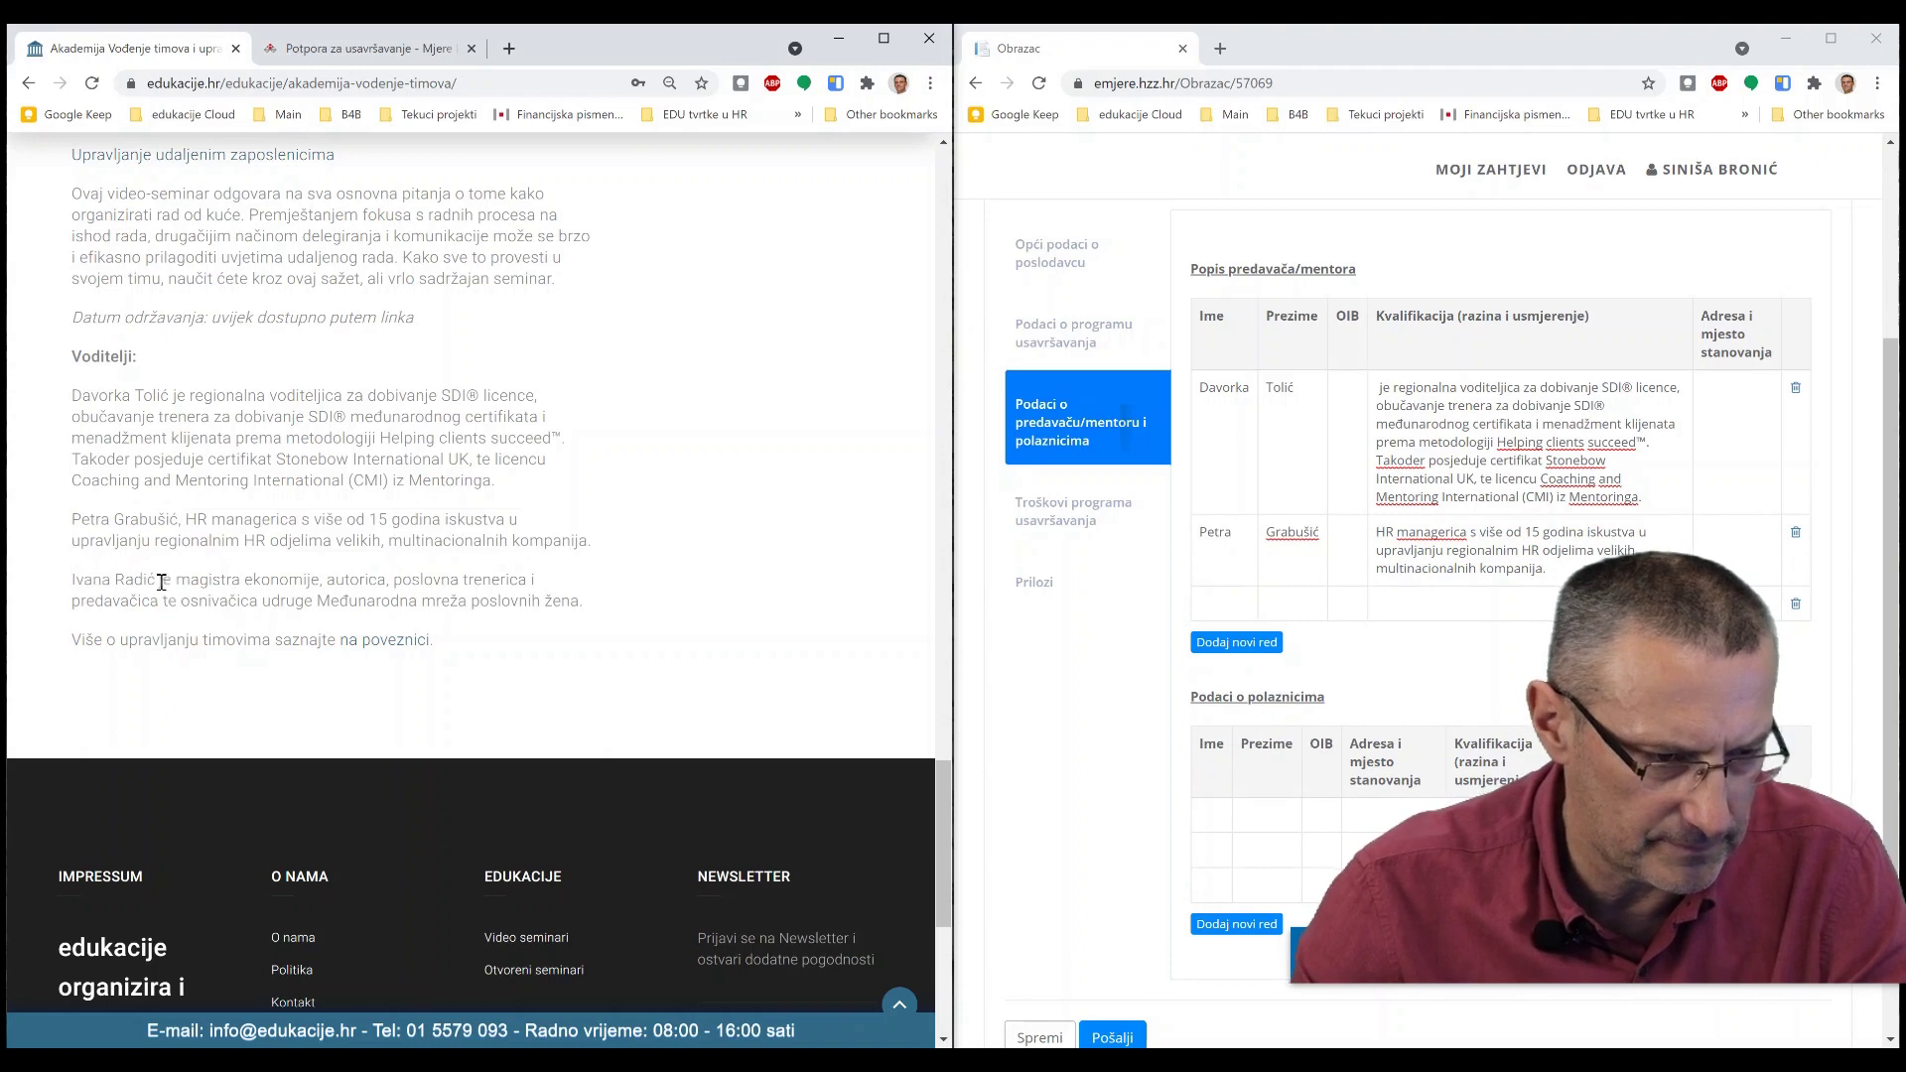
left_click_drag(162, 582, 599, 608)
key("ctrl+c")
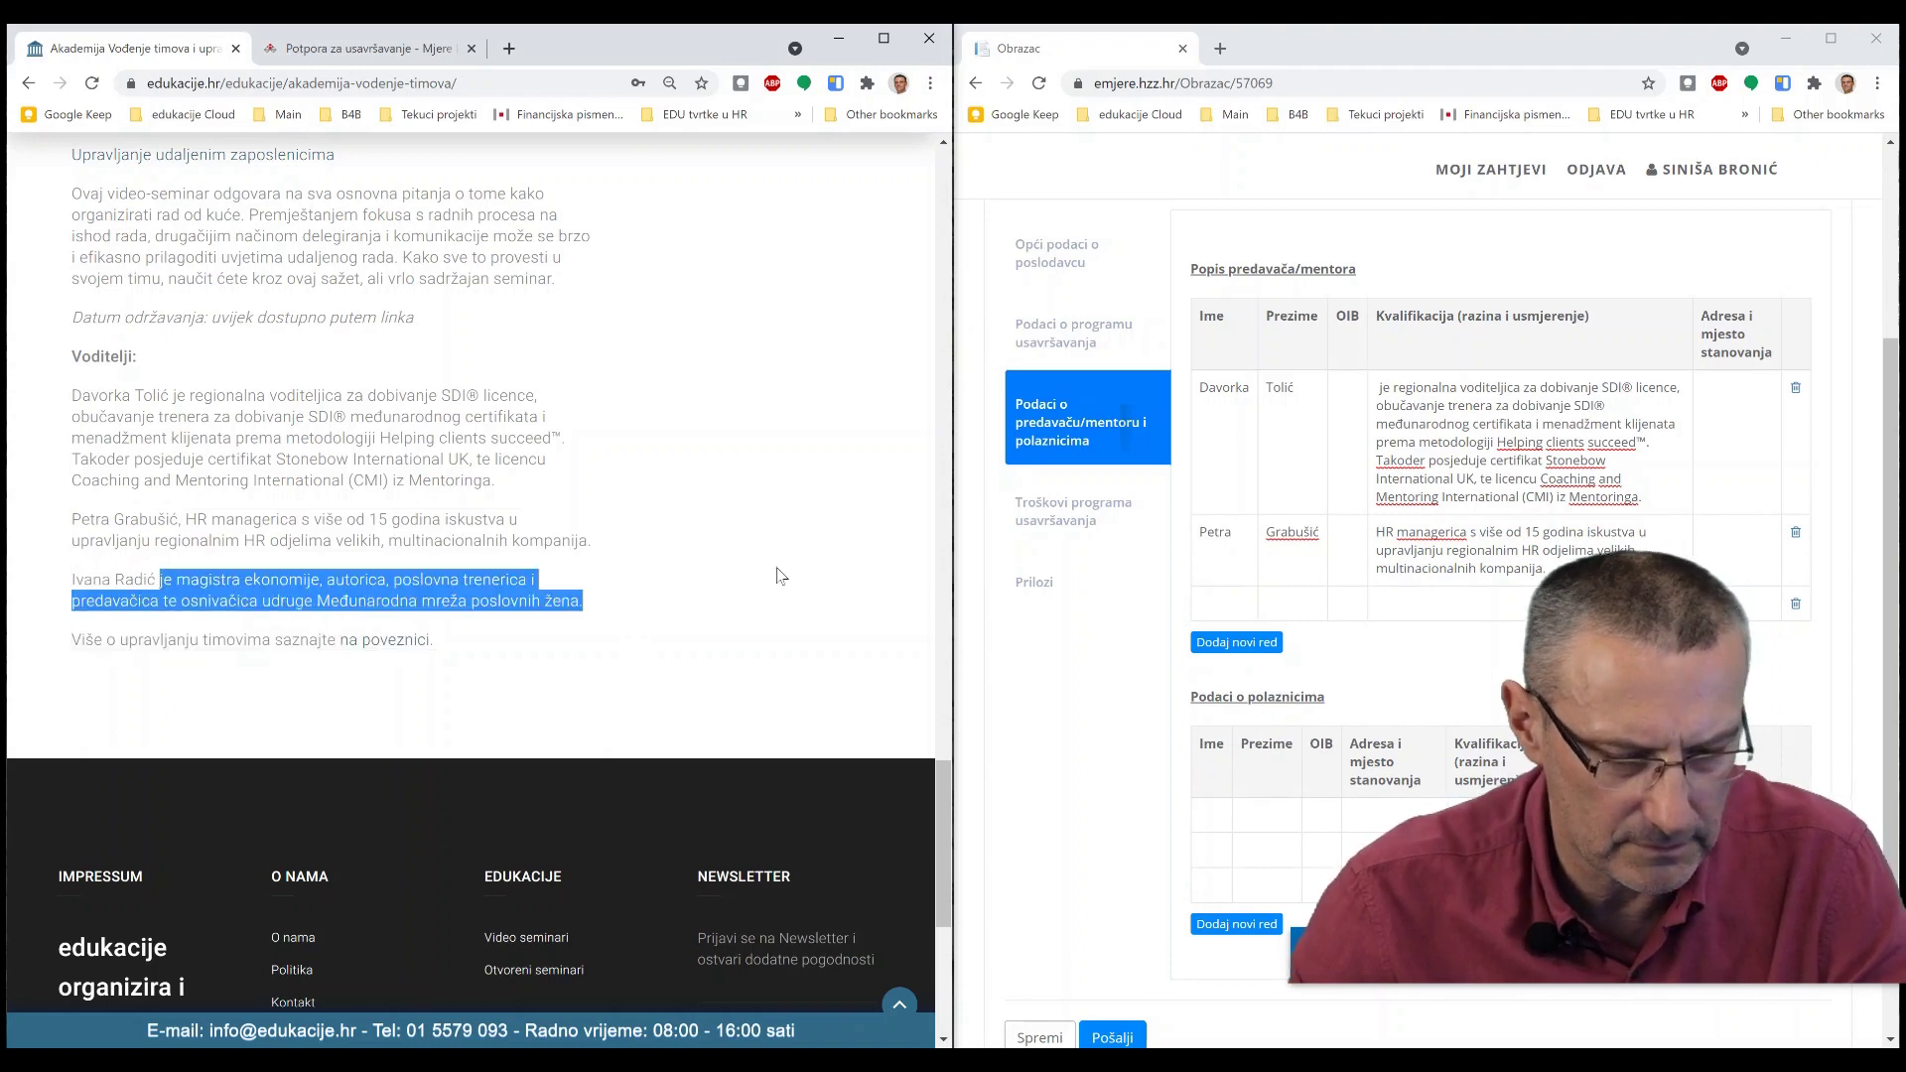
left_click(1212, 605)
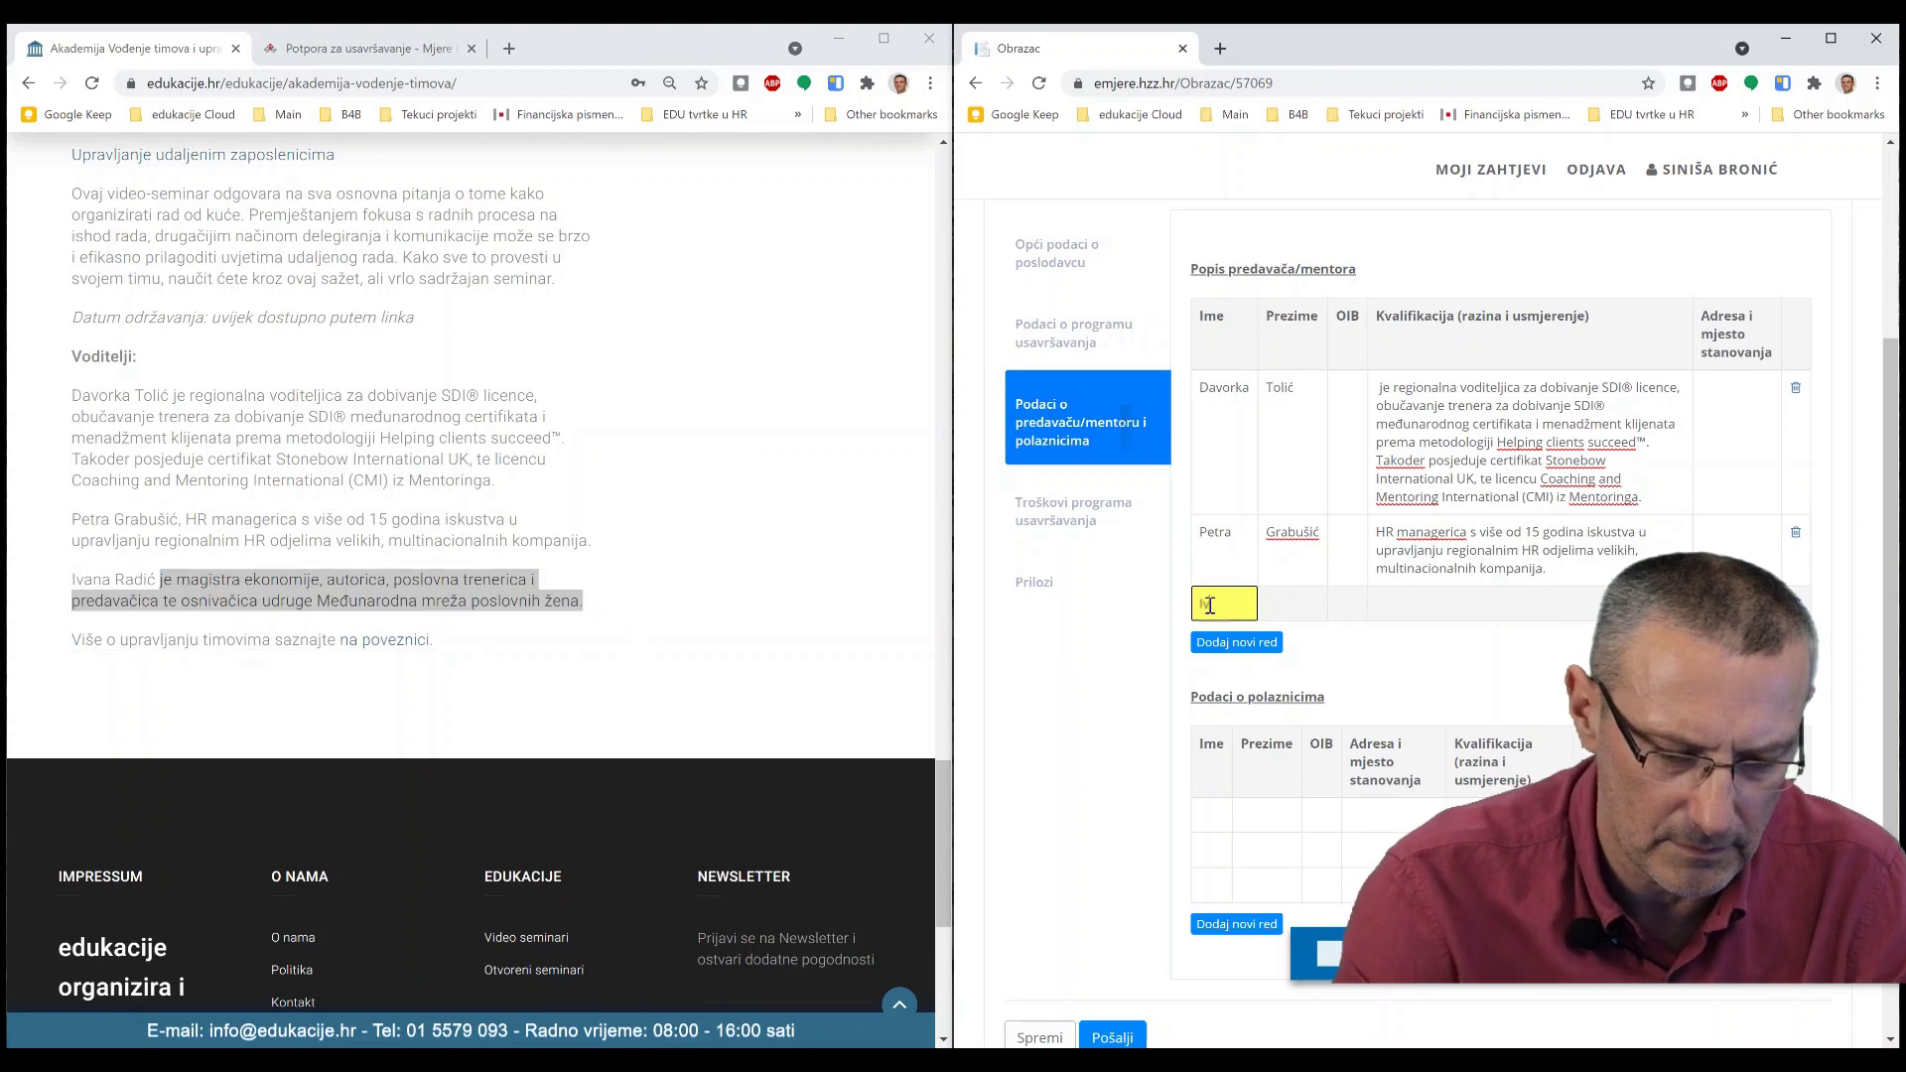
key("Tab")
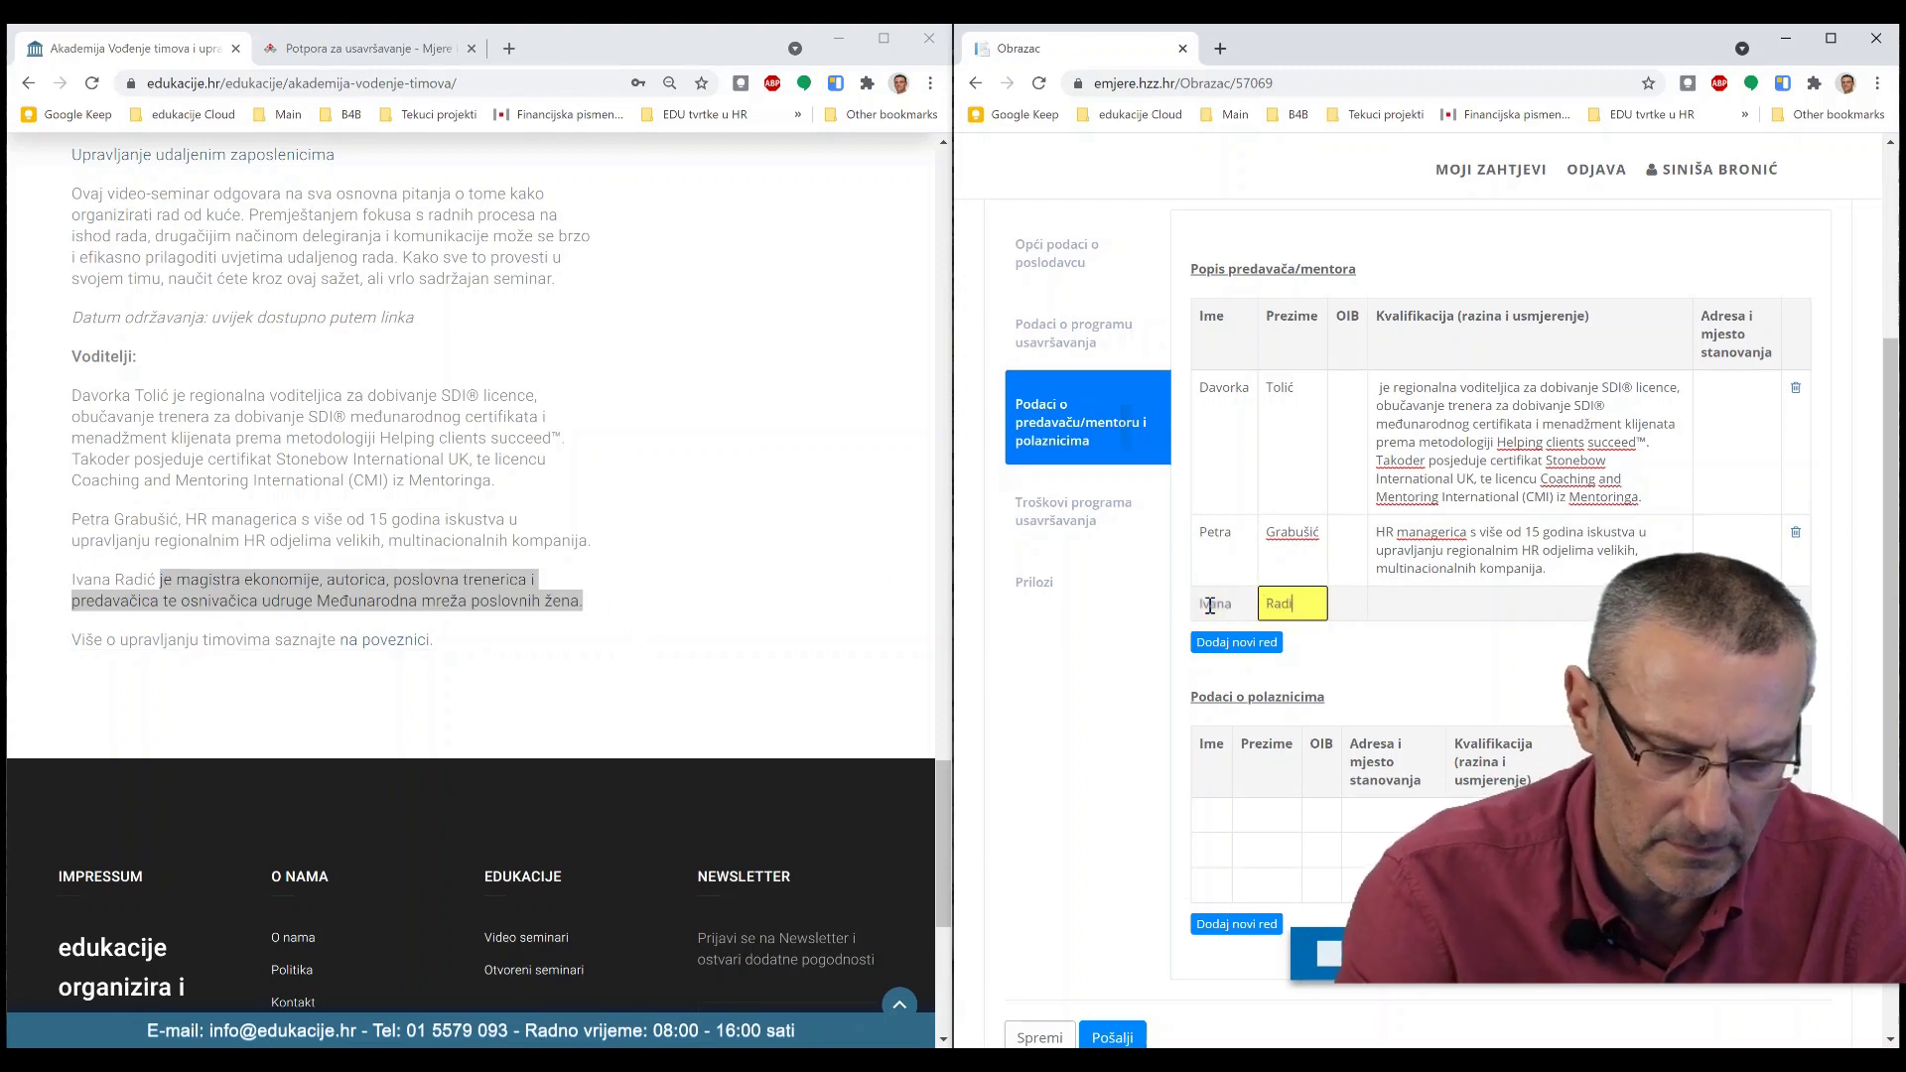
type("Radić")
left_click(1456, 603)
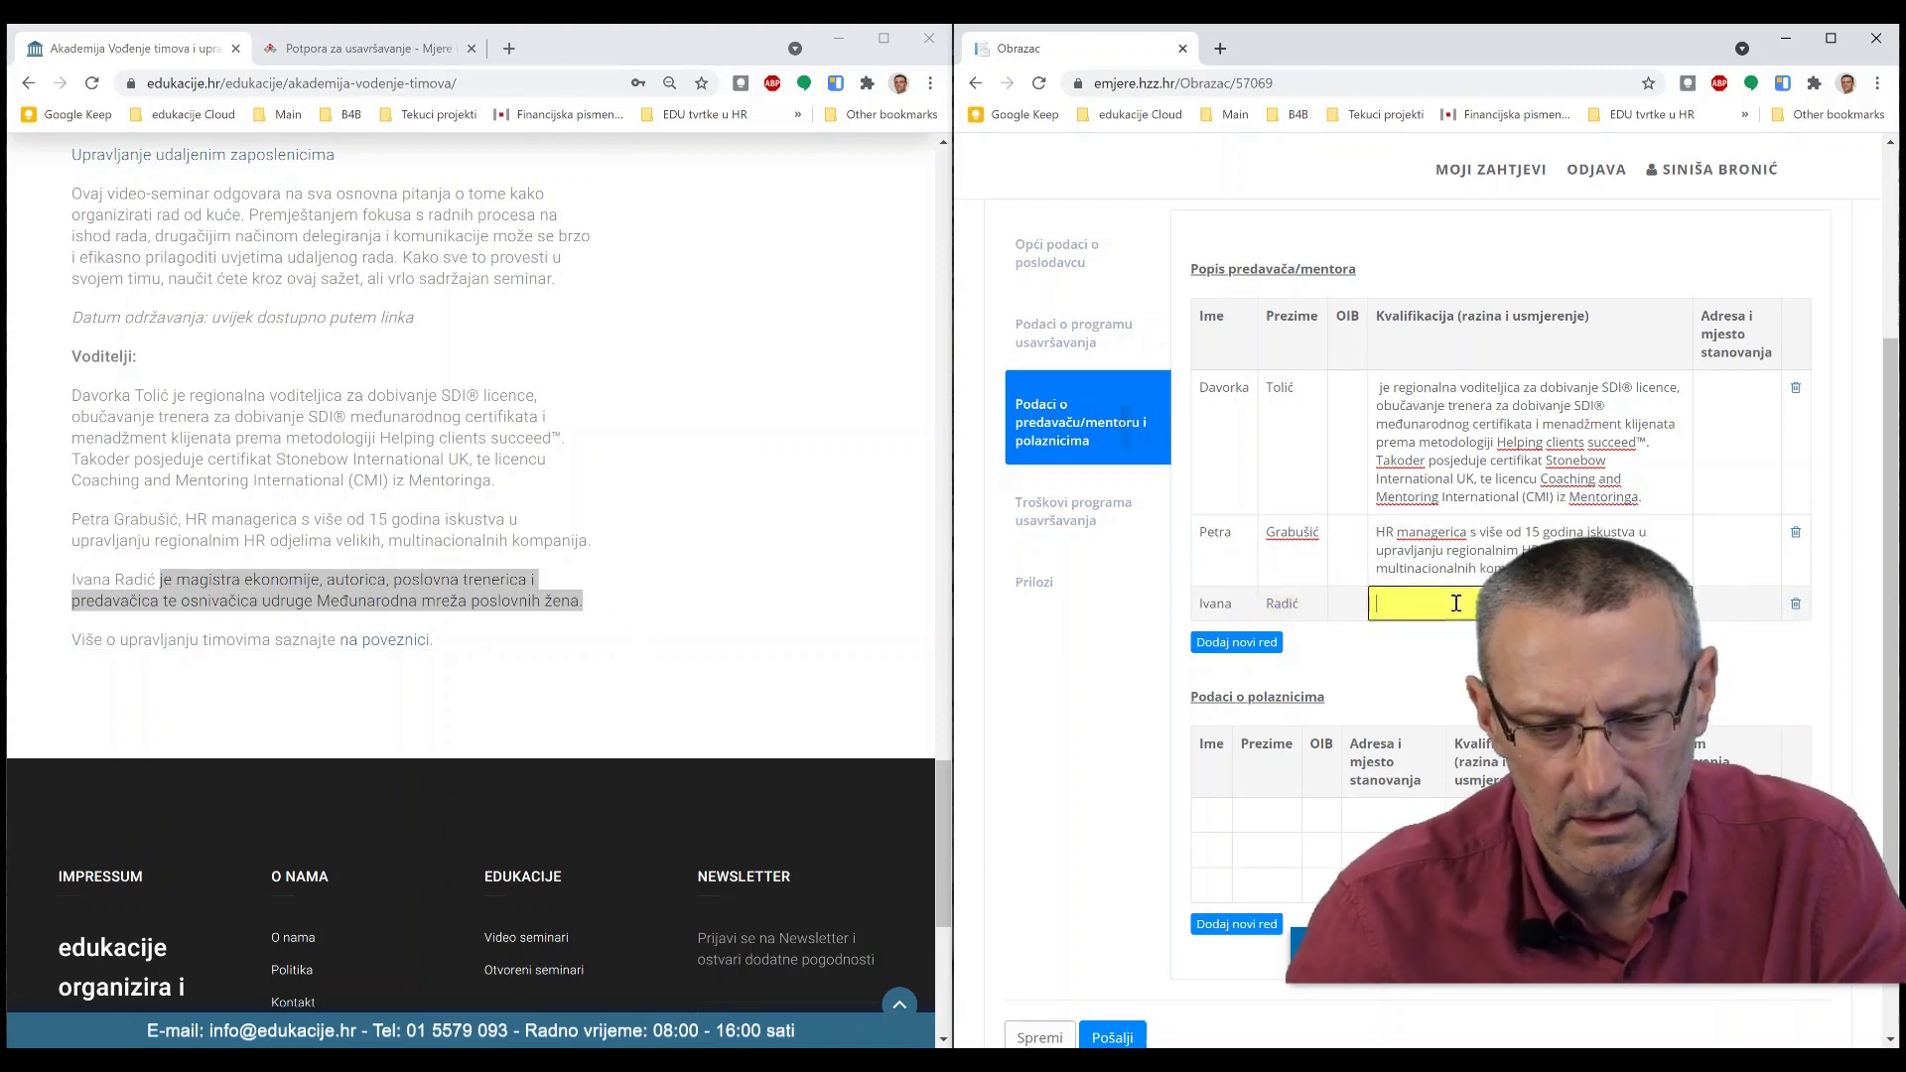
key("ctrl+v")
scroll(1439, 645, "down", 1)
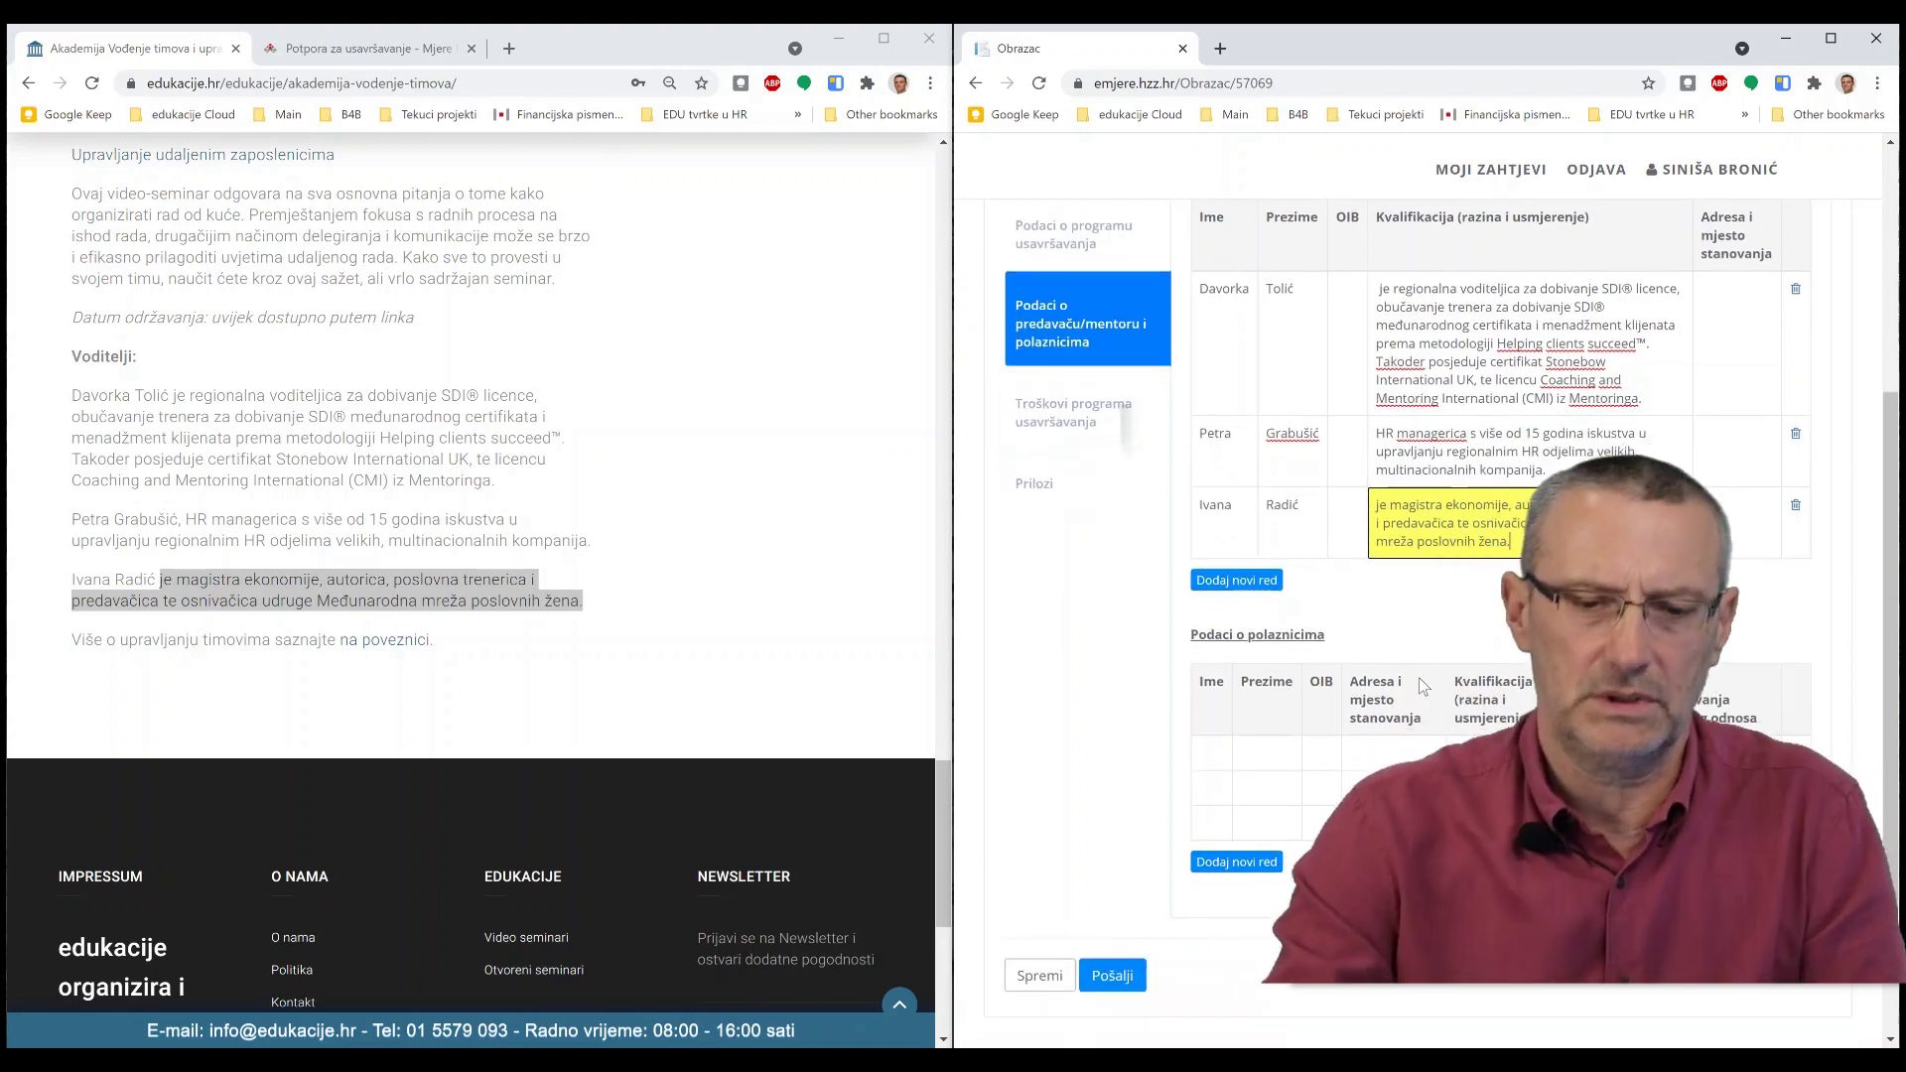
- In the Troškovi programa usavršavanja section, set Broj radnika-polaznika to 1
left_click(1073, 410)
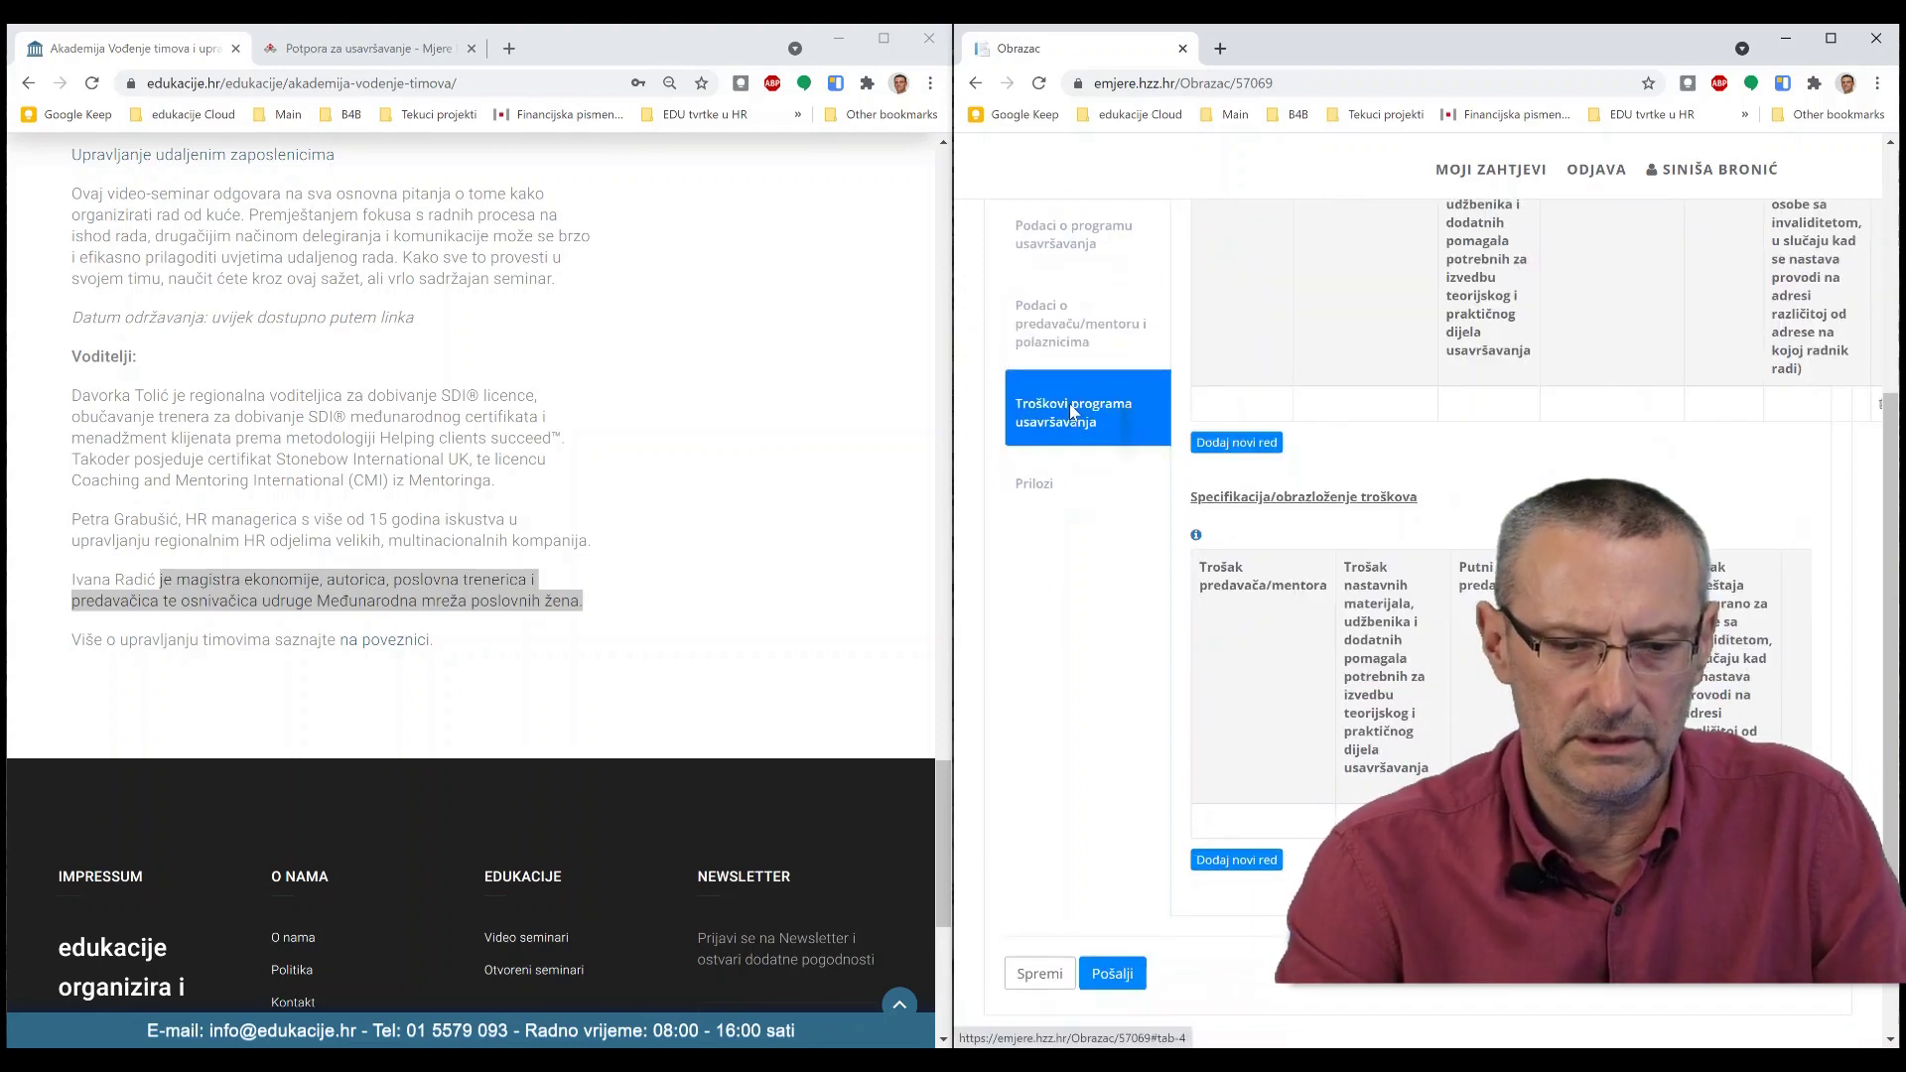
scroll(1247, 396, "up", 1)
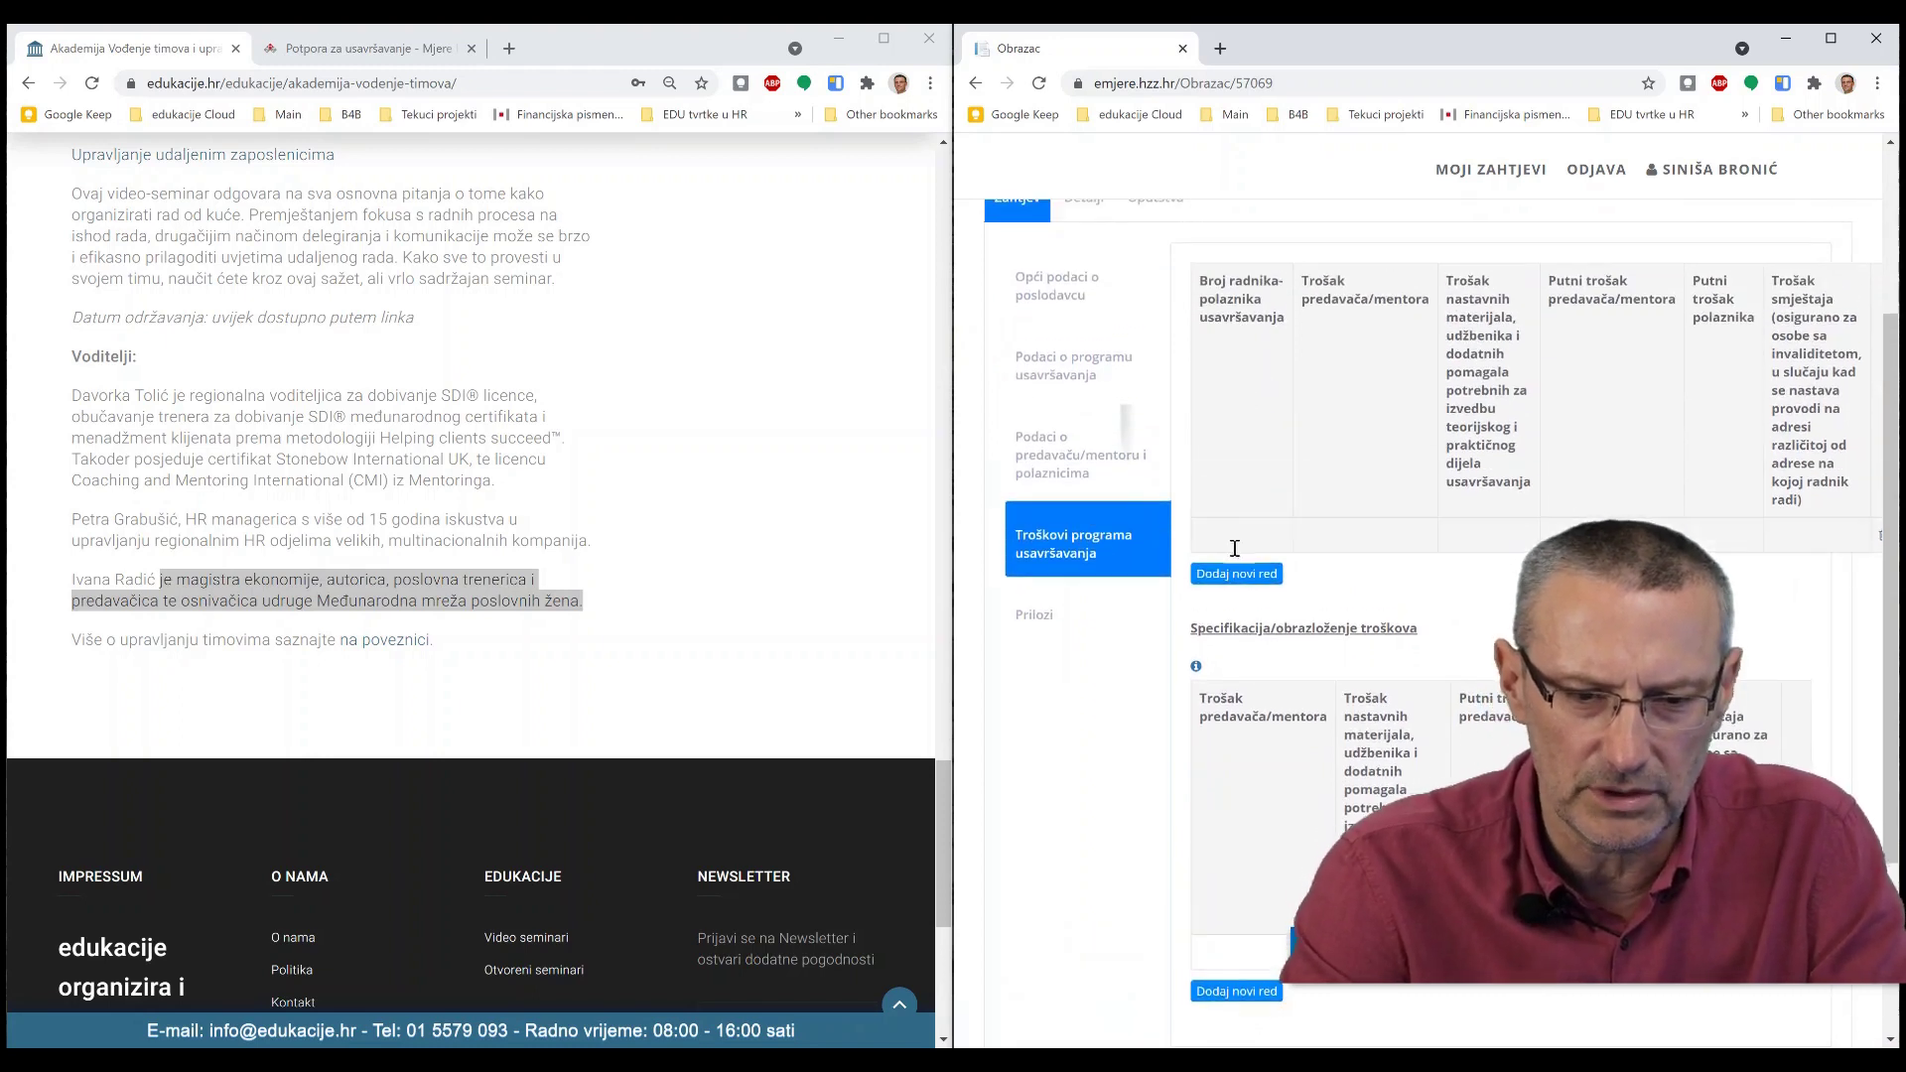
left_click(1238, 539)
type("1")
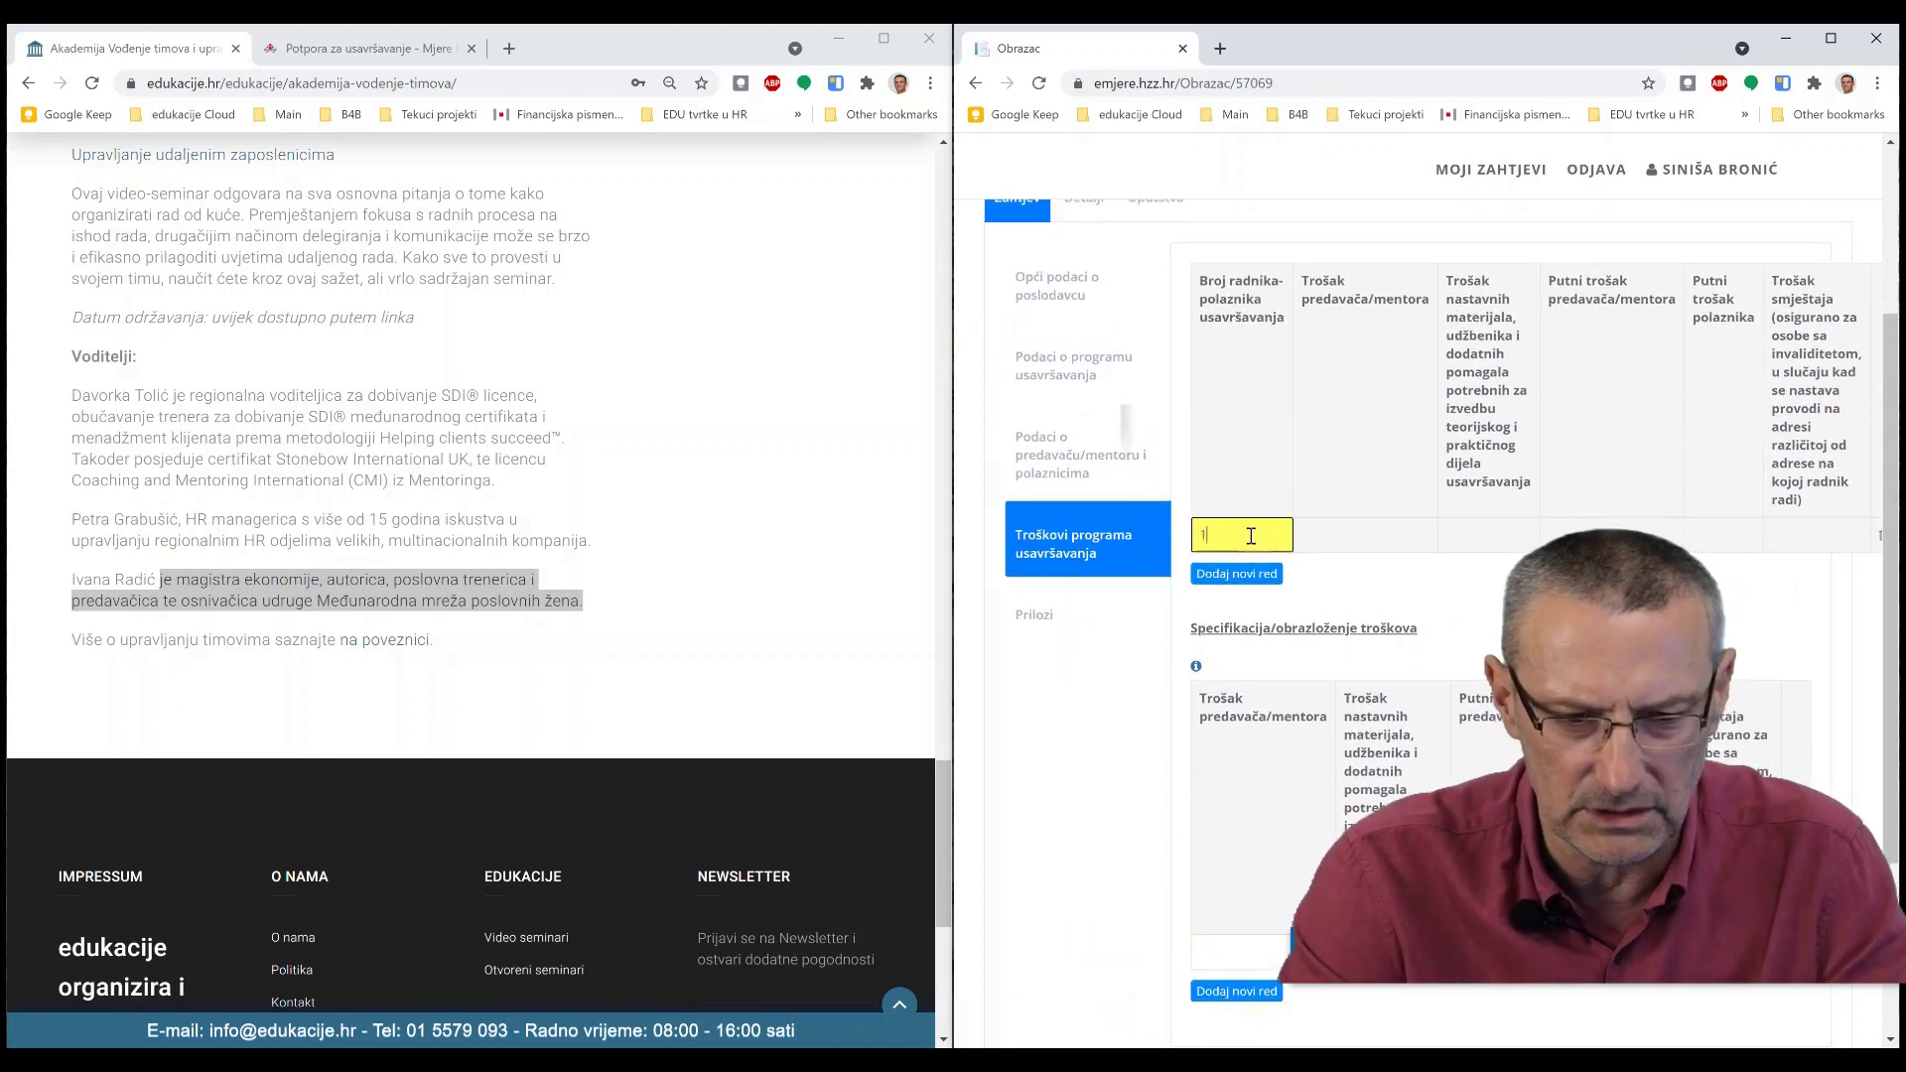
- Copy the course price 7.200,00 + PDV into the costs table's lecturer cost cell
left_click(1342, 536)
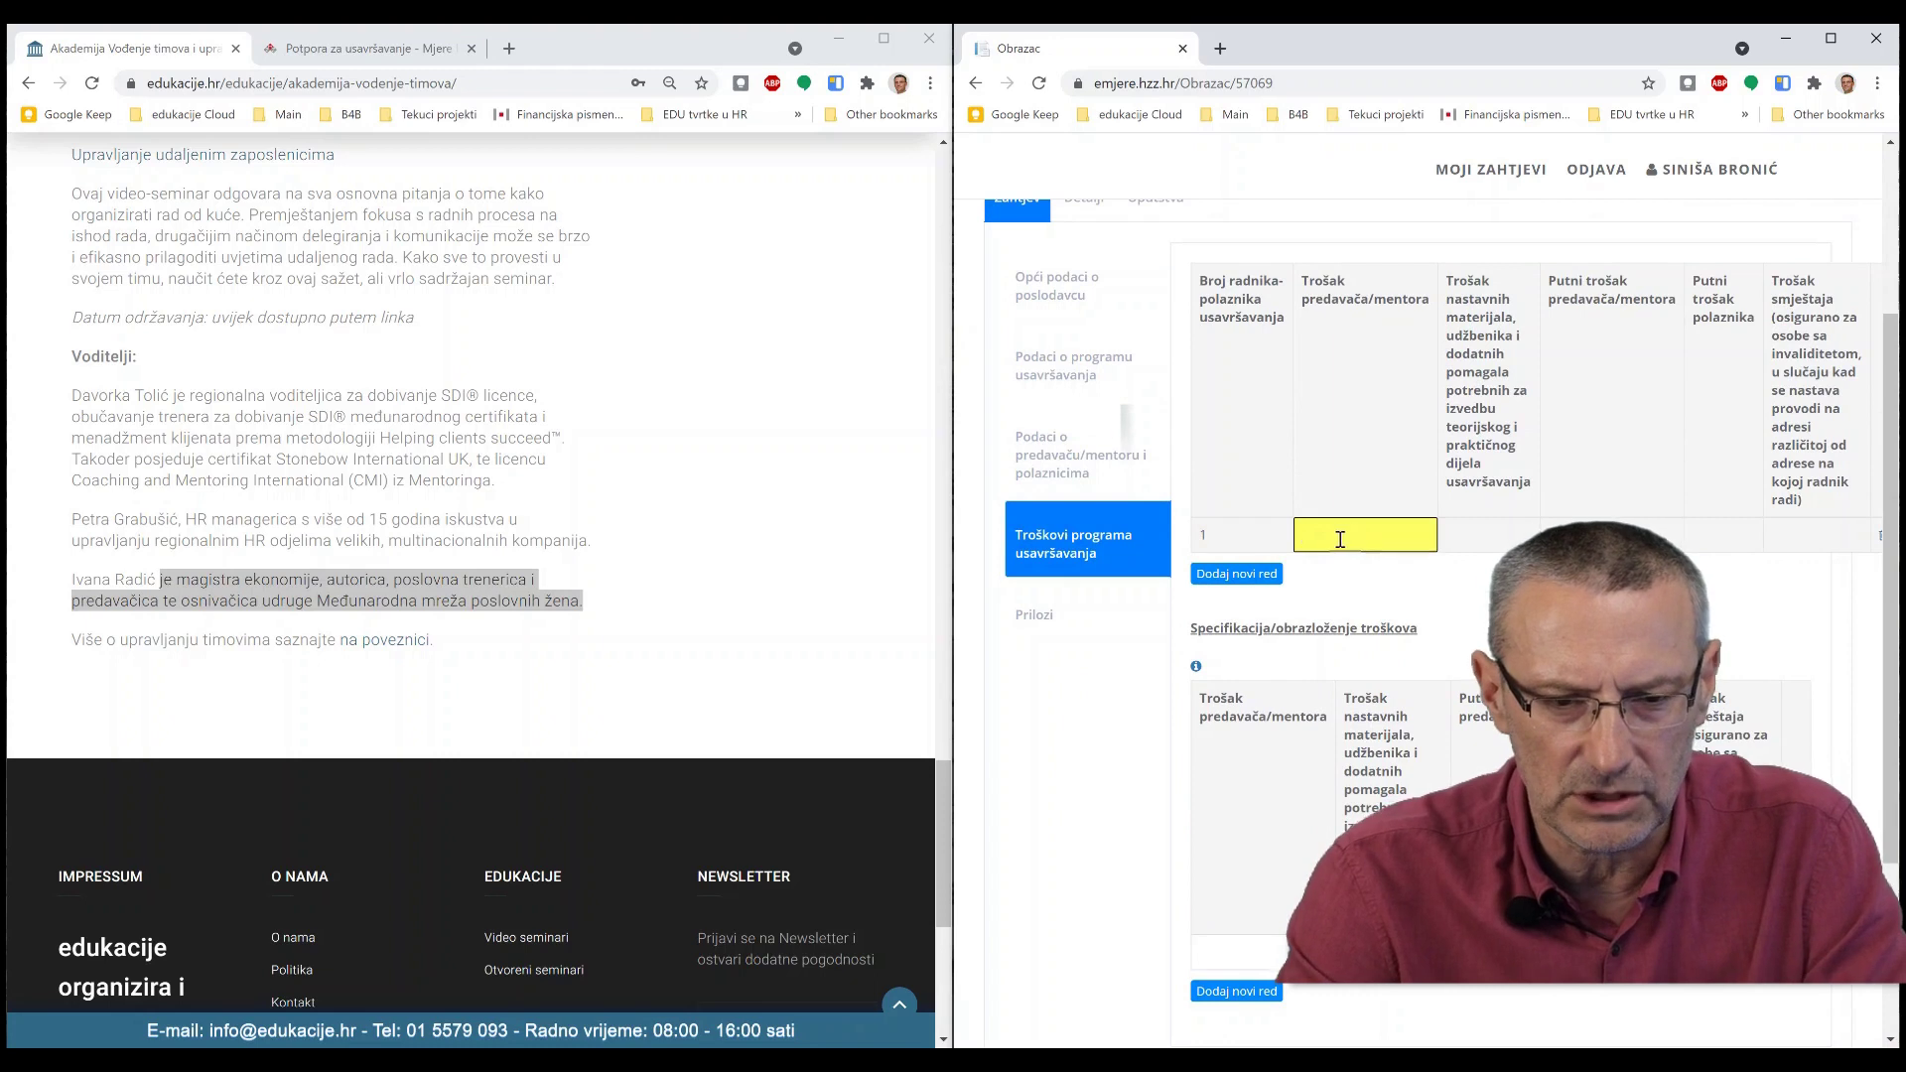
scroll(757, 504, "up", 20)
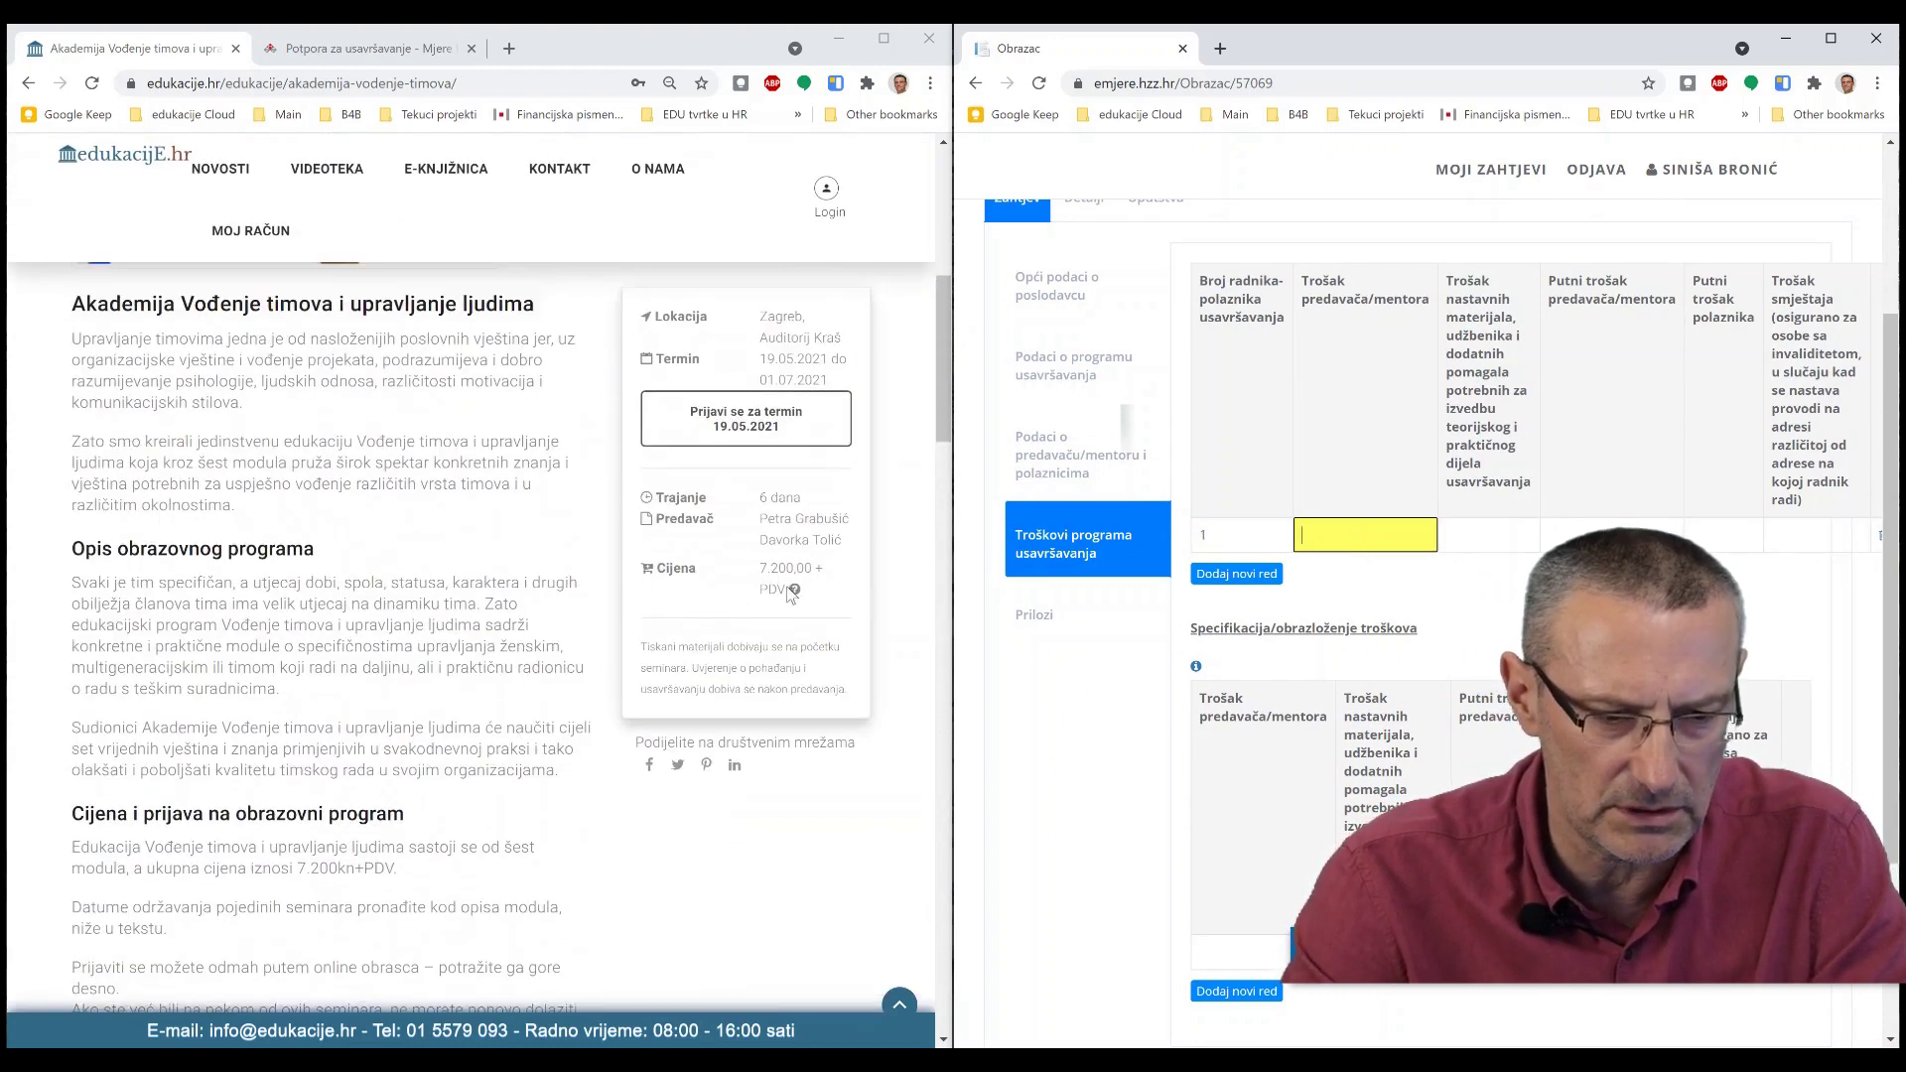
left_click_drag(760, 572, 786, 590)
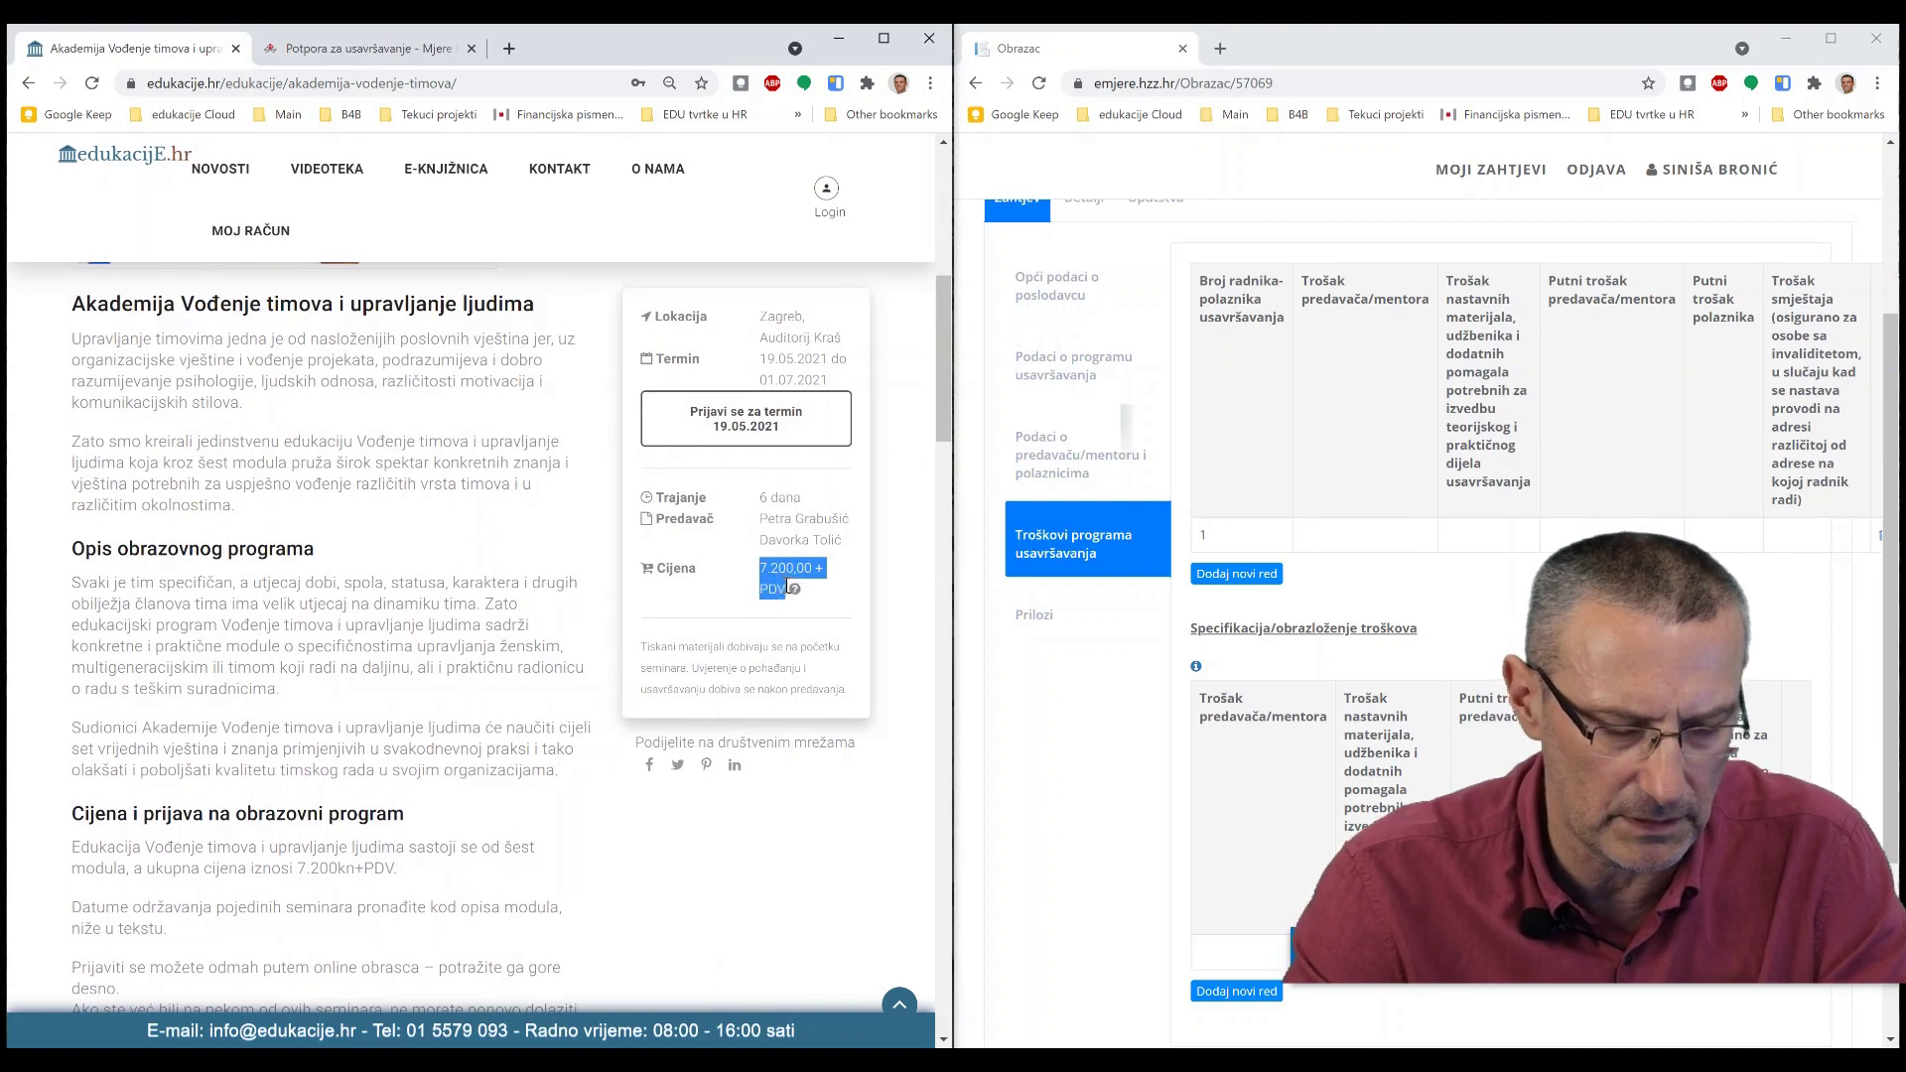
key("ctrl+c")
left_click(1328, 532)
key("ctrl+v")
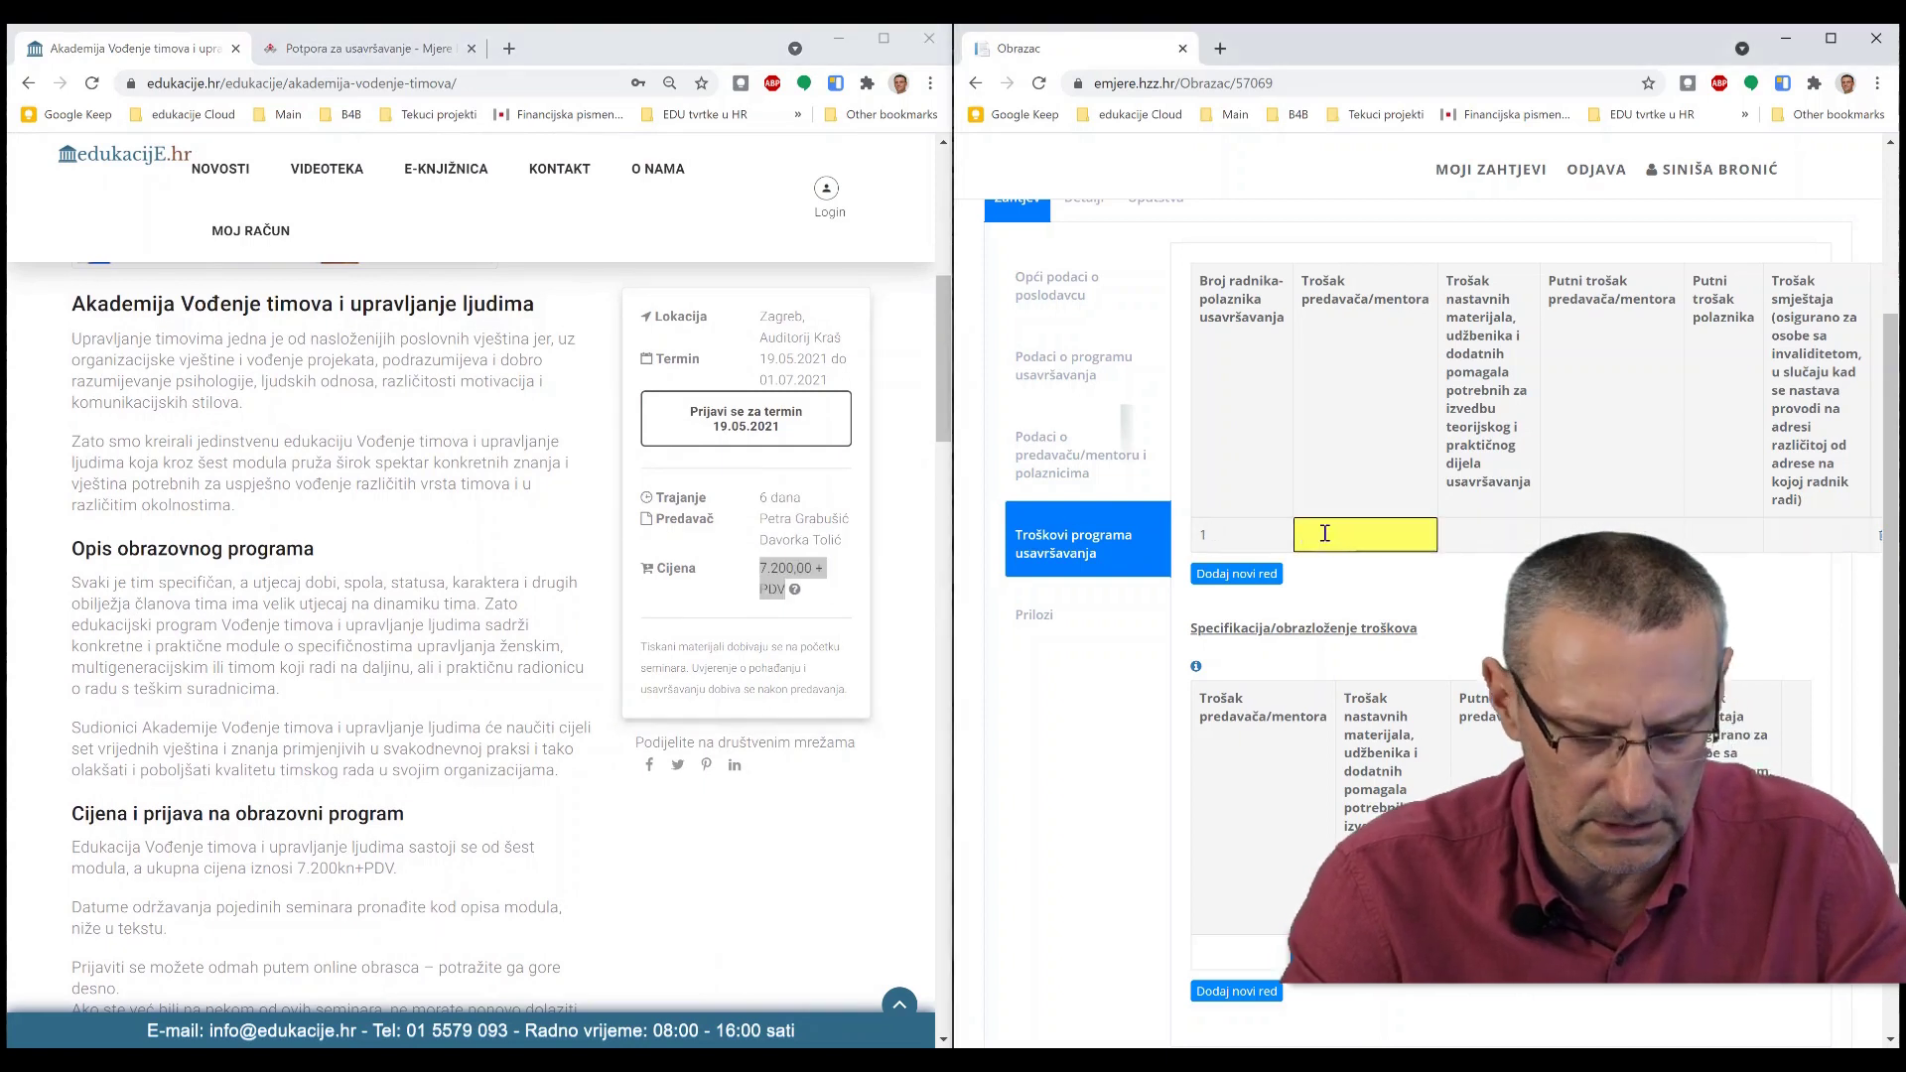
- Enter 7.200,00 + PDV as the lecturer cost in the cost specification
scroll(1092, 526, "down", 3)
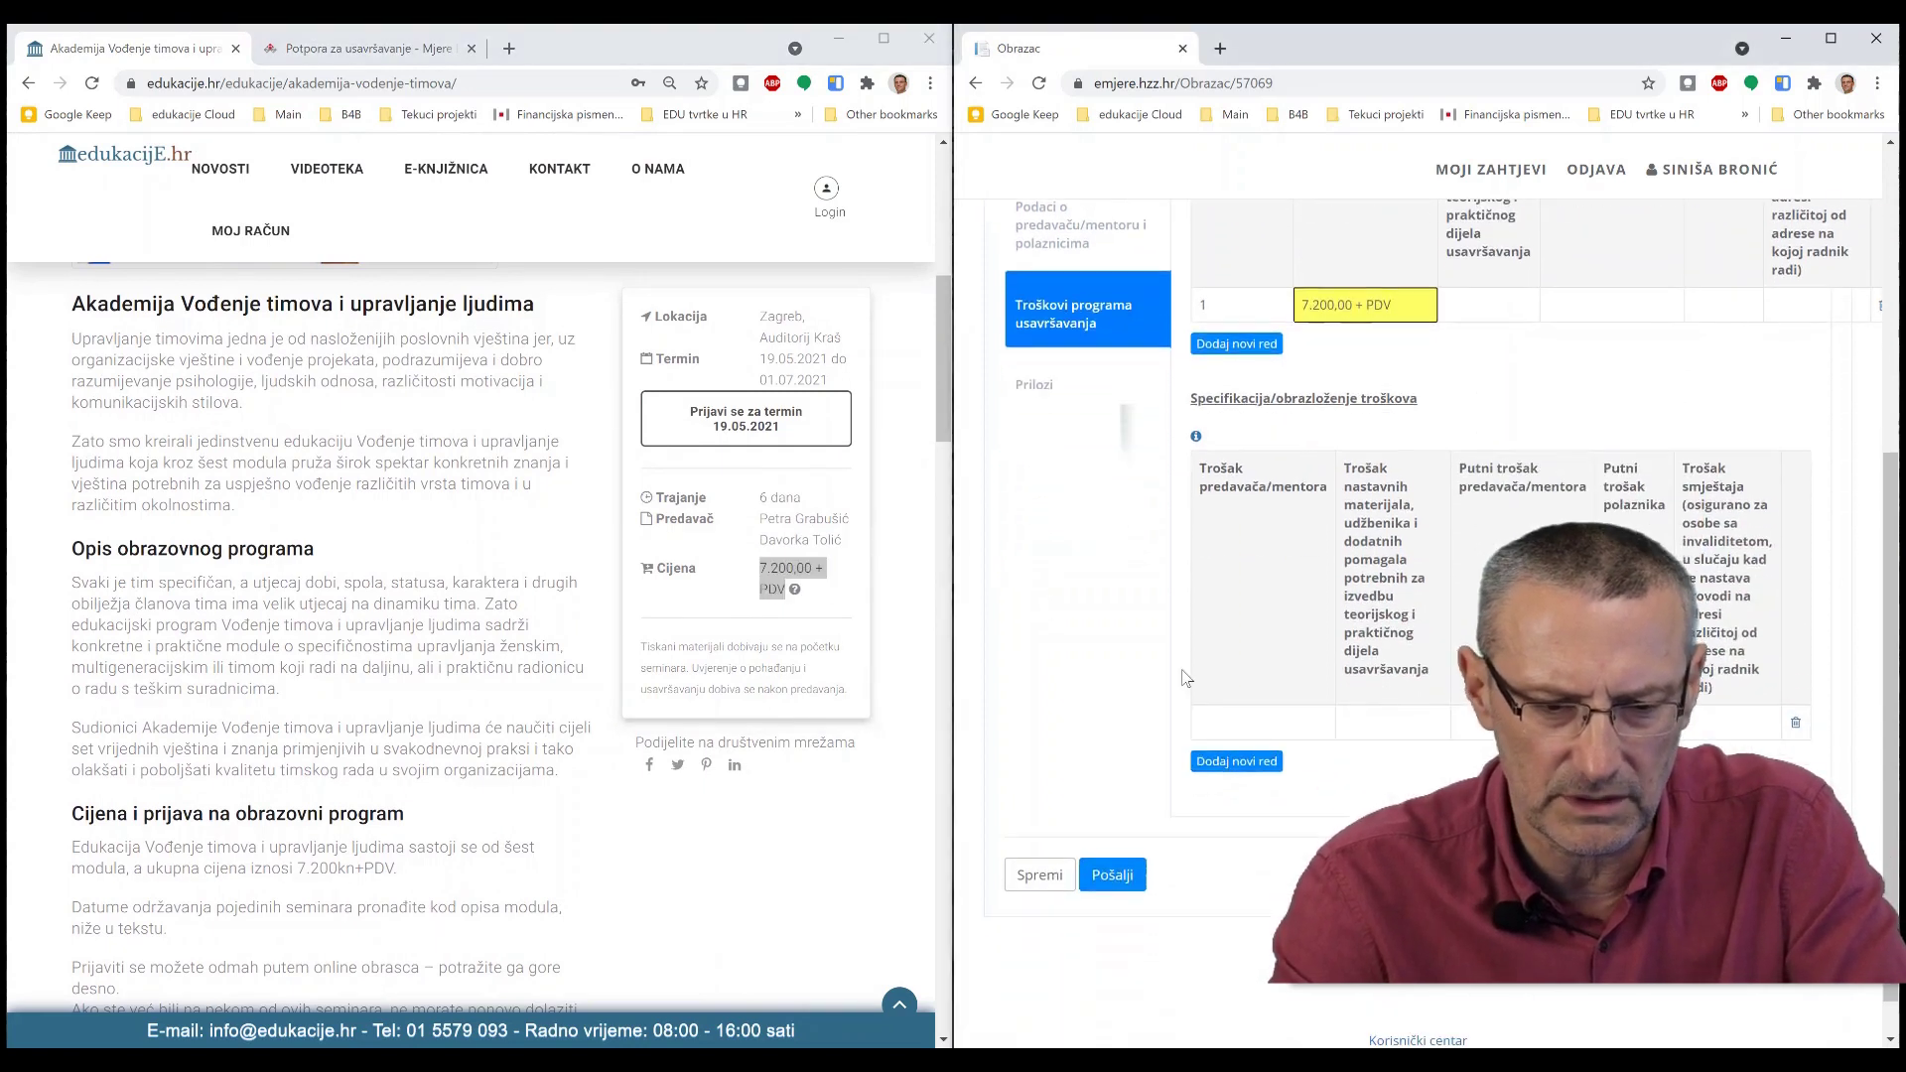
left_click(1229, 725)
key("ctrl+v")
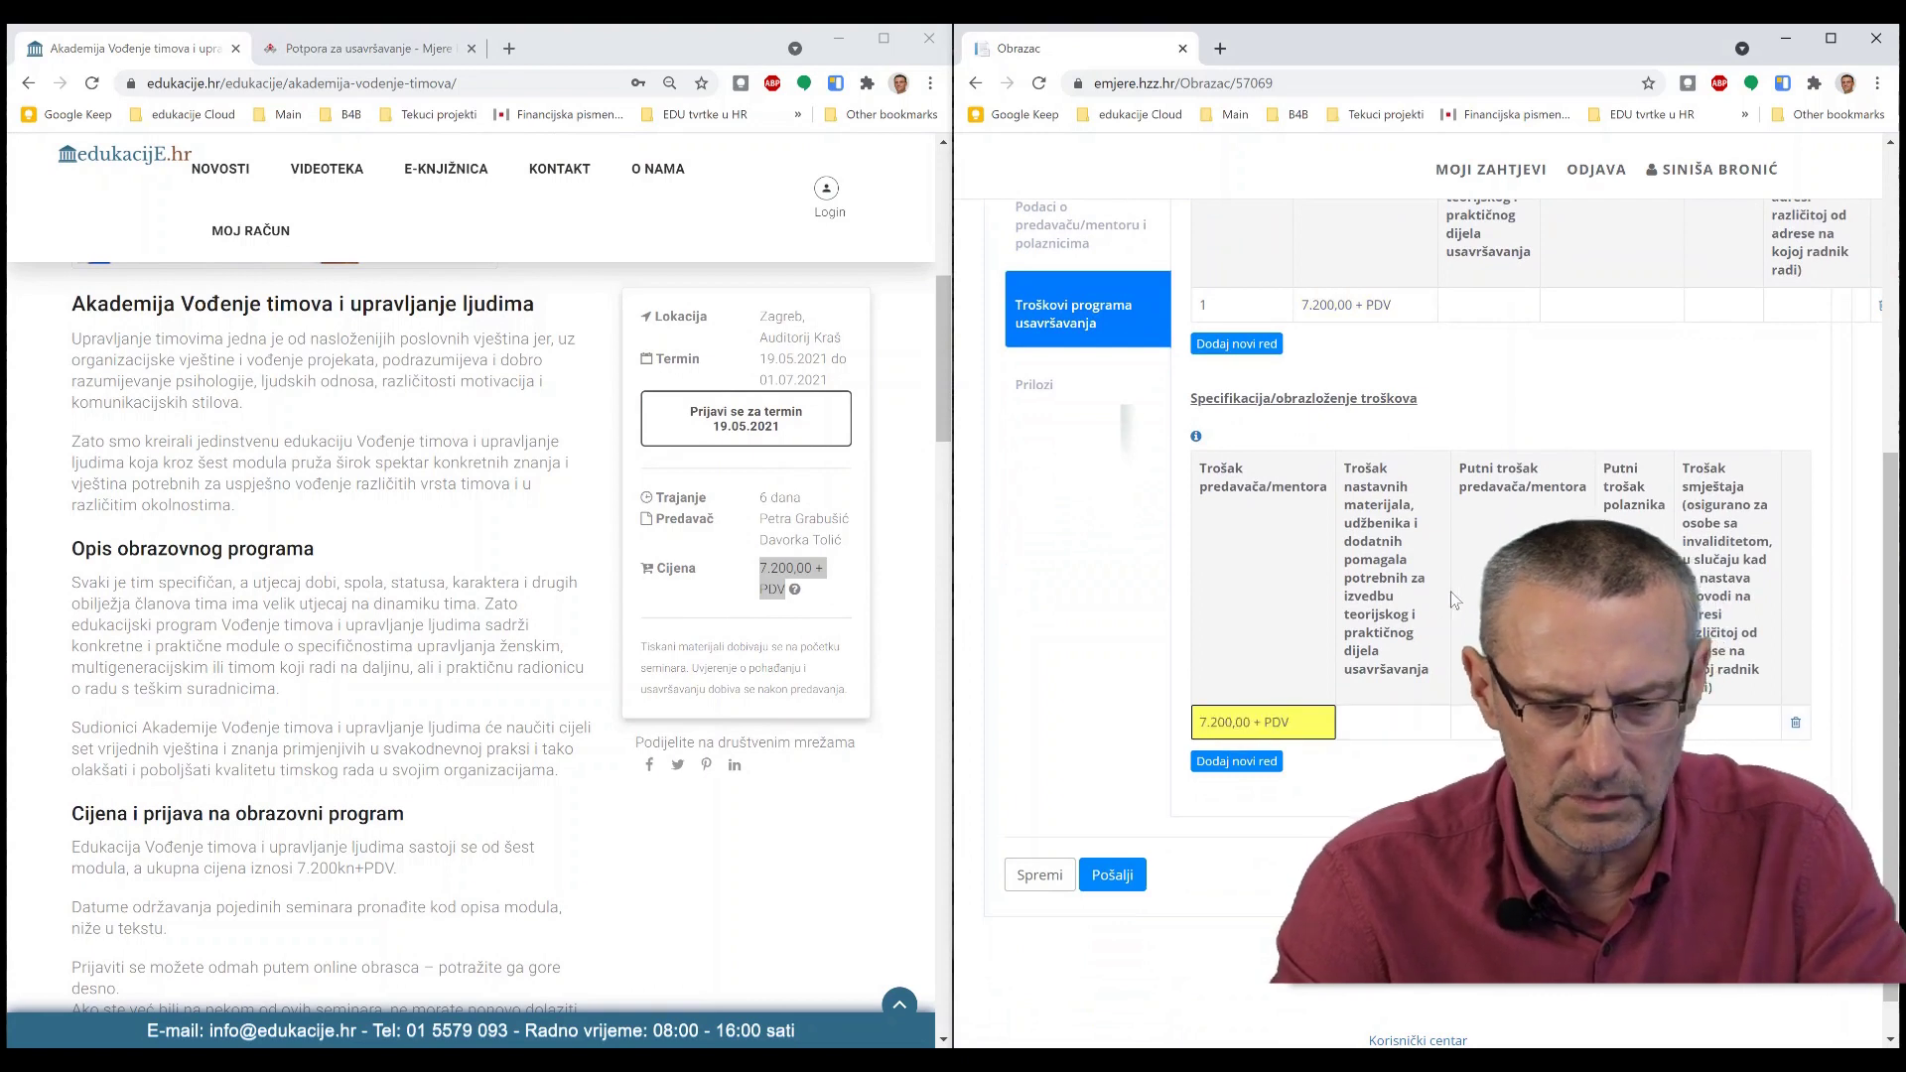
scroll(1443, 557, "down", 1)
scroll(1439, 550, "up", 2)
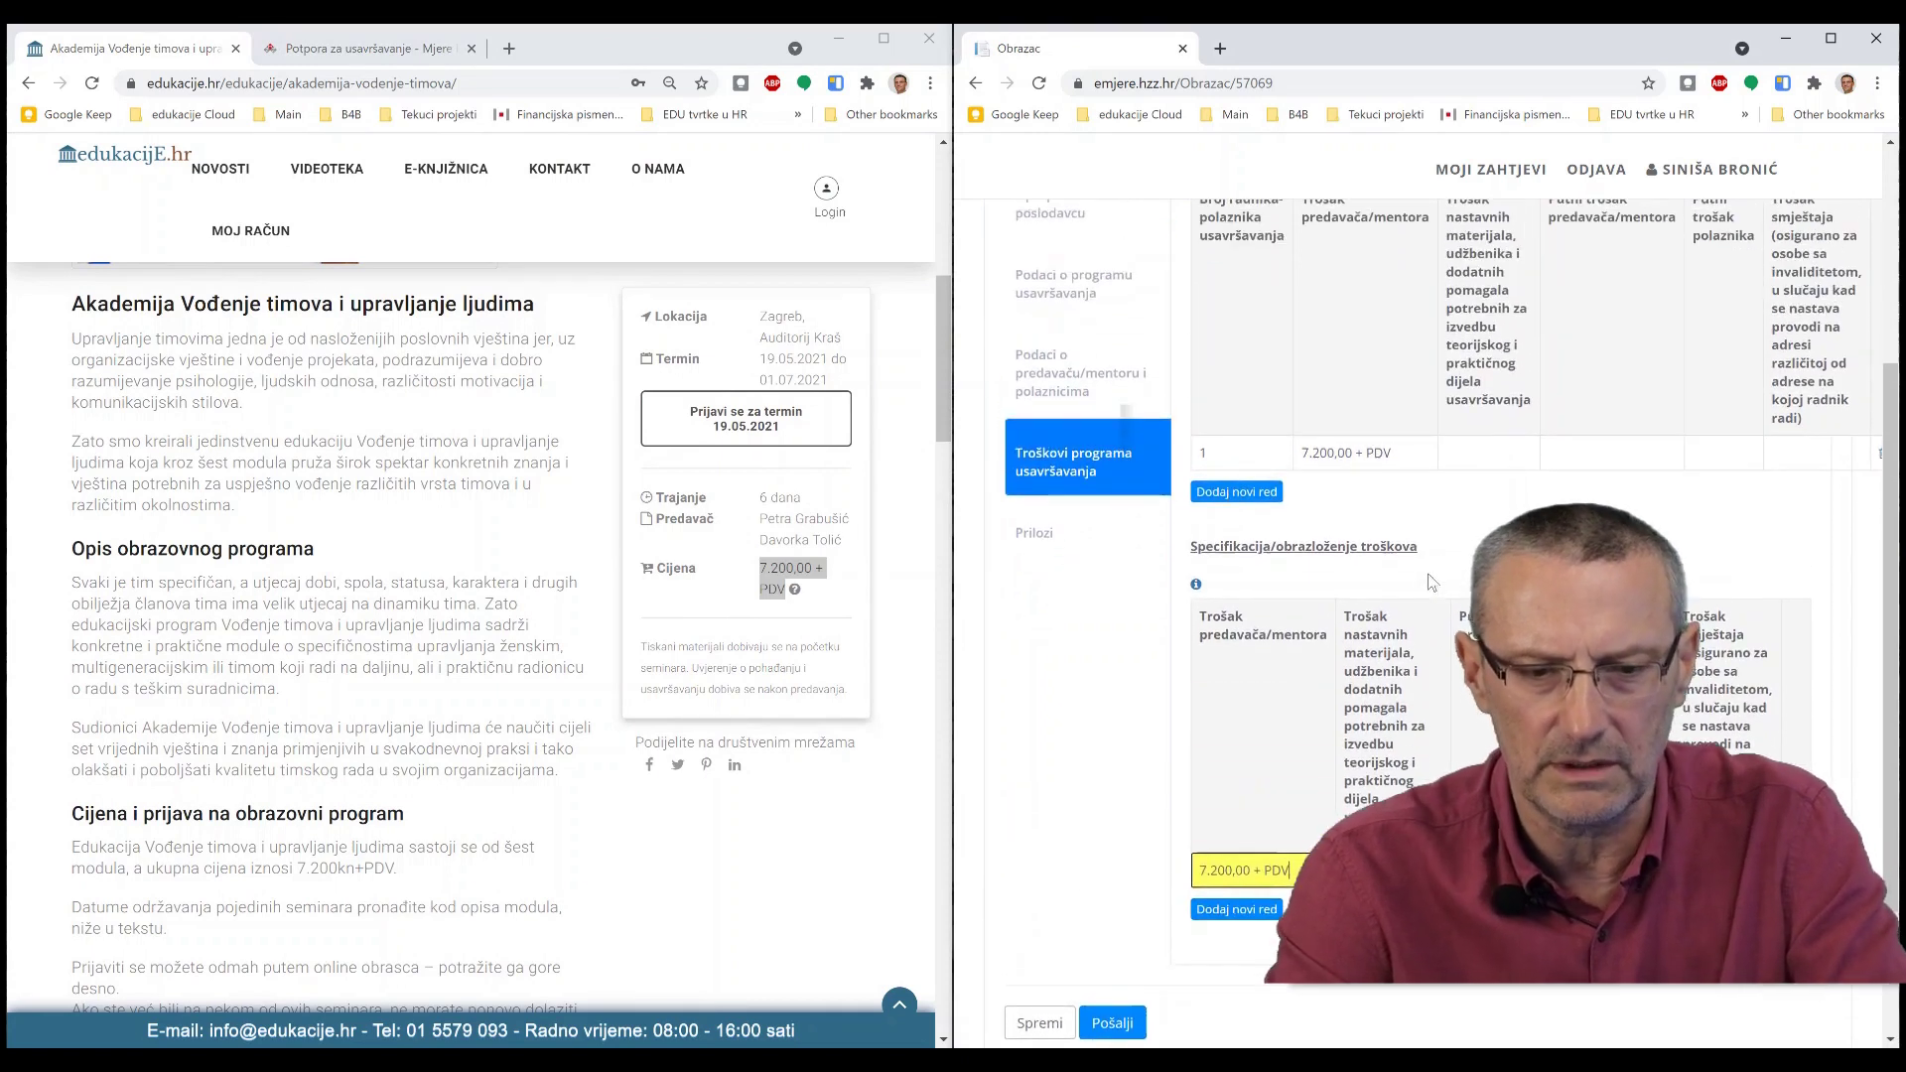
left_click(1212, 909)
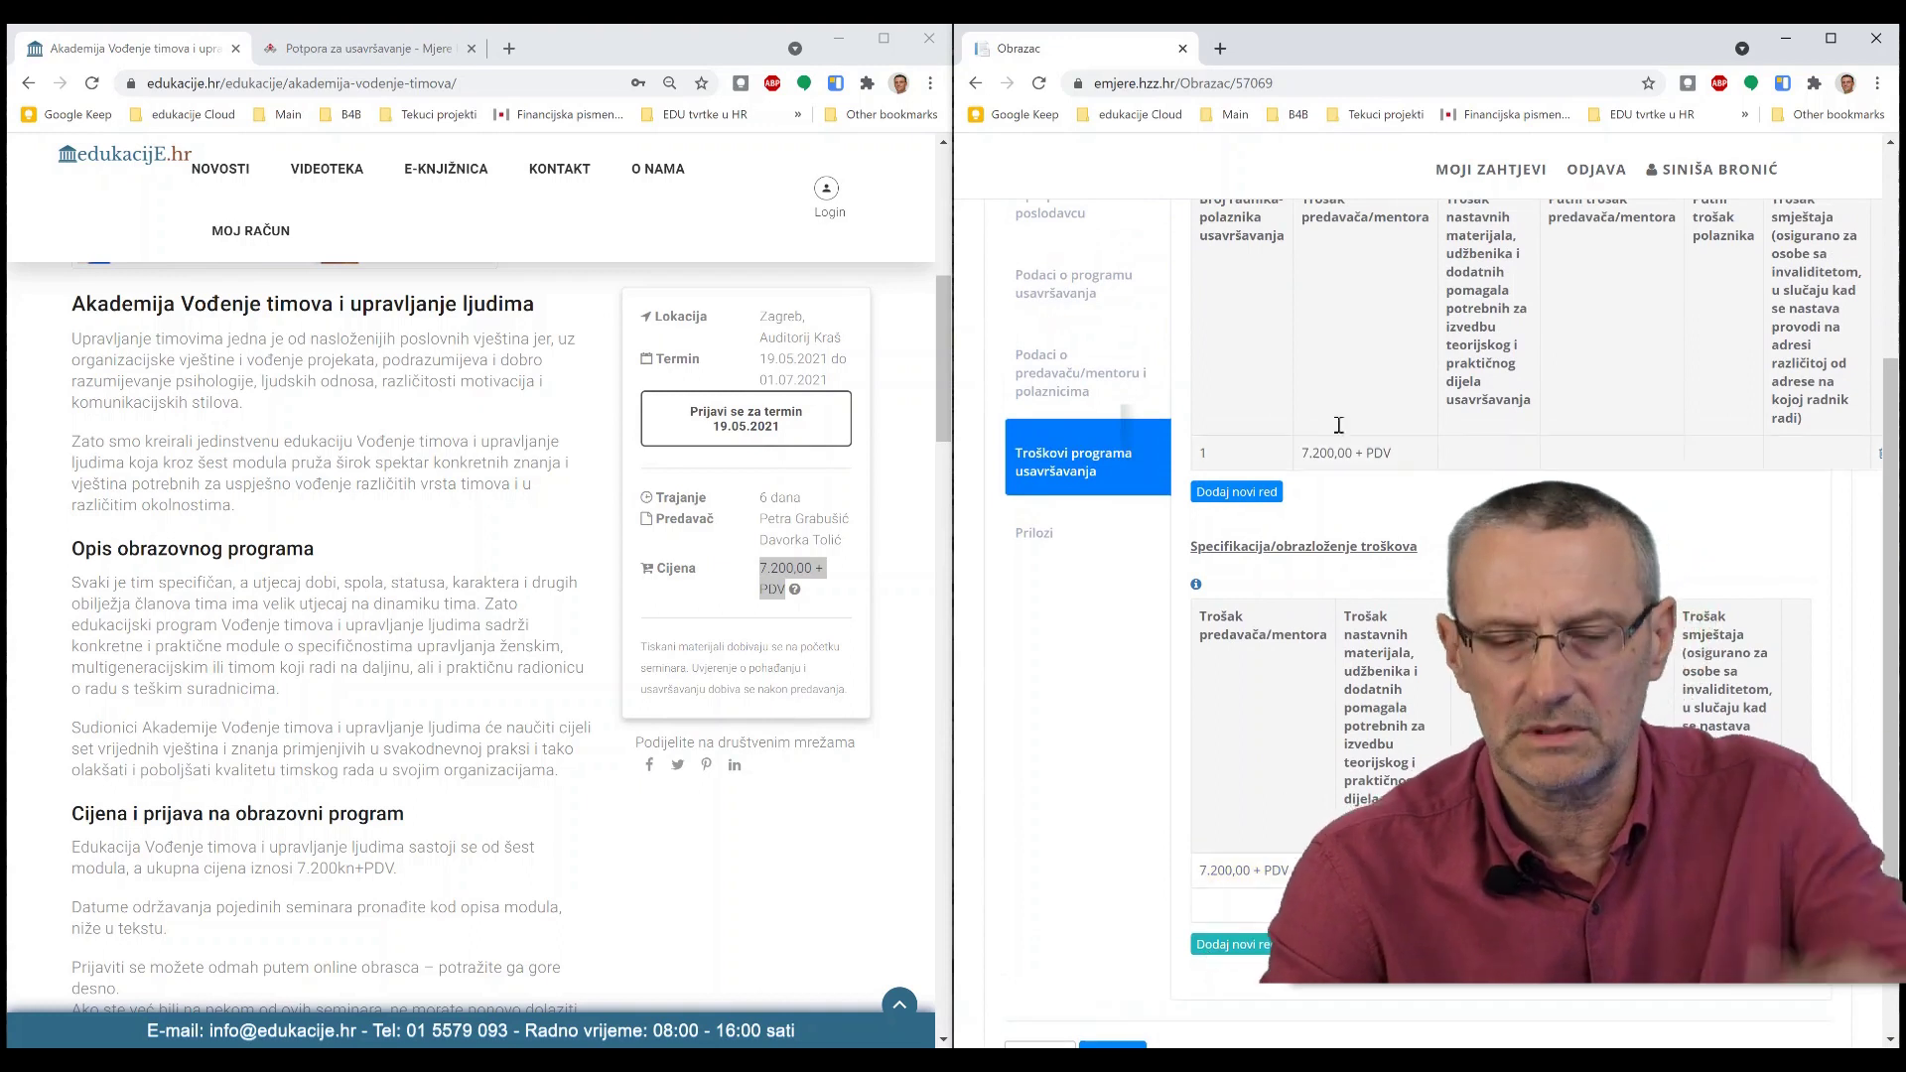
left_click(1231, 493)
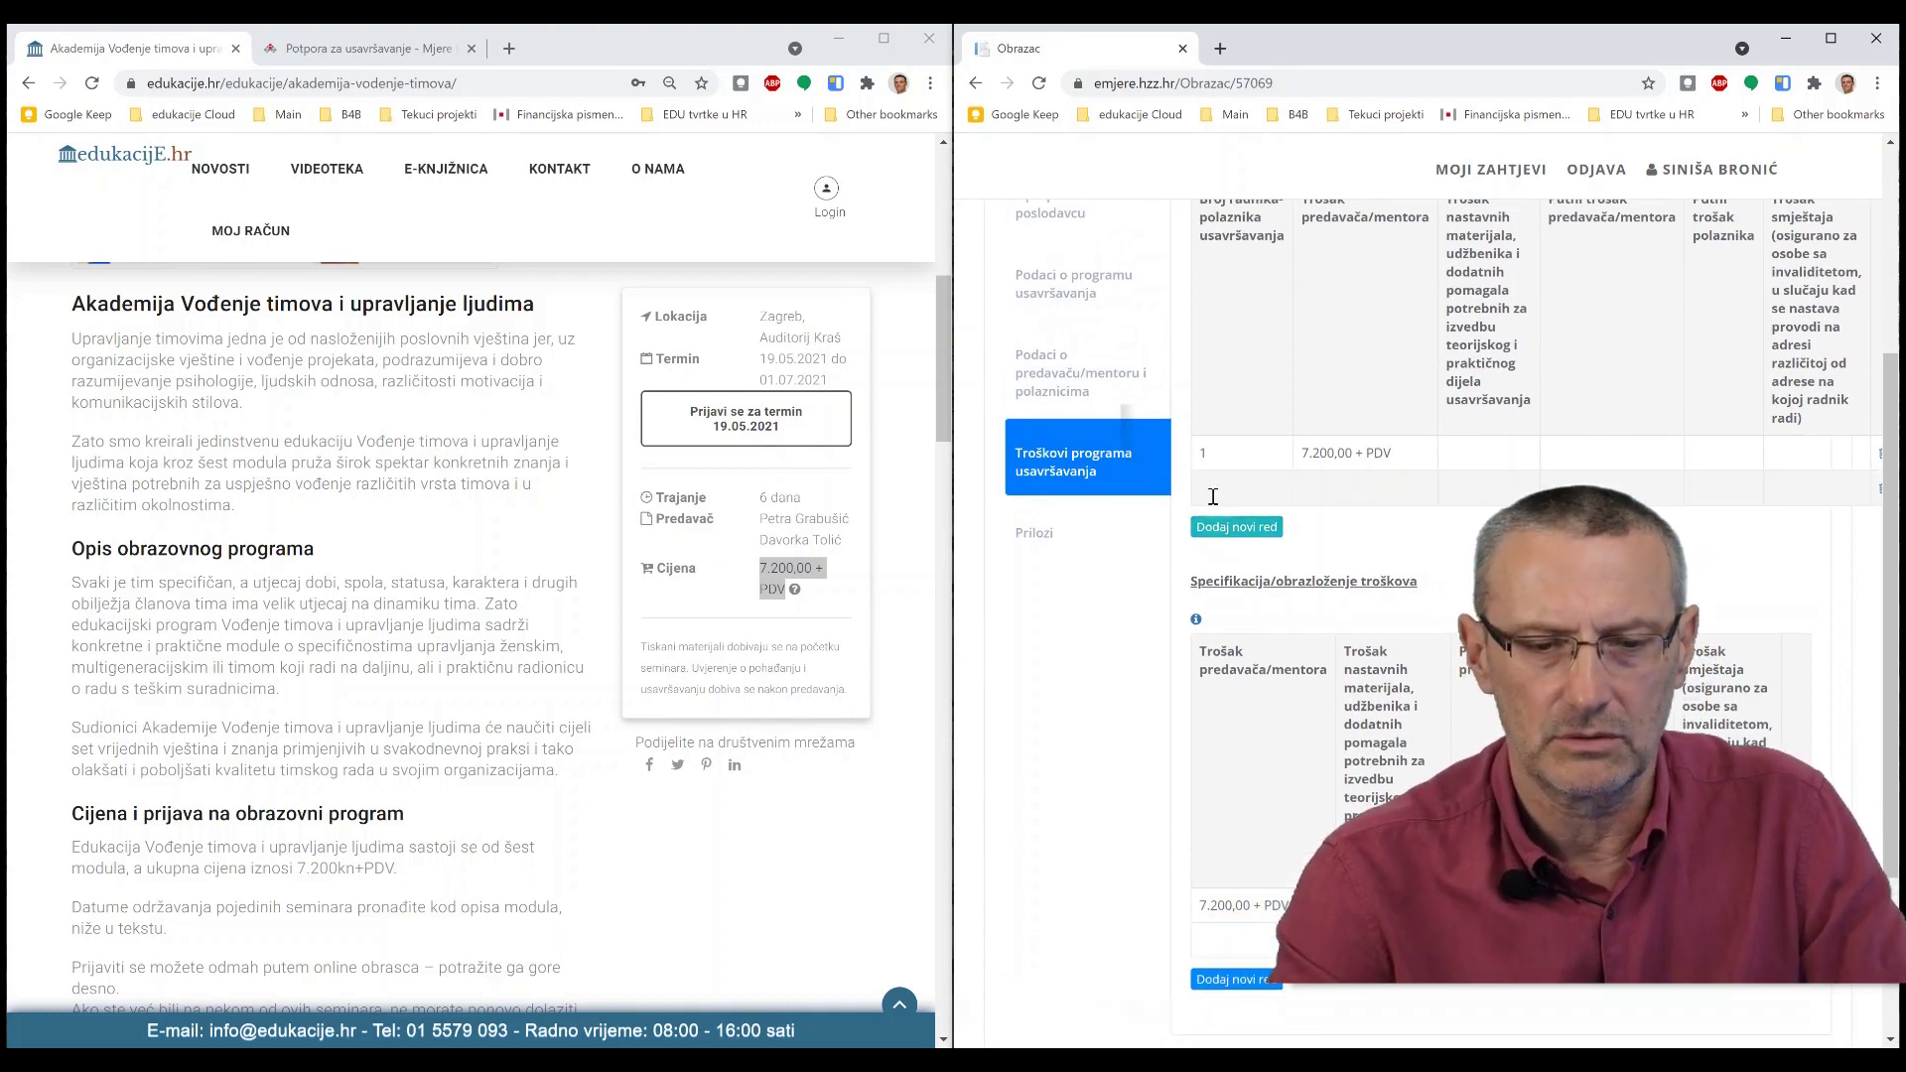
- Show the Prilozi attachments section, then send the request with Pošalji
left_click(1037, 534)
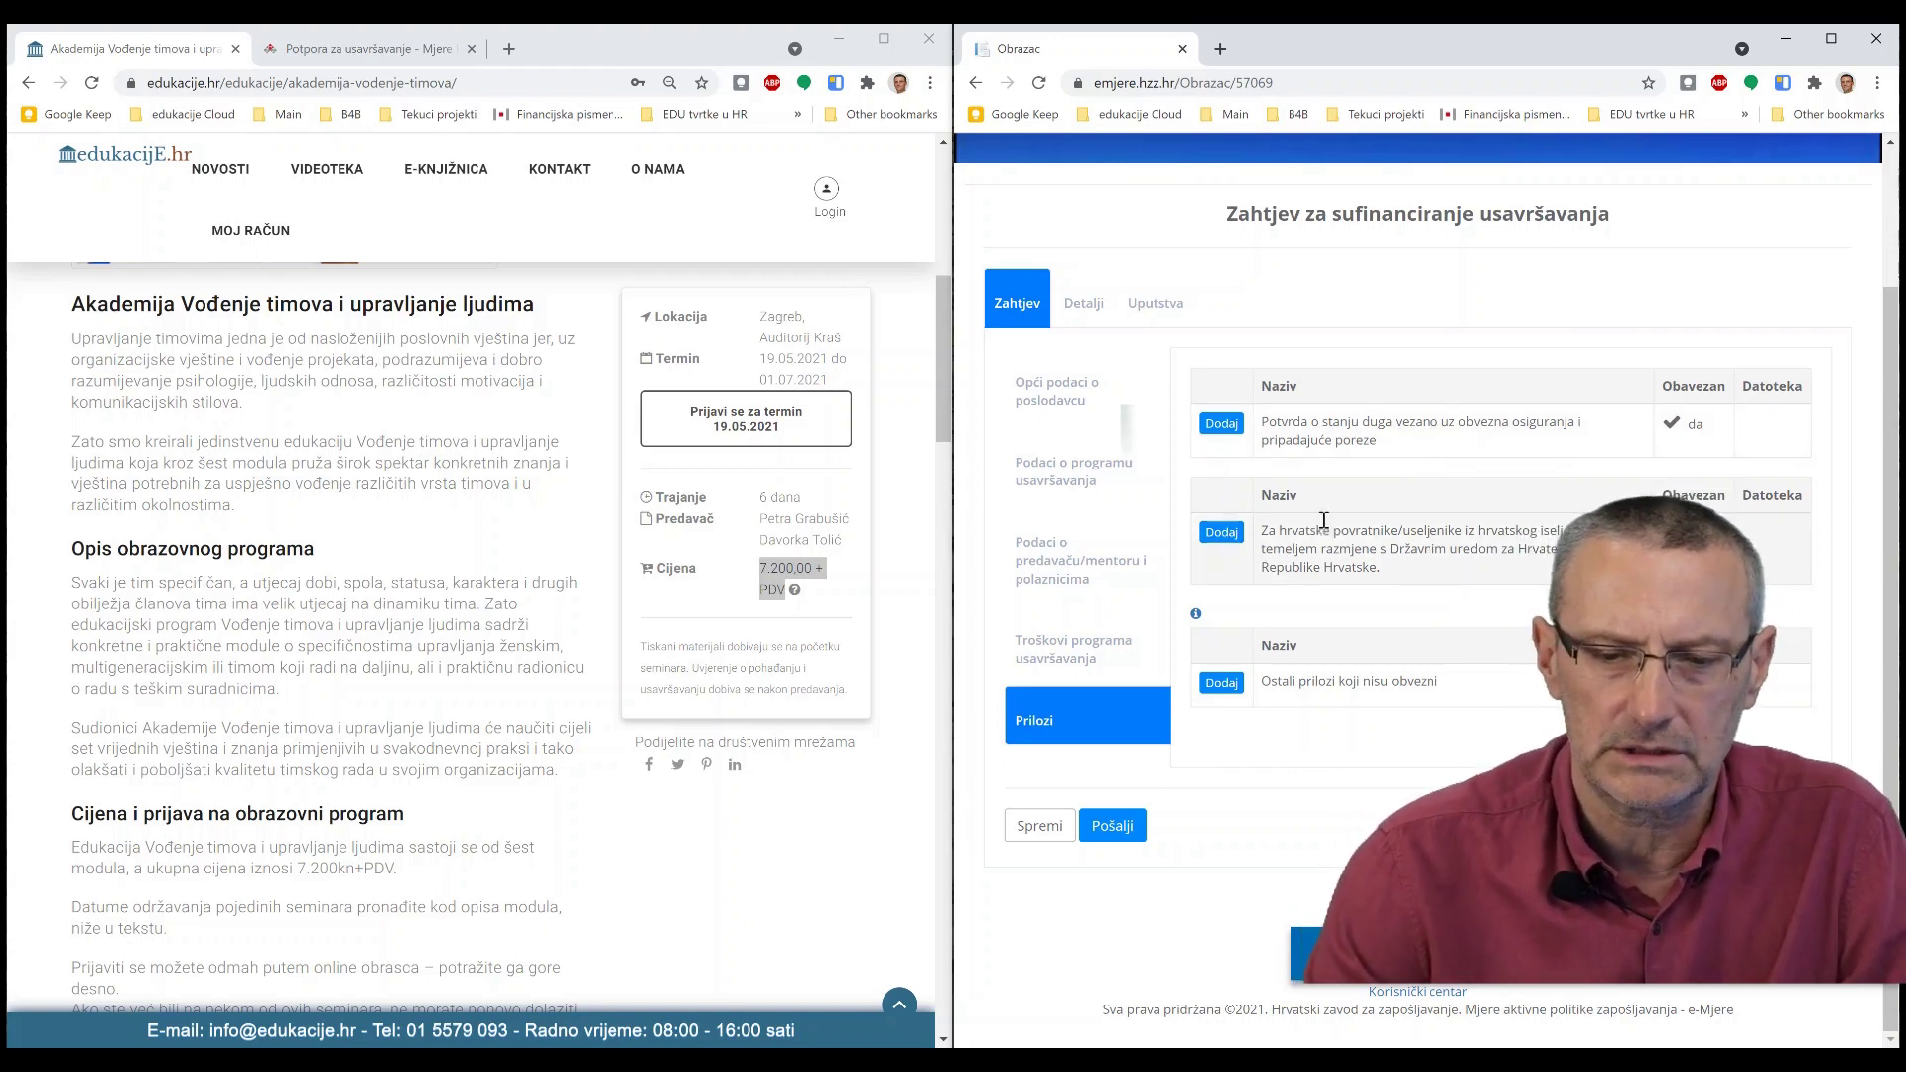
left_click(1132, 832)
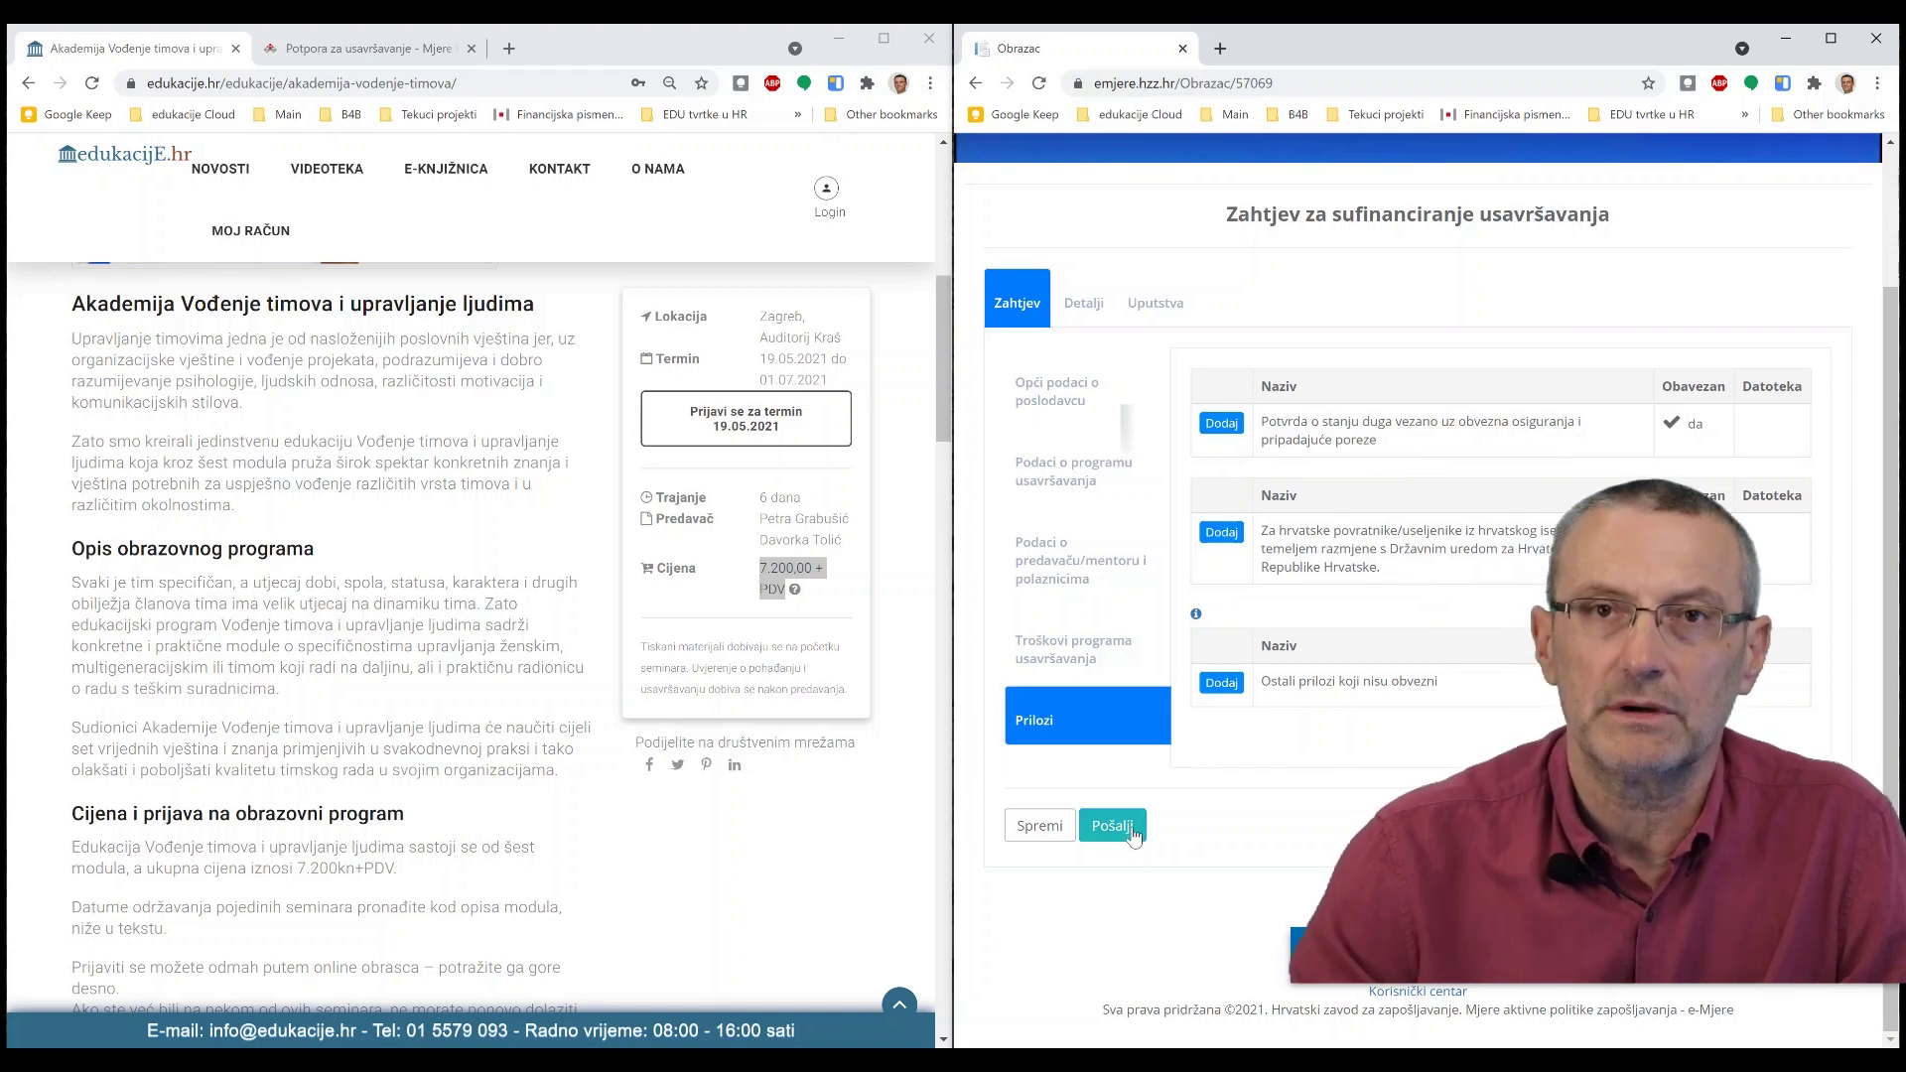